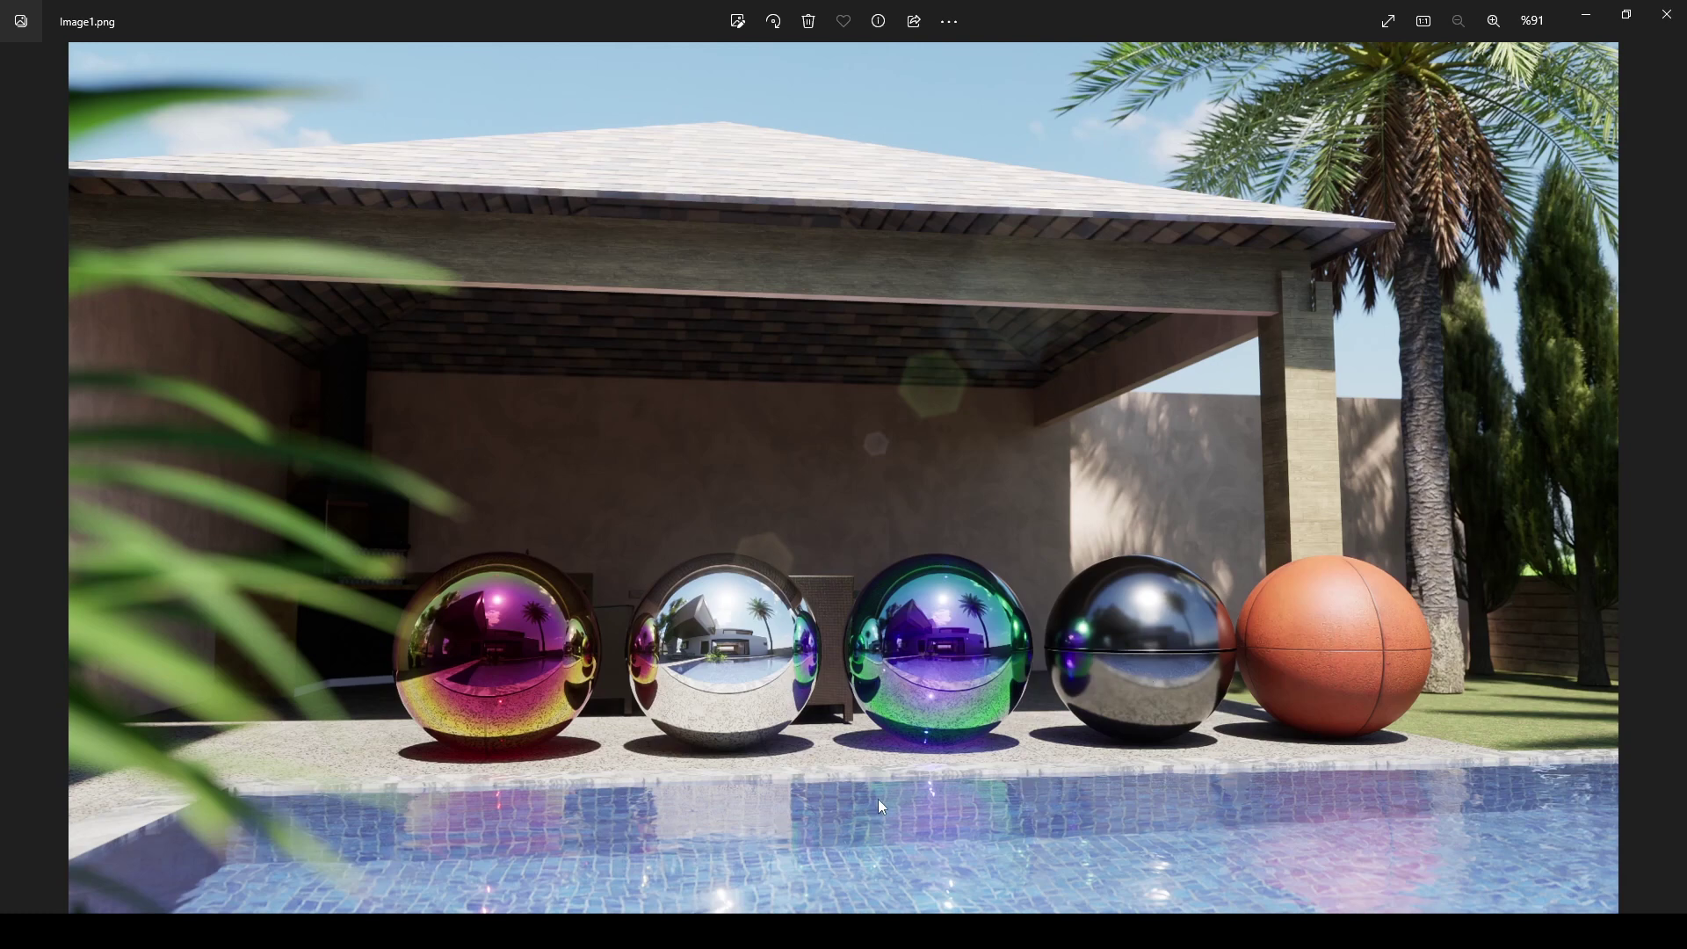
- Switch to Twinmotion and leave media mode to get a free close-up view of the row of spheres by the pool
key("alt+Tab")
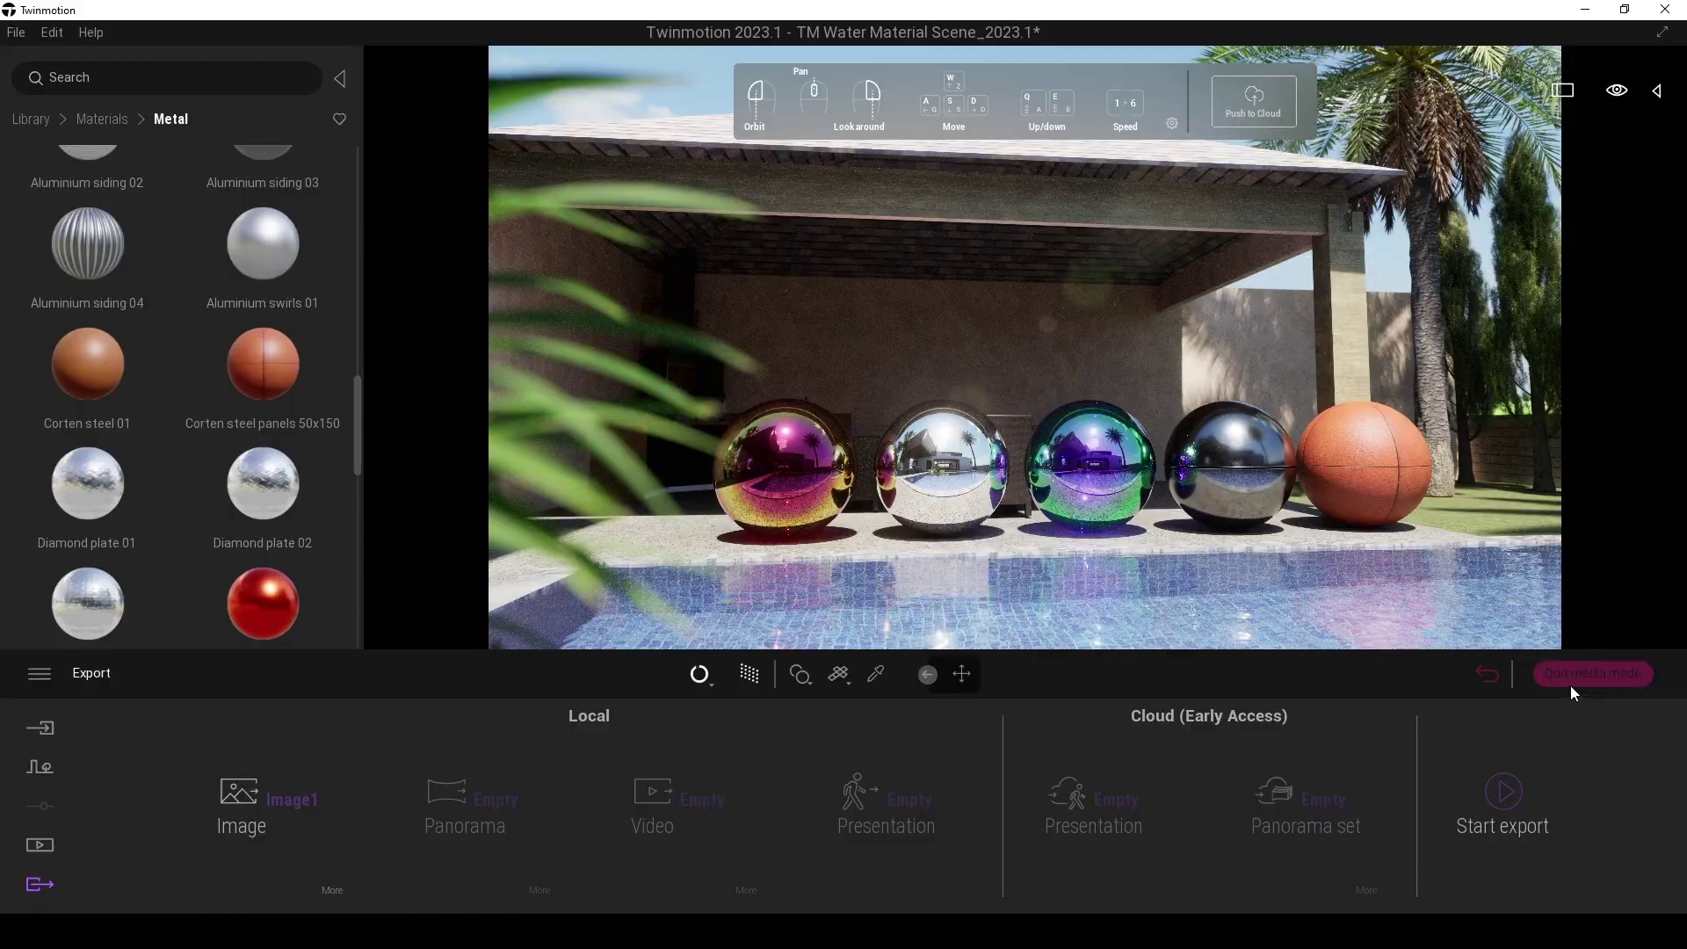
left_click(1595, 673)
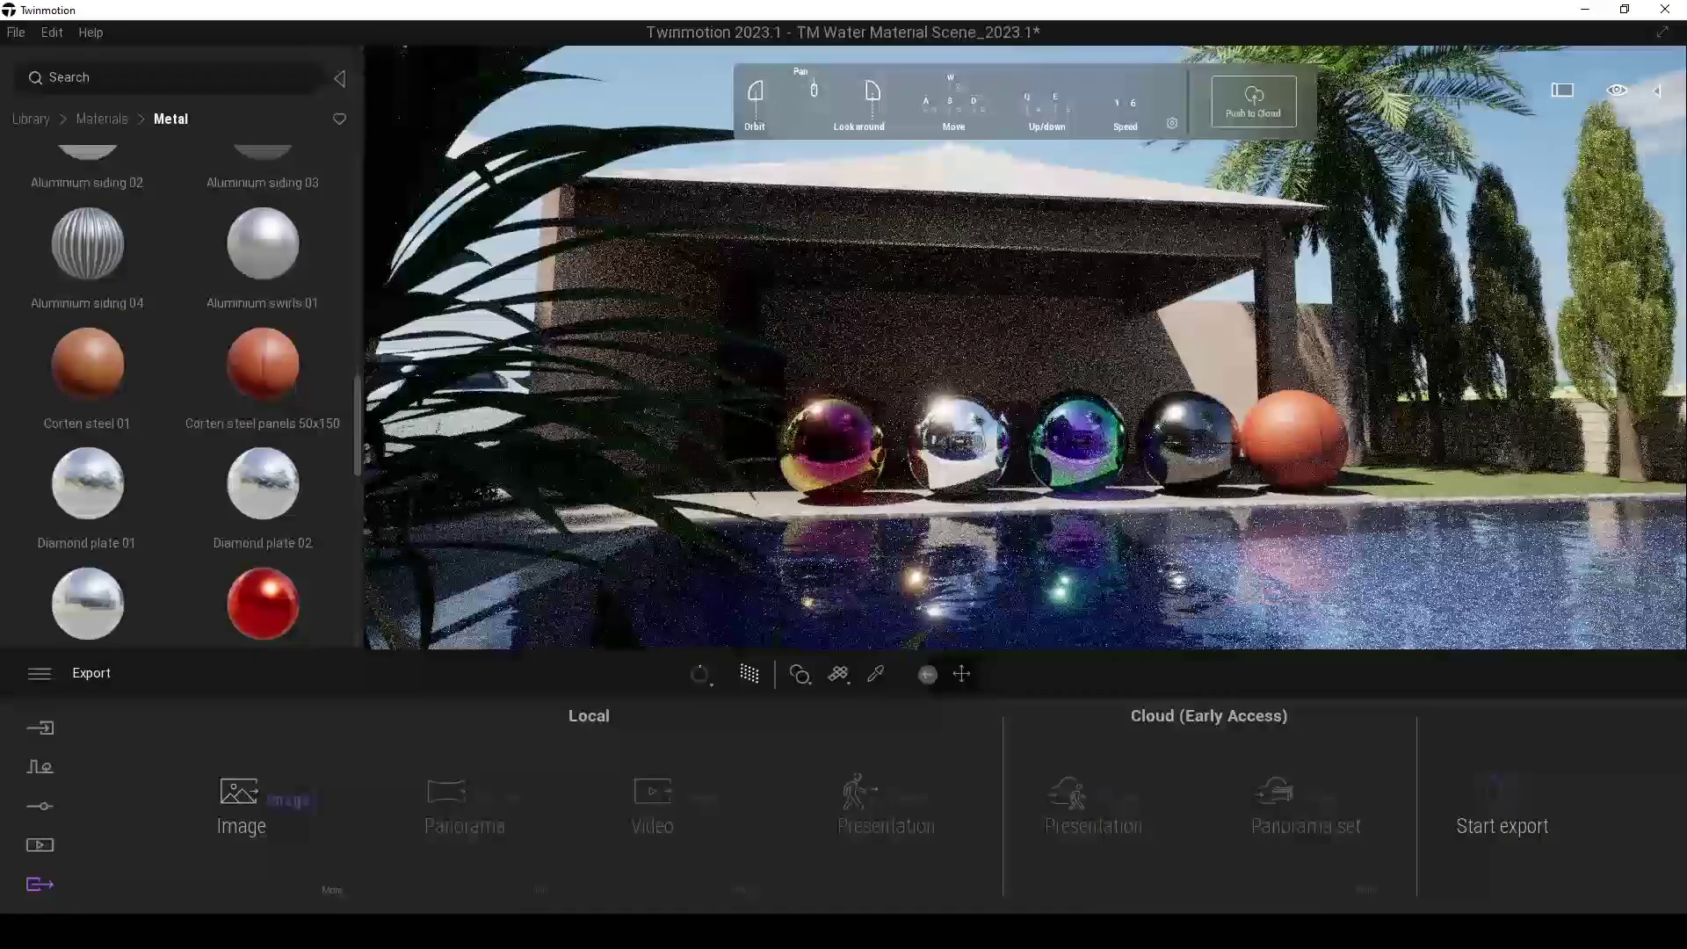
key("w")
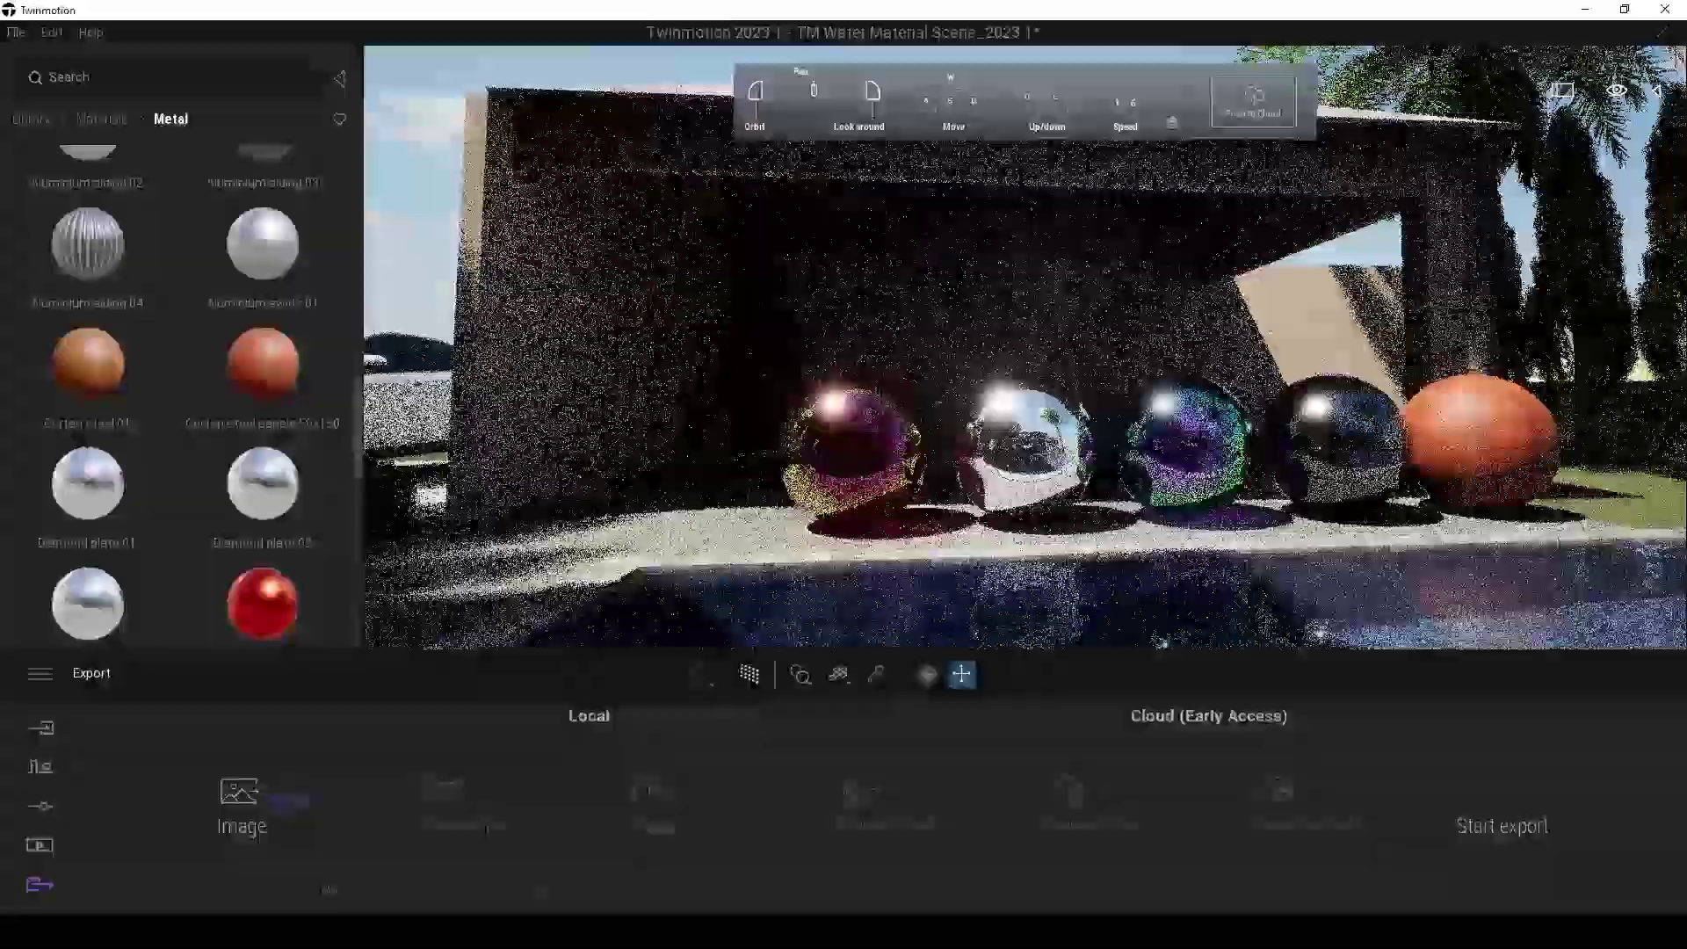
key("a")
key("w")
right_click_drag(984, 386, 1086, 446)
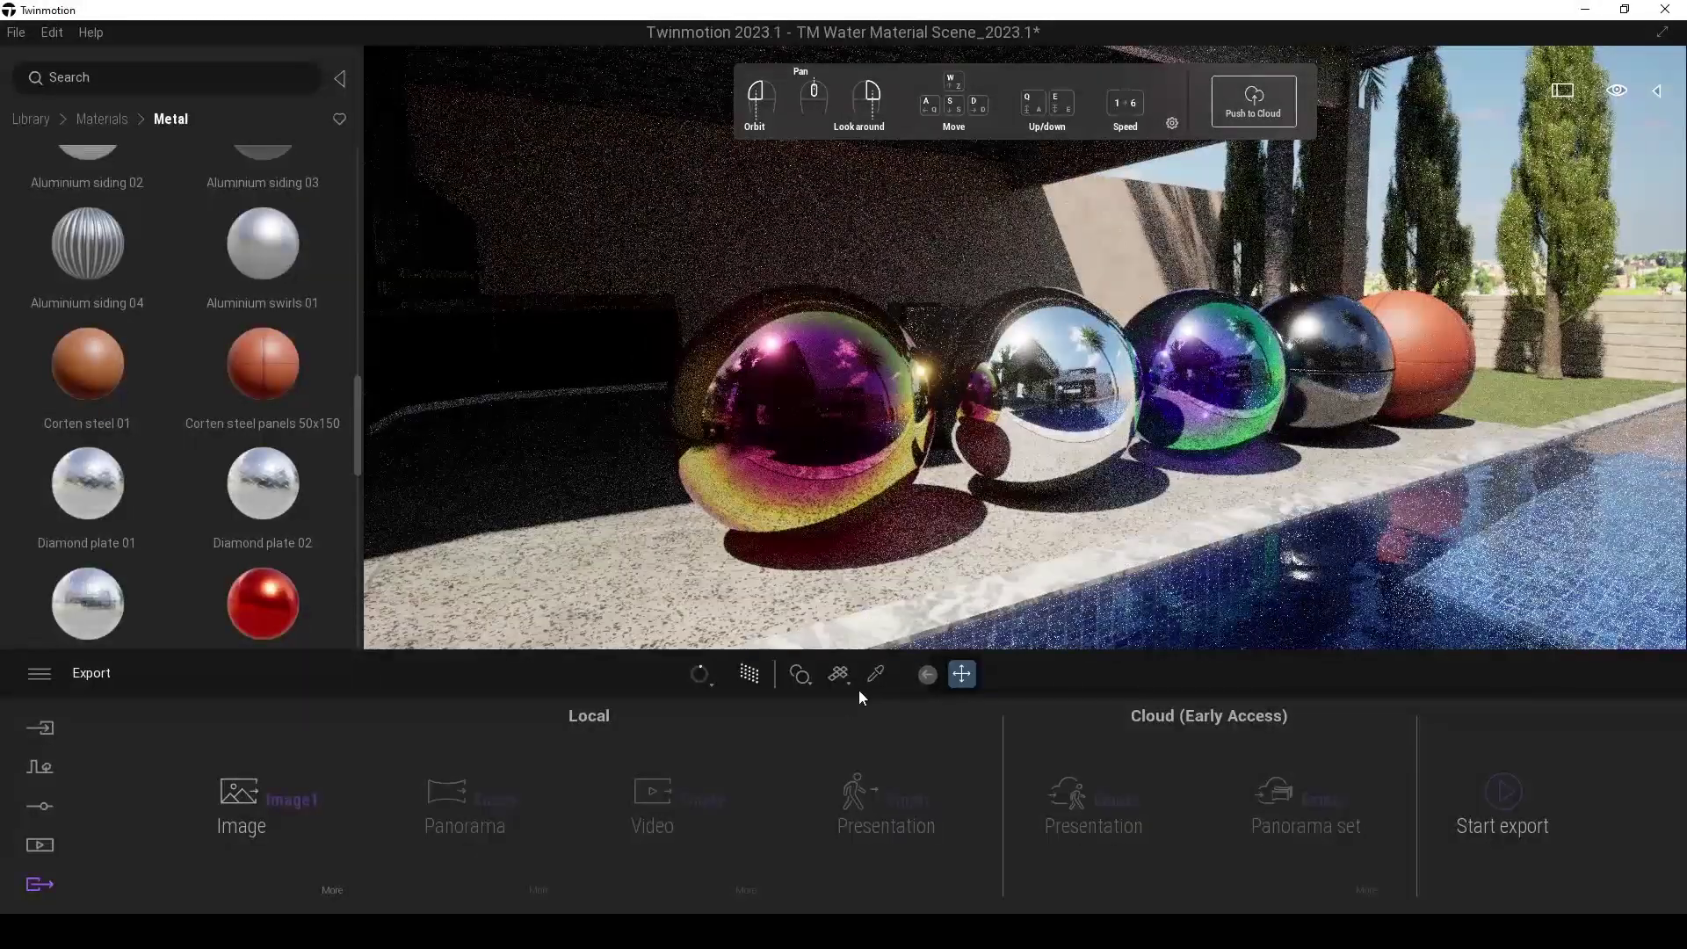
- Pick the polychromatic glass on the nearest sphere and switch its tint iridescence off and back on
left_click(876, 675)
left_click(808, 423)
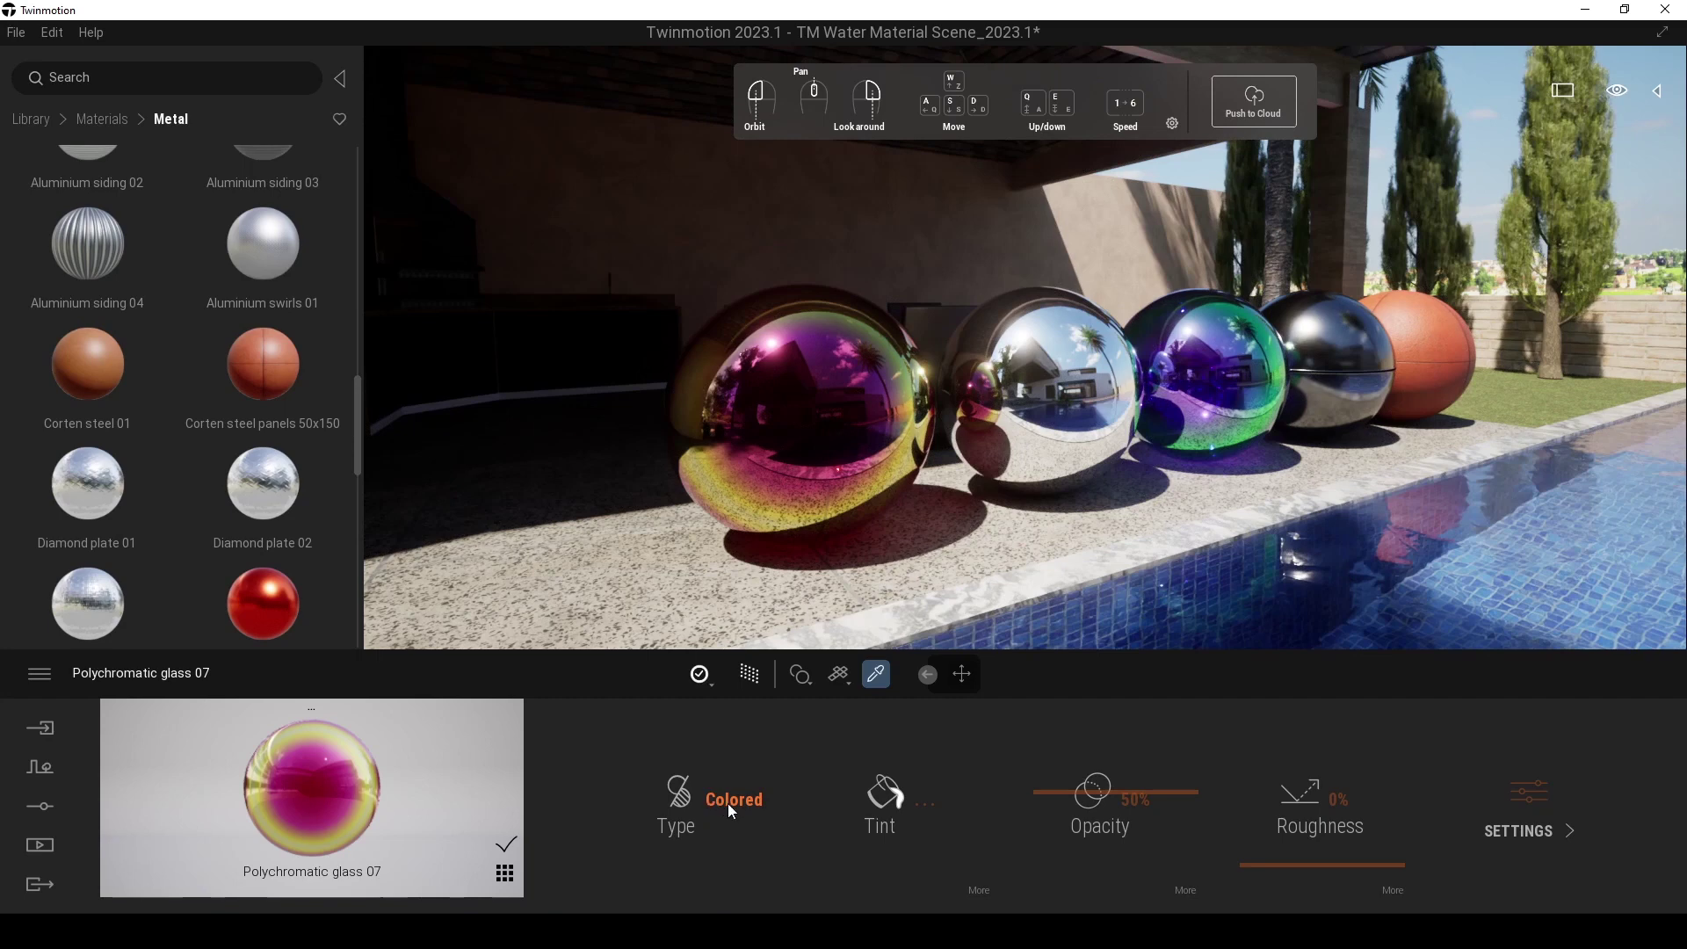
left_click(973, 891)
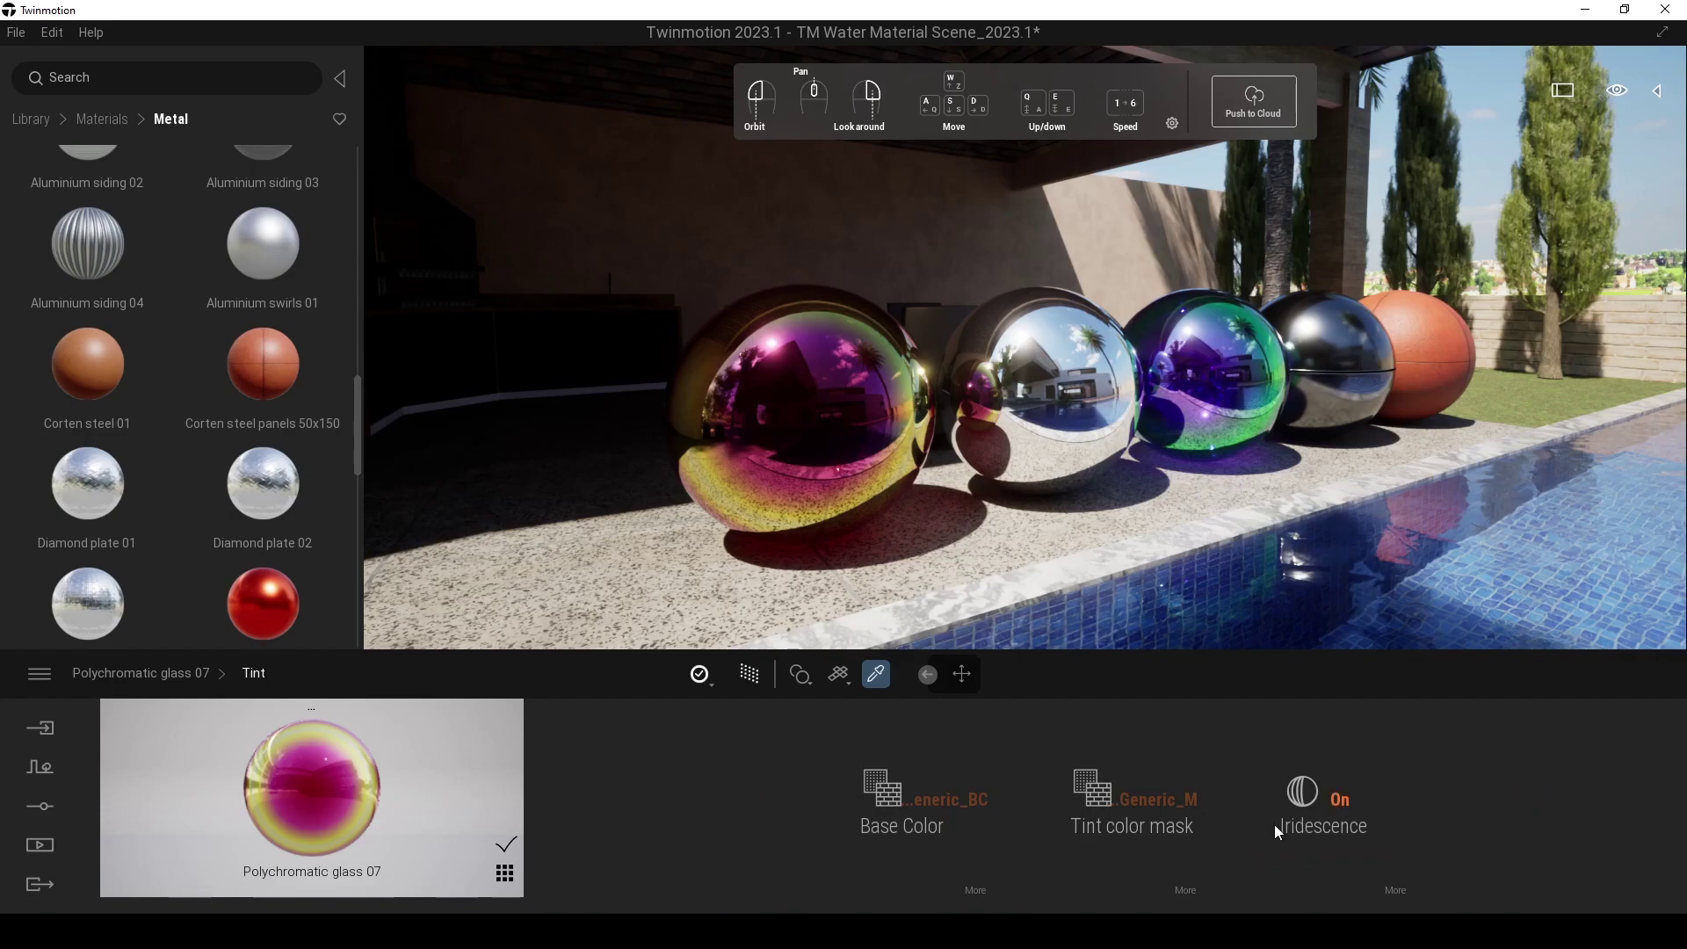
left_click(1326, 803)
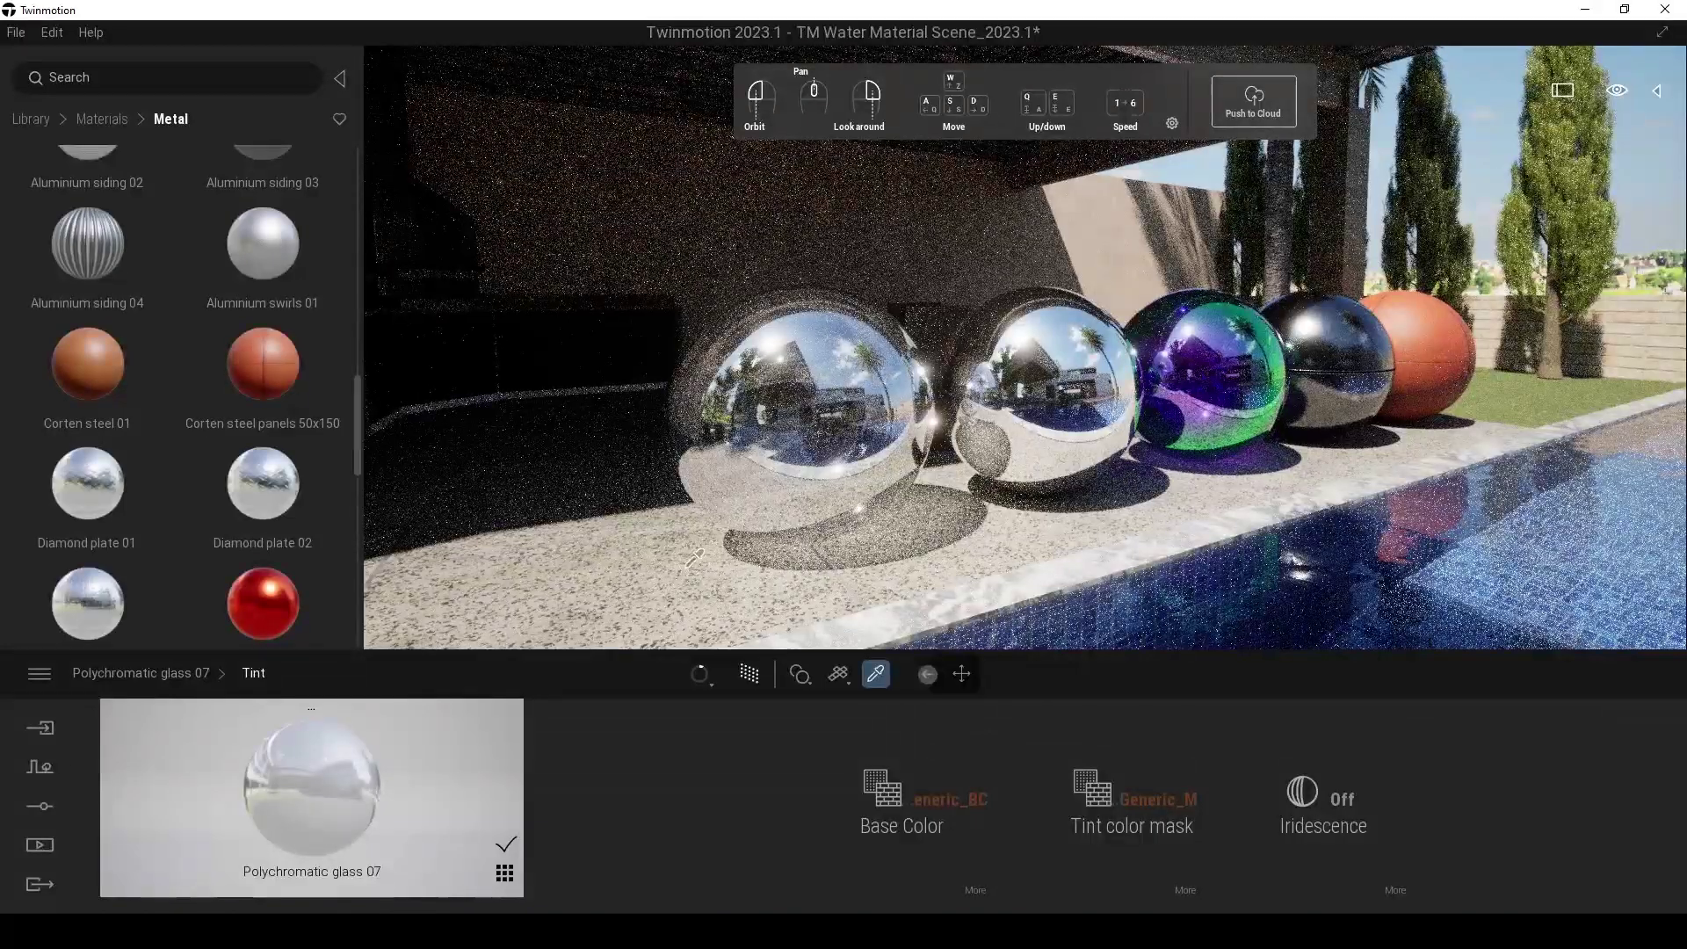
key("t")
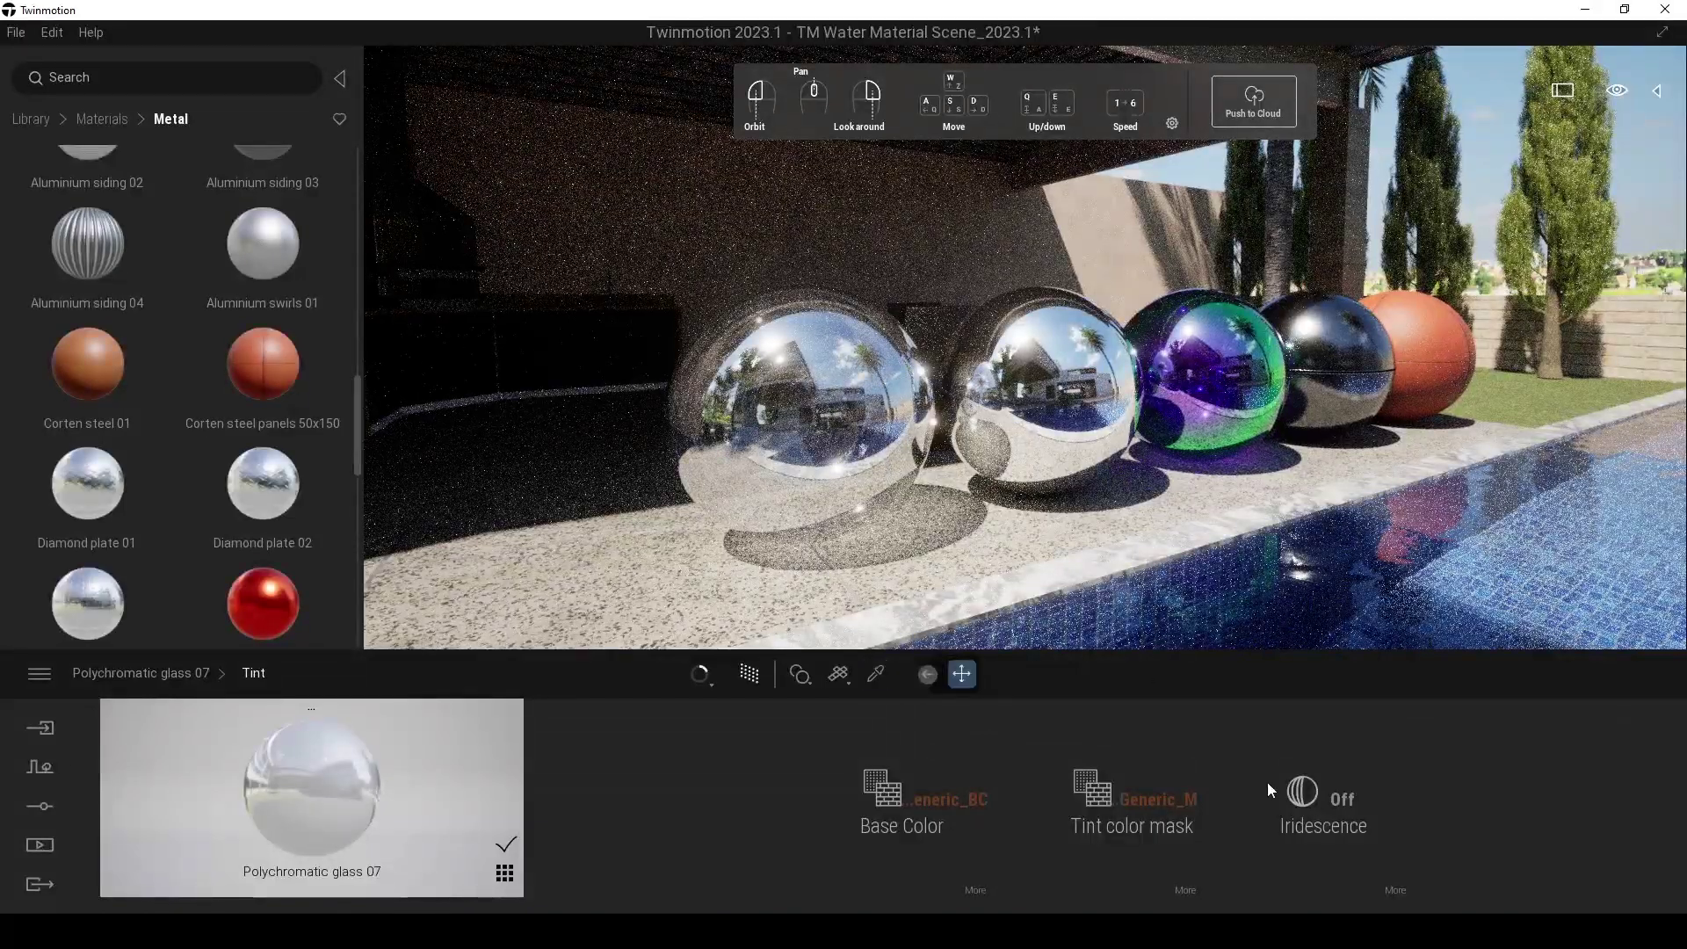
left_click(1324, 806)
- Set the iridescence type of the nearest sphere's glass material to Type 1
left_click(1394, 891)
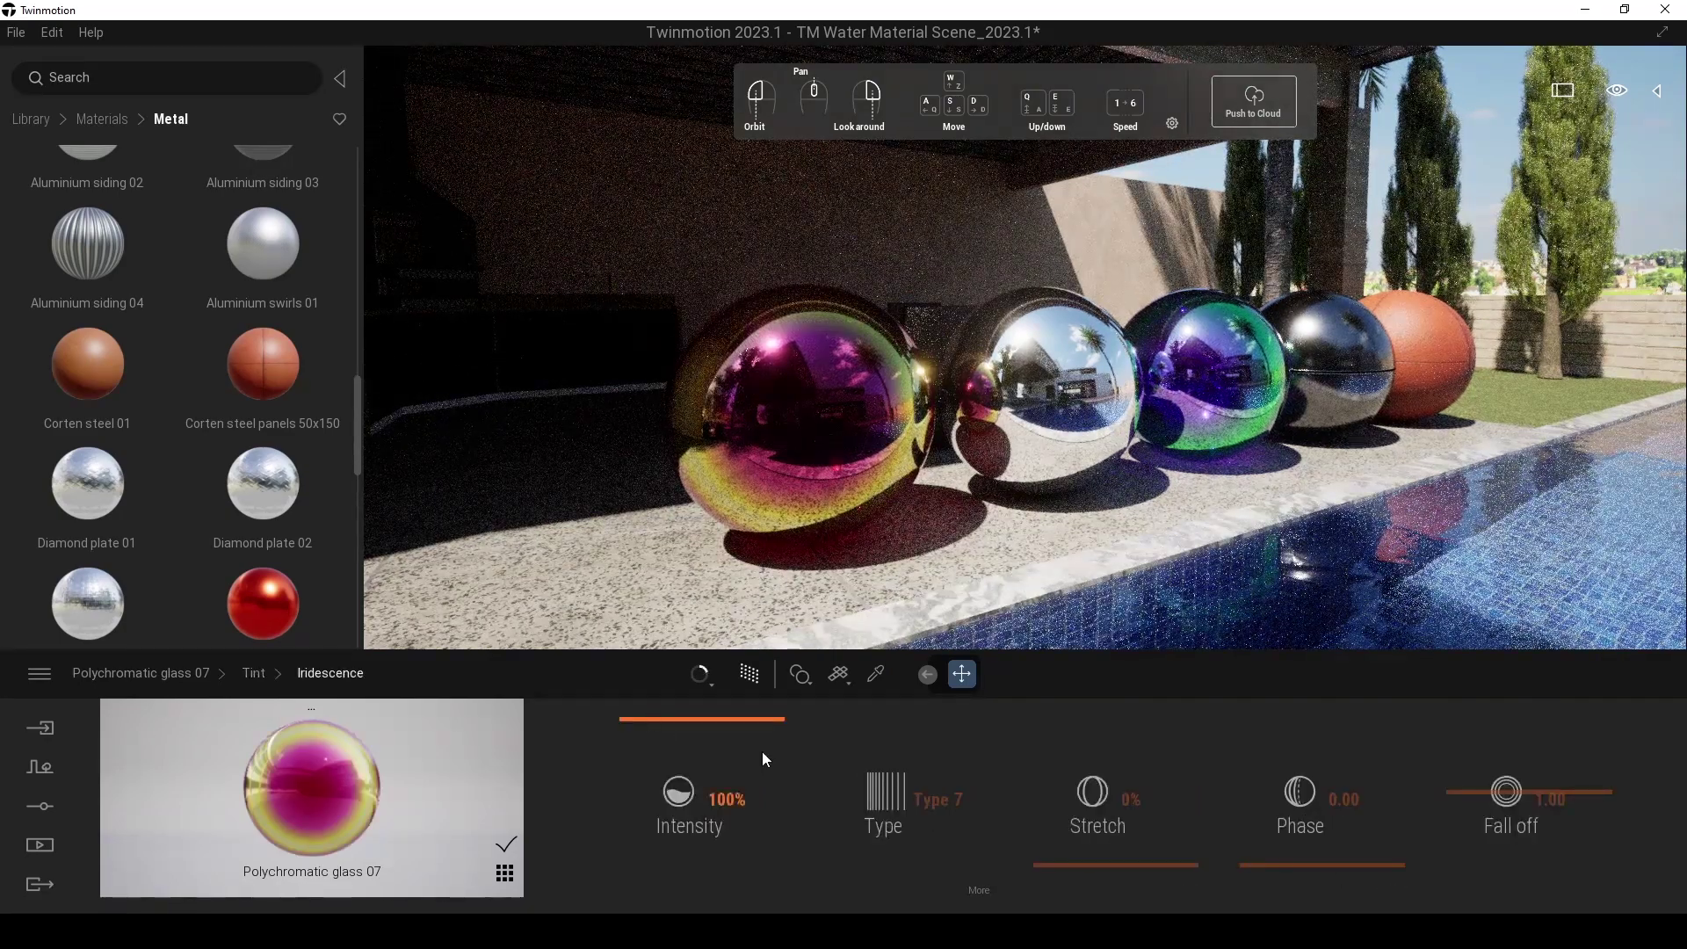
left_click(931, 801)
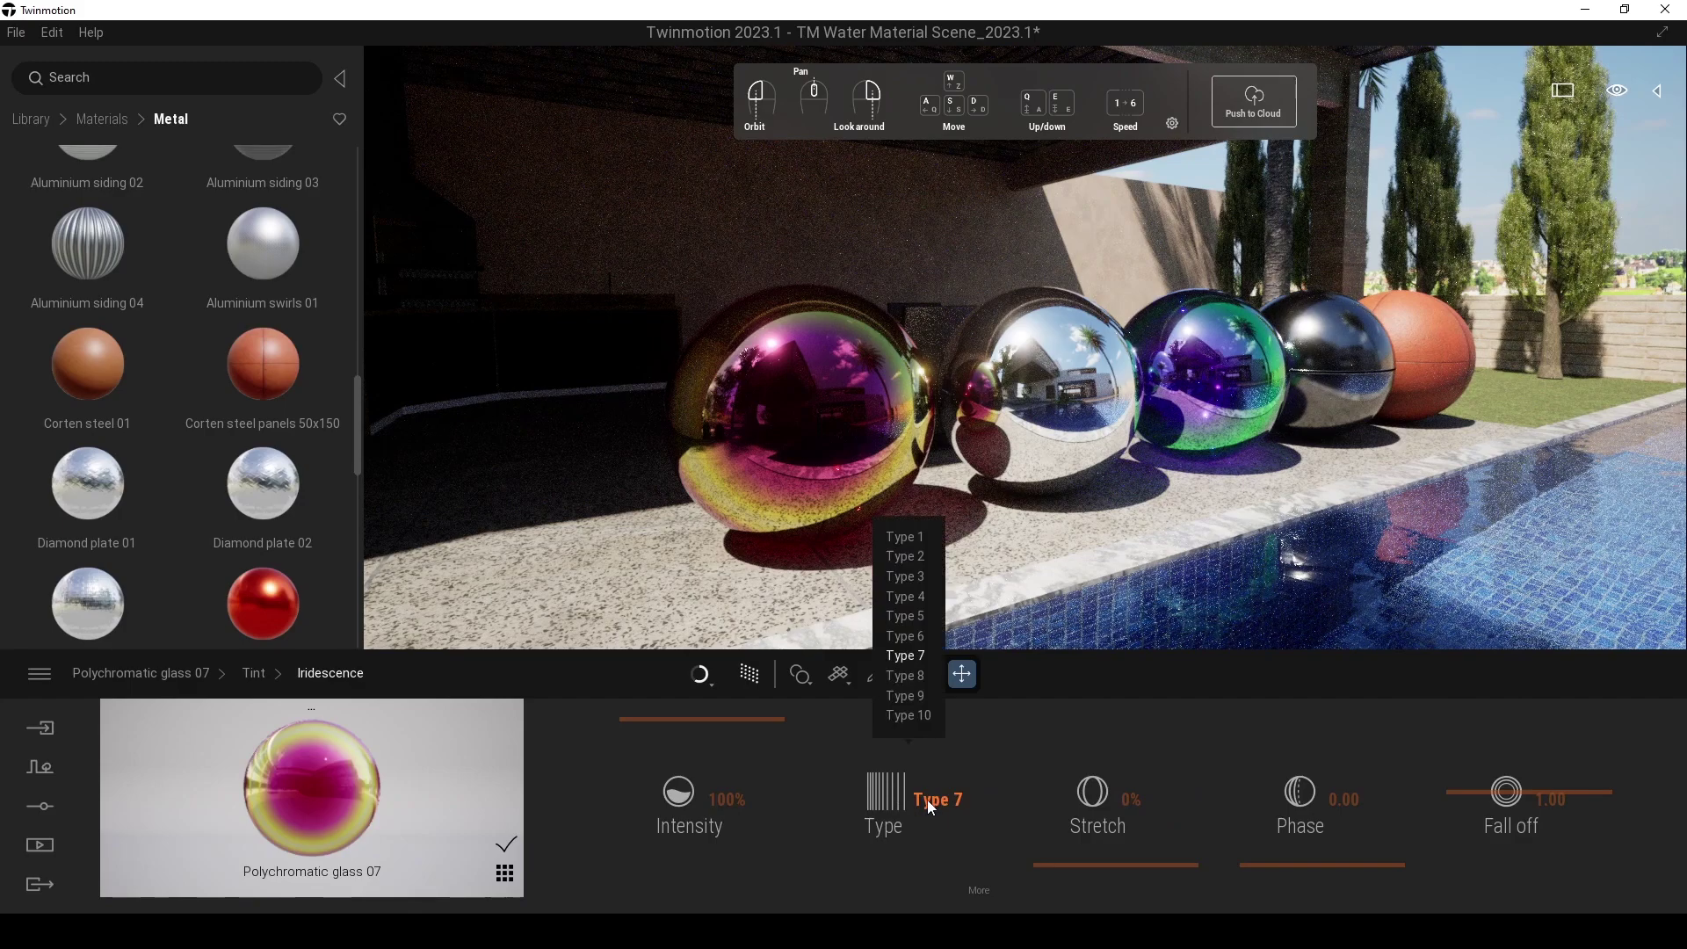
left_click(921, 539)
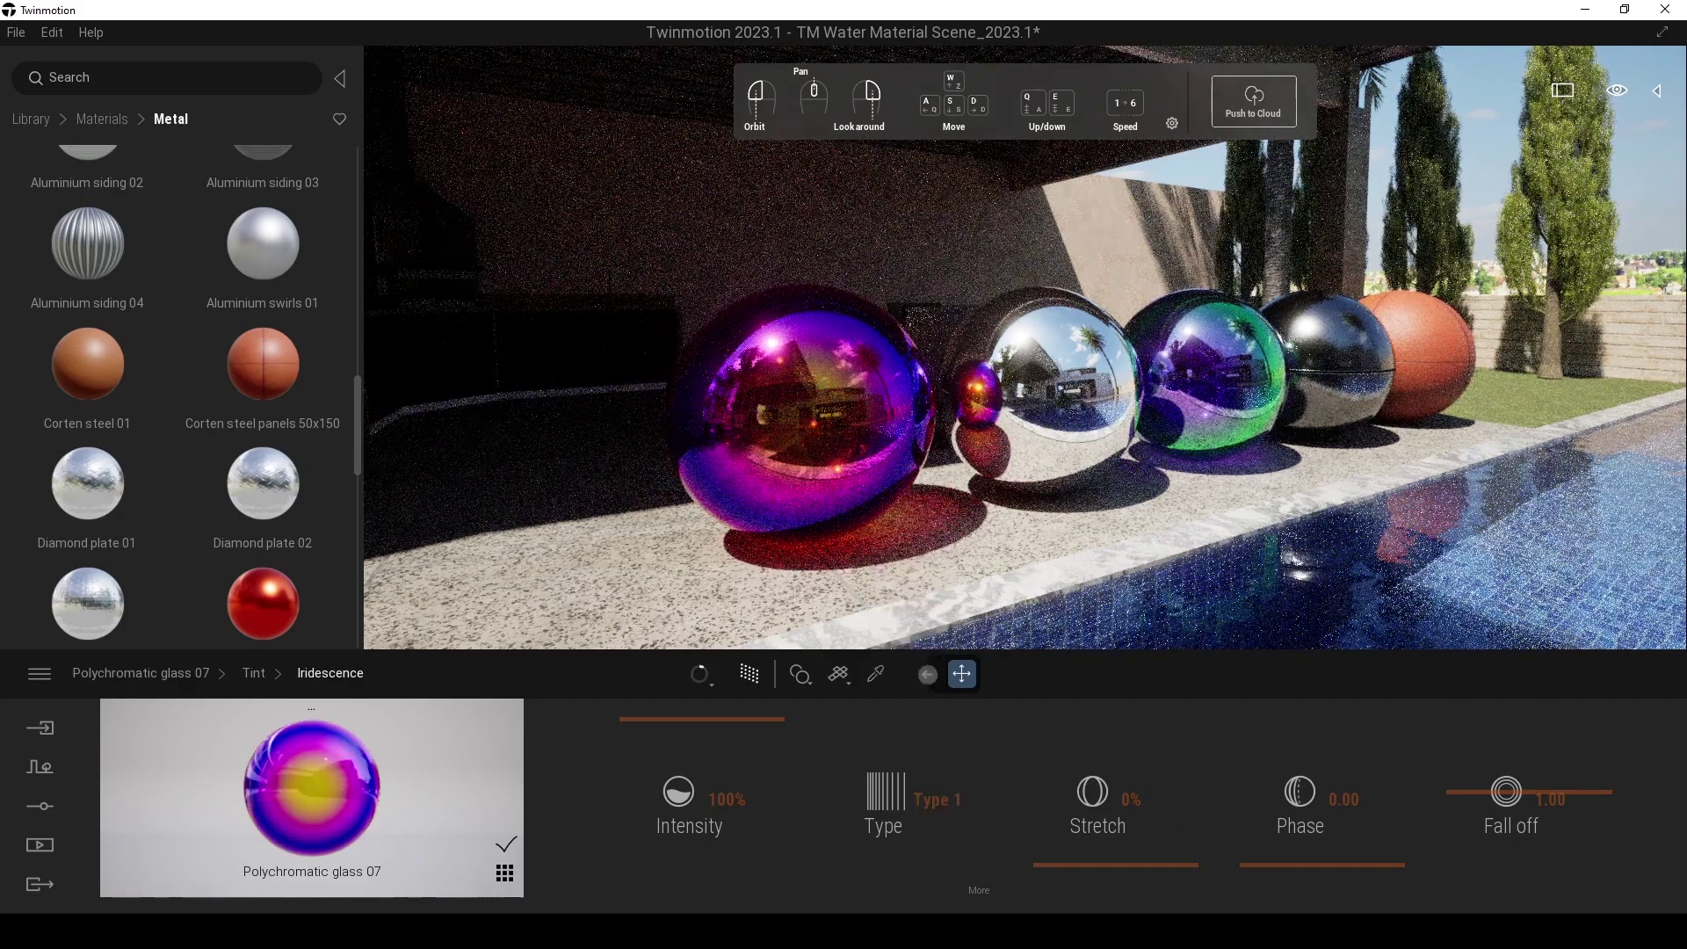
right_click_drag(1156, 556, 1133, 556)
left_click_drag(1133, 556, 1001, 562)
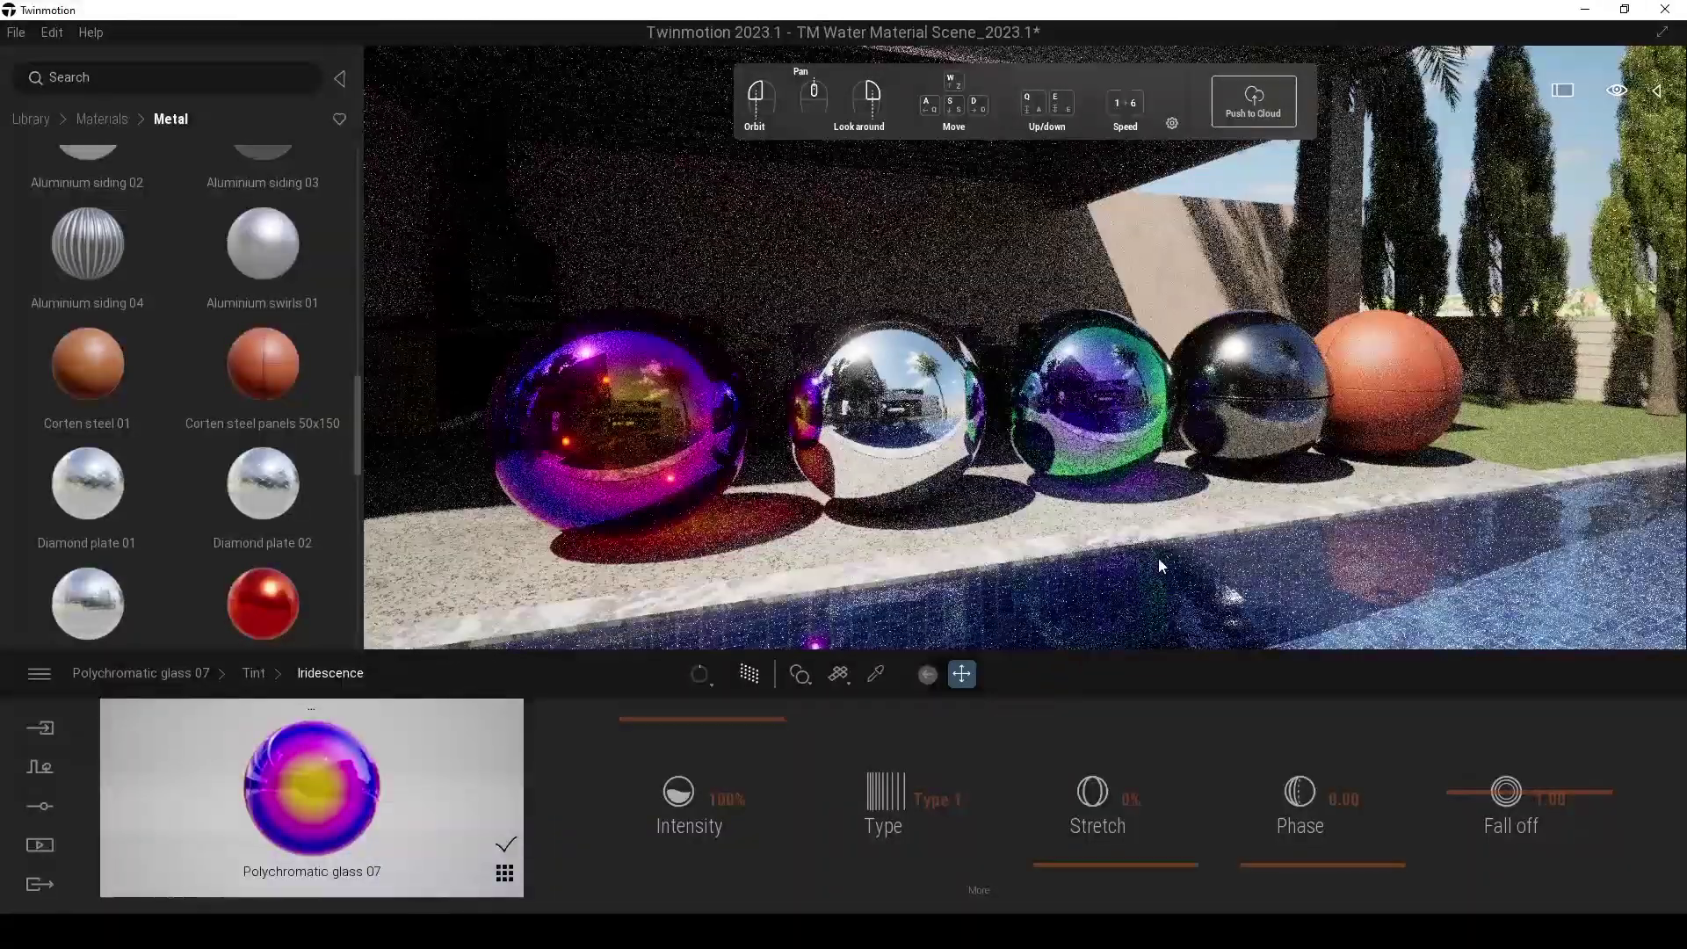
- Apply the Polychromatic glass 04 material from the library's Glass category to the first sphere in the row
left_click(97, 120)
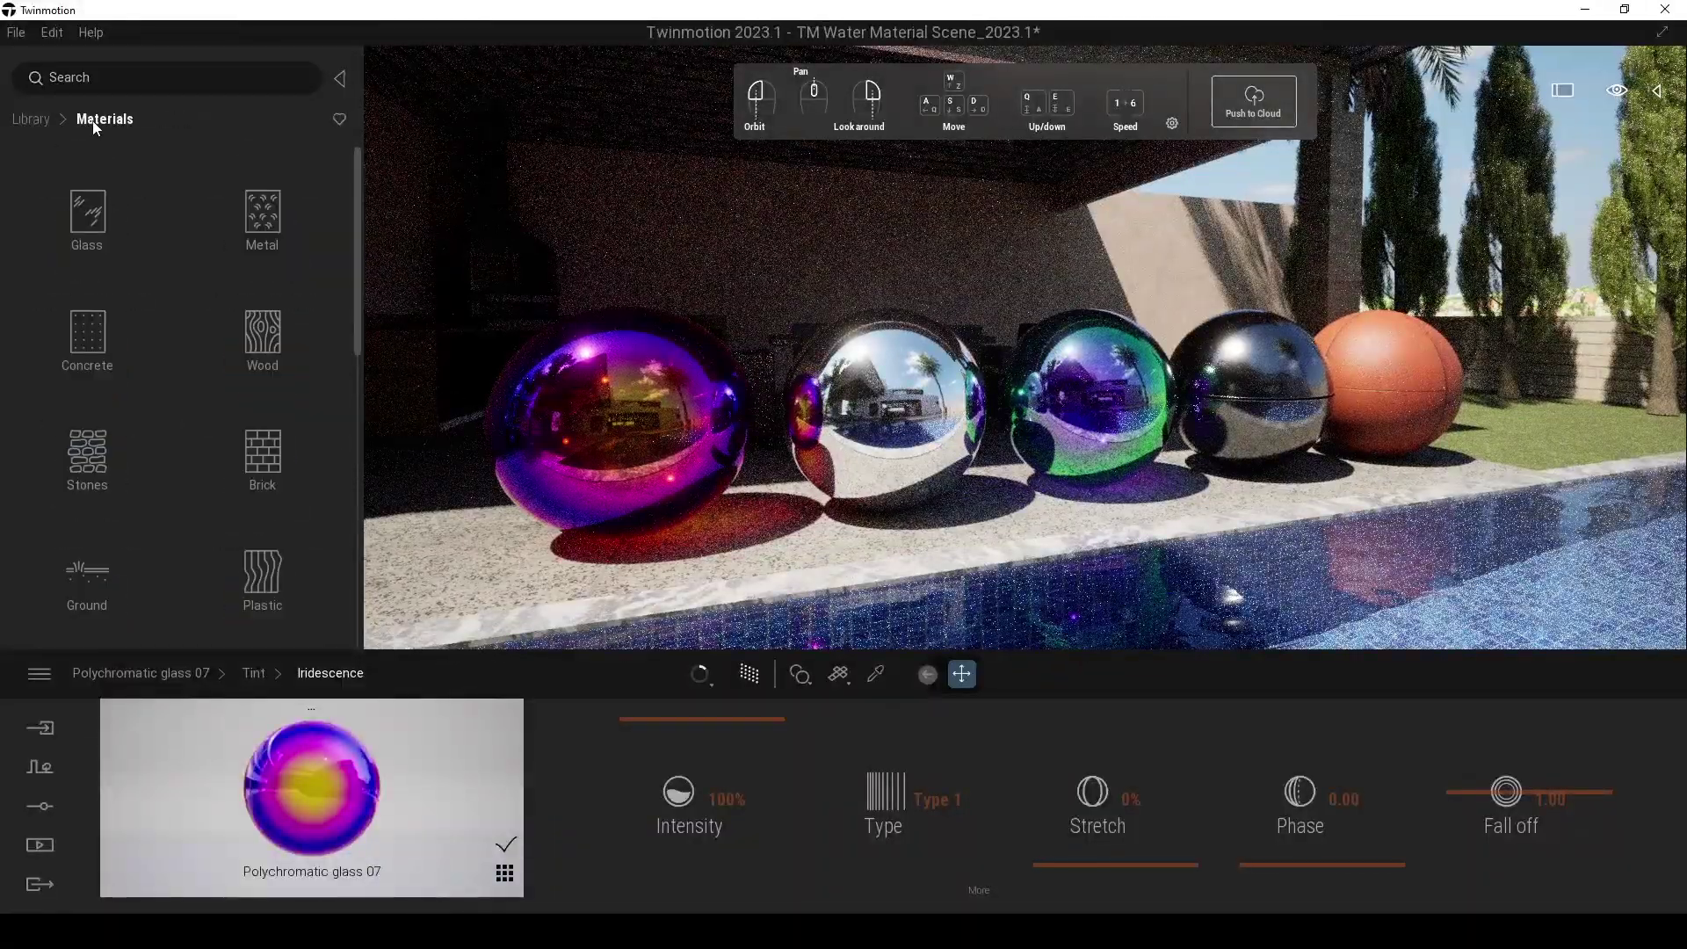
left_click(74, 229)
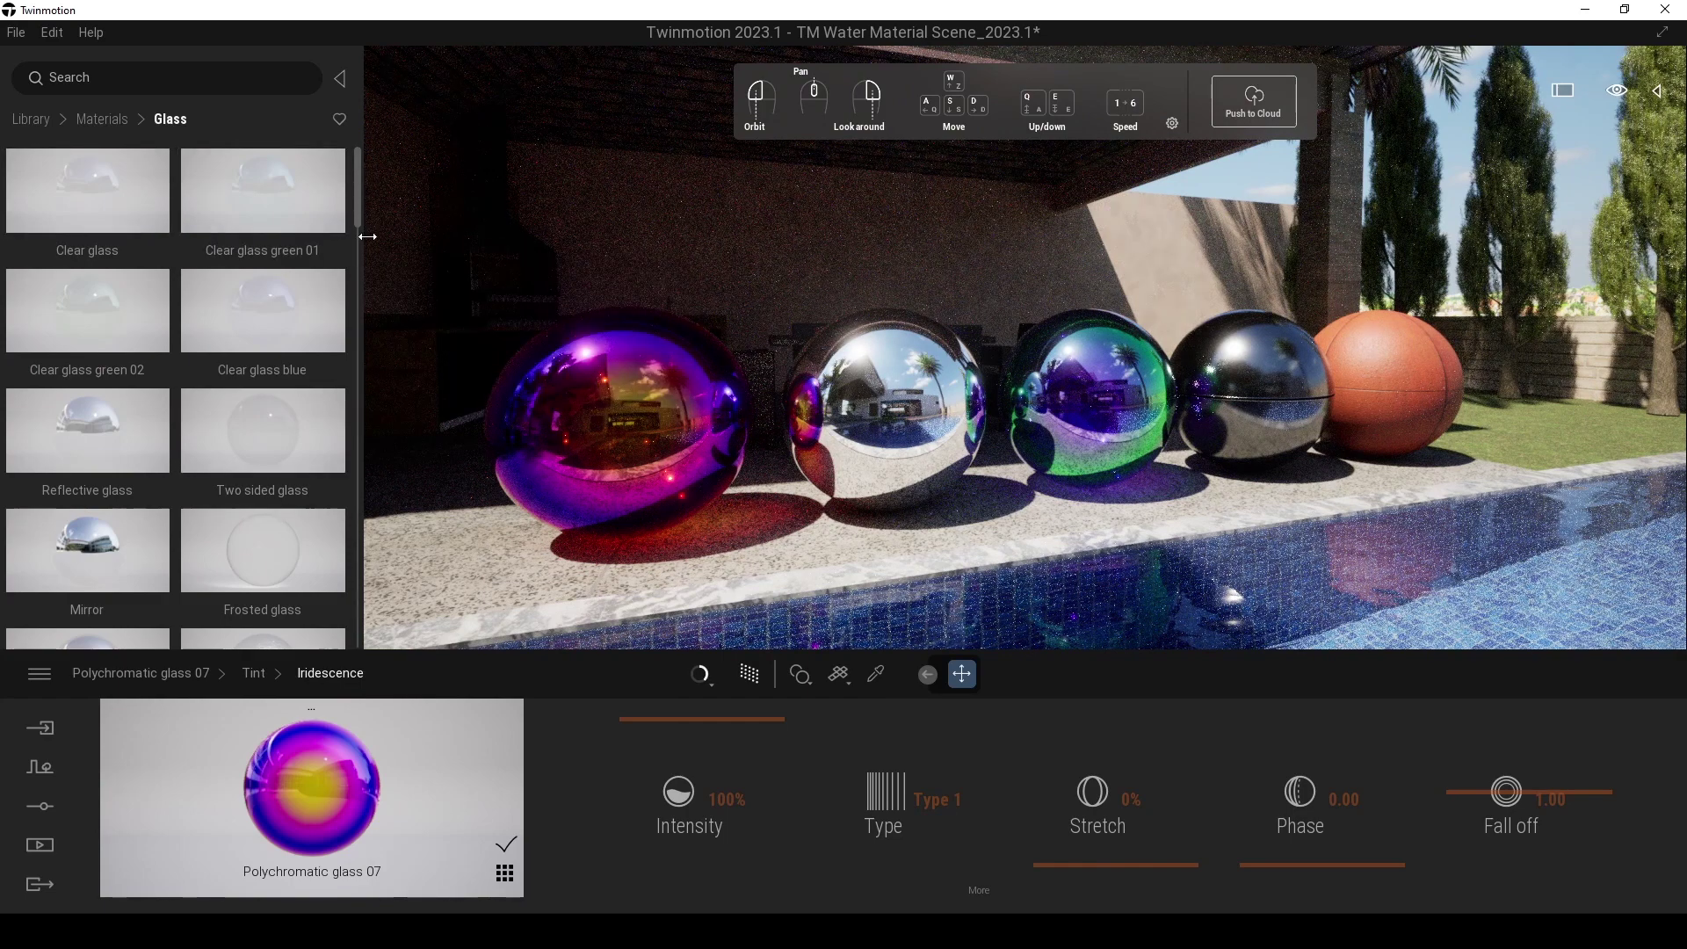
left_click_drag(359, 184, 374, 557)
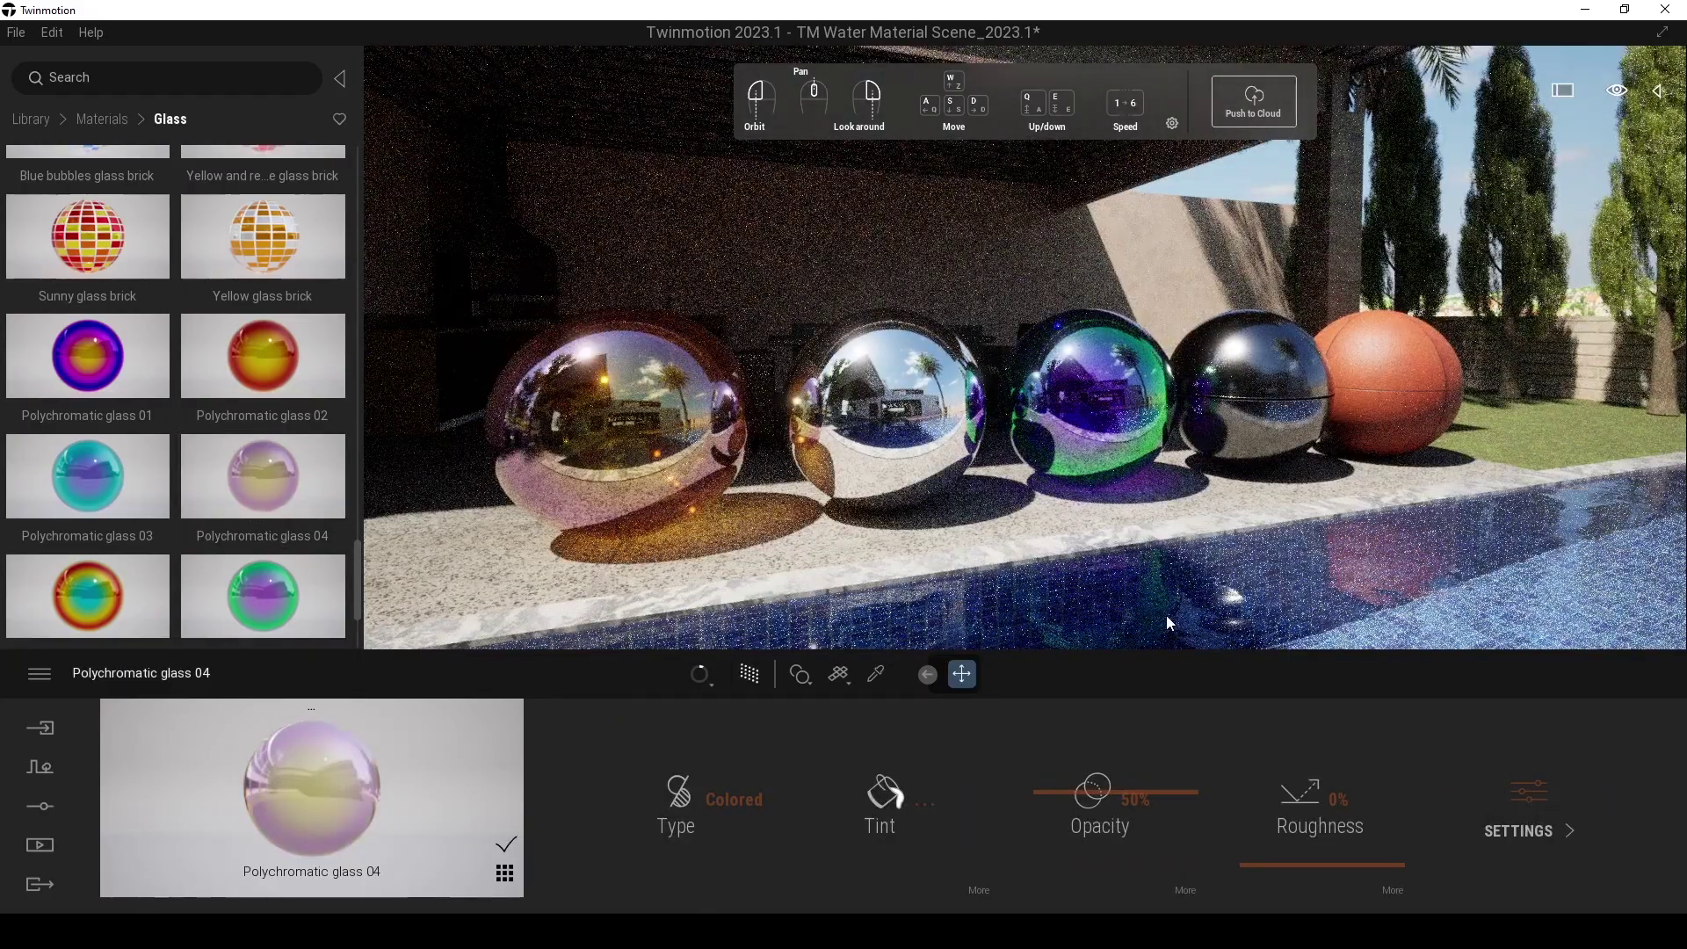
- Lower the Fresnel opacity of Polychromatic glass 04 slightly and look through its tint and roughness settings
left_click(980, 893)
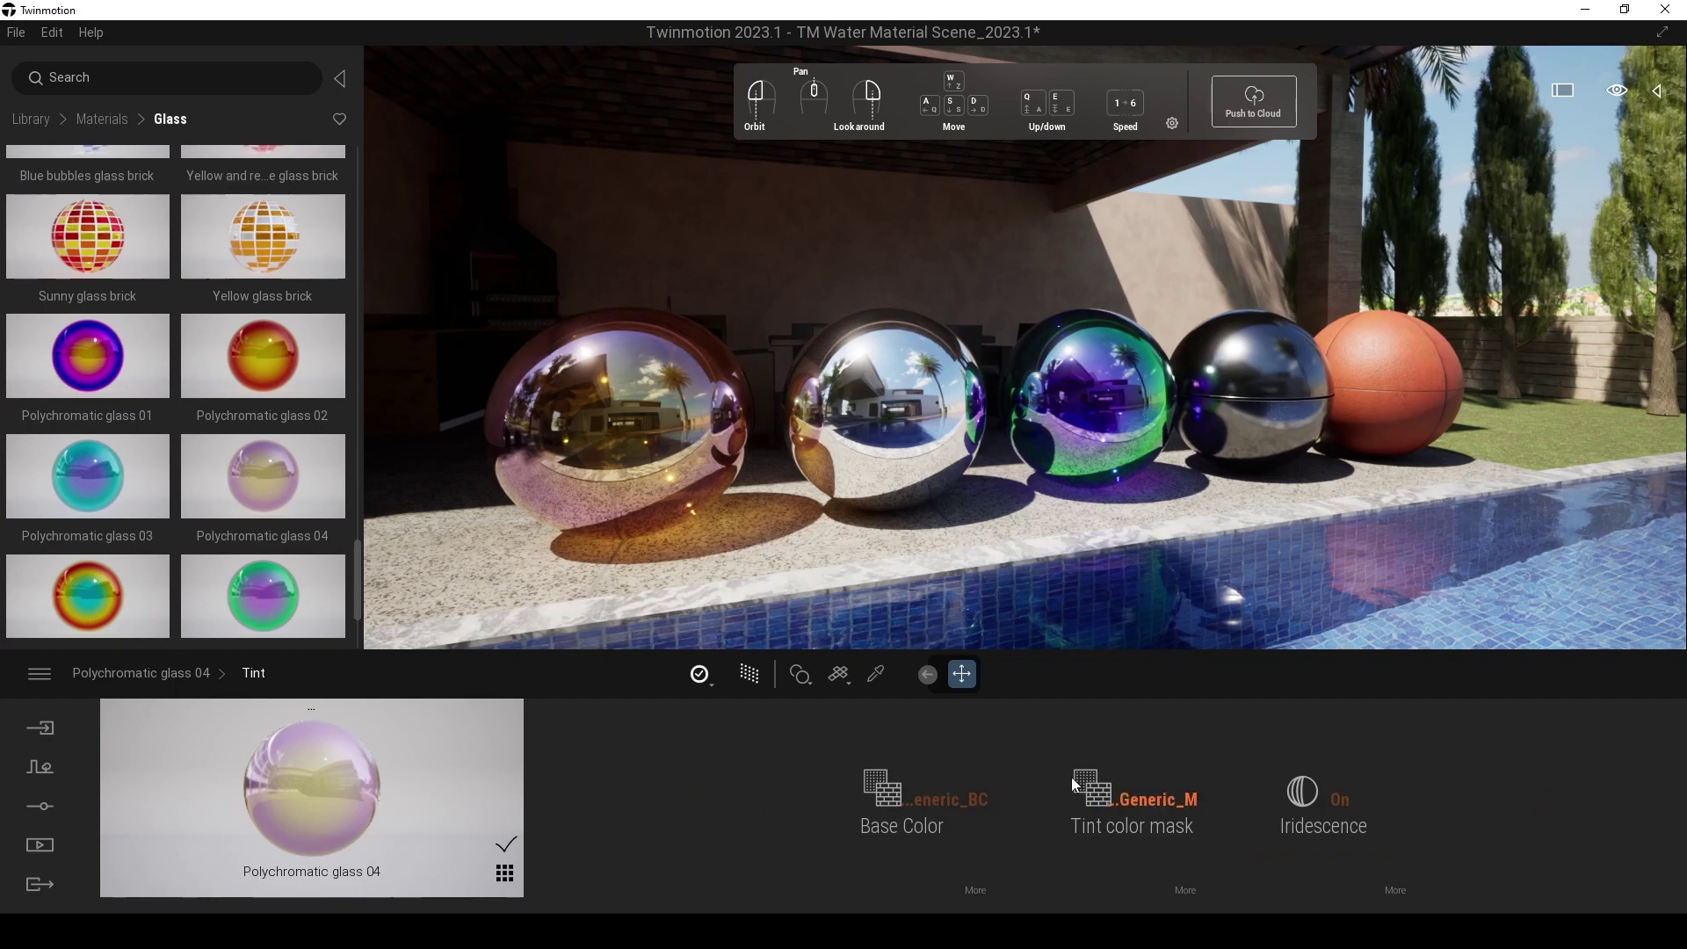
left_click(176, 677)
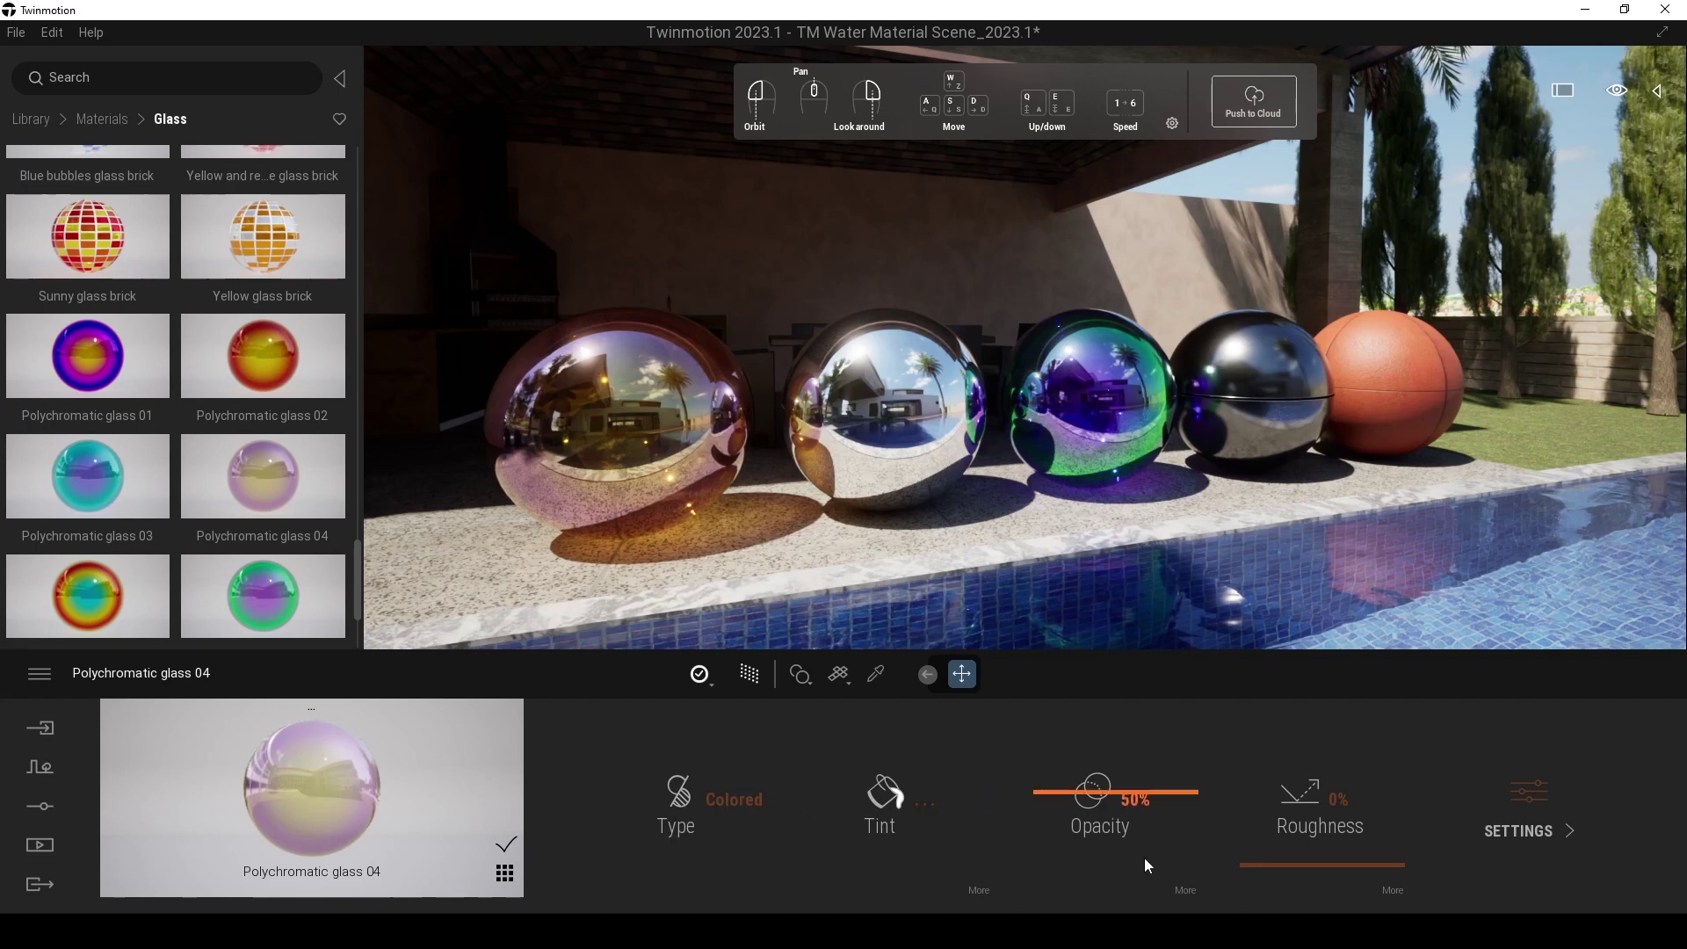
left_click(1187, 891)
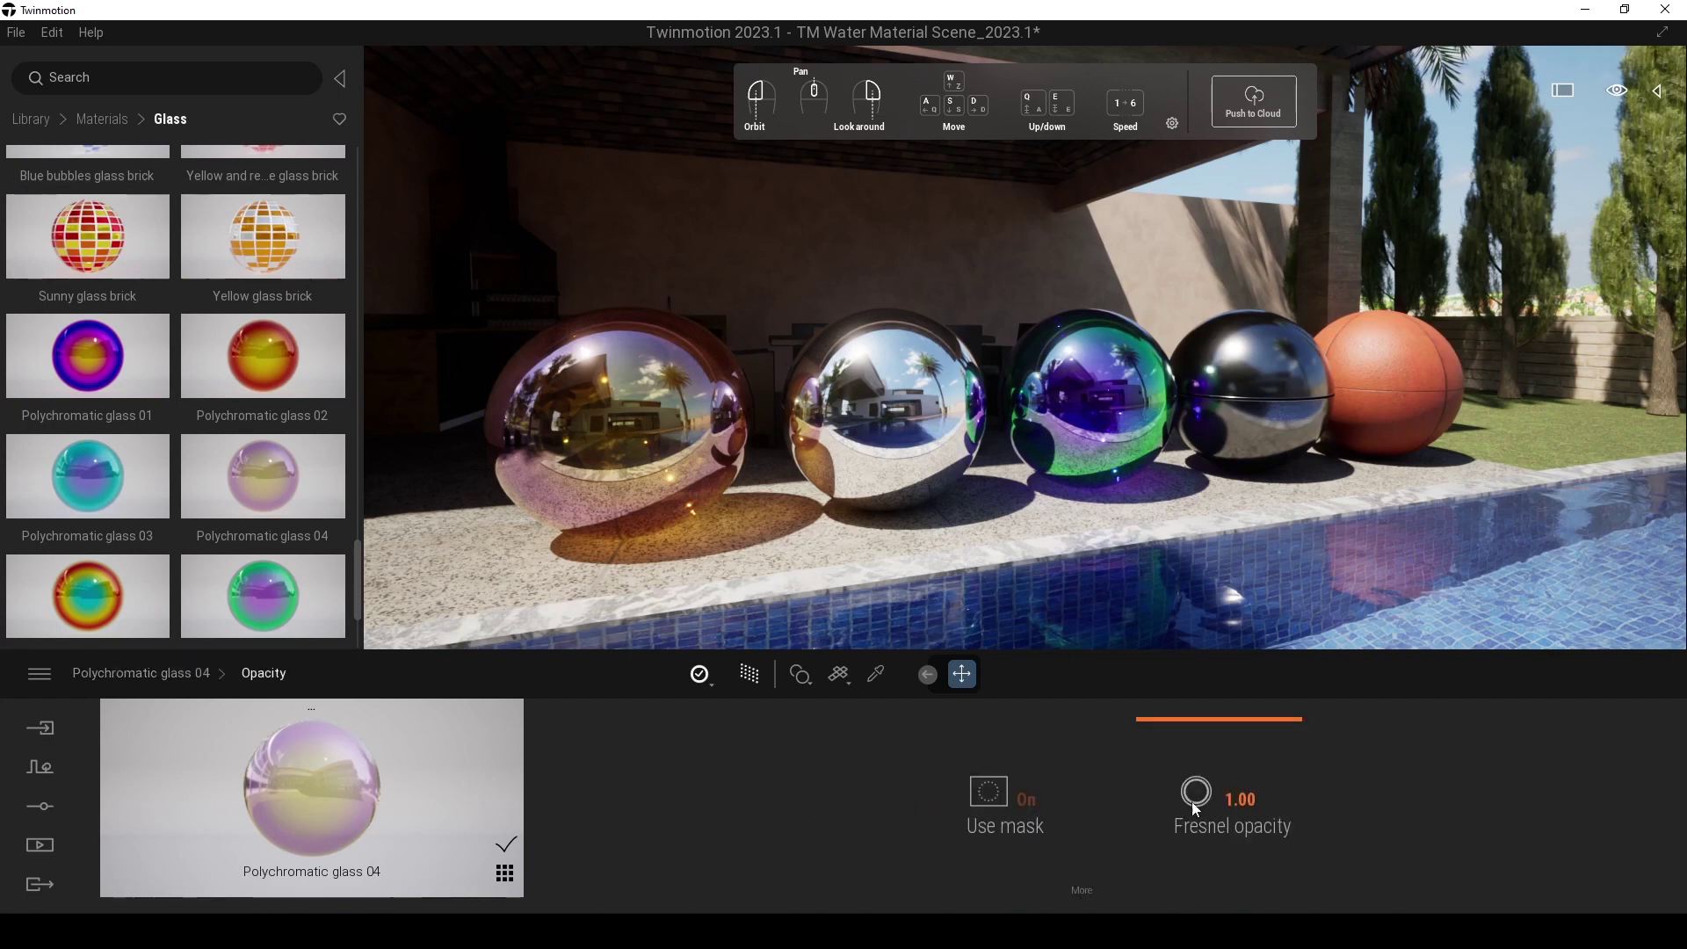
mouse_move(1171, 720)
left_mouse_down()
mouse_move(1192, 797)
mouse_move(1198, 737)
left_mouse_up()
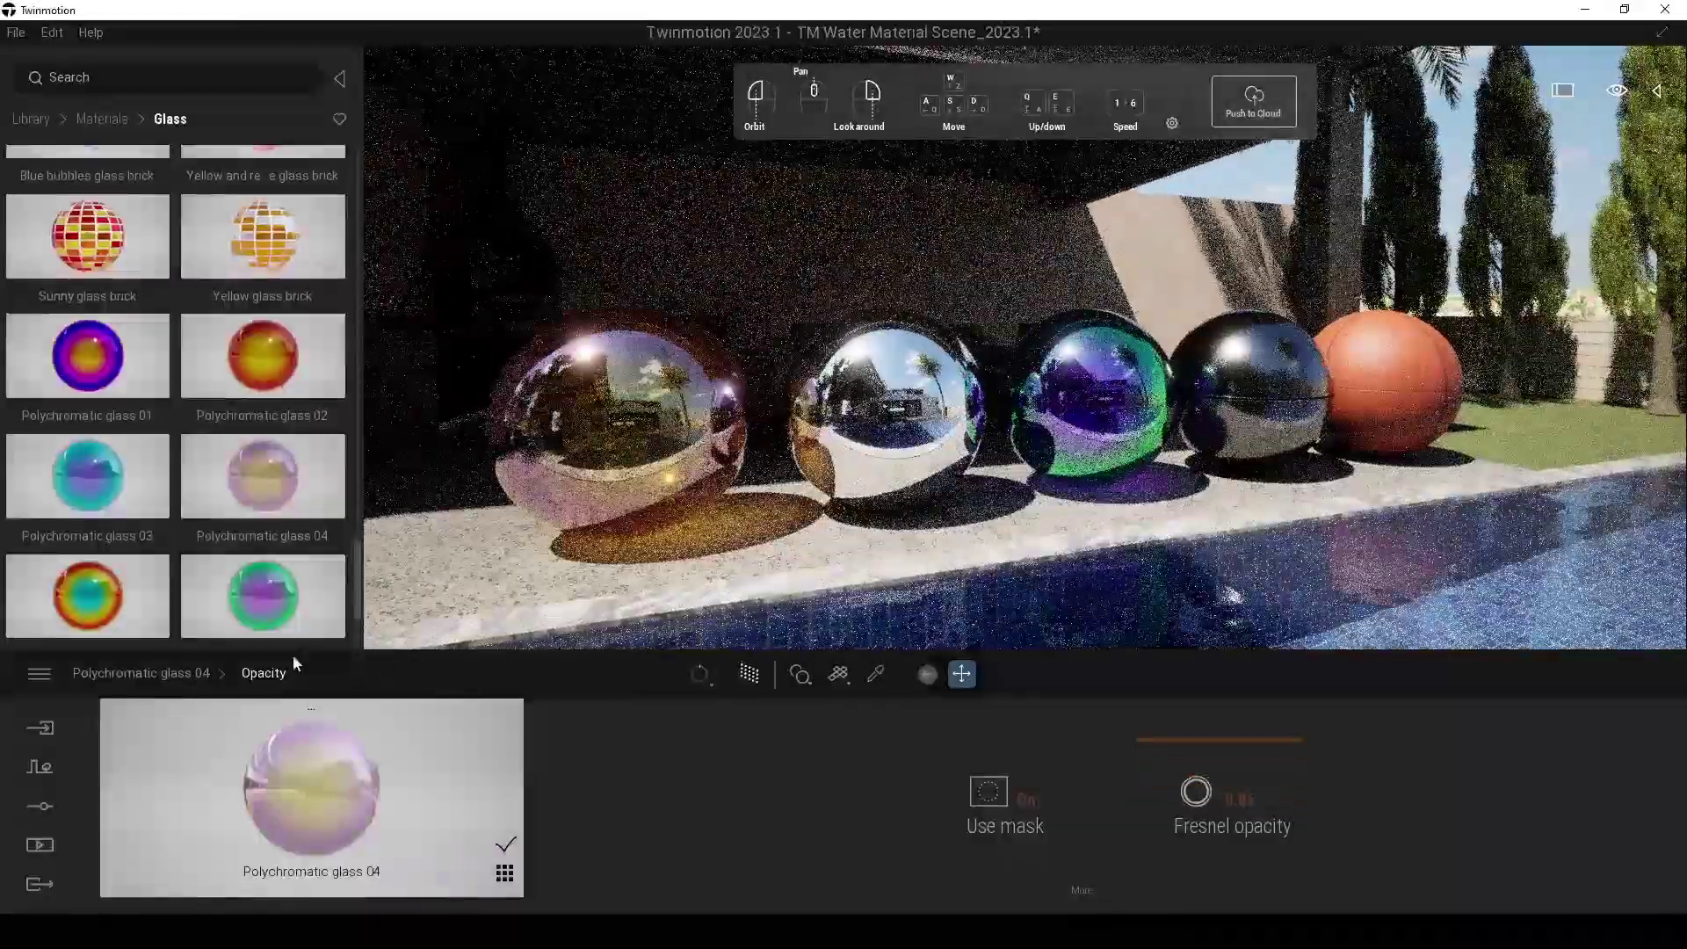
left_click(171, 674)
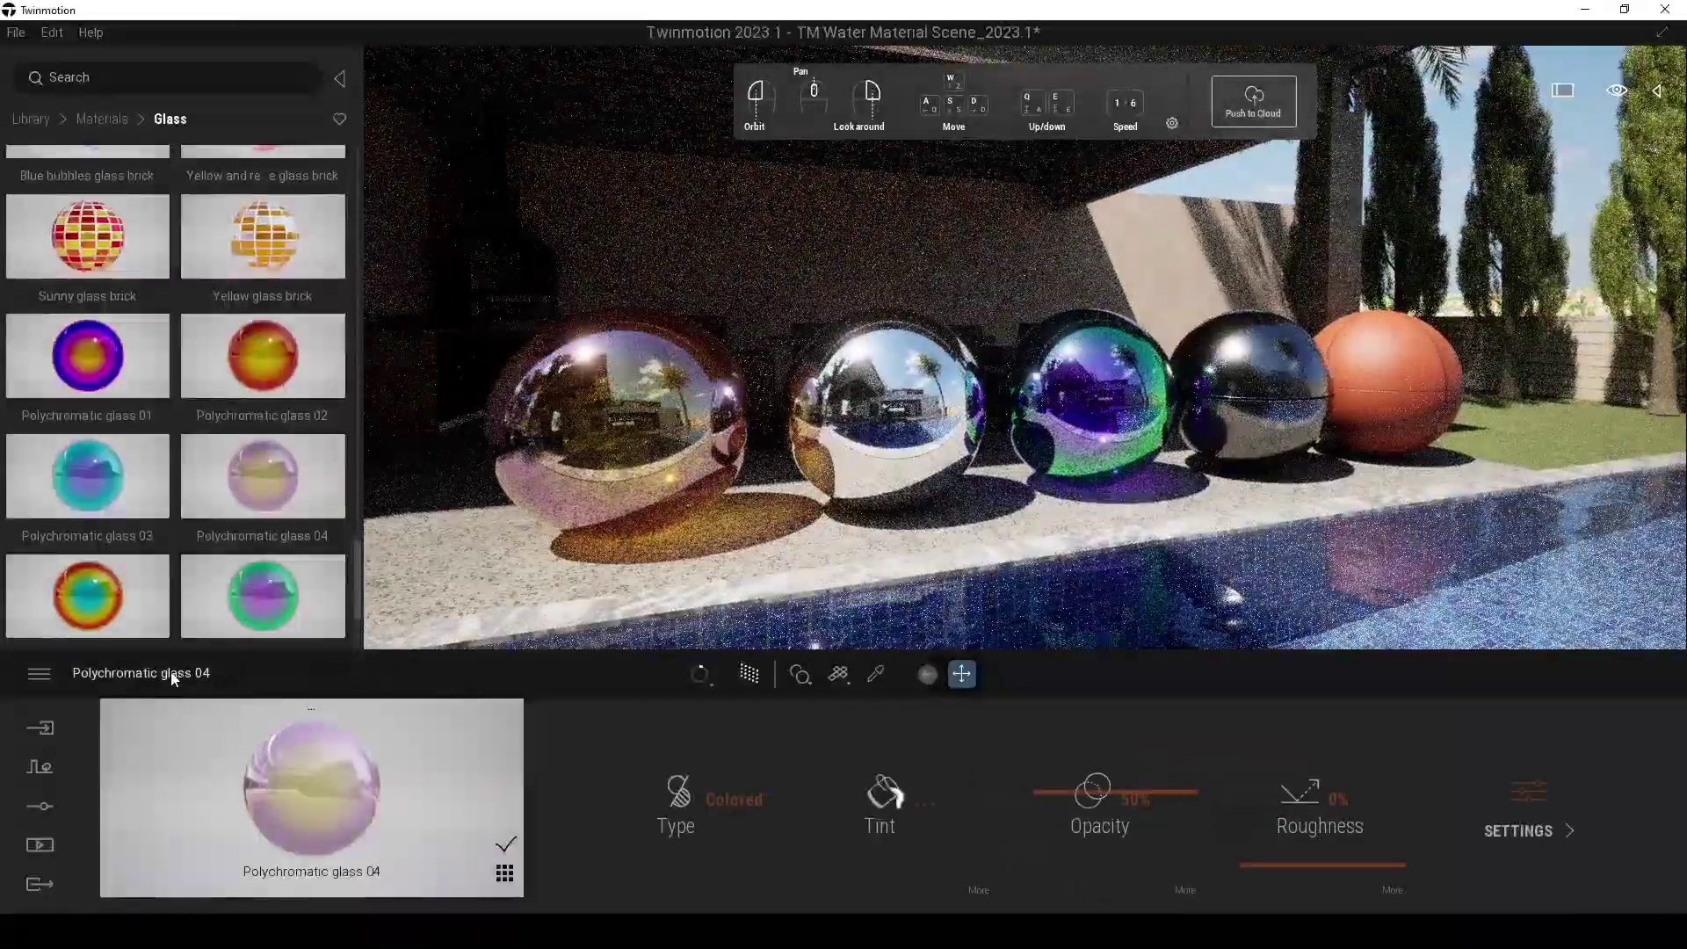
left_click(1392, 890)
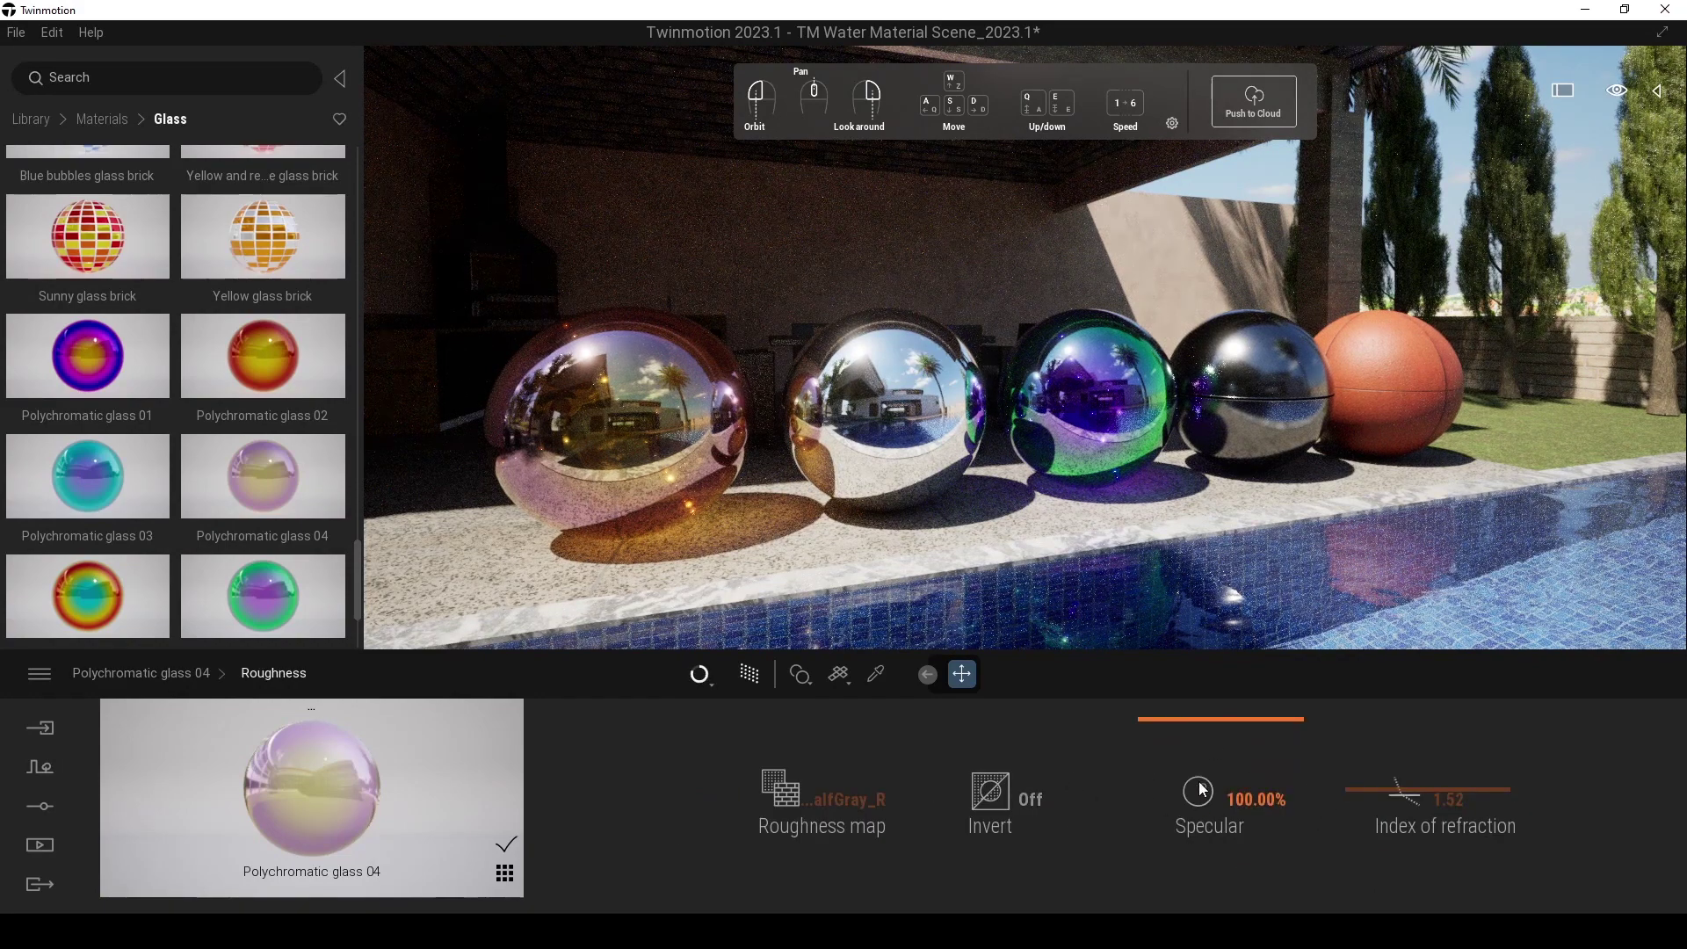
left_click(163, 675)
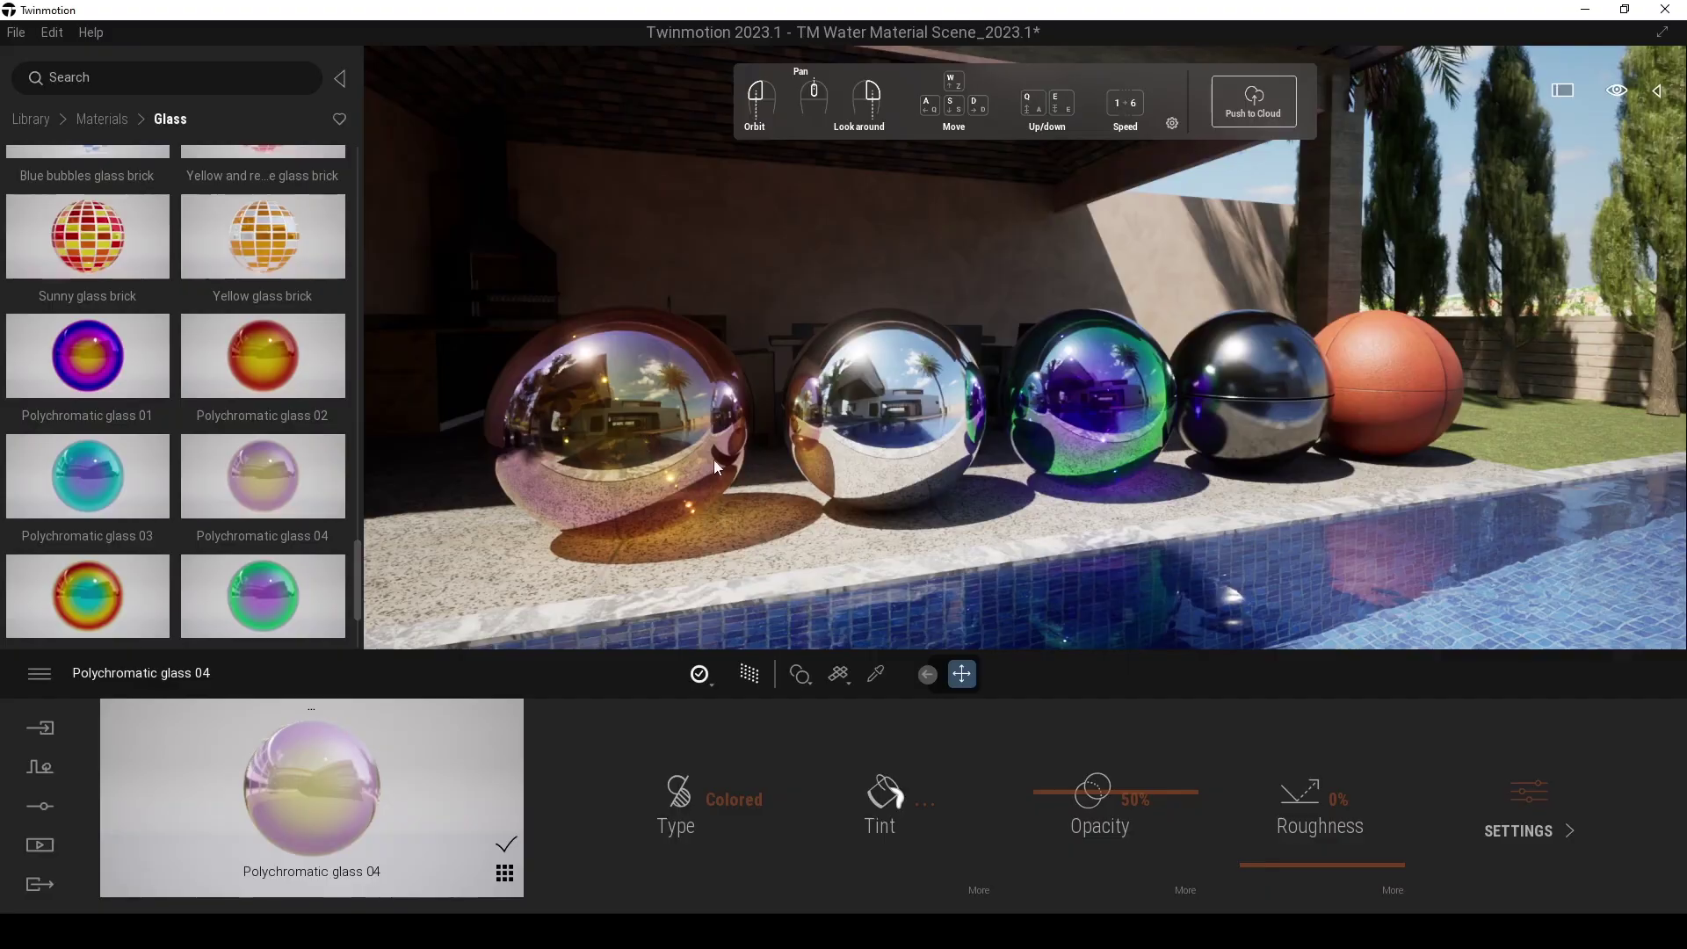
- Examine up close the coloured shadows and reflections of the polychromatic glass and mirror-like spheres on the paving
scroll(1155, 494, "up", 4)
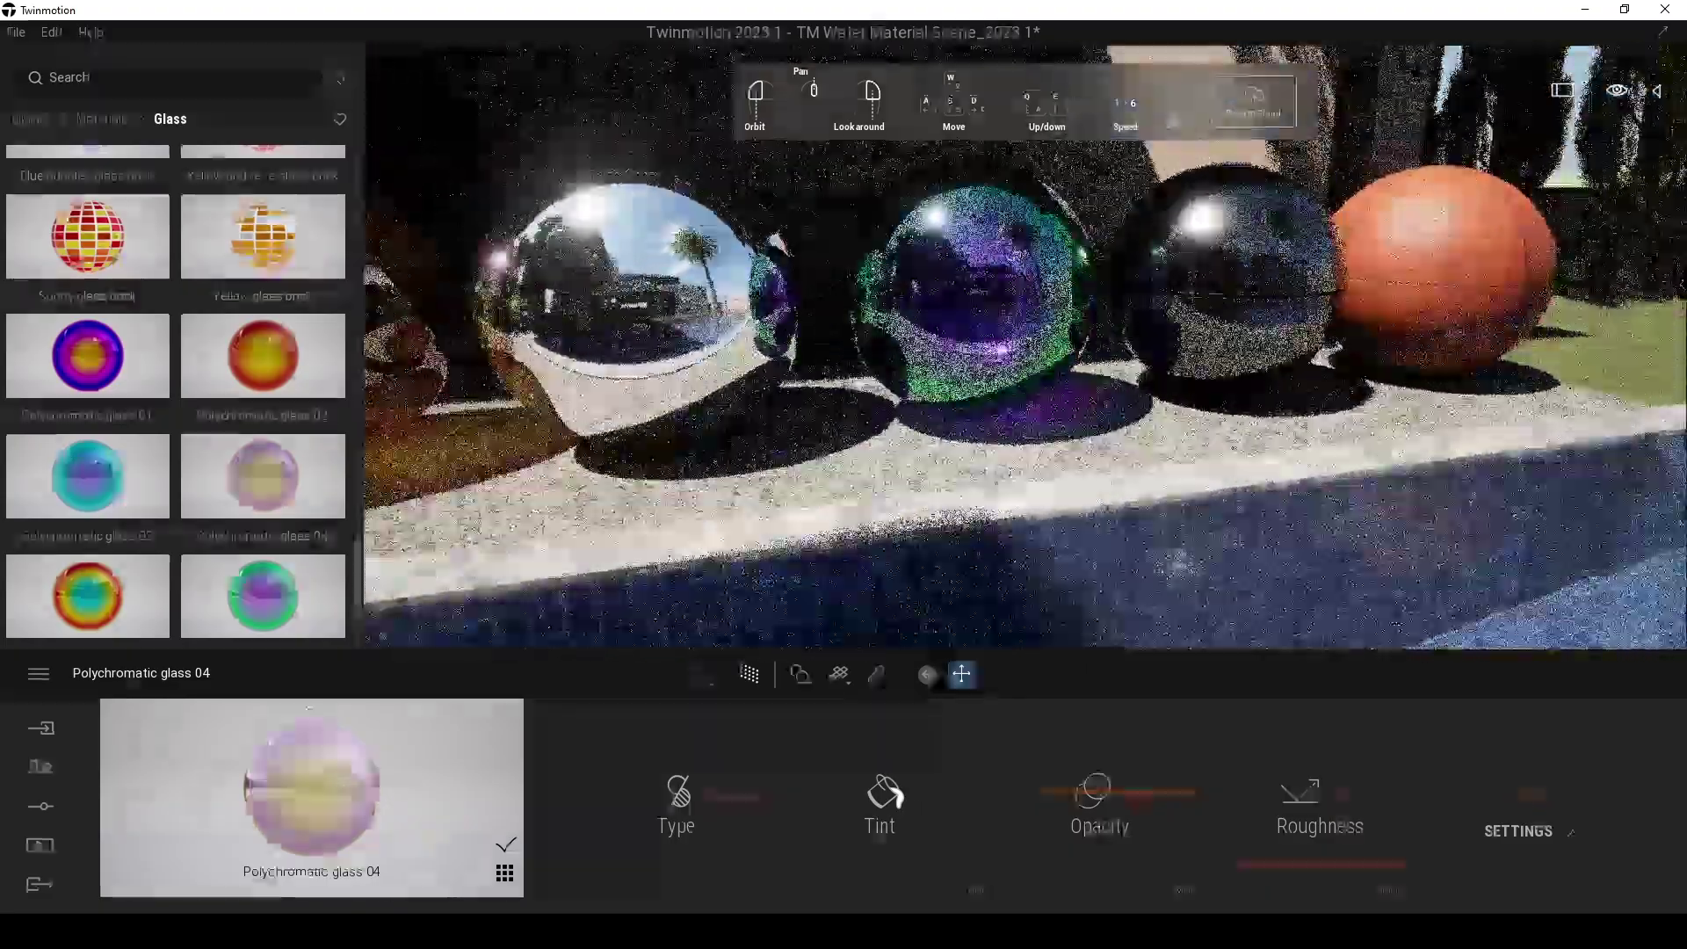
middle_click_drag(1155, 493, 1122, 422)
scroll(1123, 431, "up", 5)
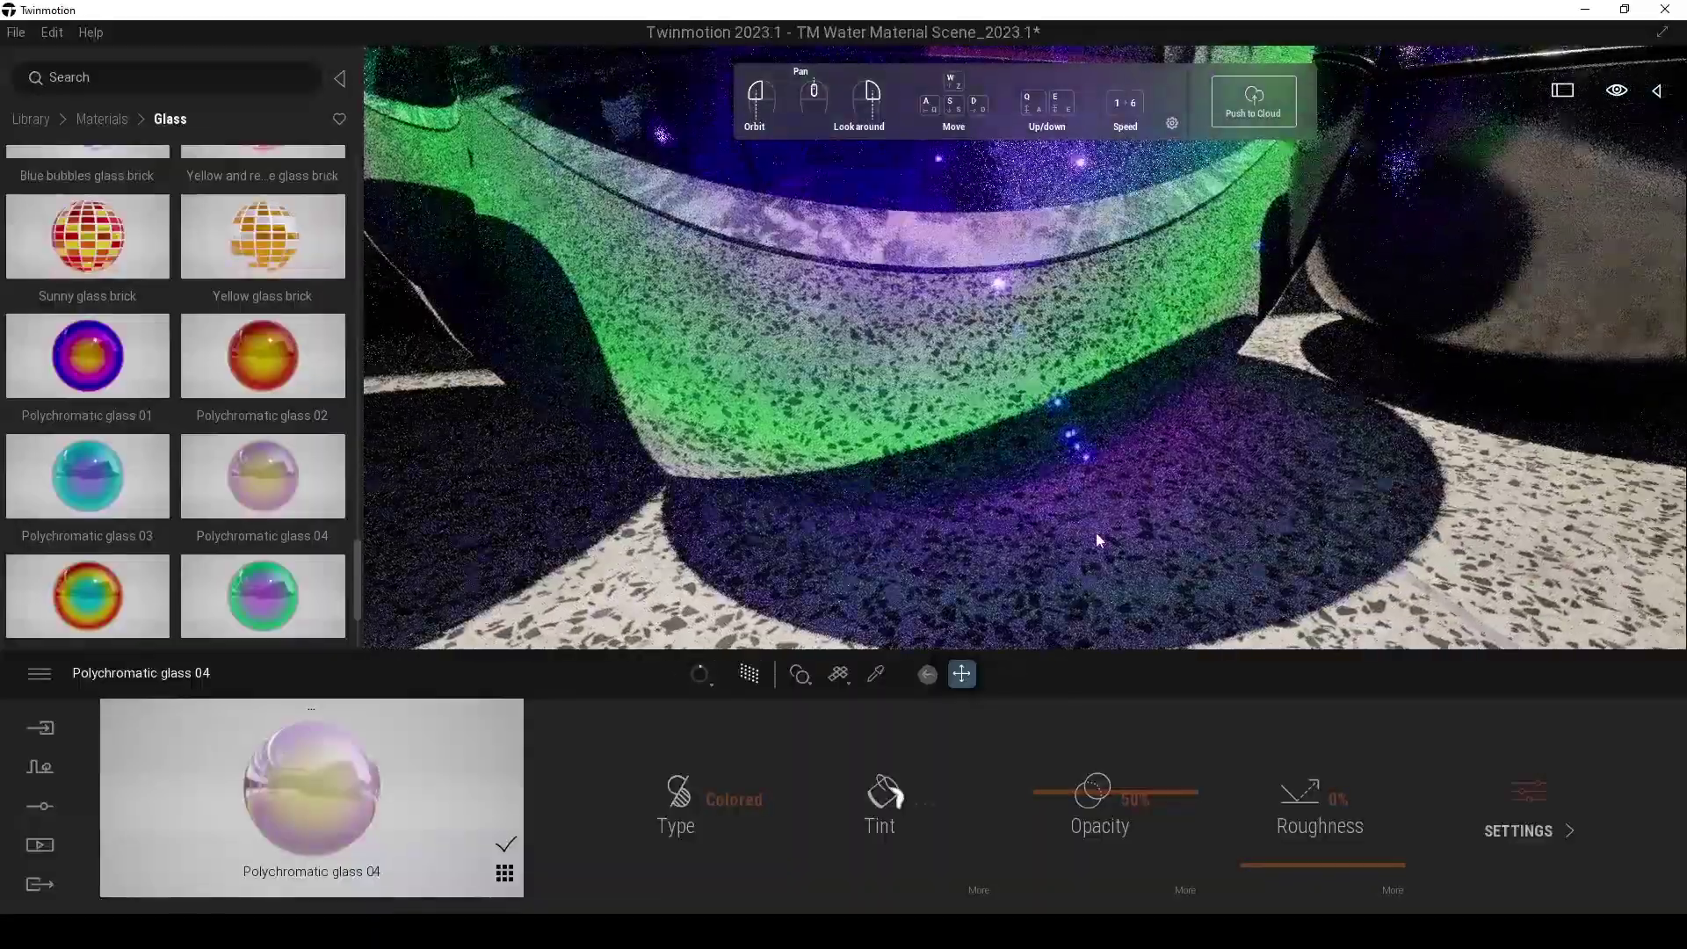
right_click_drag(1095, 532, 791, 527)
scroll(894, 492, "down", 5)
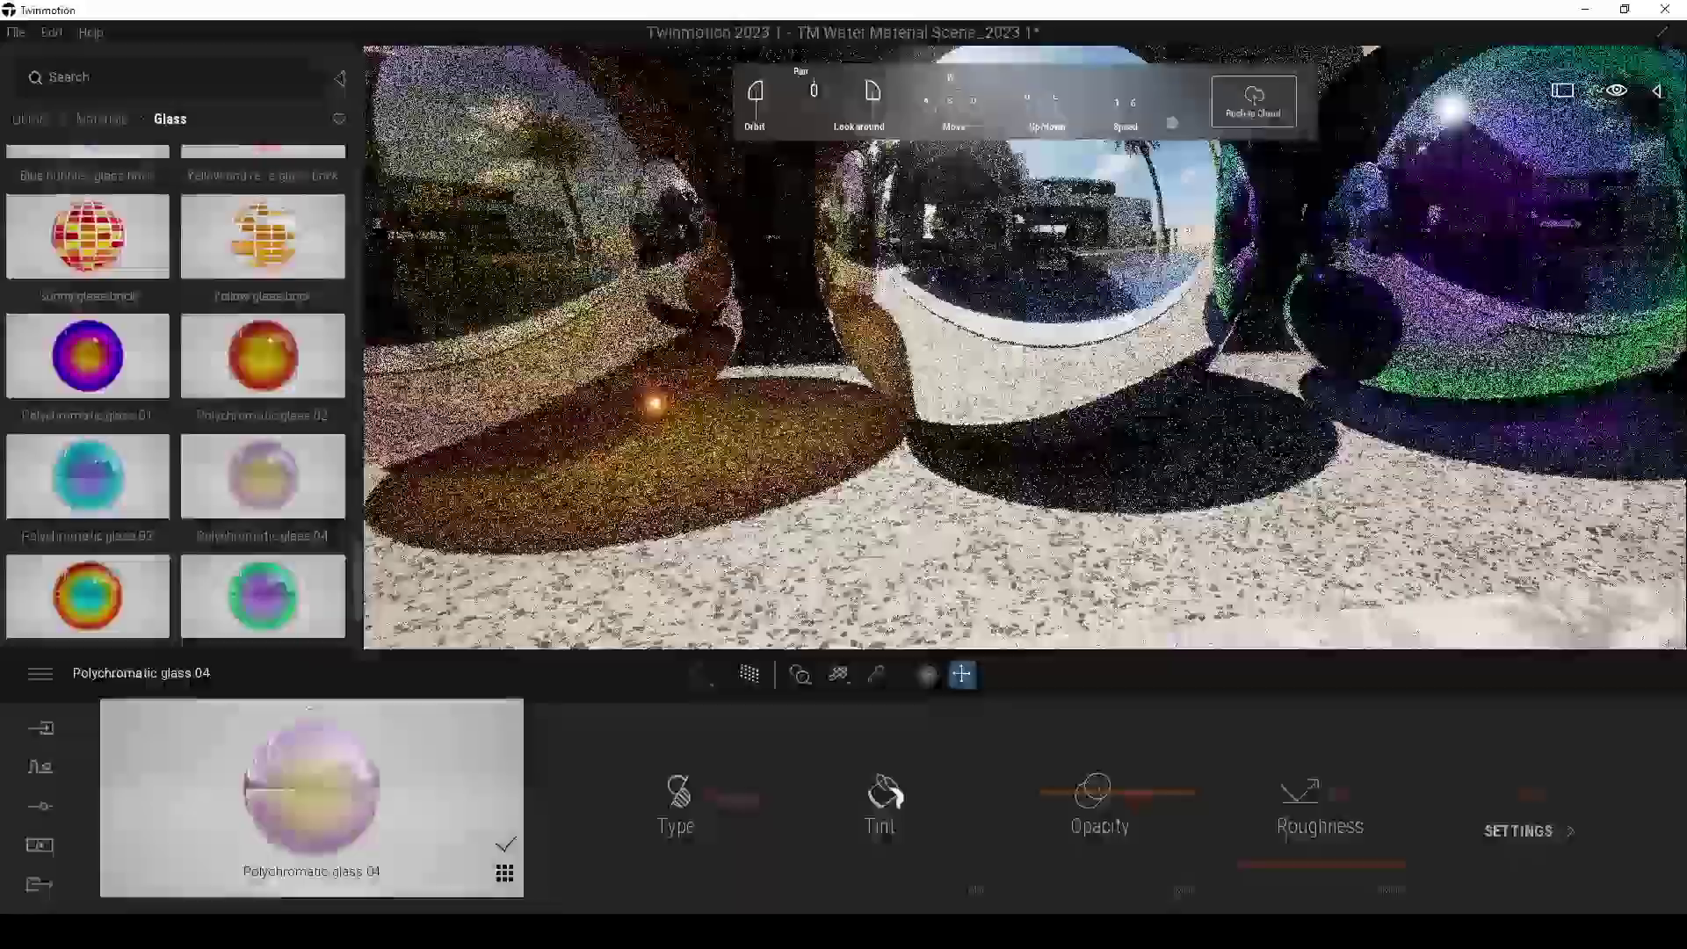
scroll(894, 492, "up", 6)
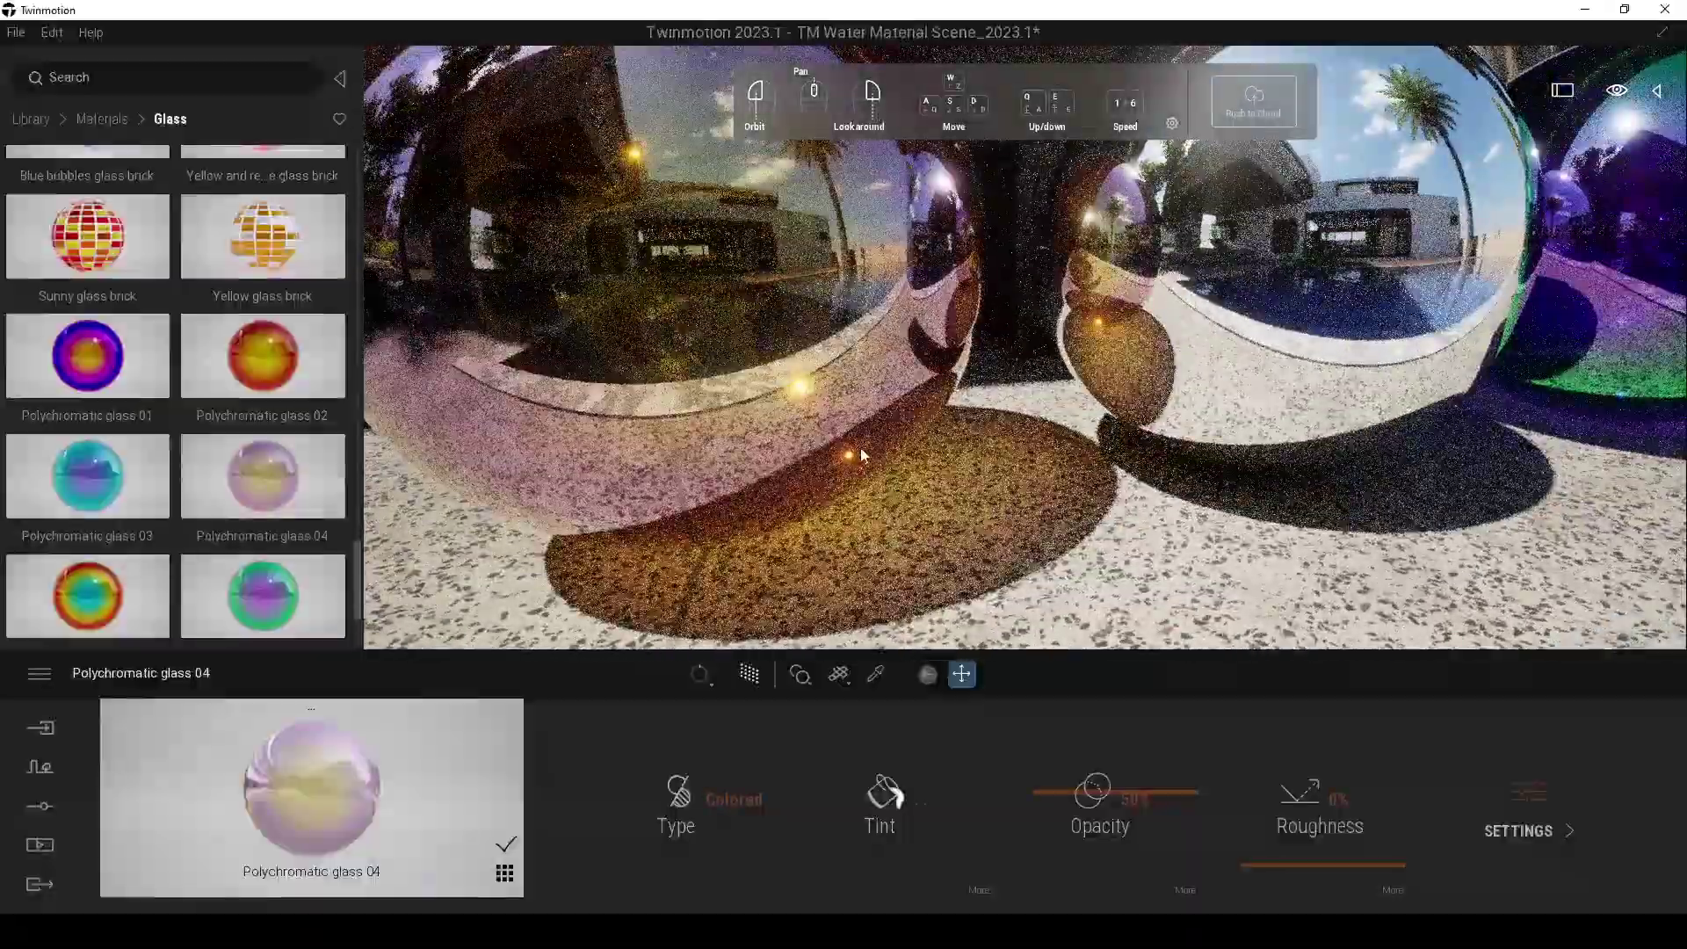
middle_click_drag(895, 492, 772, 434)
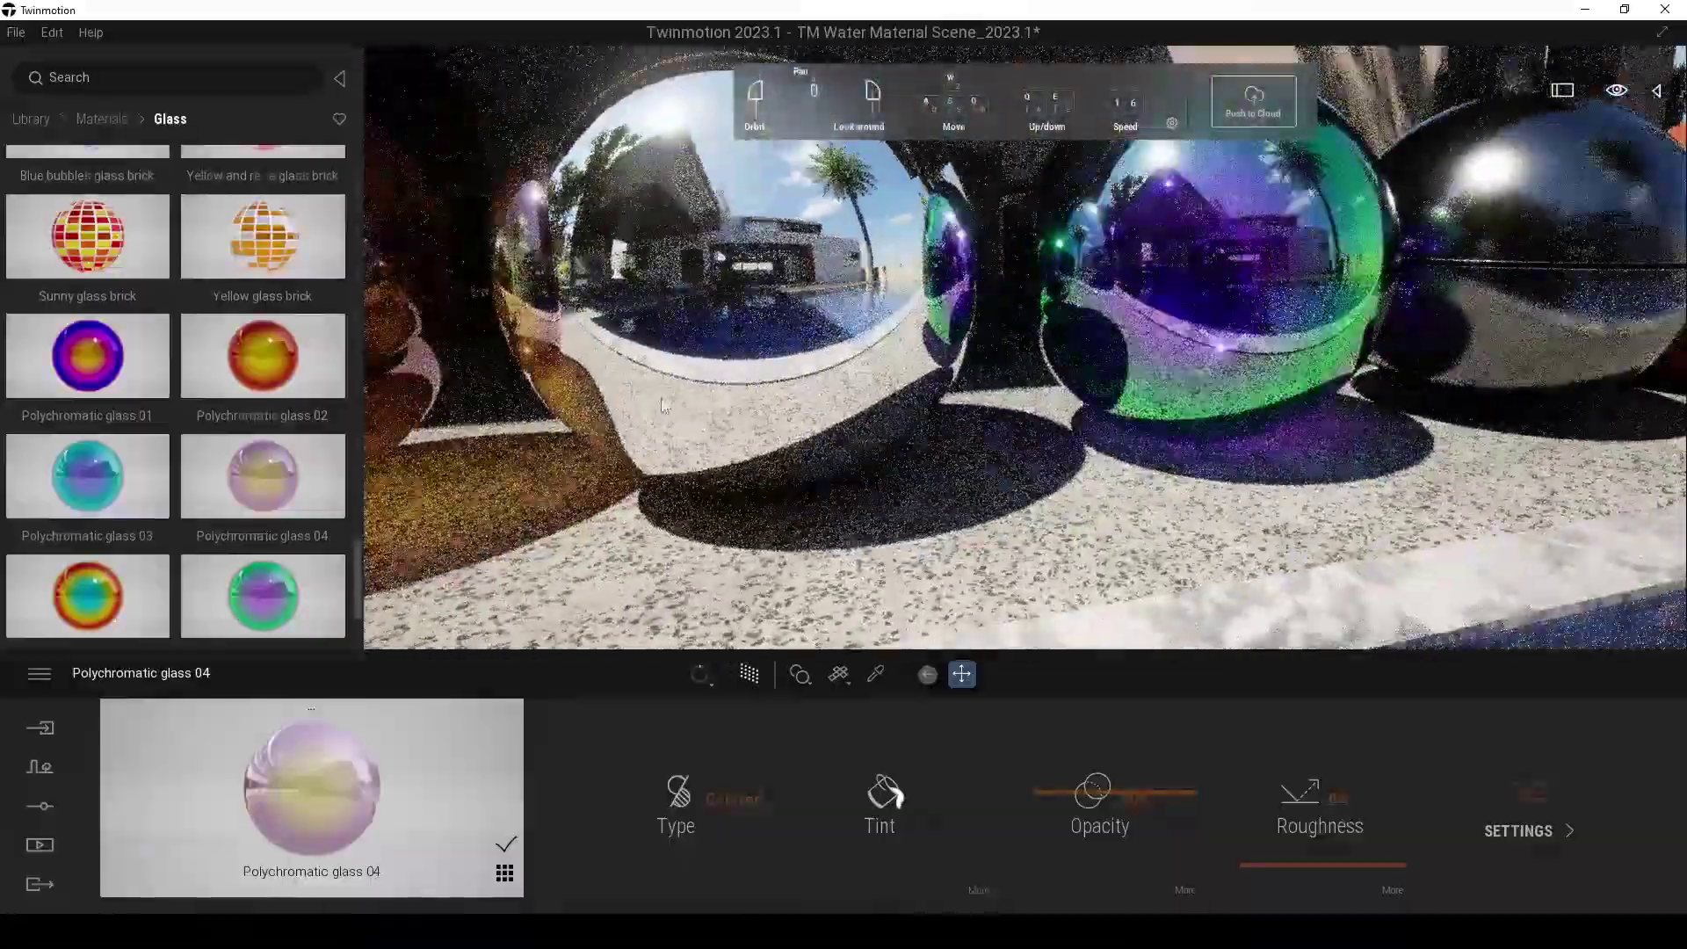
left_click_drag(932, 440, 616, 306)
scroll(659, 303, "down", 5)
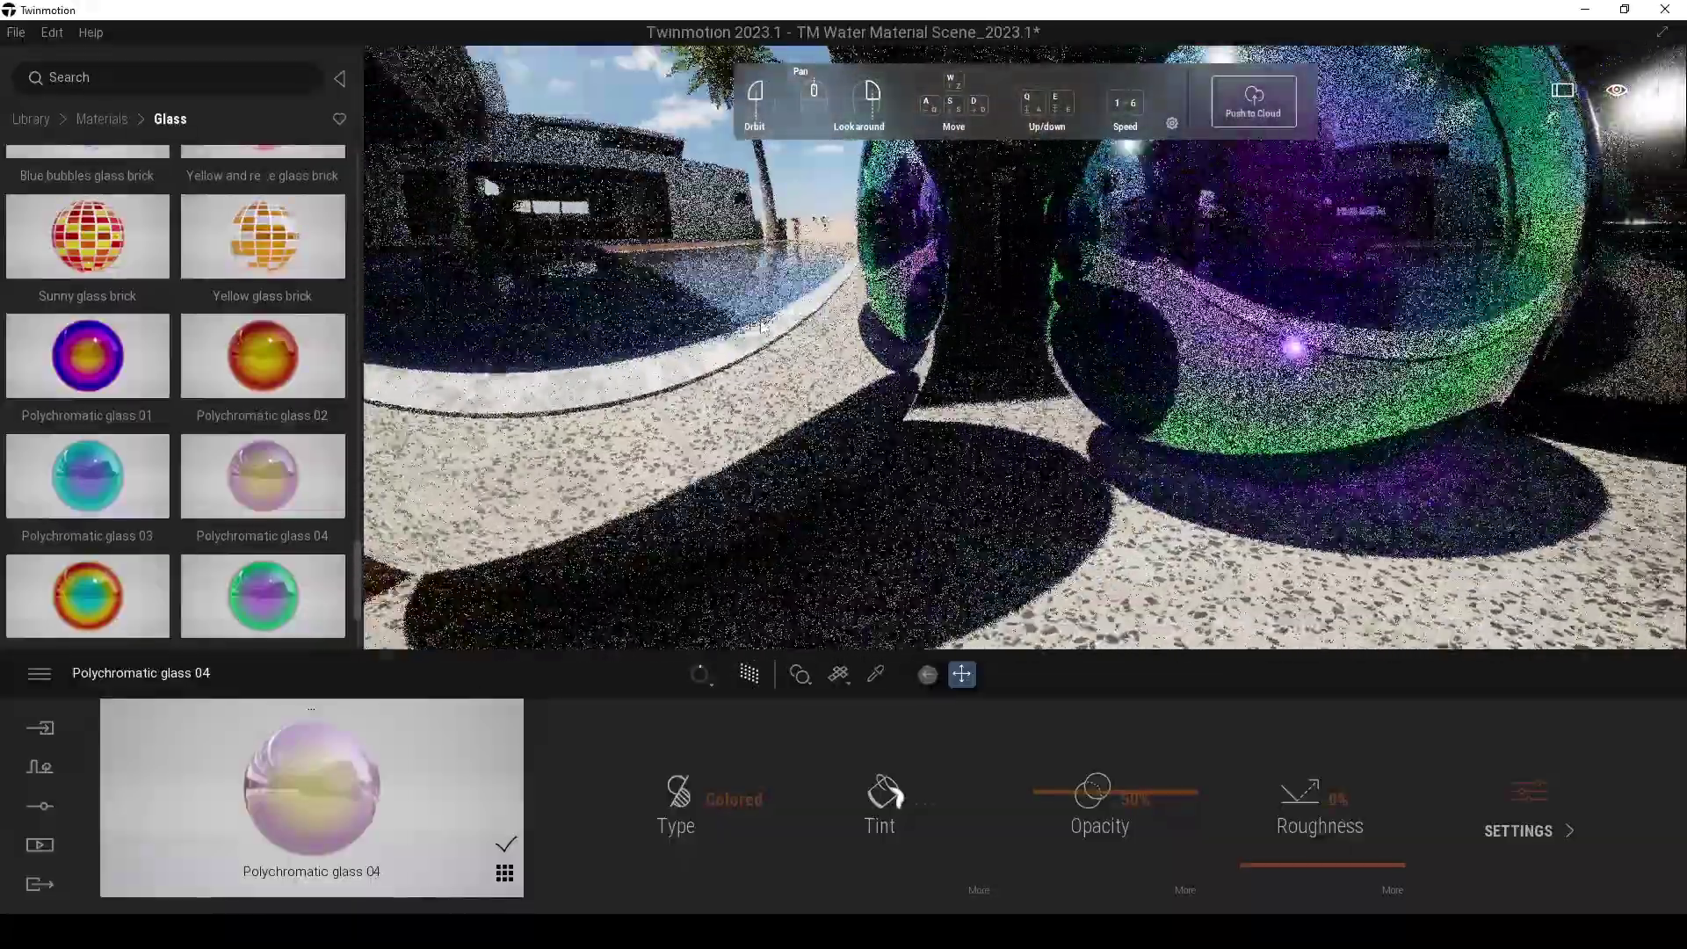
scroll(659, 303, "up", 2)
middle_click_drag(659, 303, 562, 281)
- Inspect the black and orange panelled spheres at the far end of the row
key("d")
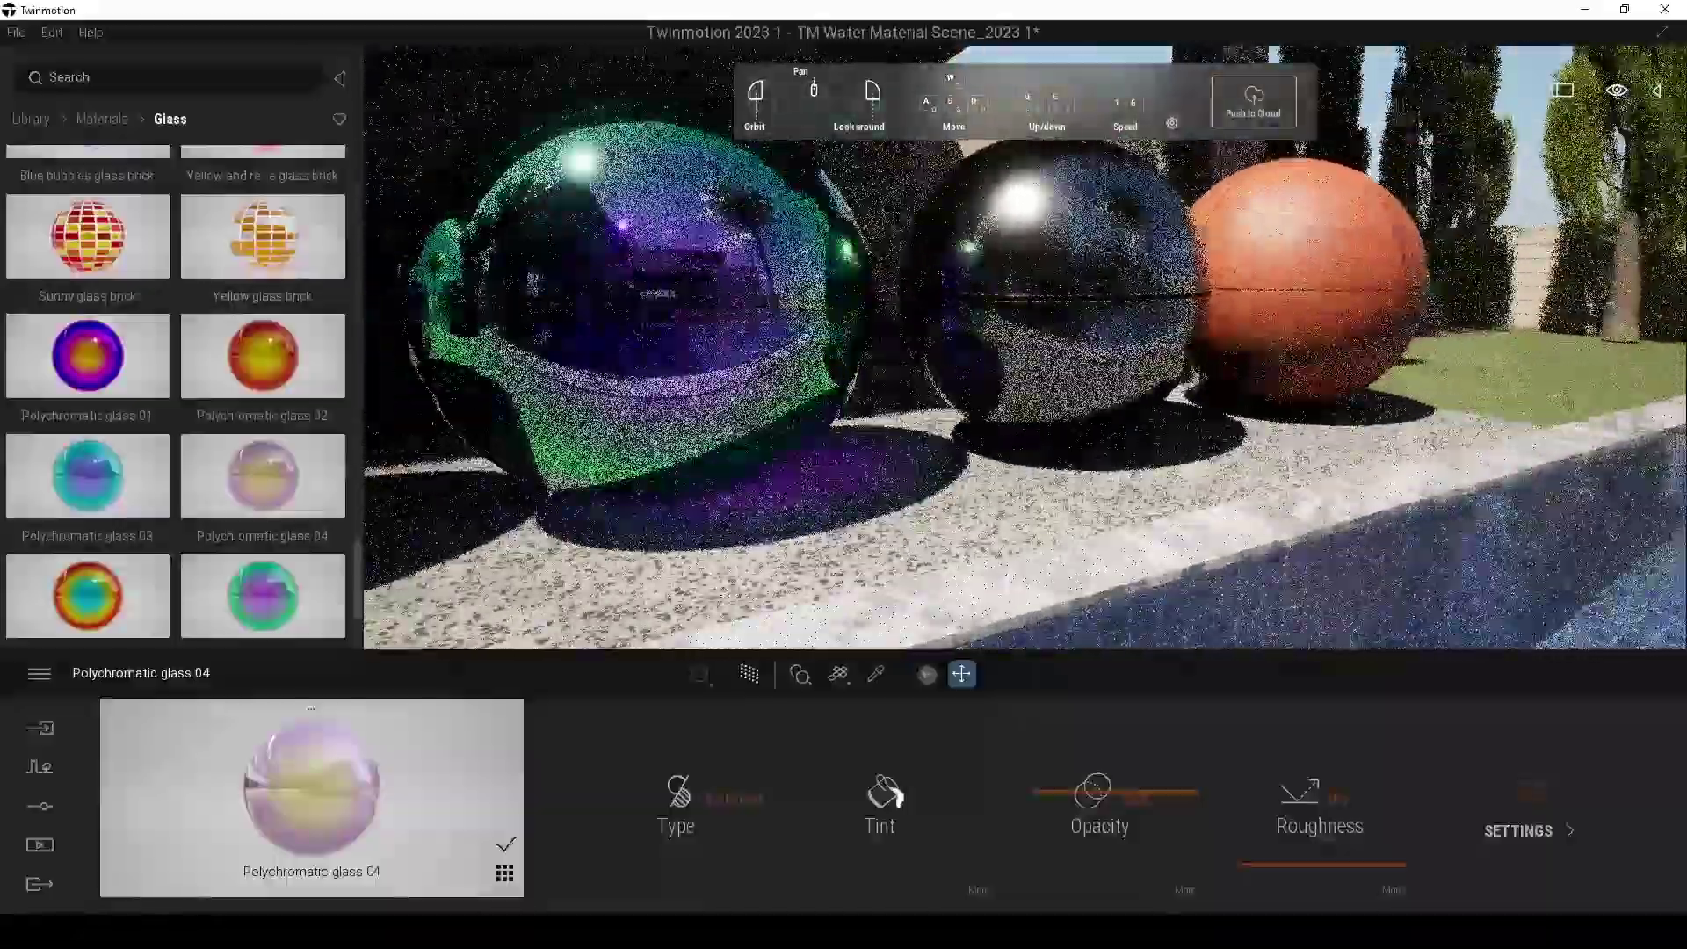
key("s")
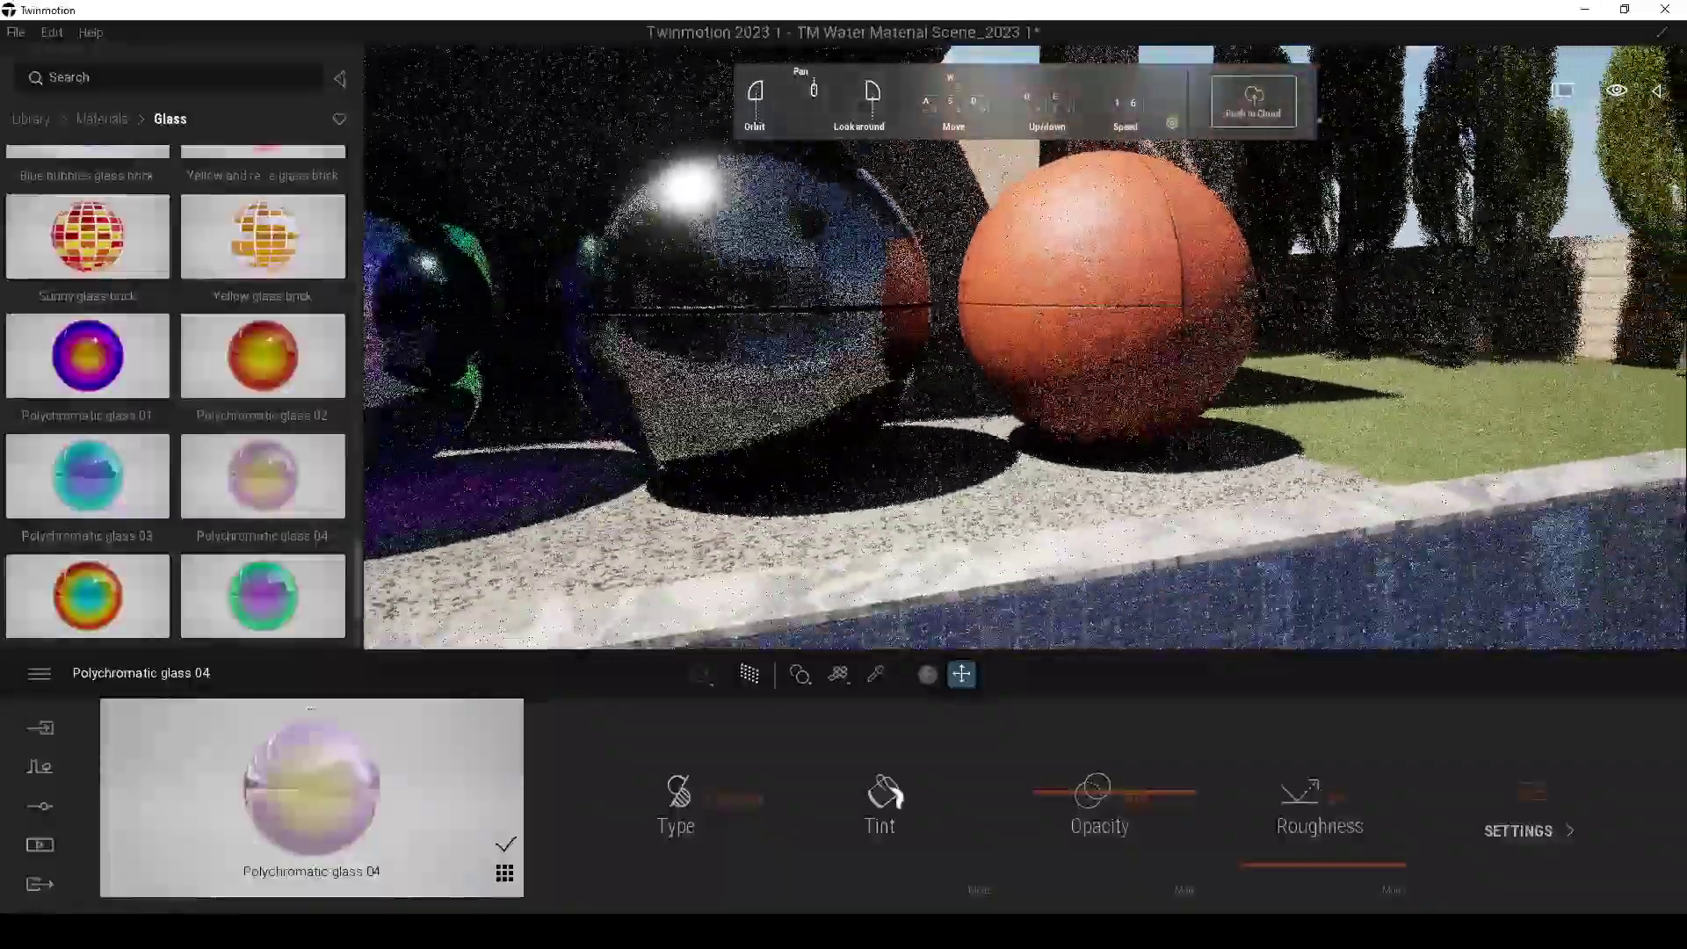
key("a")
key("s")
key("a")
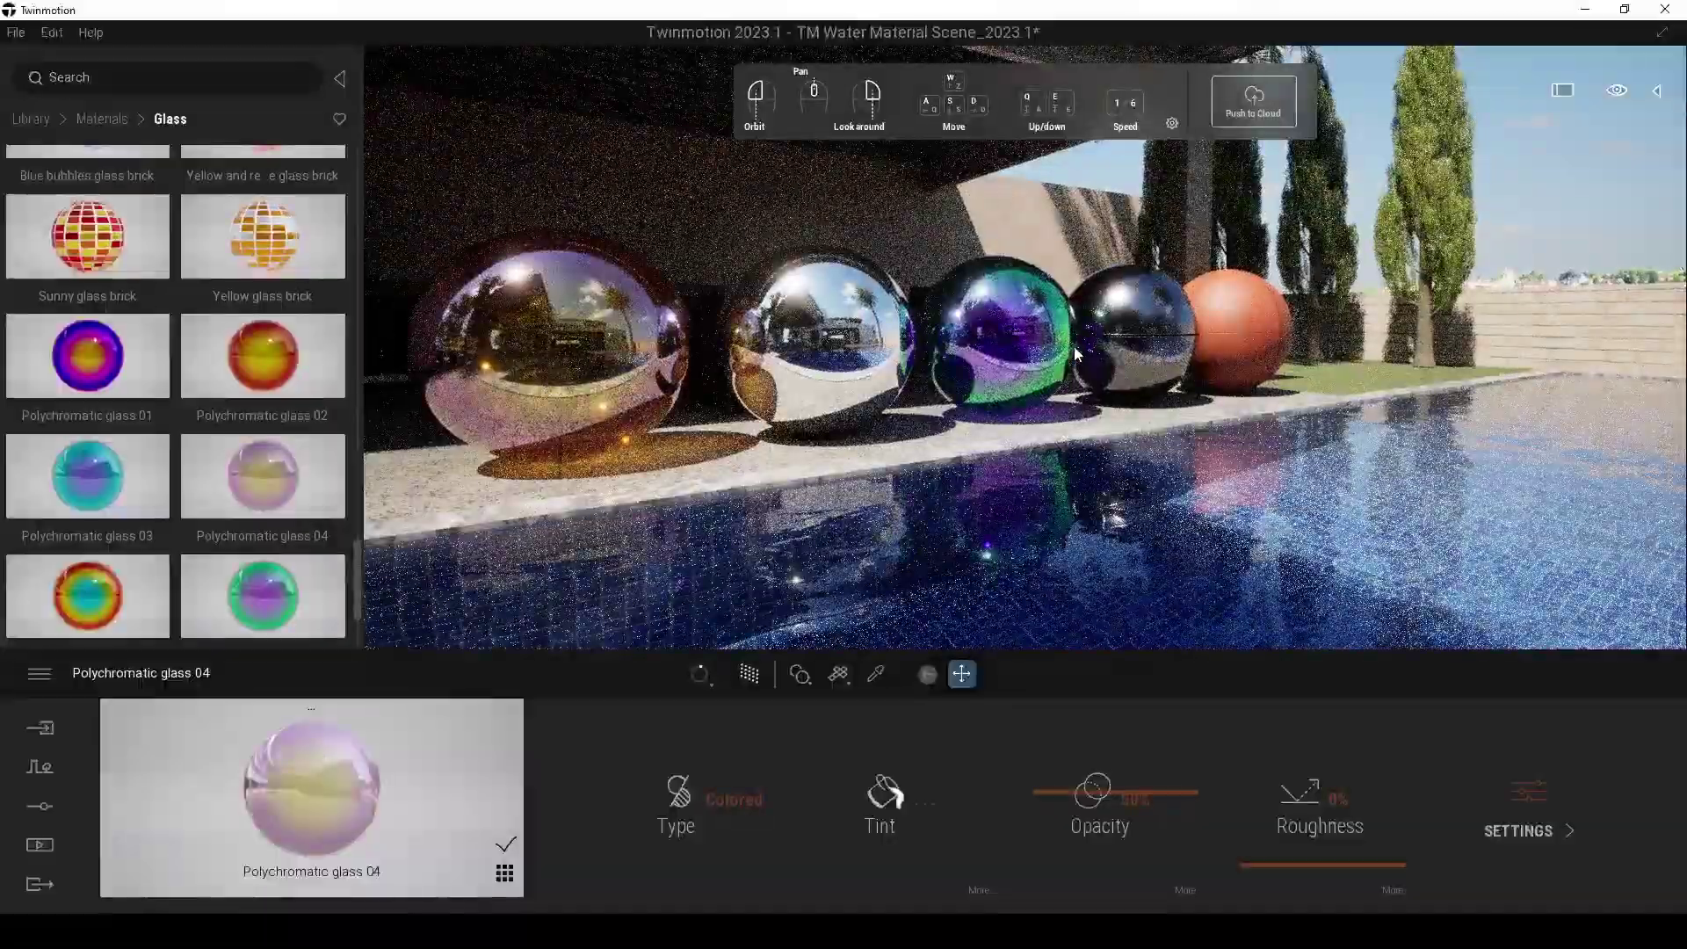
- Examine the pool water and the spheres' reflections from farther back and from the opposite side of the pool
key("s")
key("s")
right_click_drag(745, 364, 937, 387)
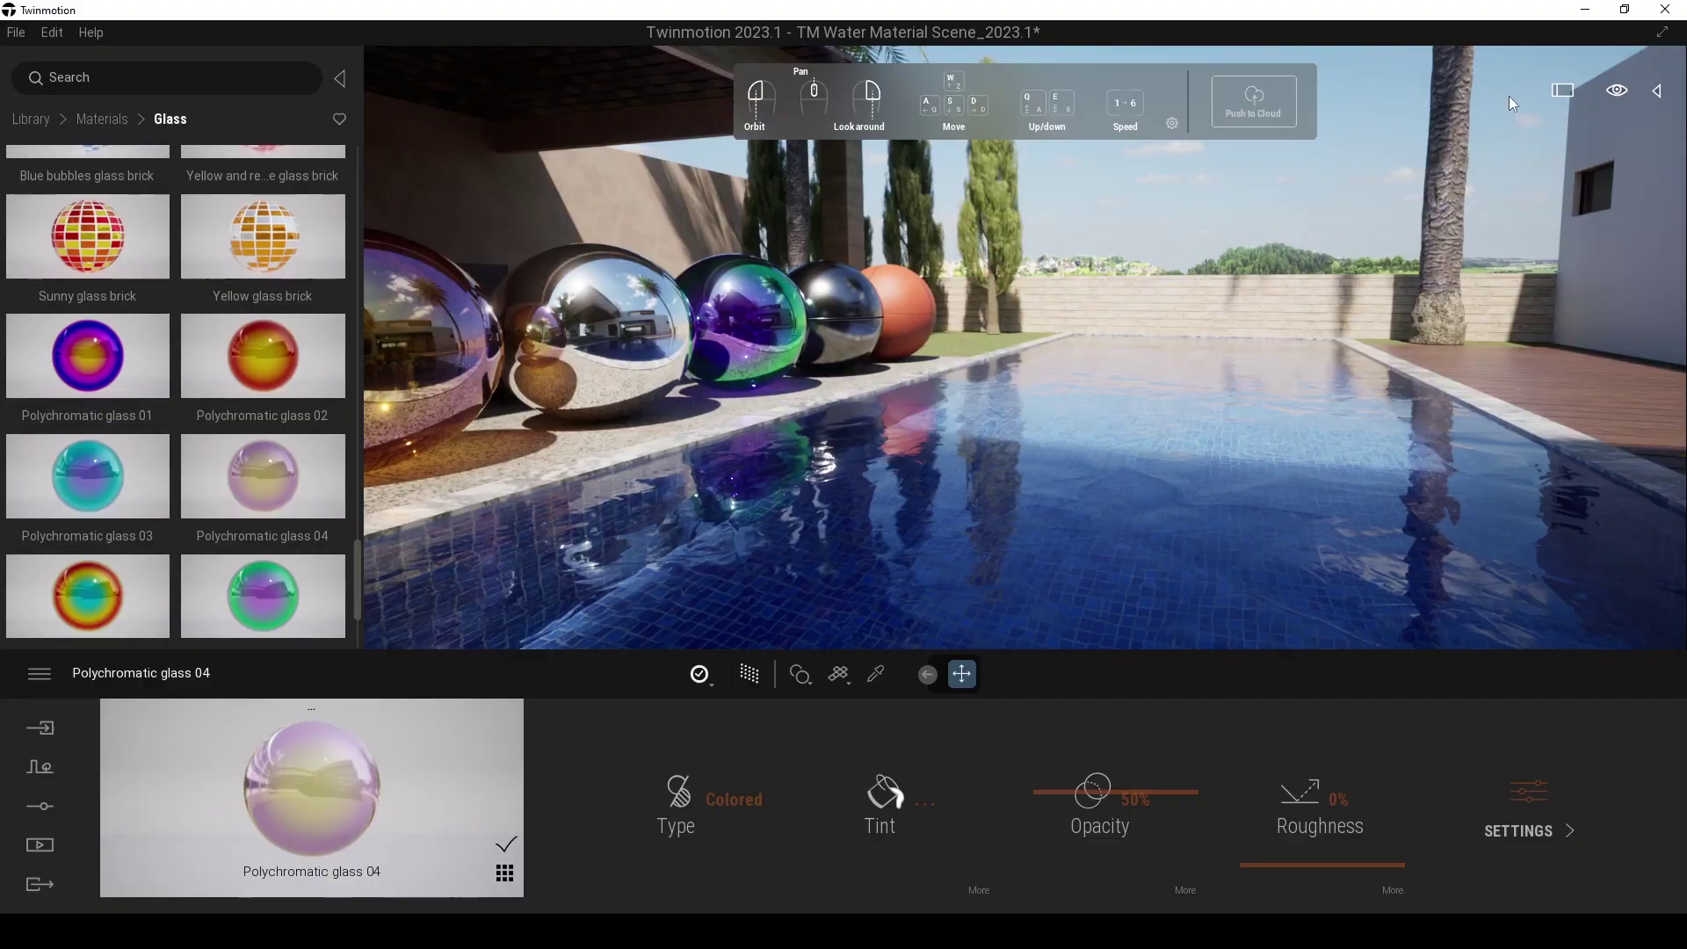
key("s")
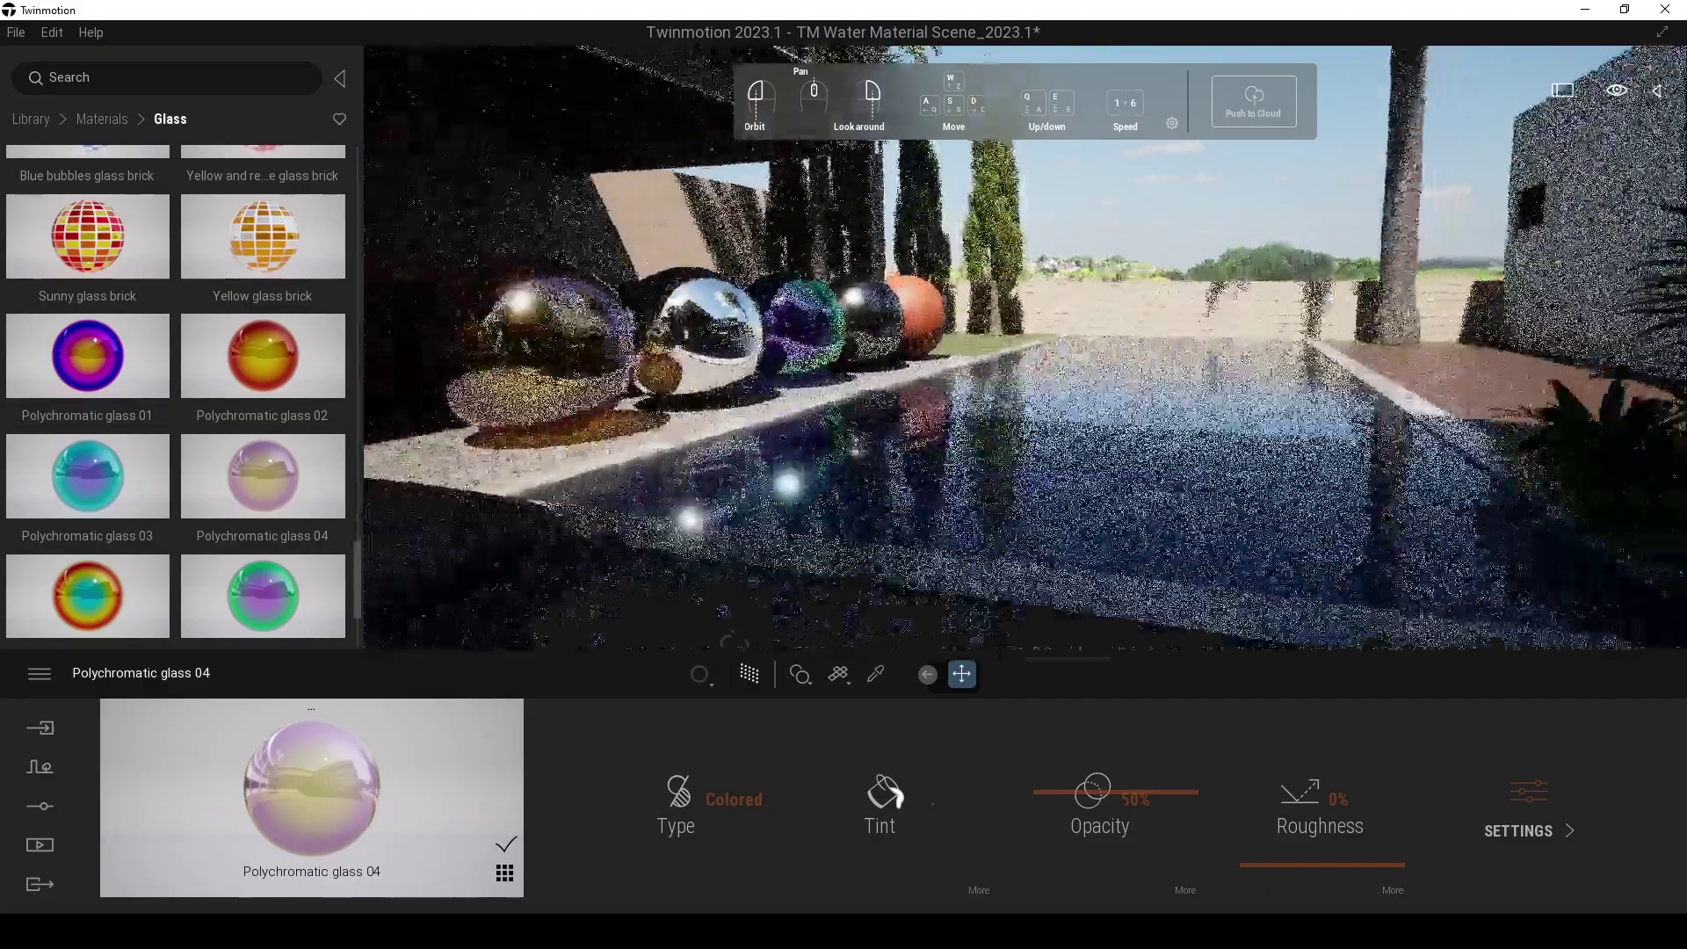
right_click_drag(1025, 348, 515, 461)
key("d")
key("d")
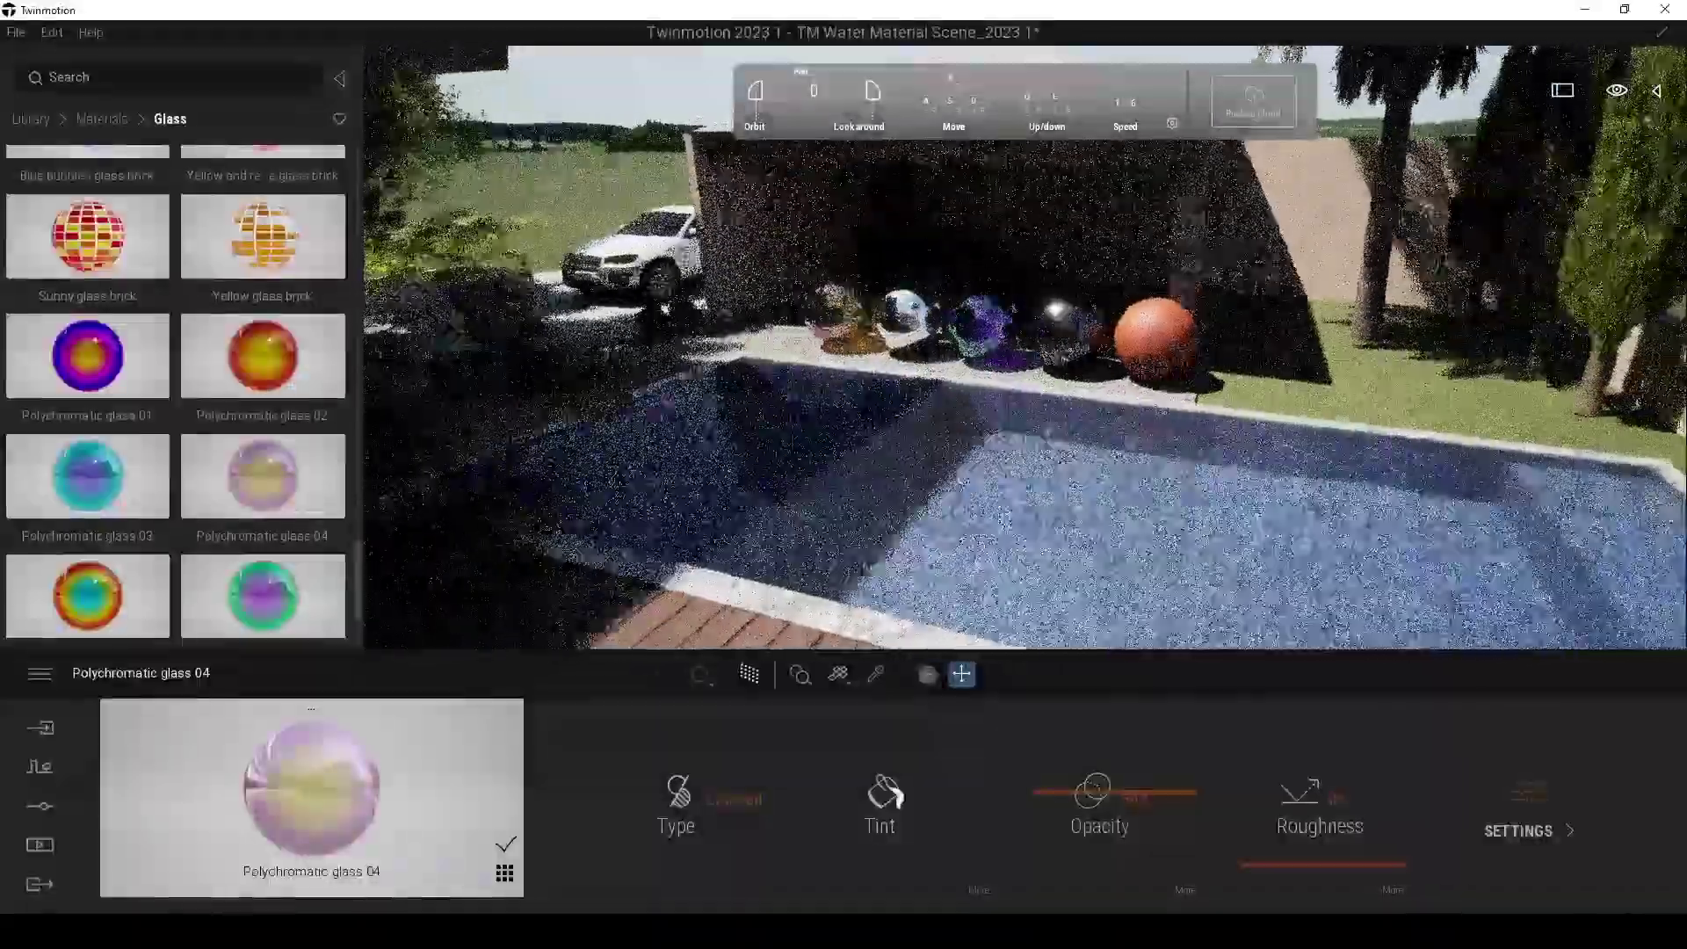
left_click_drag(861, 304, 1174, 271)
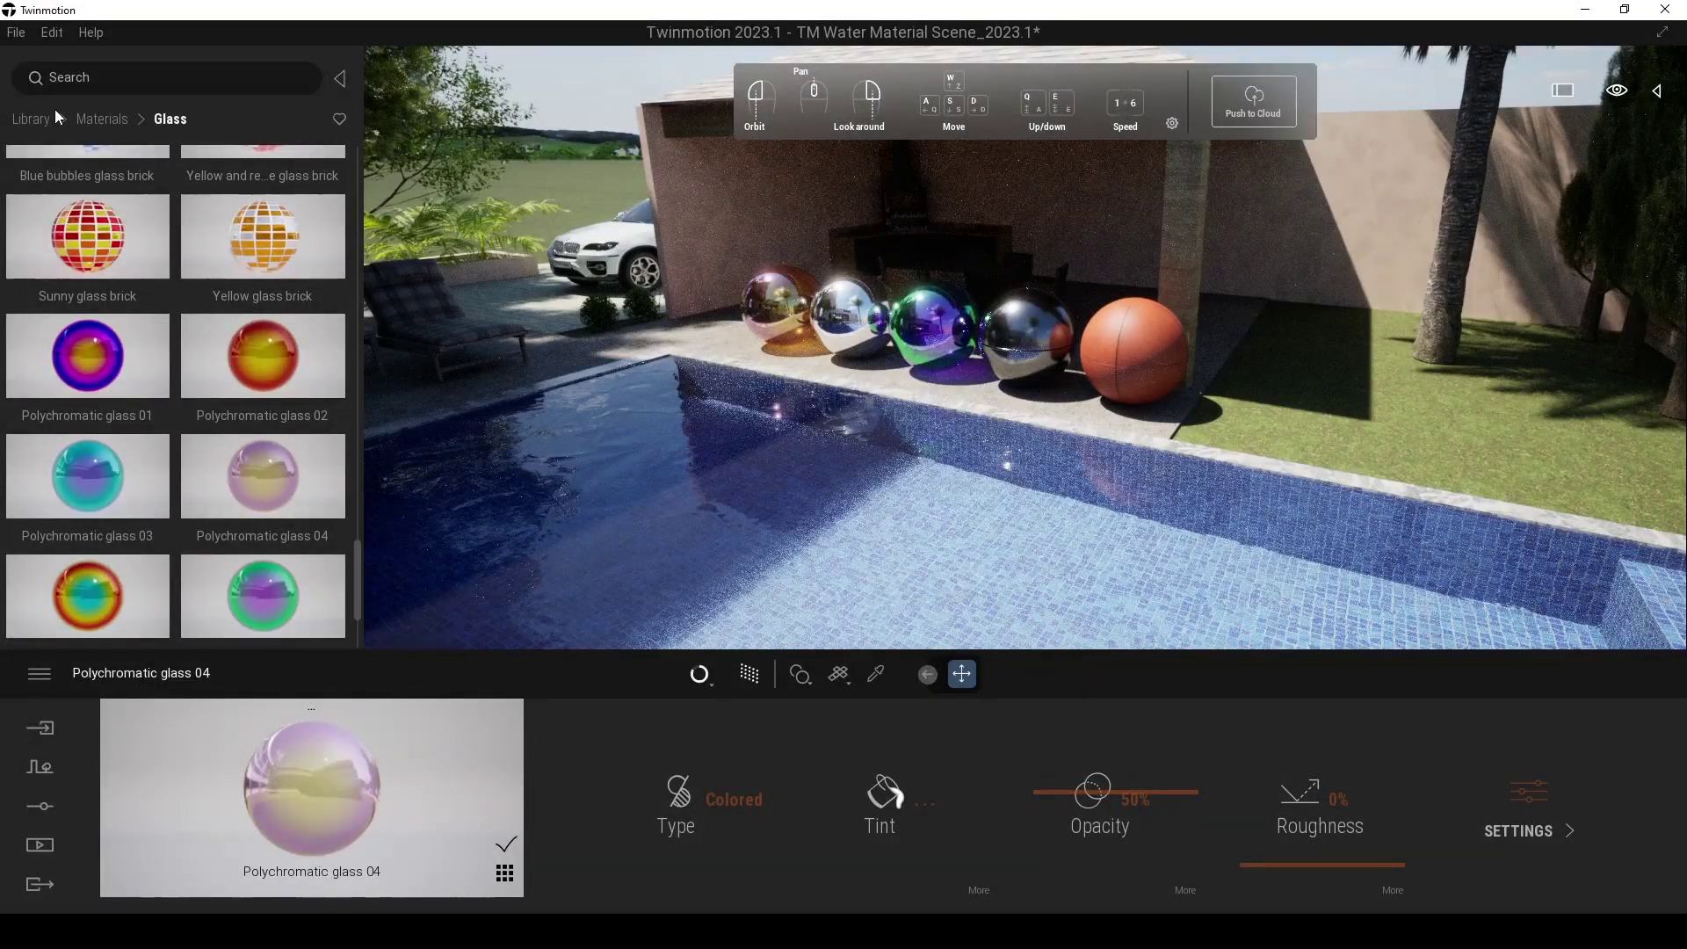
- Go to the white car parked in the driveway and open the Carpaint material collection
left_click(95, 123)
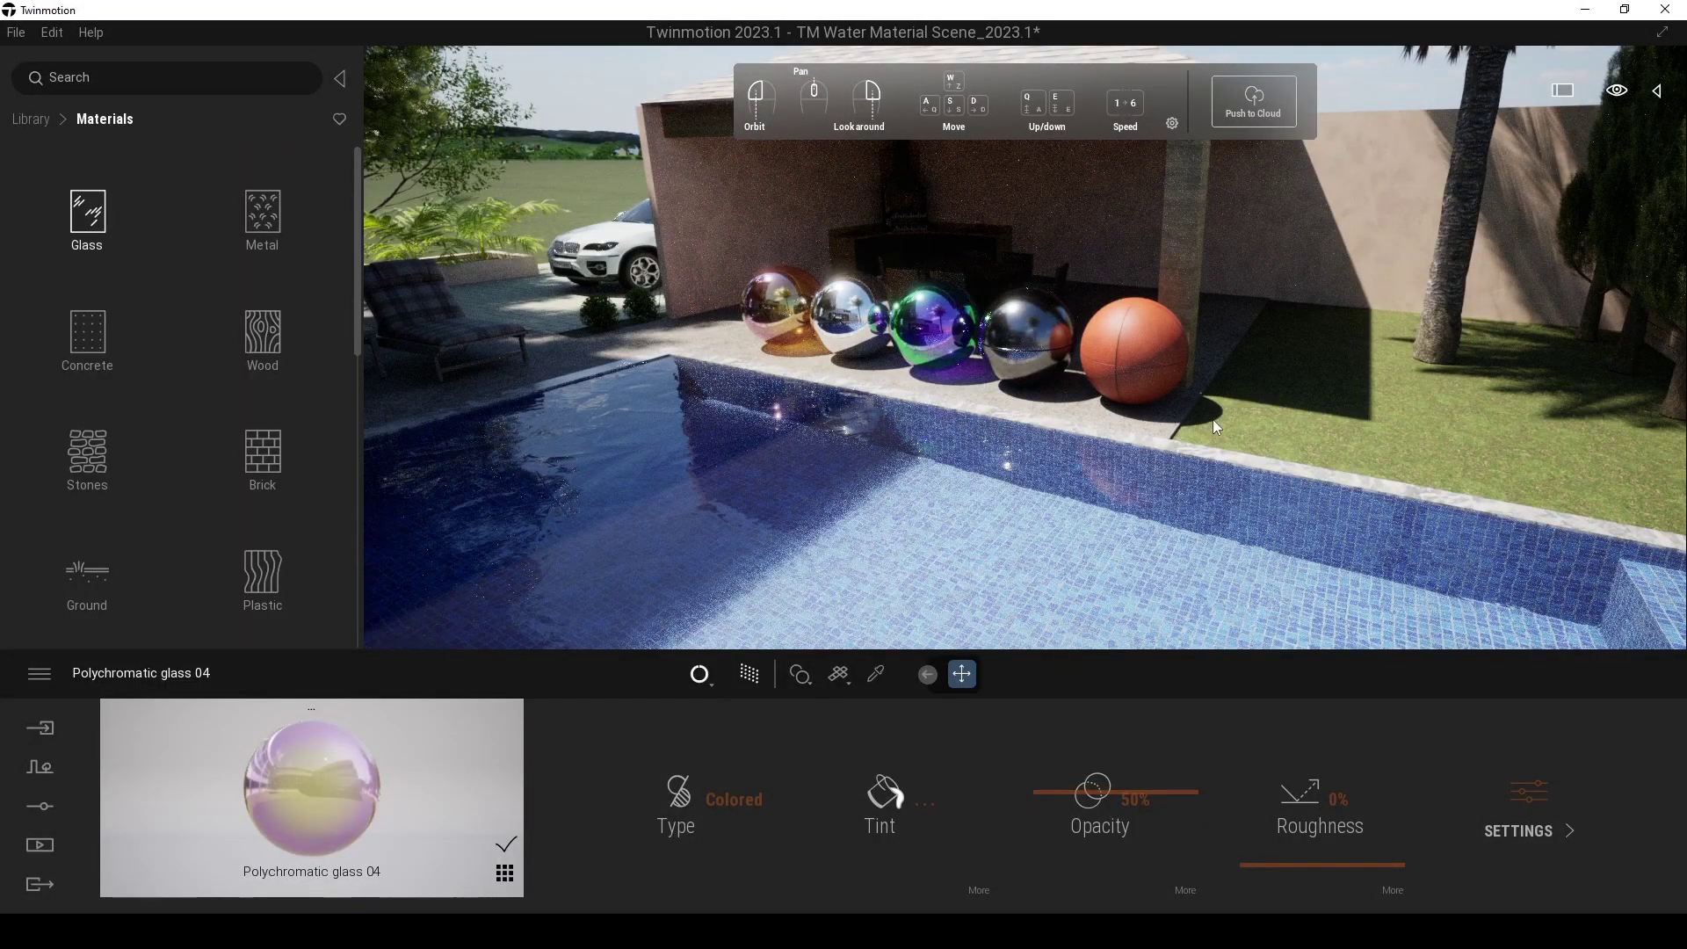
right_click_drag(1013, 337, 1030, 432)
key("w")
key("w")
key("e")
key("w")
key("q")
key("a")
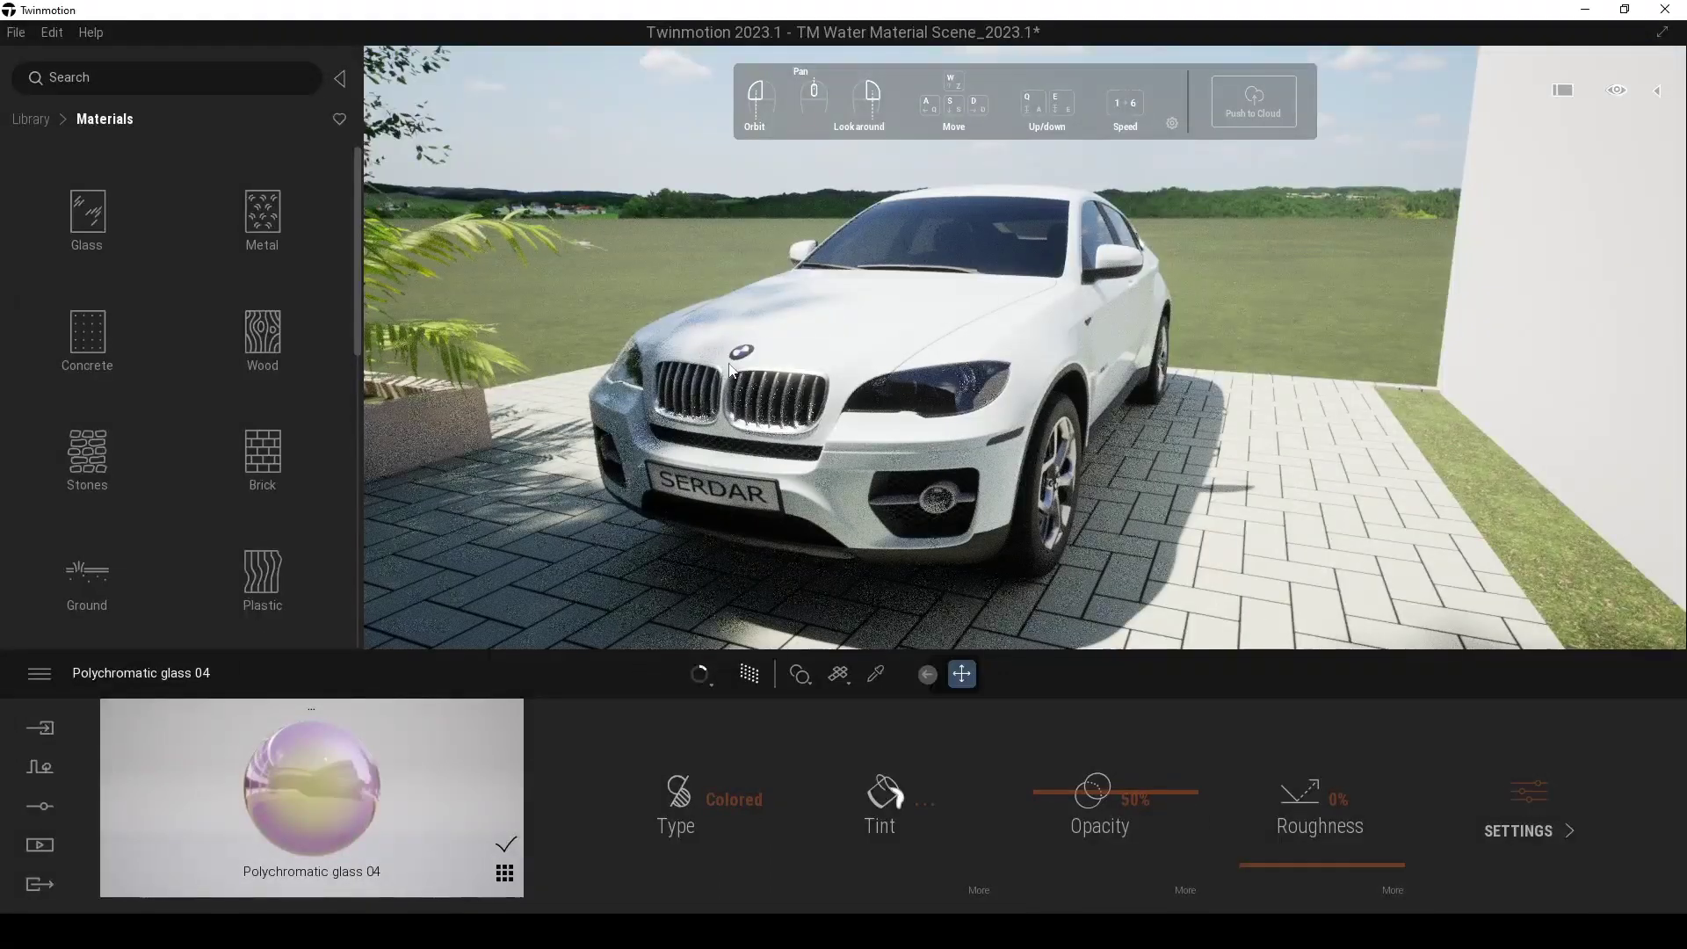
left_click_drag(361, 208, 348, 550)
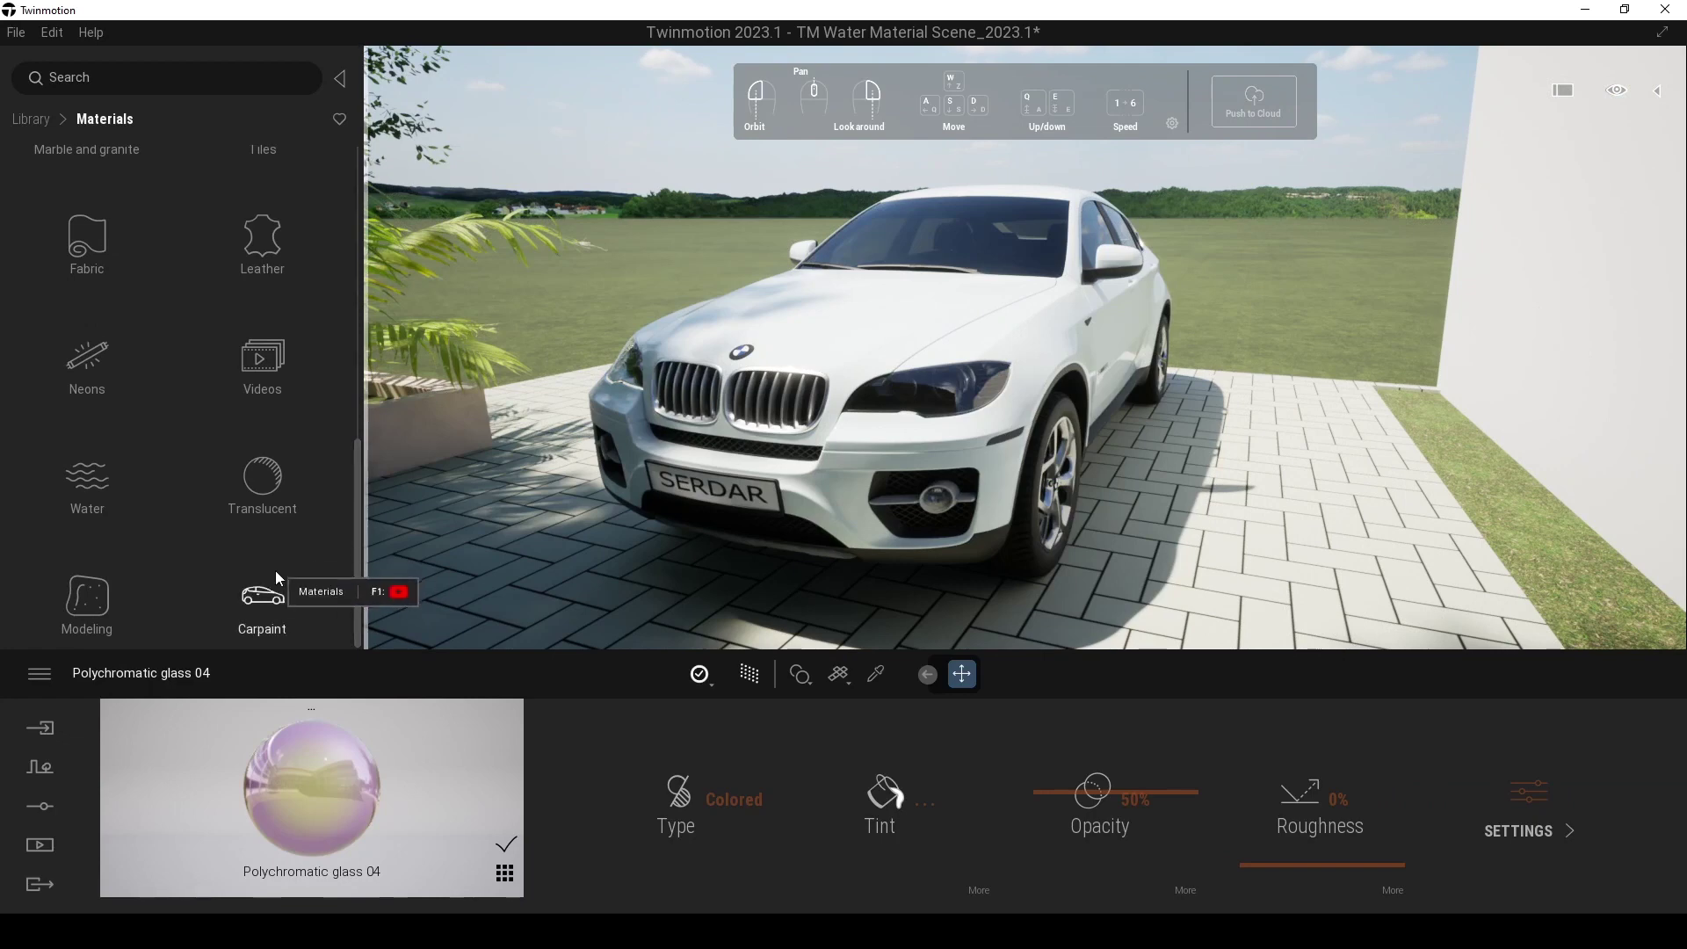
left_click(264, 601)
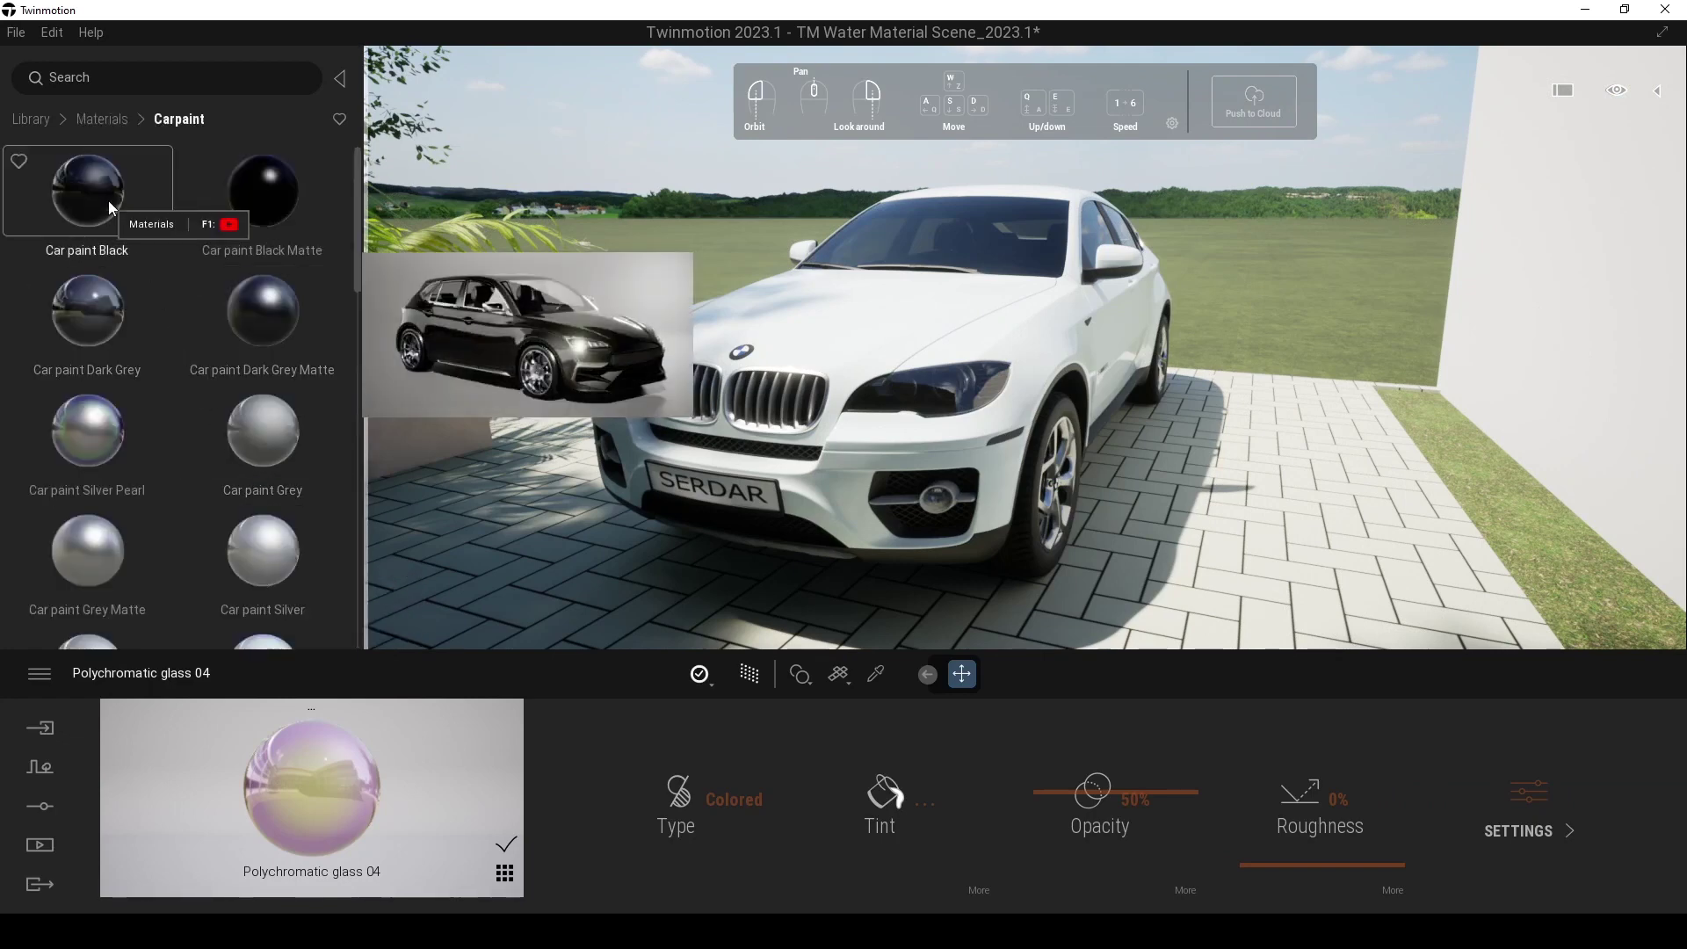
- Apply Car paint Black and then Car paint Dark Grey to the parked car's body
mouse_move(108, 201)
left_mouse_down()
mouse_move(335, 288)
mouse_move(841, 350)
left_mouse_up()
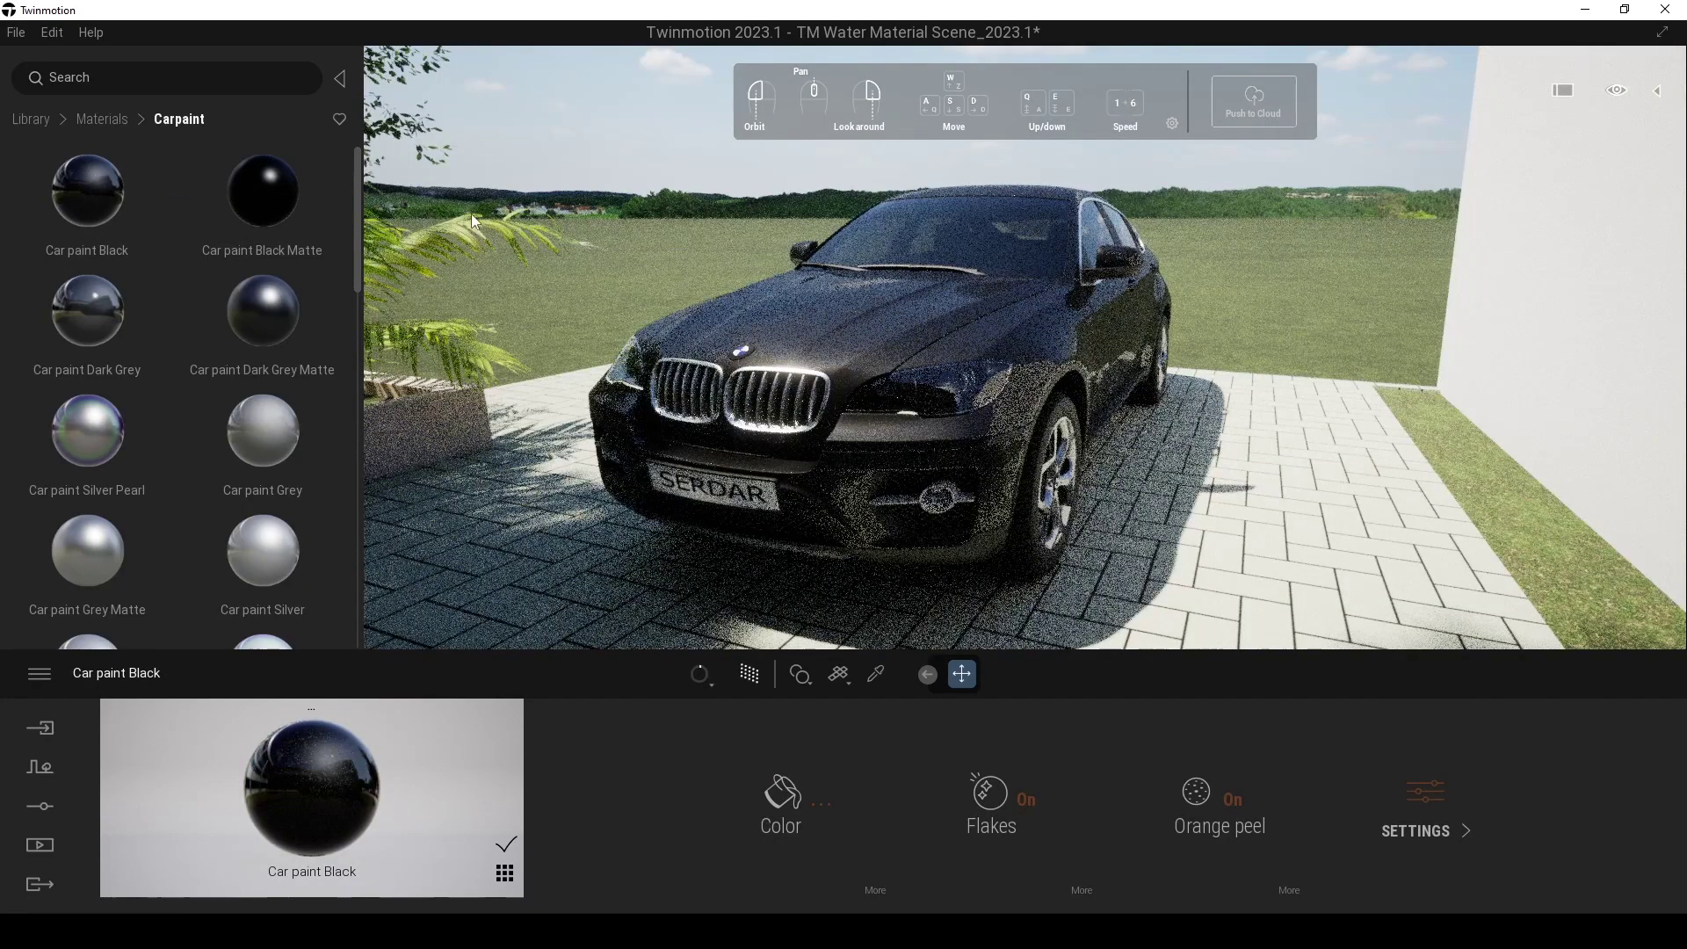
mouse_move(258, 198)
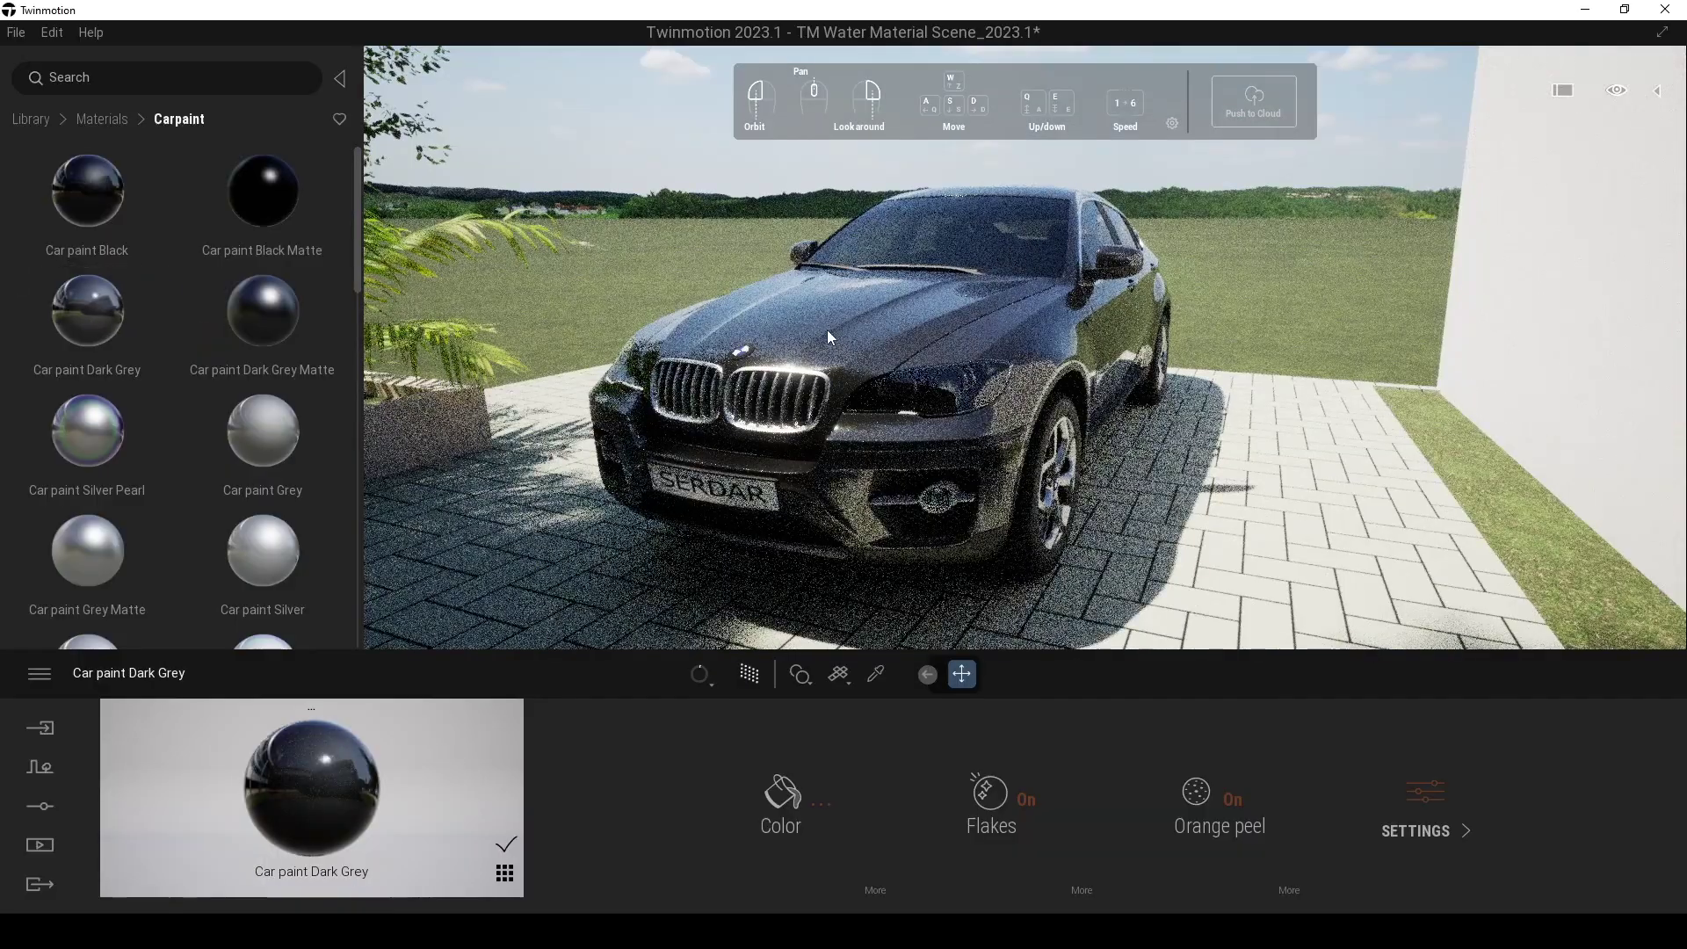
mouse_move(826, 330)
left_mouse_down()
mouse_move(720, 334)
mouse_move(677, 307)
mouse_move(632, 316)
mouse_move(598, 352)
mouse_move(668, 290)
mouse_move(703, 286)
mouse_move(624, 343)
mouse_move(1372, 385)
left_mouse_up()
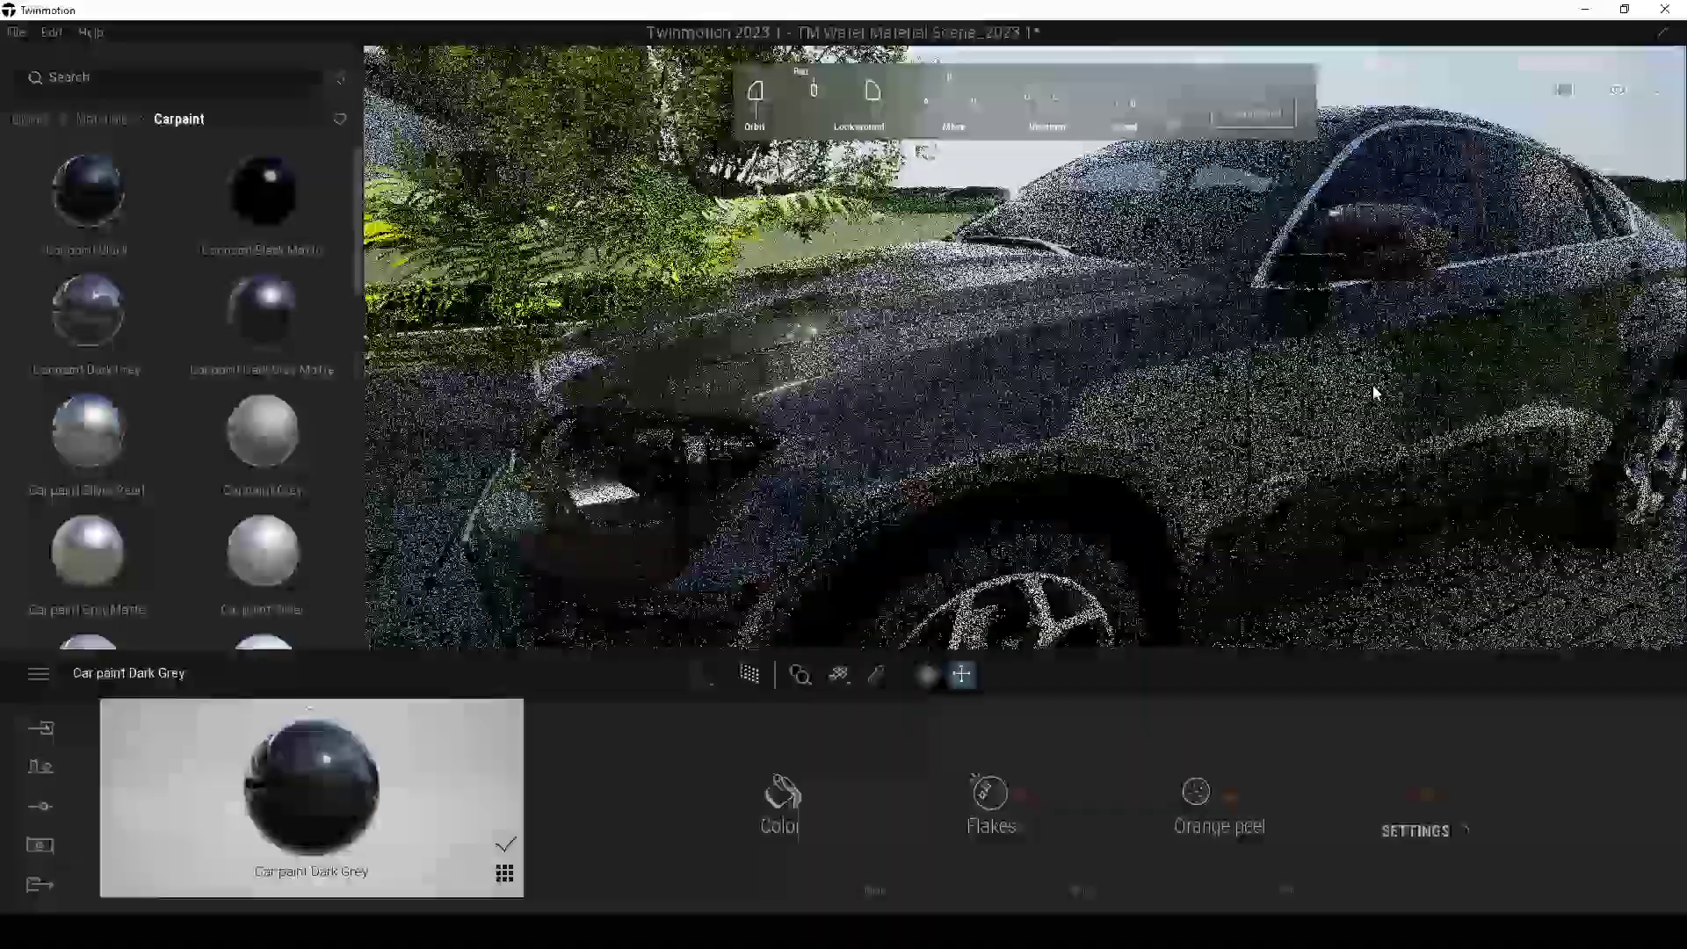
- Try the Flakes and Orange peel toggles of Car paint Dark Grey, leaving both on
left_click(1027, 801)
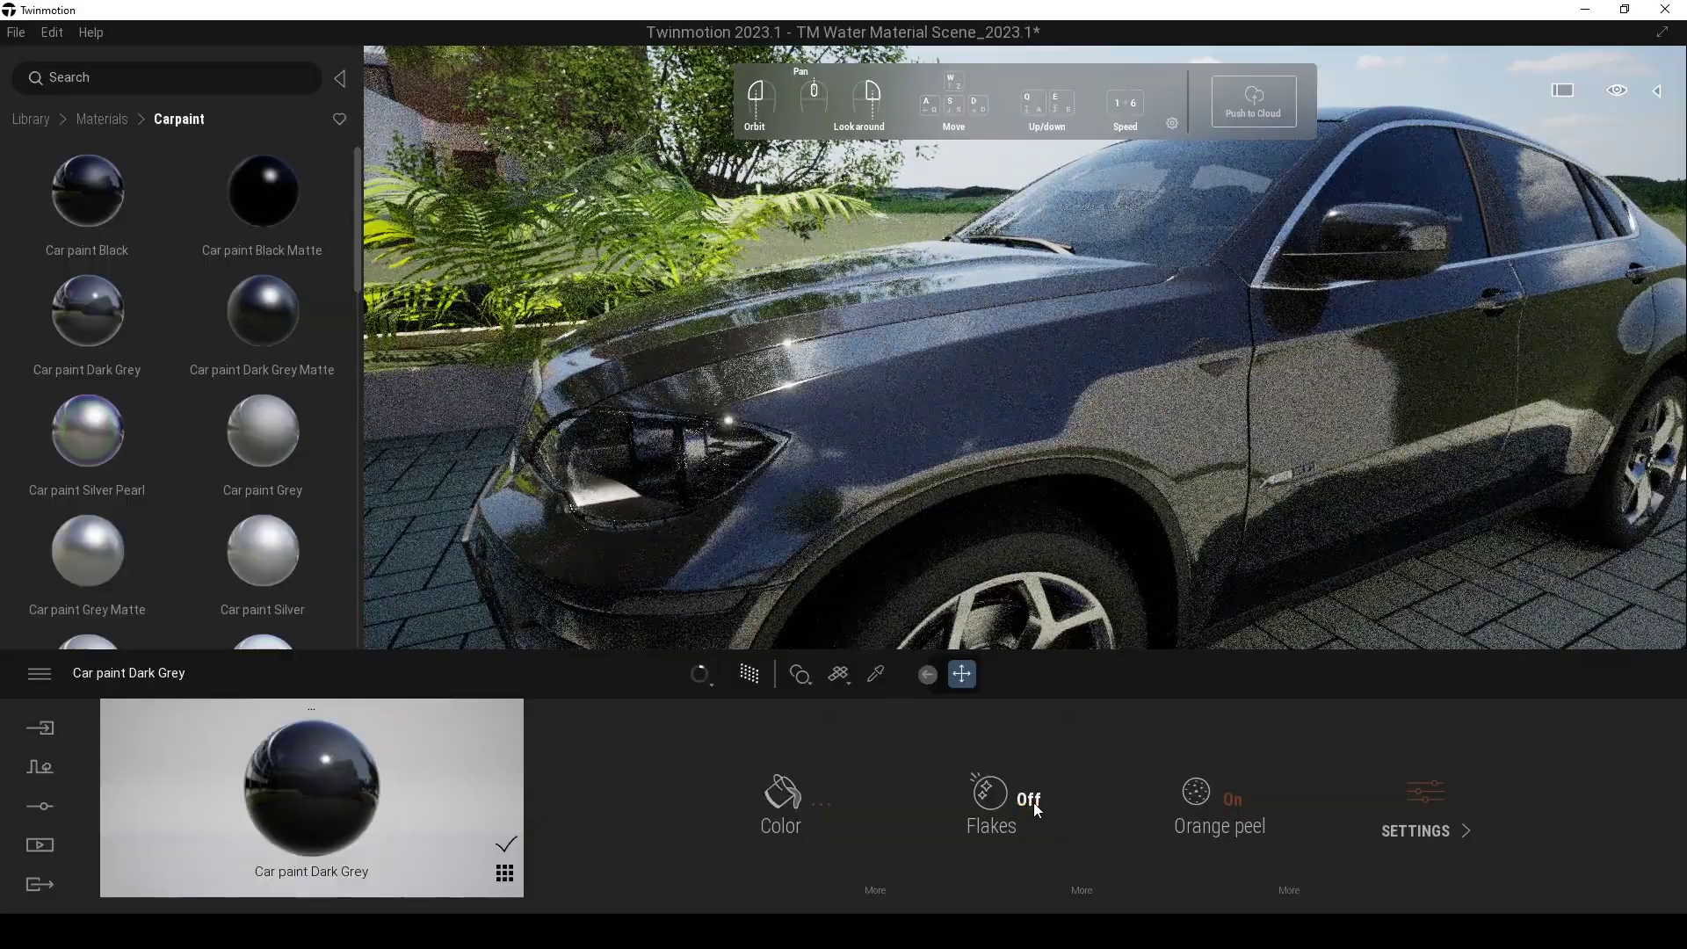
left_click(1030, 801)
left_click(1234, 807)
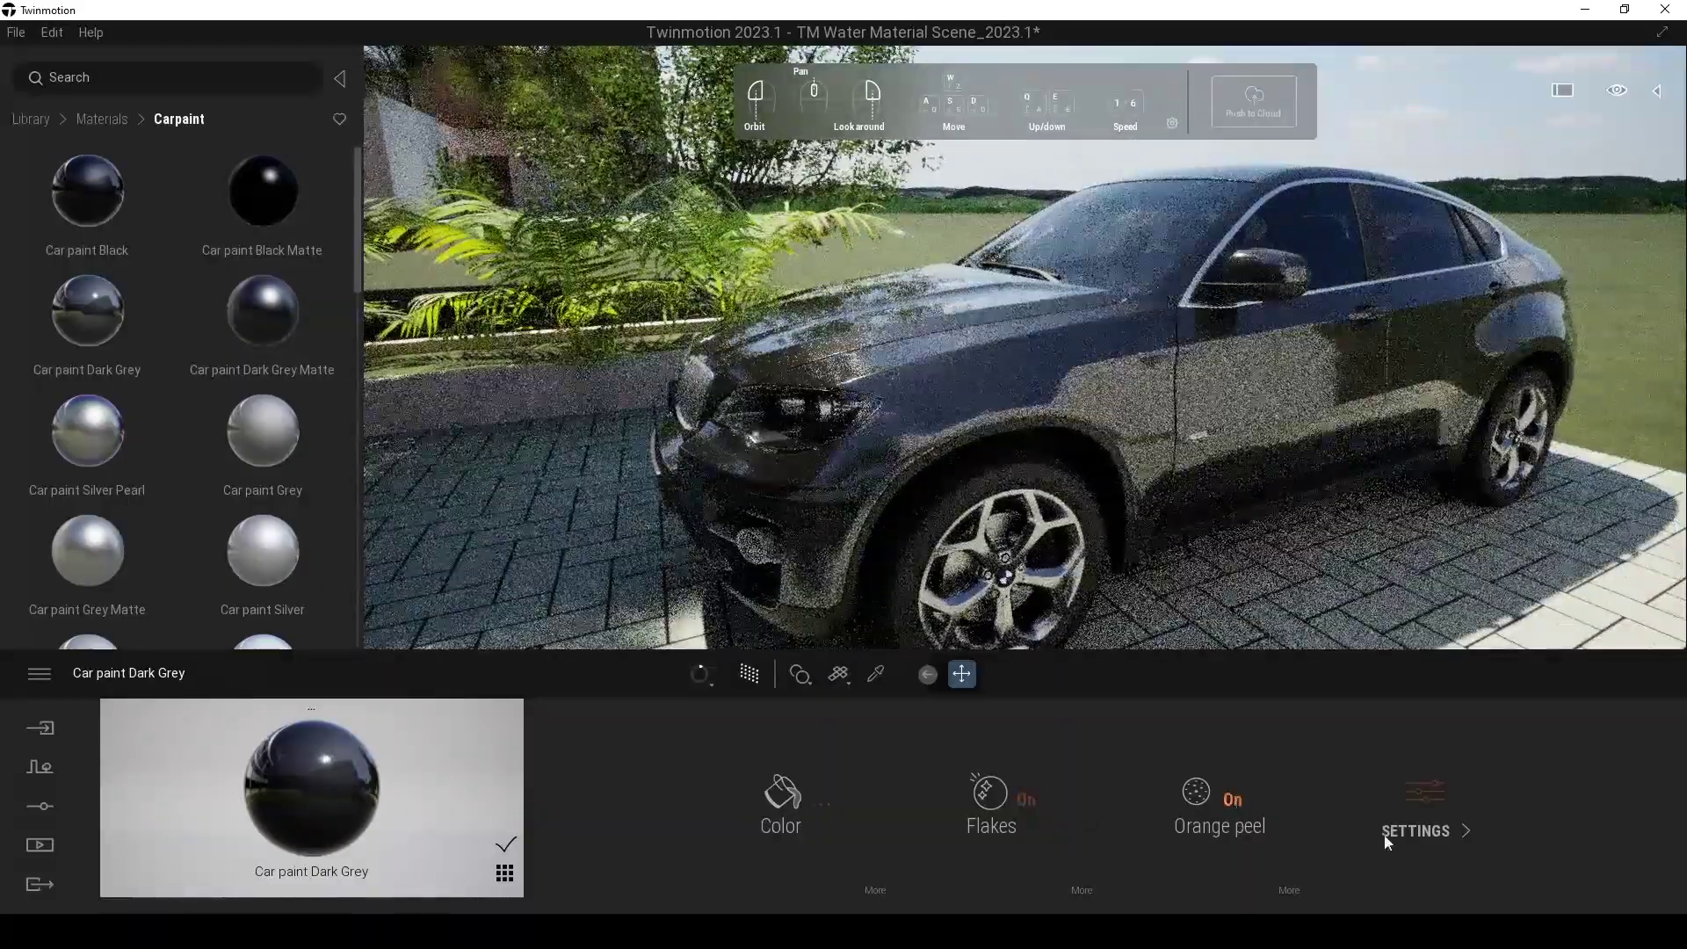
- Look through the general settings and the orange peel intensity and size of Car paint Dark Grey
left_click(1404, 831)
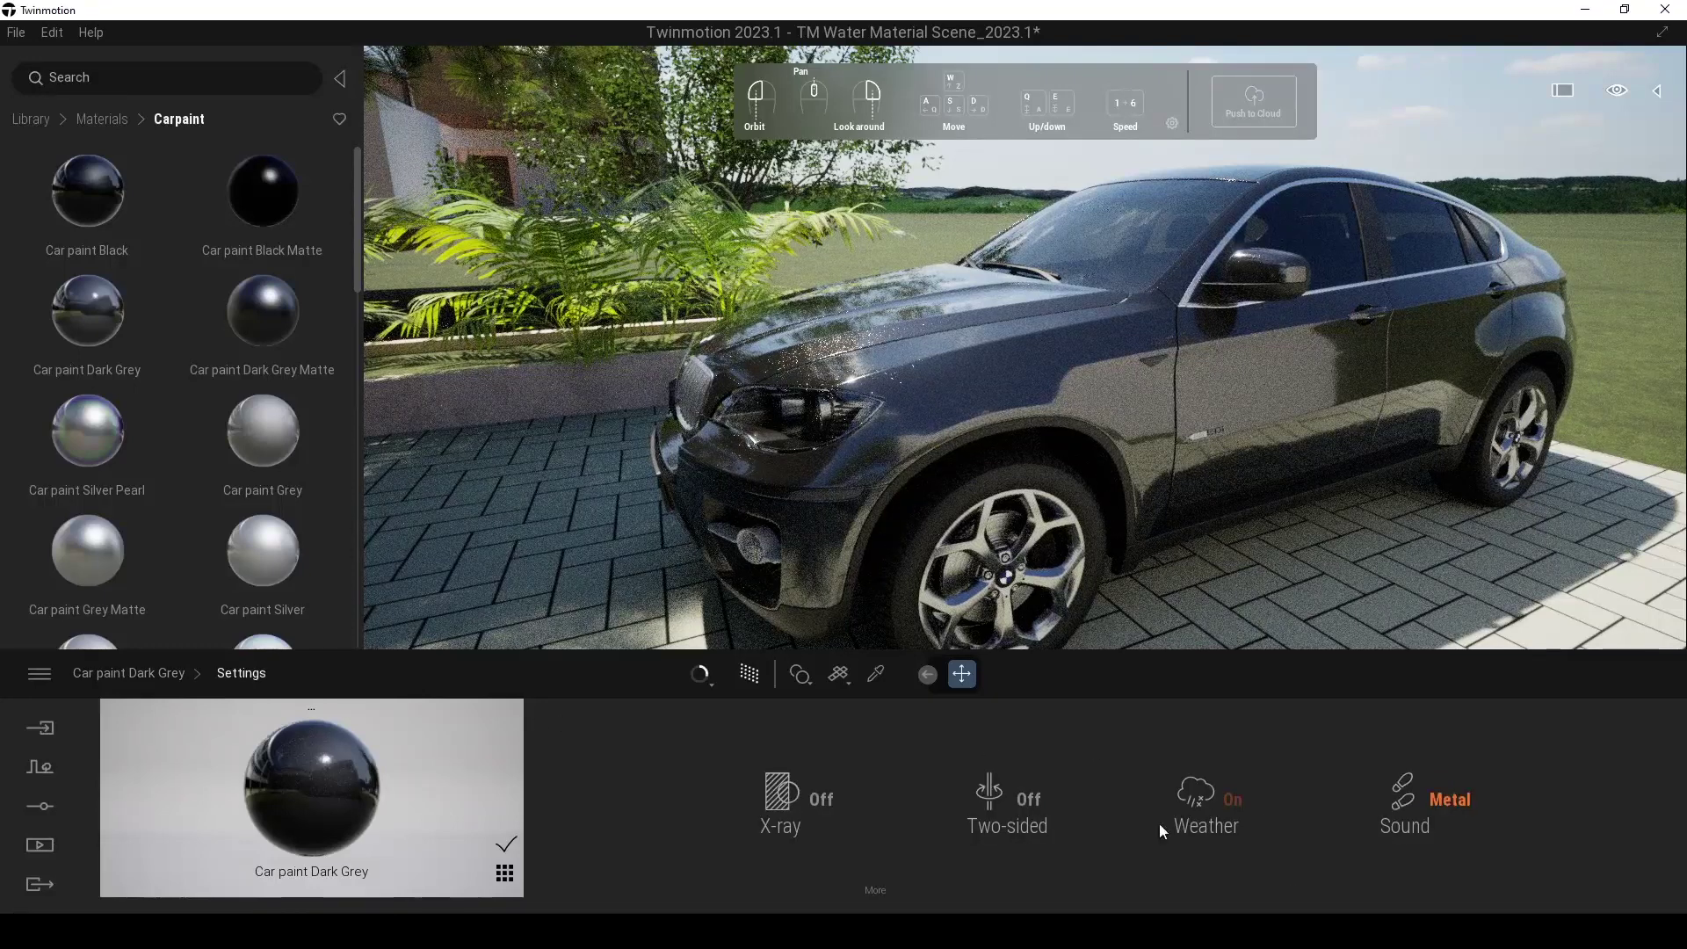
left_click(130, 676)
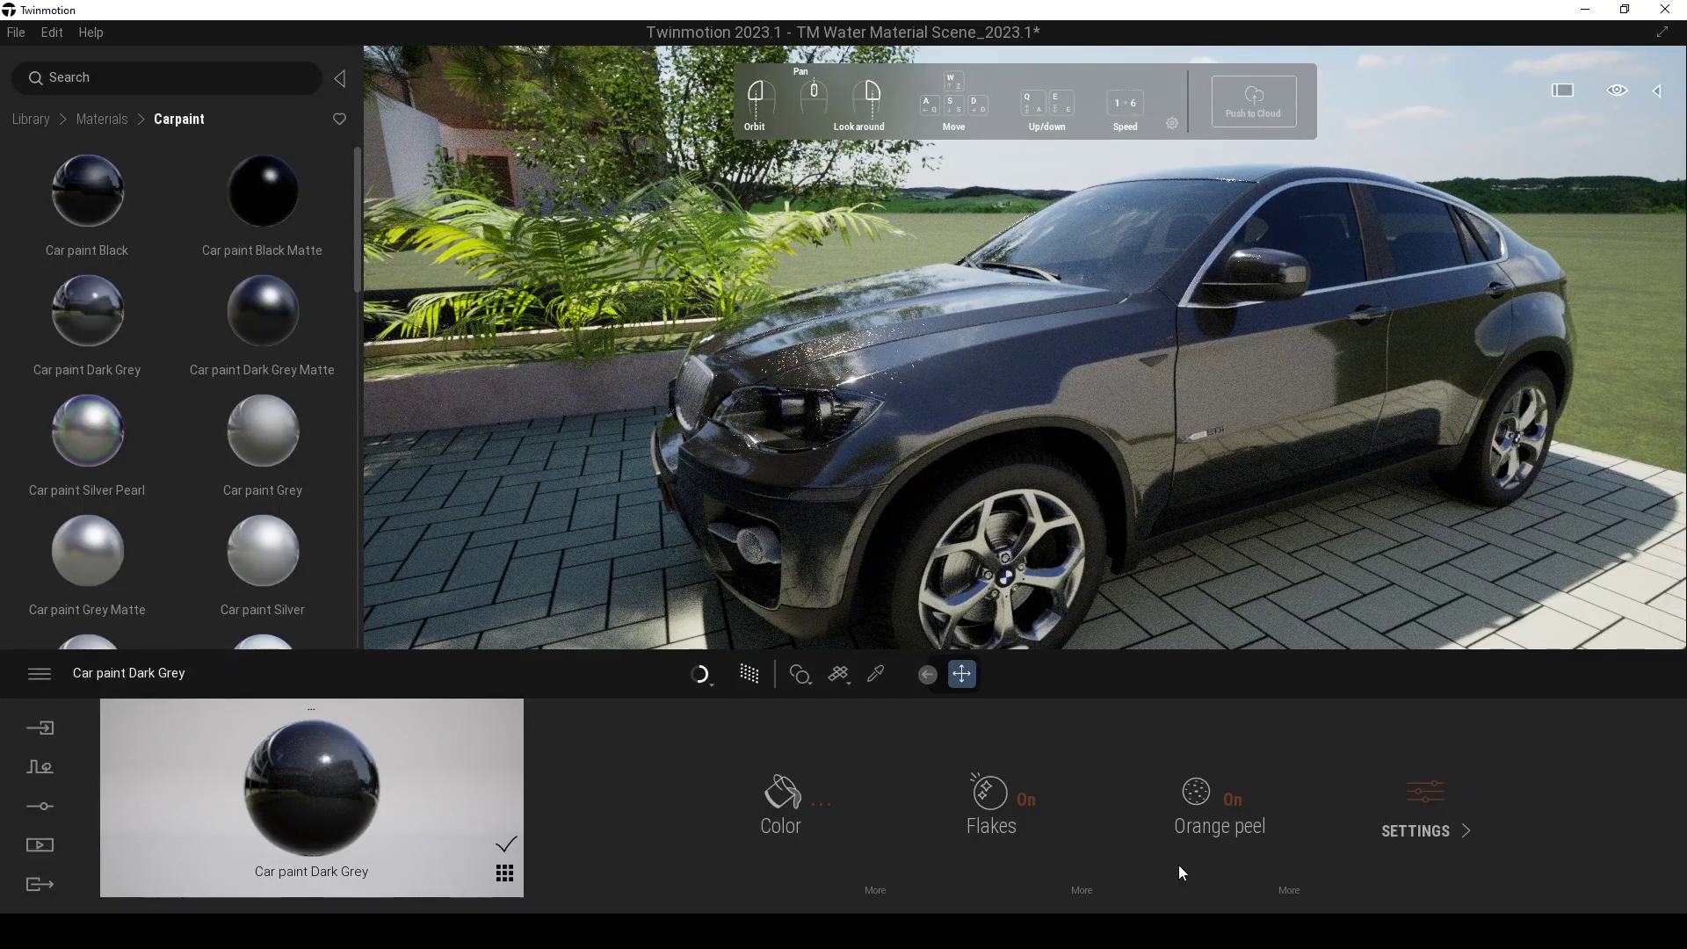
left_click(1282, 894)
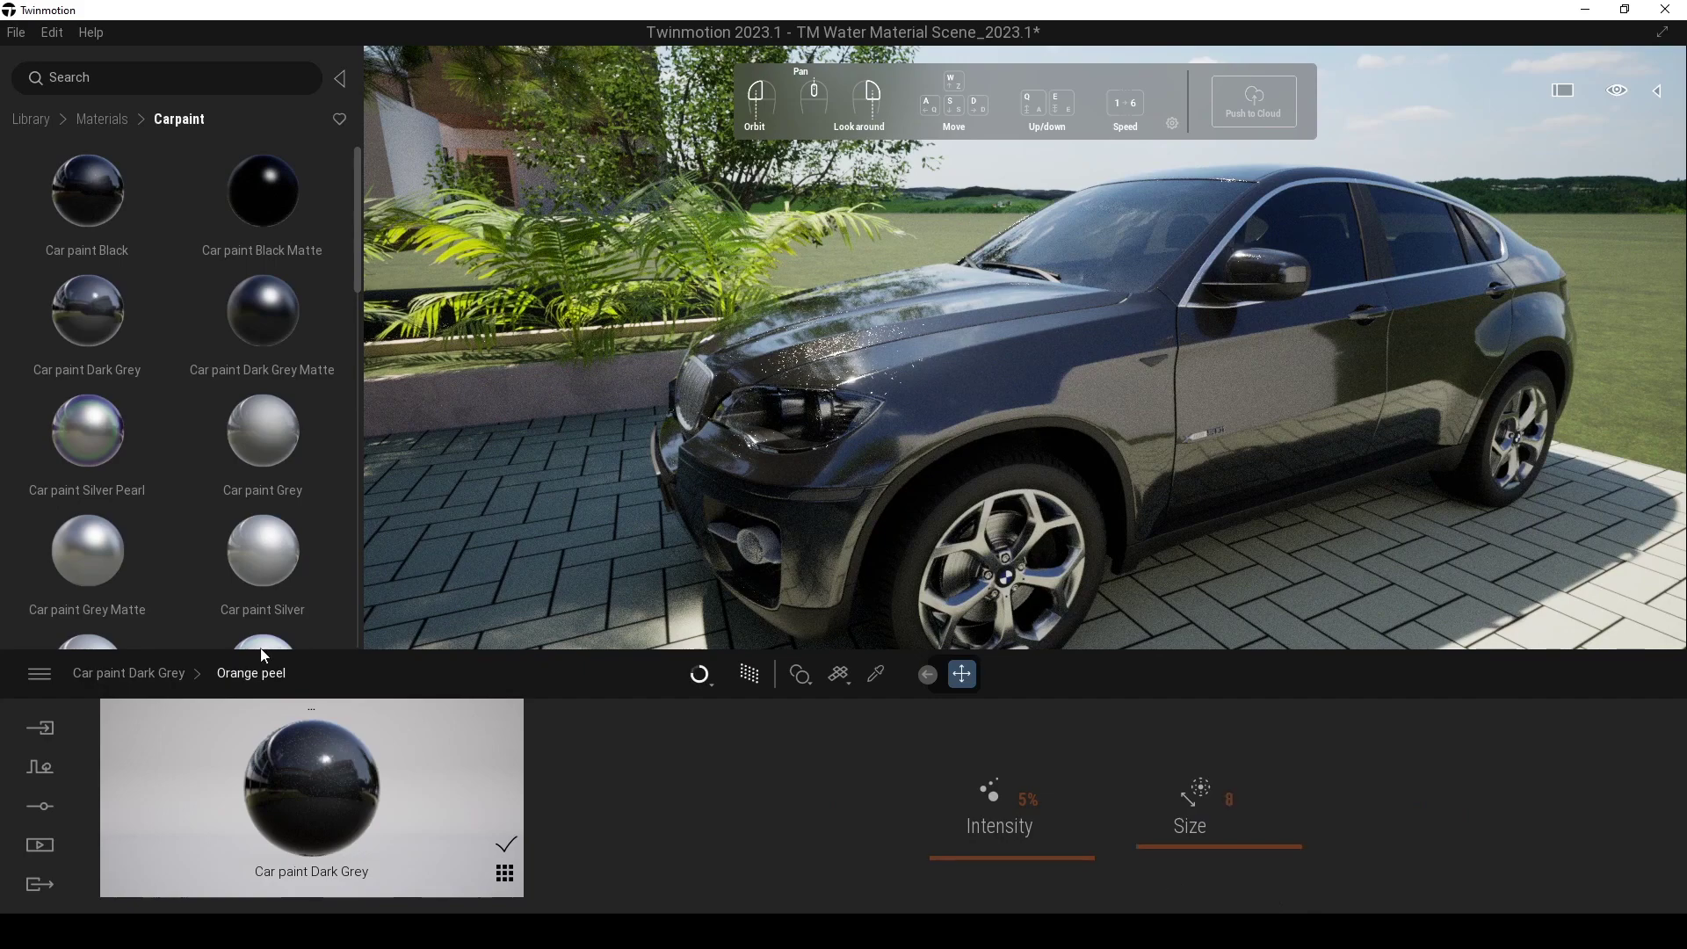
left_click(166, 674)
- Apply Car paint Silver Pearl to the car's body and view its iridescence from another angle
mouse_move(216, 418)
scroll(216, 418, "down", 1)
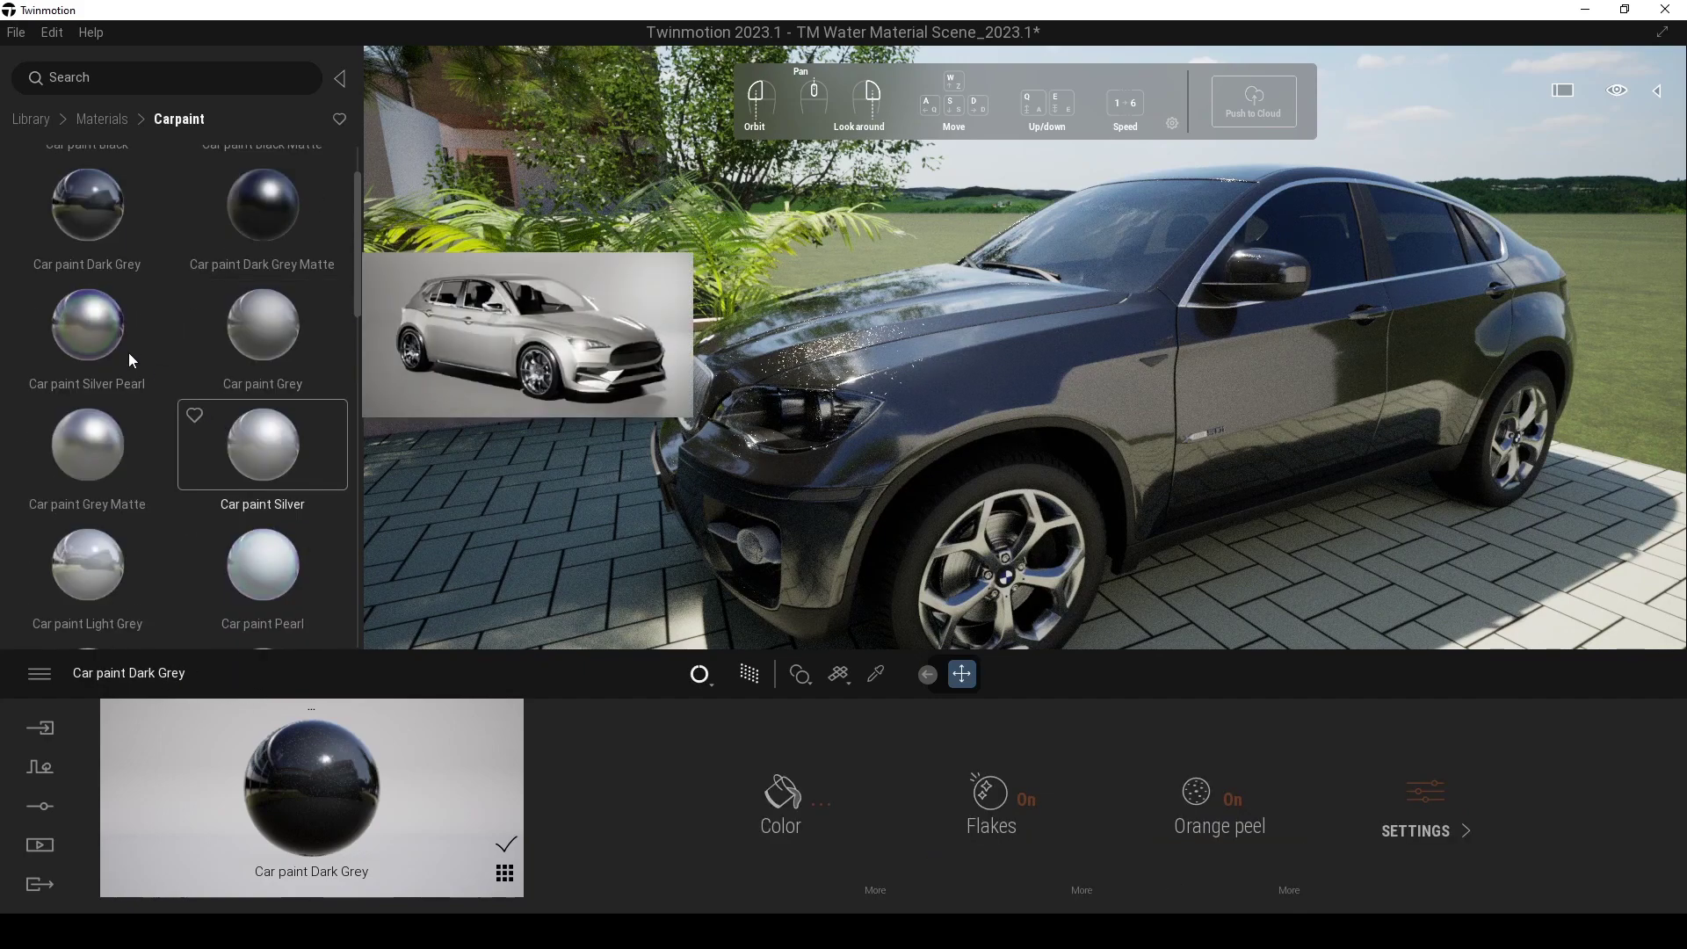
left_click_drag(128, 351, 988, 387)
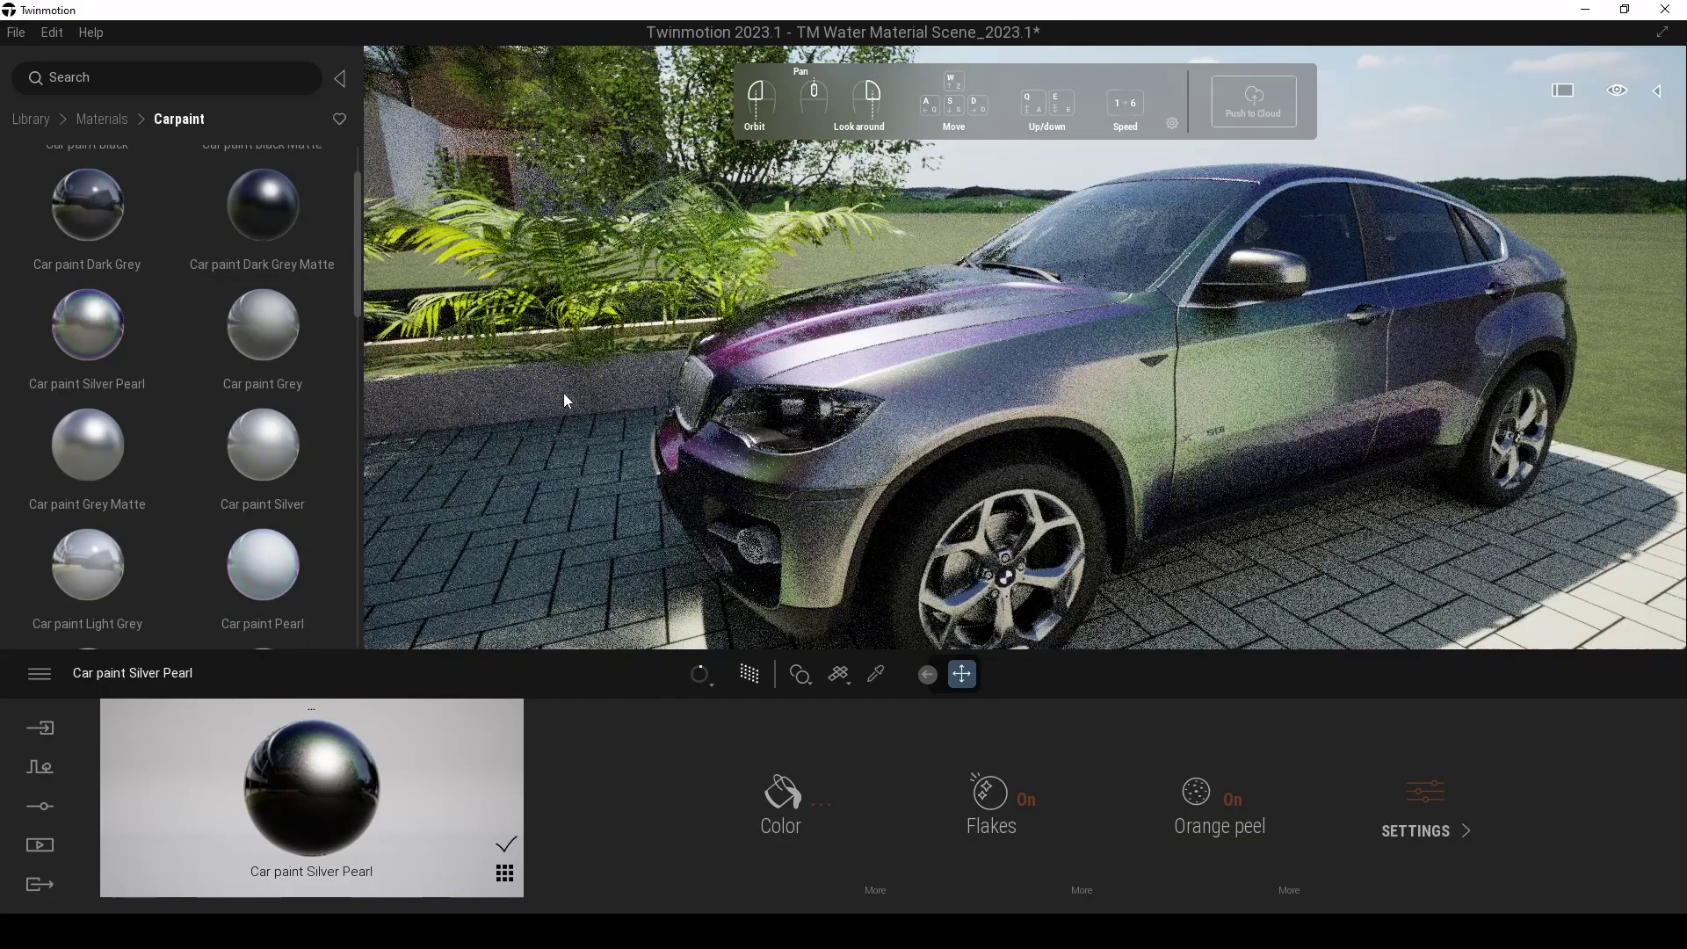
left_click_drag(1092, 426, 1283, 425)
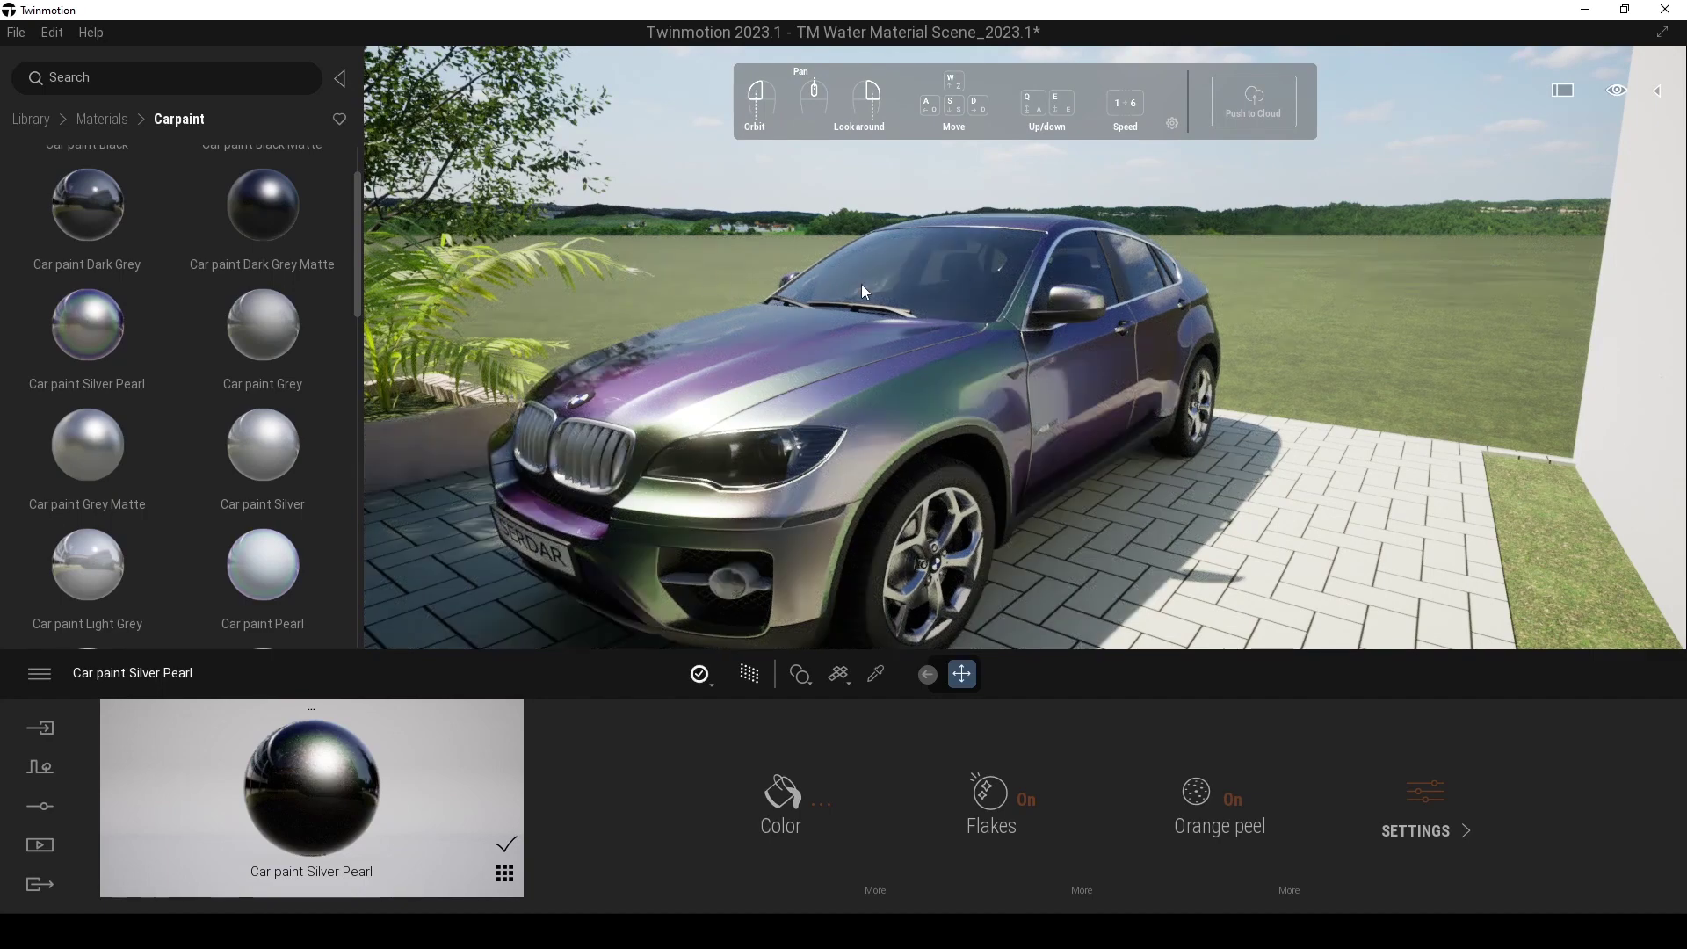
- Apply Car paint White to the car's body and view the car from farther back
scroll(194, 444, "down", 5)
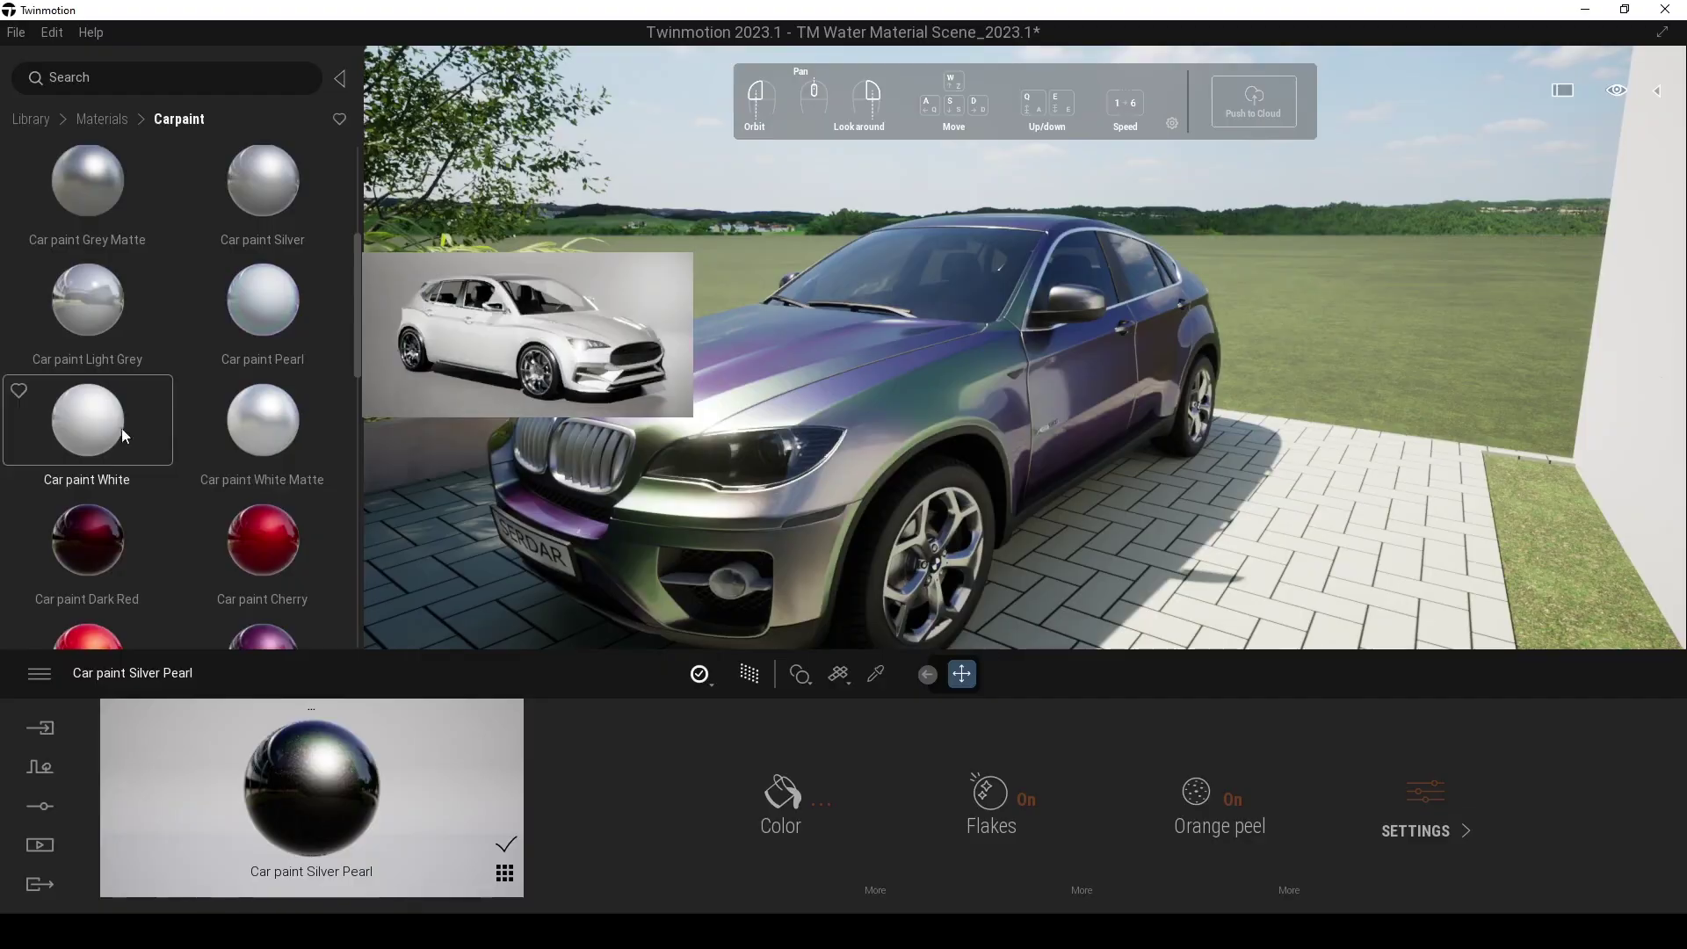
mouse_move(121, 428)
left_mouse_down()
mouse_move(74, 429)
mouse_move(914, 438)
mouse_move(952, 409)
left_mouse_up()
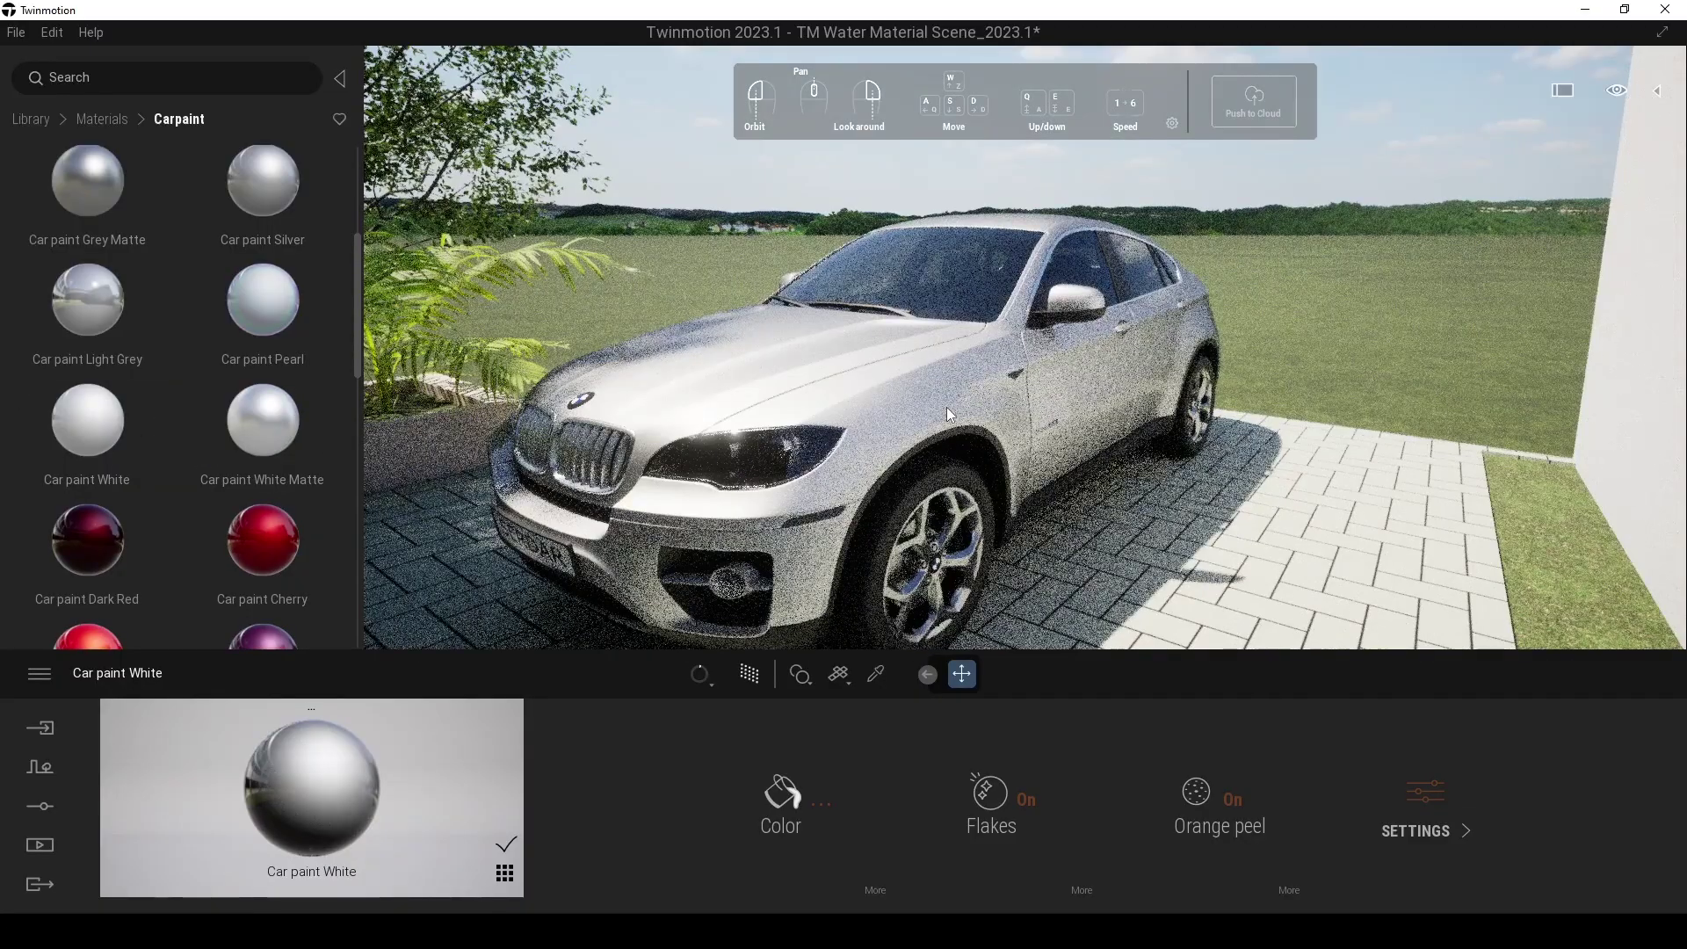
scroll(1058, 399, "down", 3)
left_click_drag(1058, 399, 1221, 391)
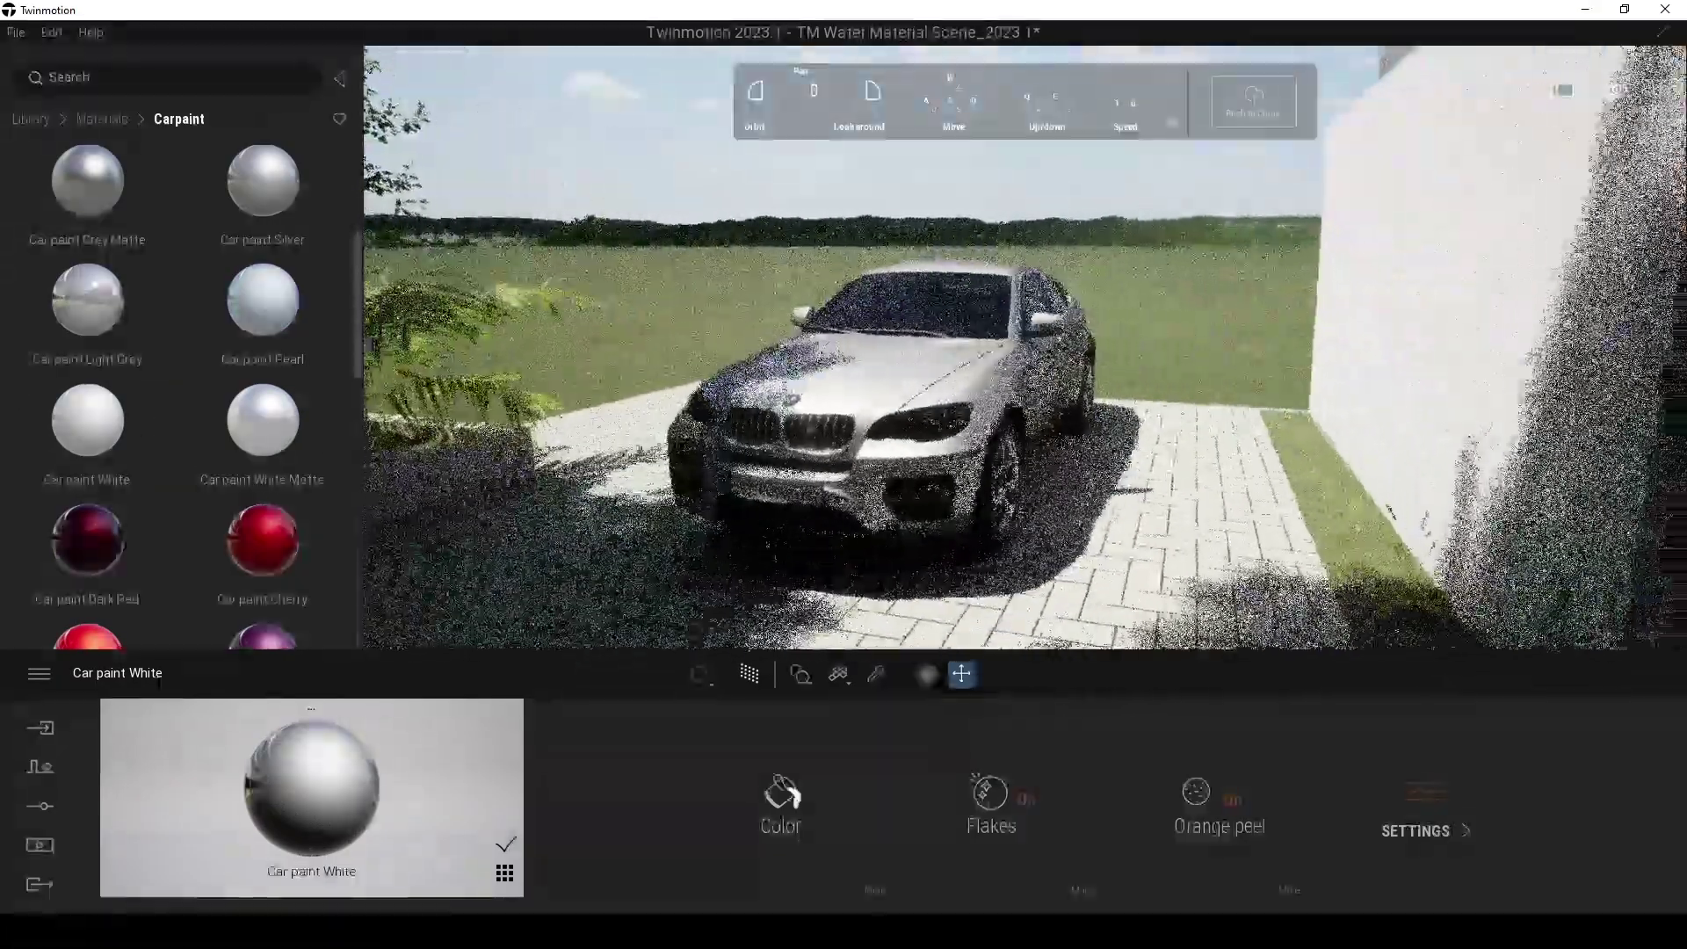
right_click_drag(1058, 399, 993, 420)
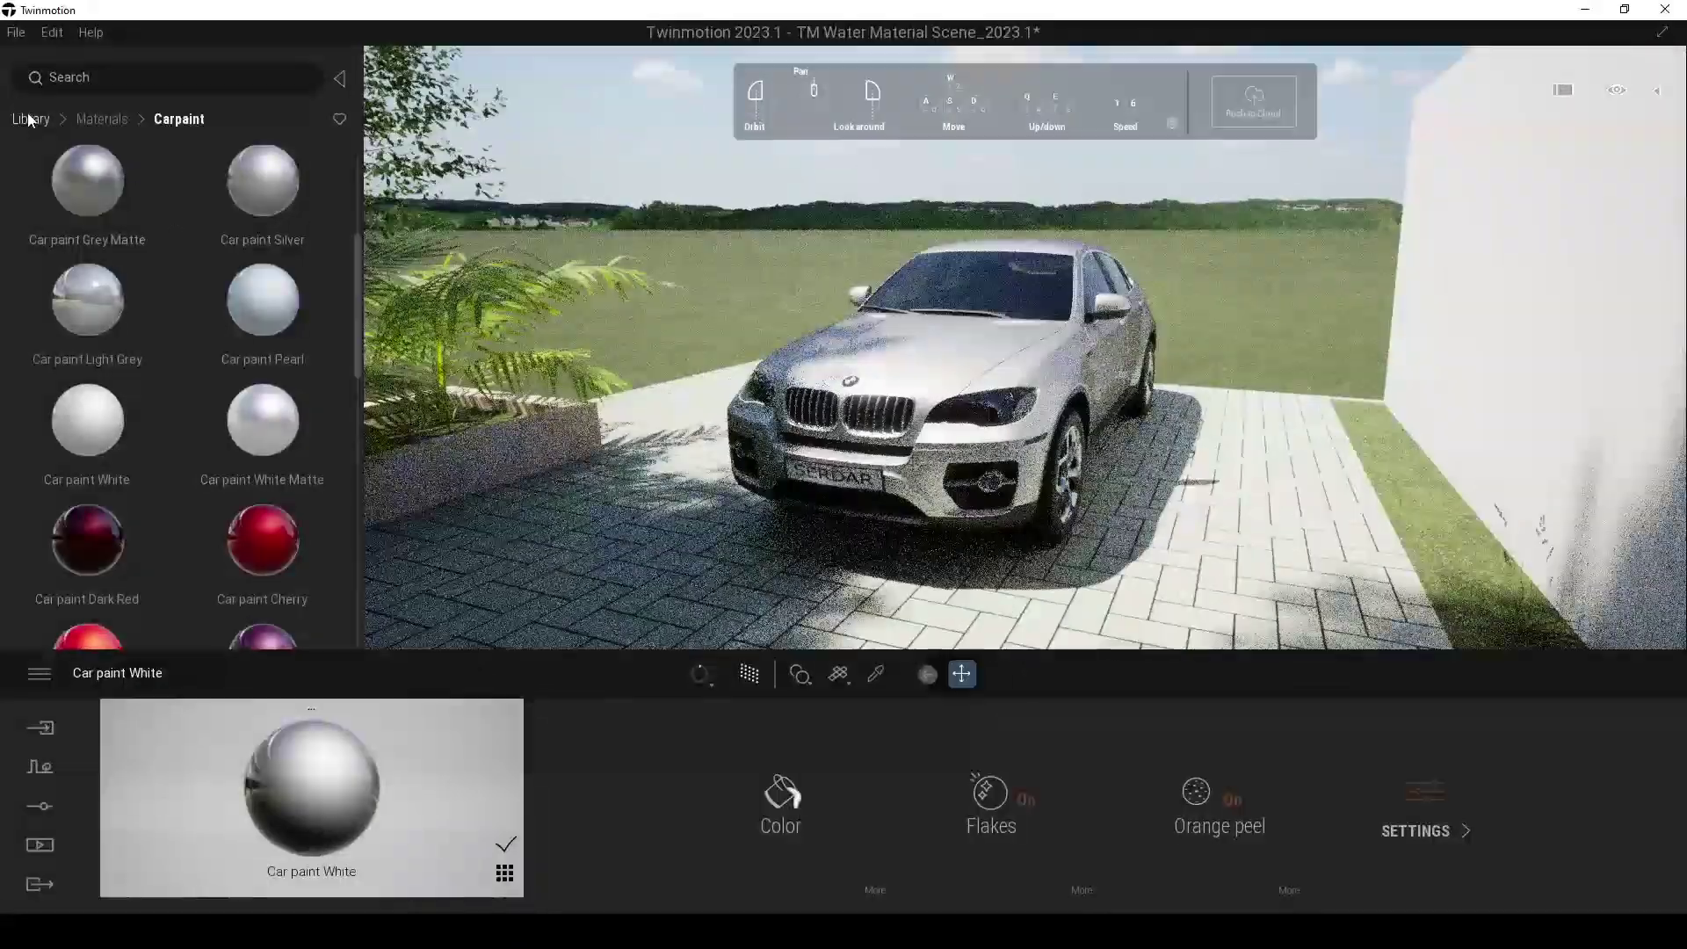
- Try Car paint Yellow on the car's body, and replace it with Car paint Ocean
scroll(114, 231, "down", 3)
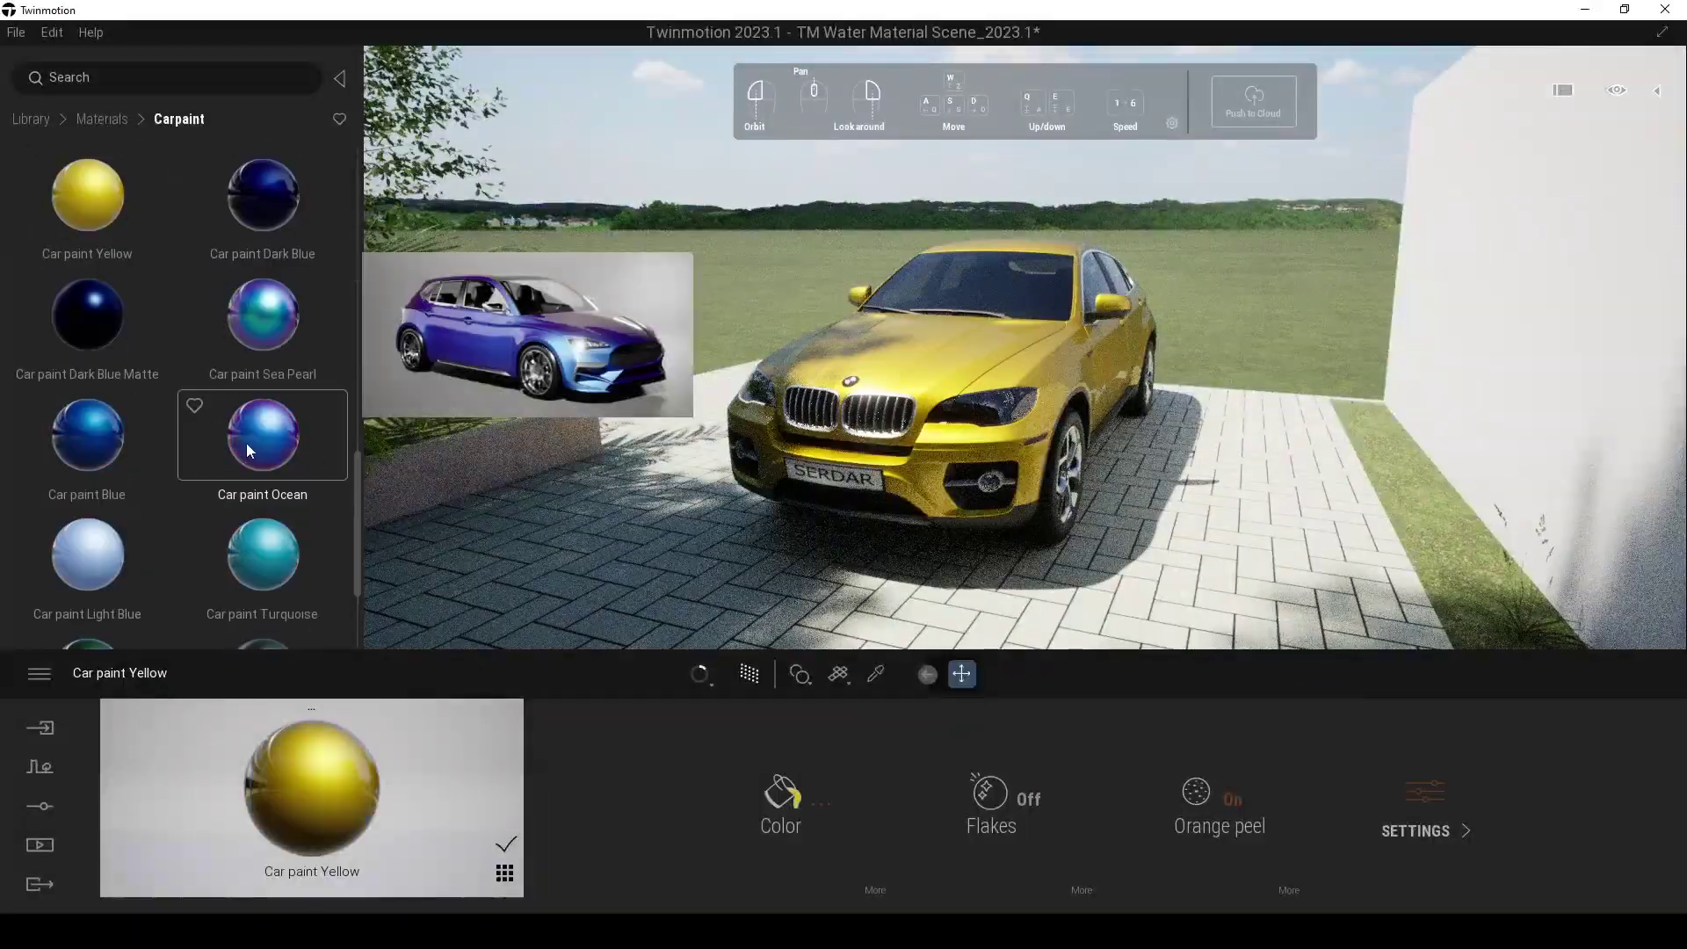
left_click_drag(247, 446, 1011, 374)
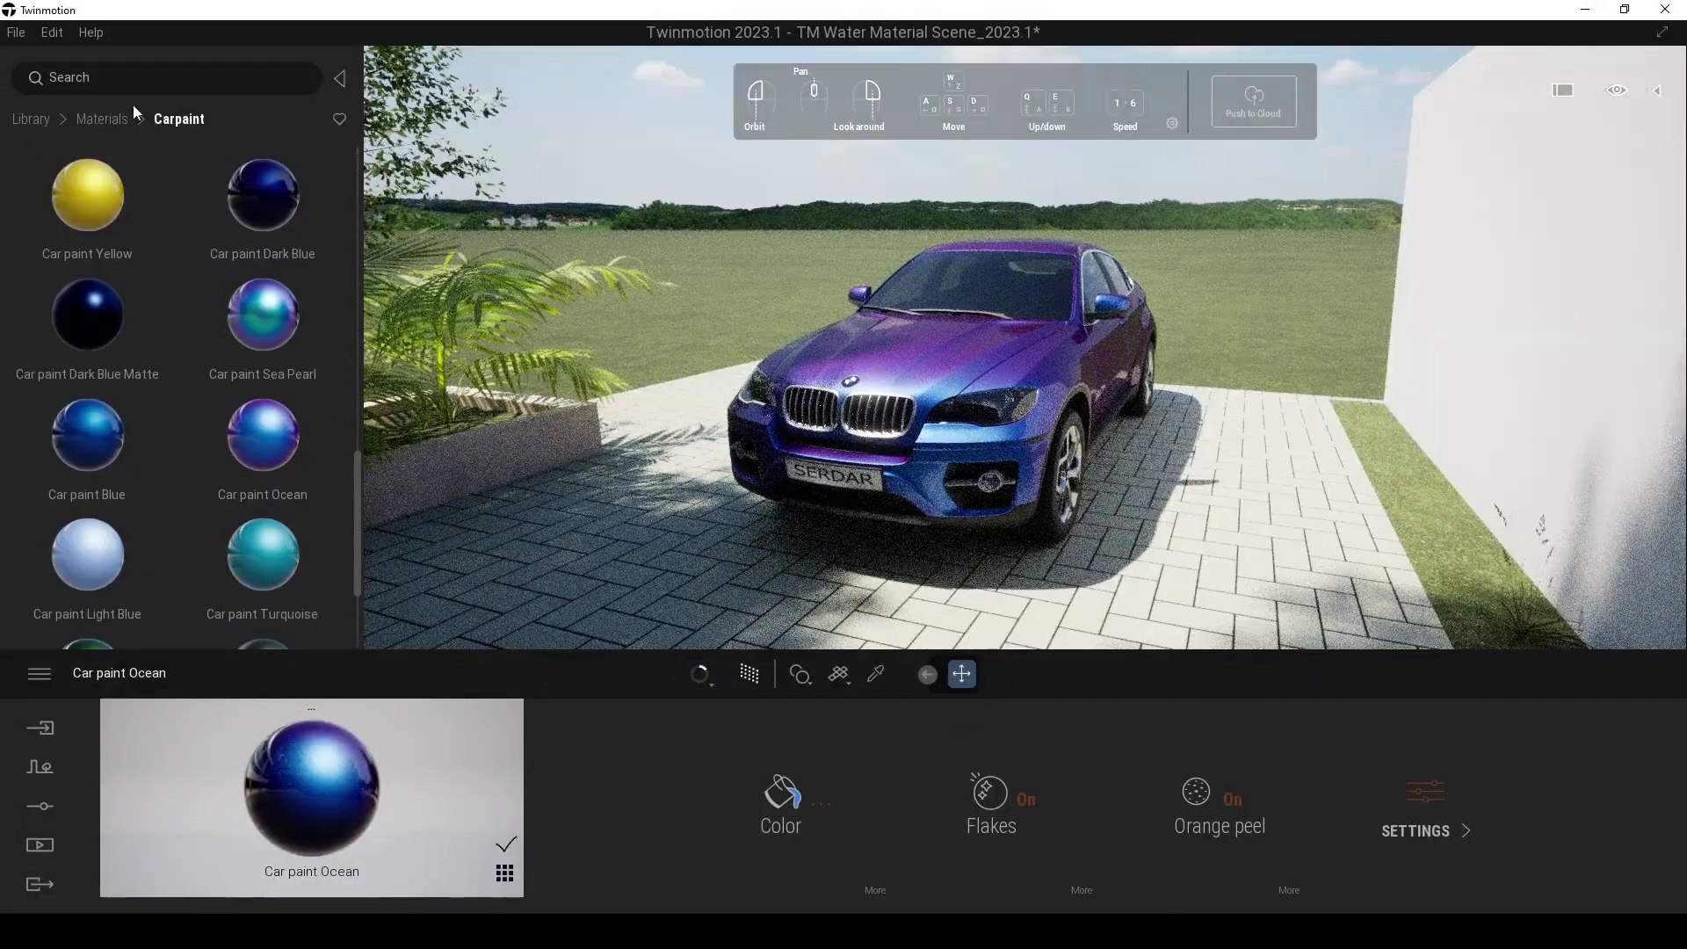
- Place the Coupe 01 car from the vehicle library in the driveway beside the SUV, near the white wall
left_click(31, 118)
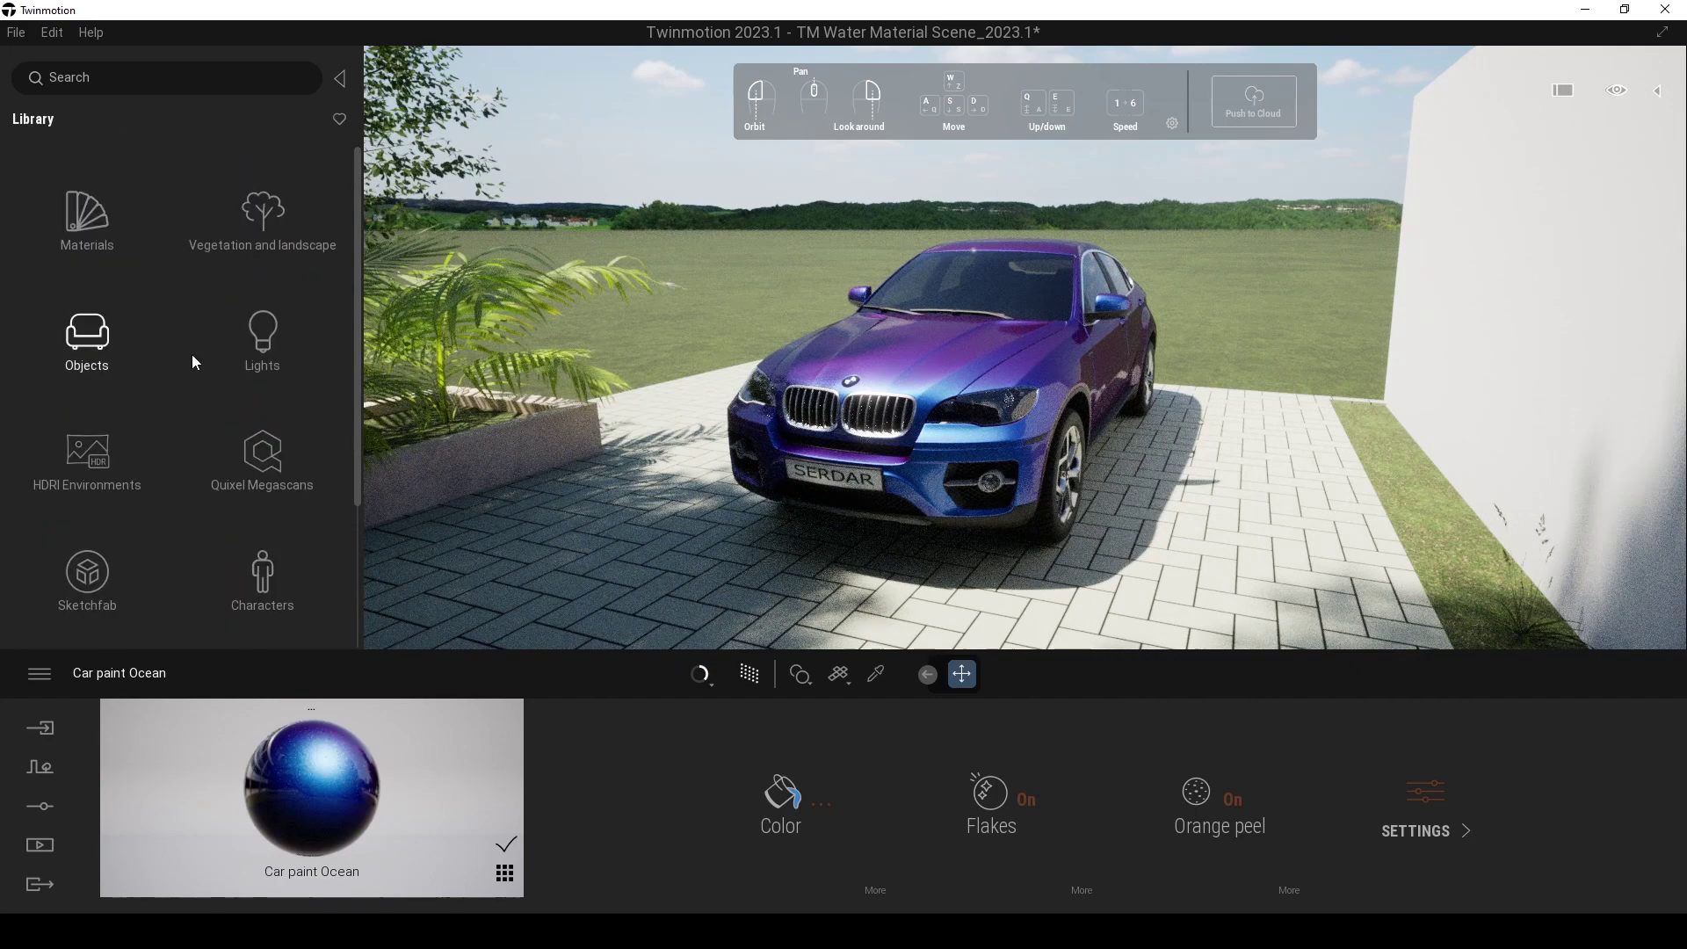
scroll(227, 363, "down", 3)
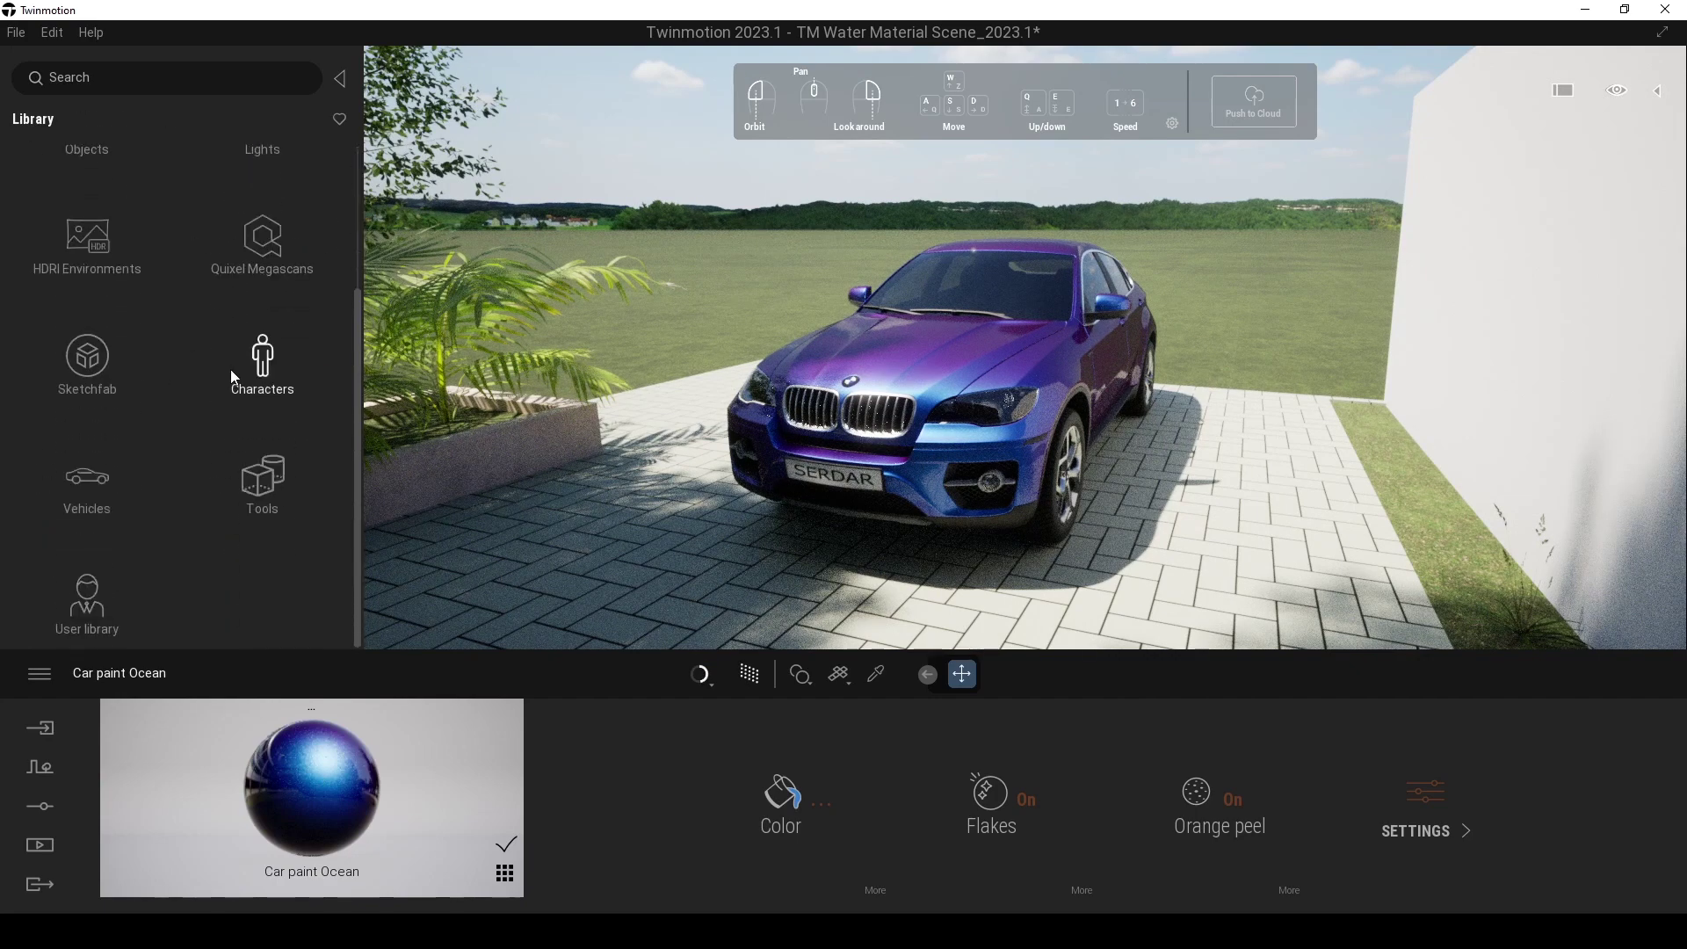
left_click(97, 498)
left_click(98, 255)
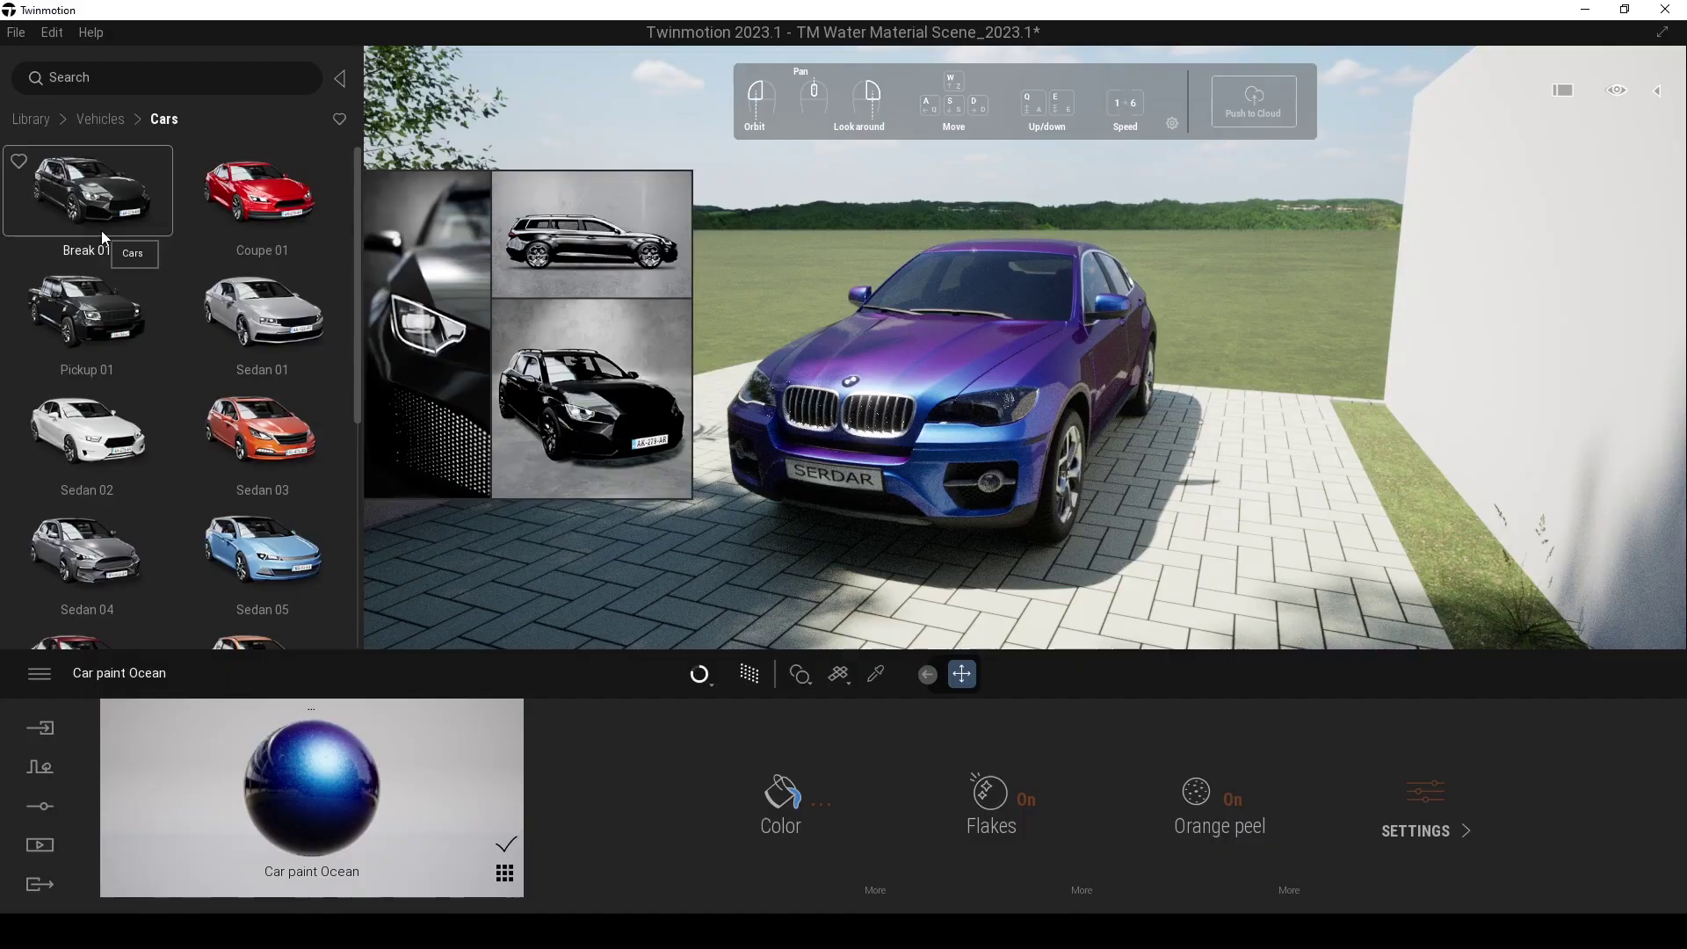
mouse_move(278, 211)
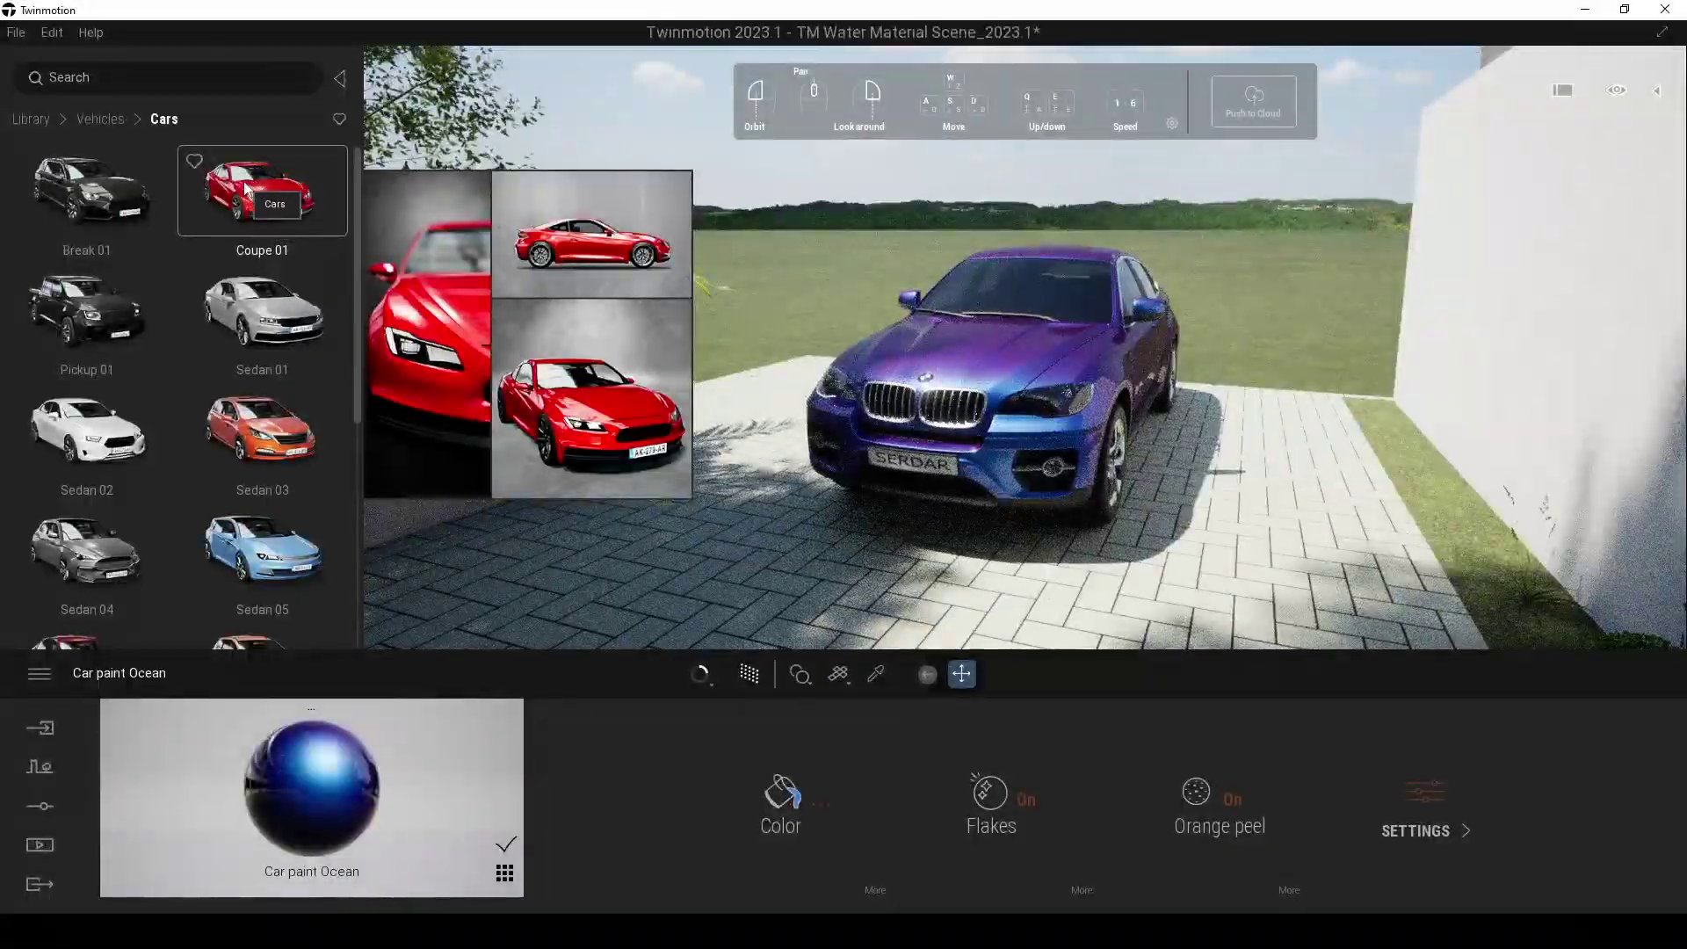
left_click_drag(248, 192, 1139, 458)
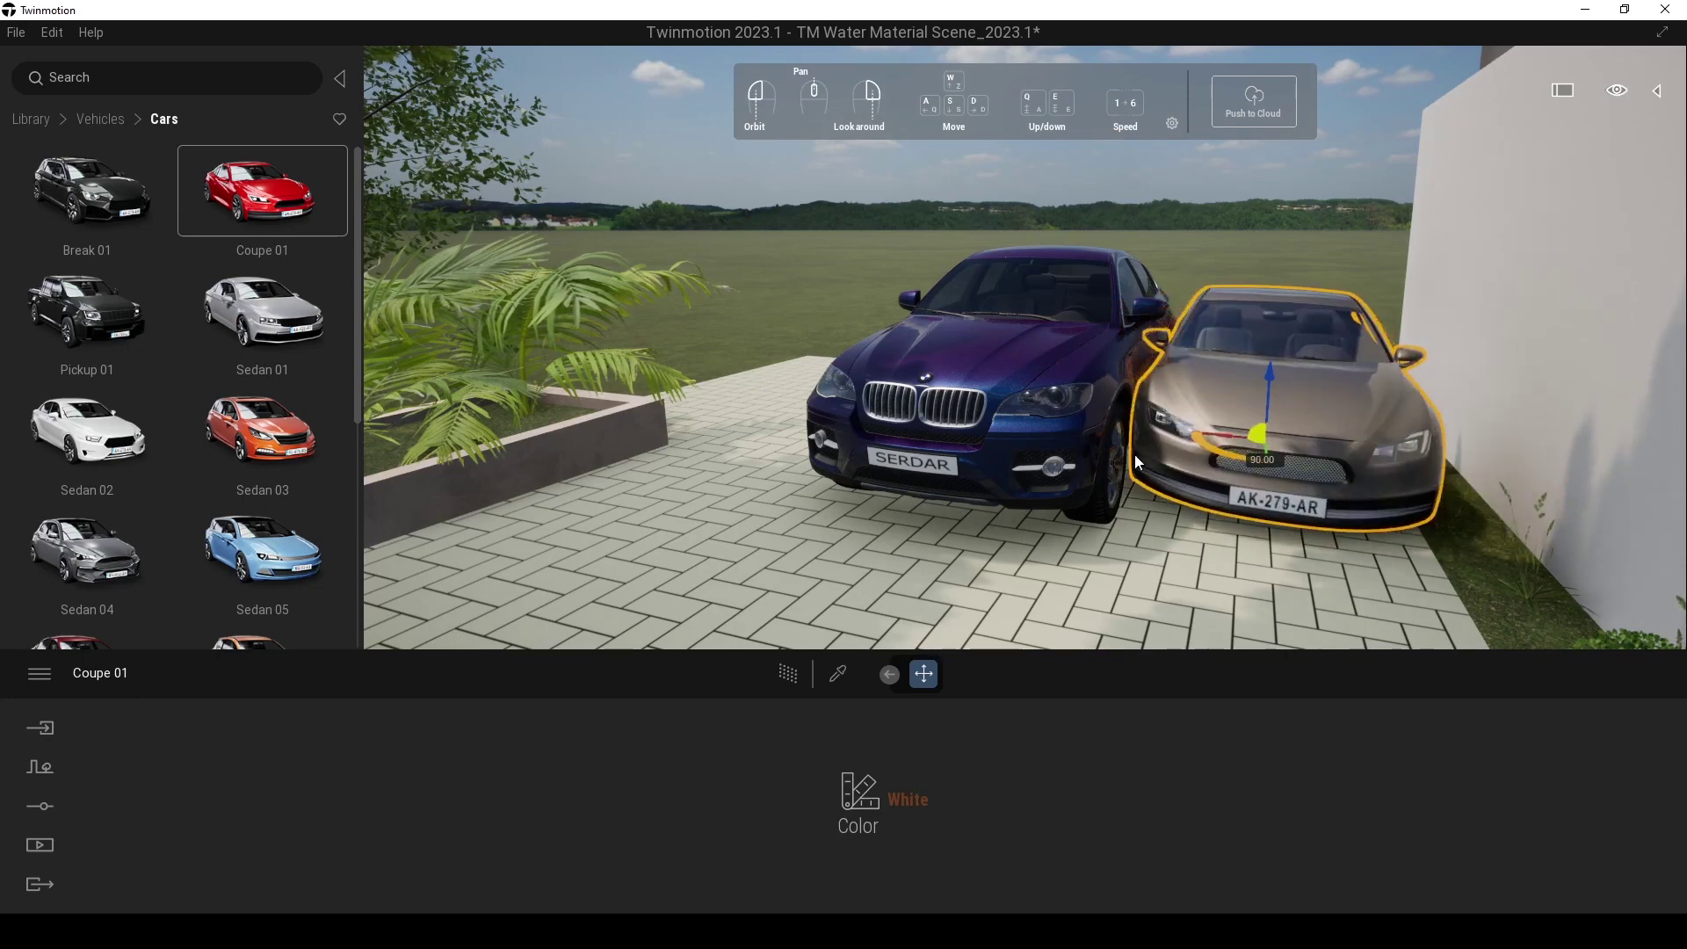
- Move the Ocean-painted SUV away from the coupe and turn path tracing back on to view both cars
left_click(1078, 432)
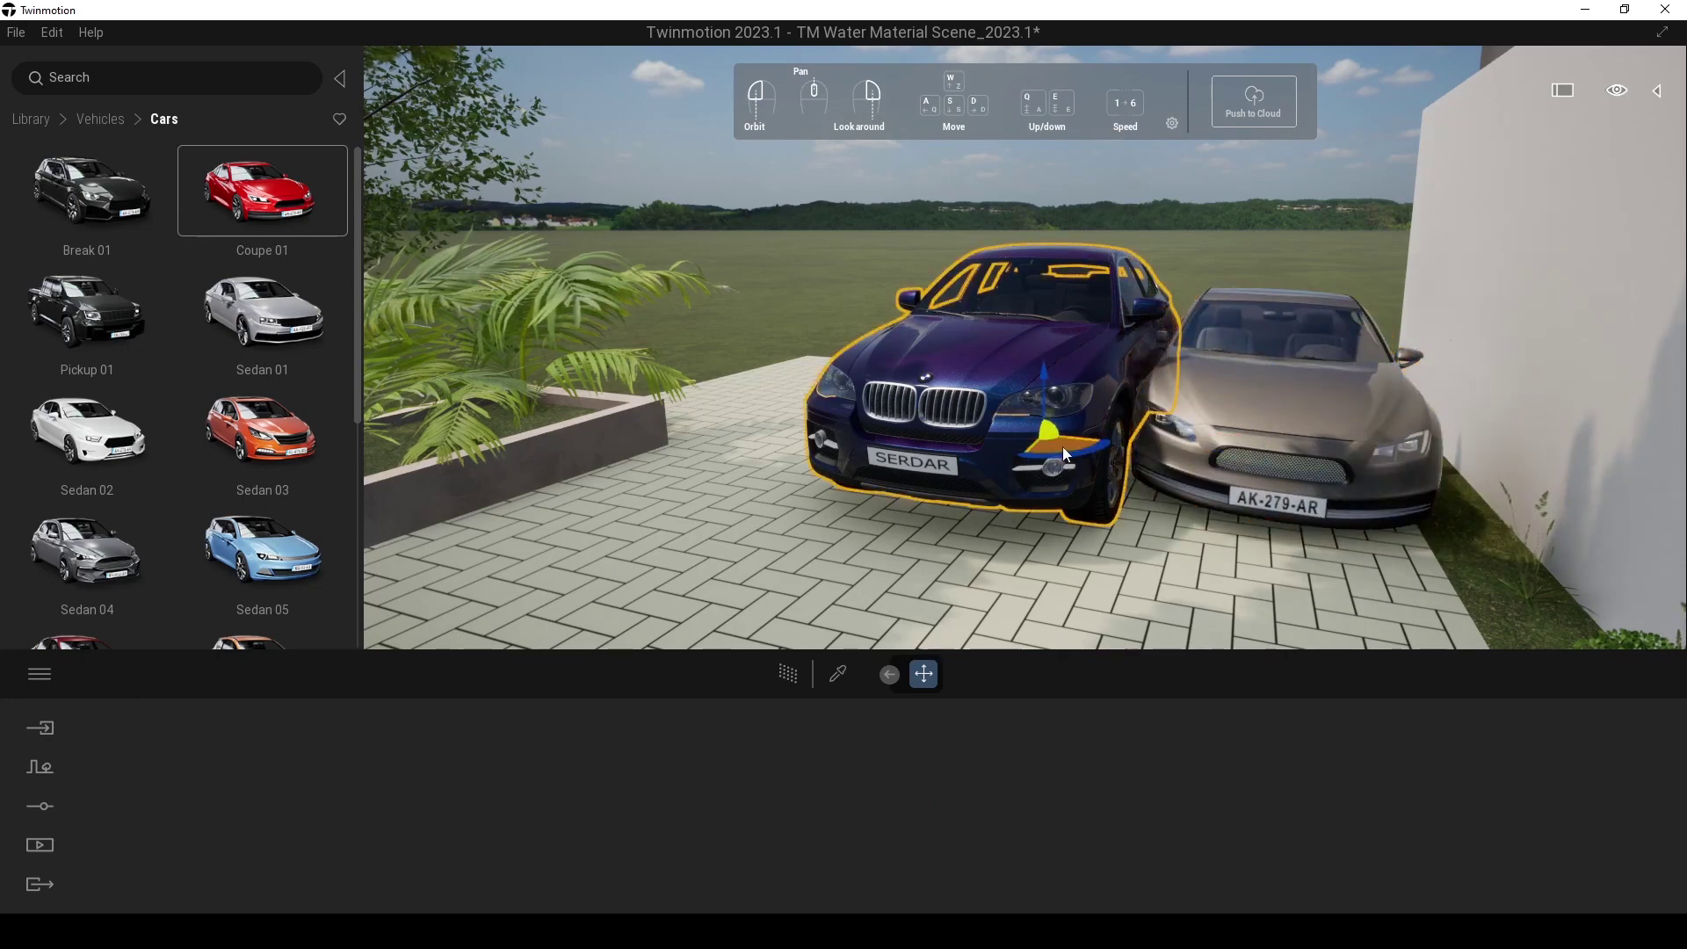
left_click_drag(1062, 447, 973, 430)
left_click(1208, 257)
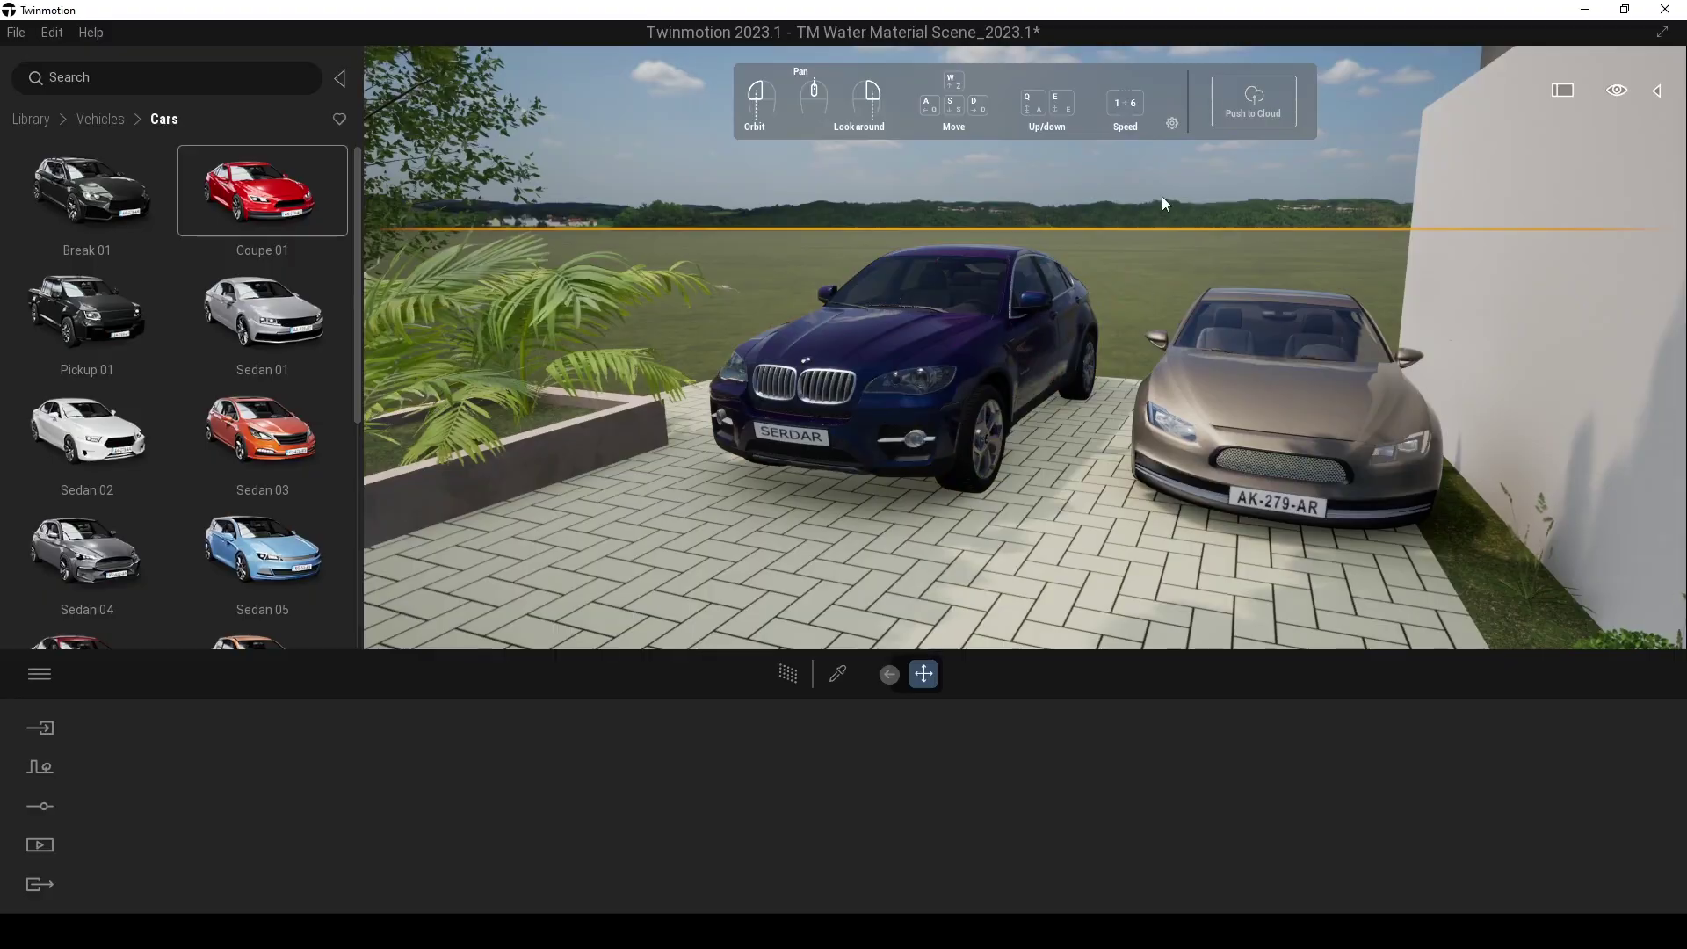
key("r")
mouse_move(1067, 398)
left_mouse_down()
mouse_move(1010, 411)
mouse_move(1148, 449)
mouse_move(1215, 415)
left_mouse_up()
scroll(1148, 449, "up", 2)
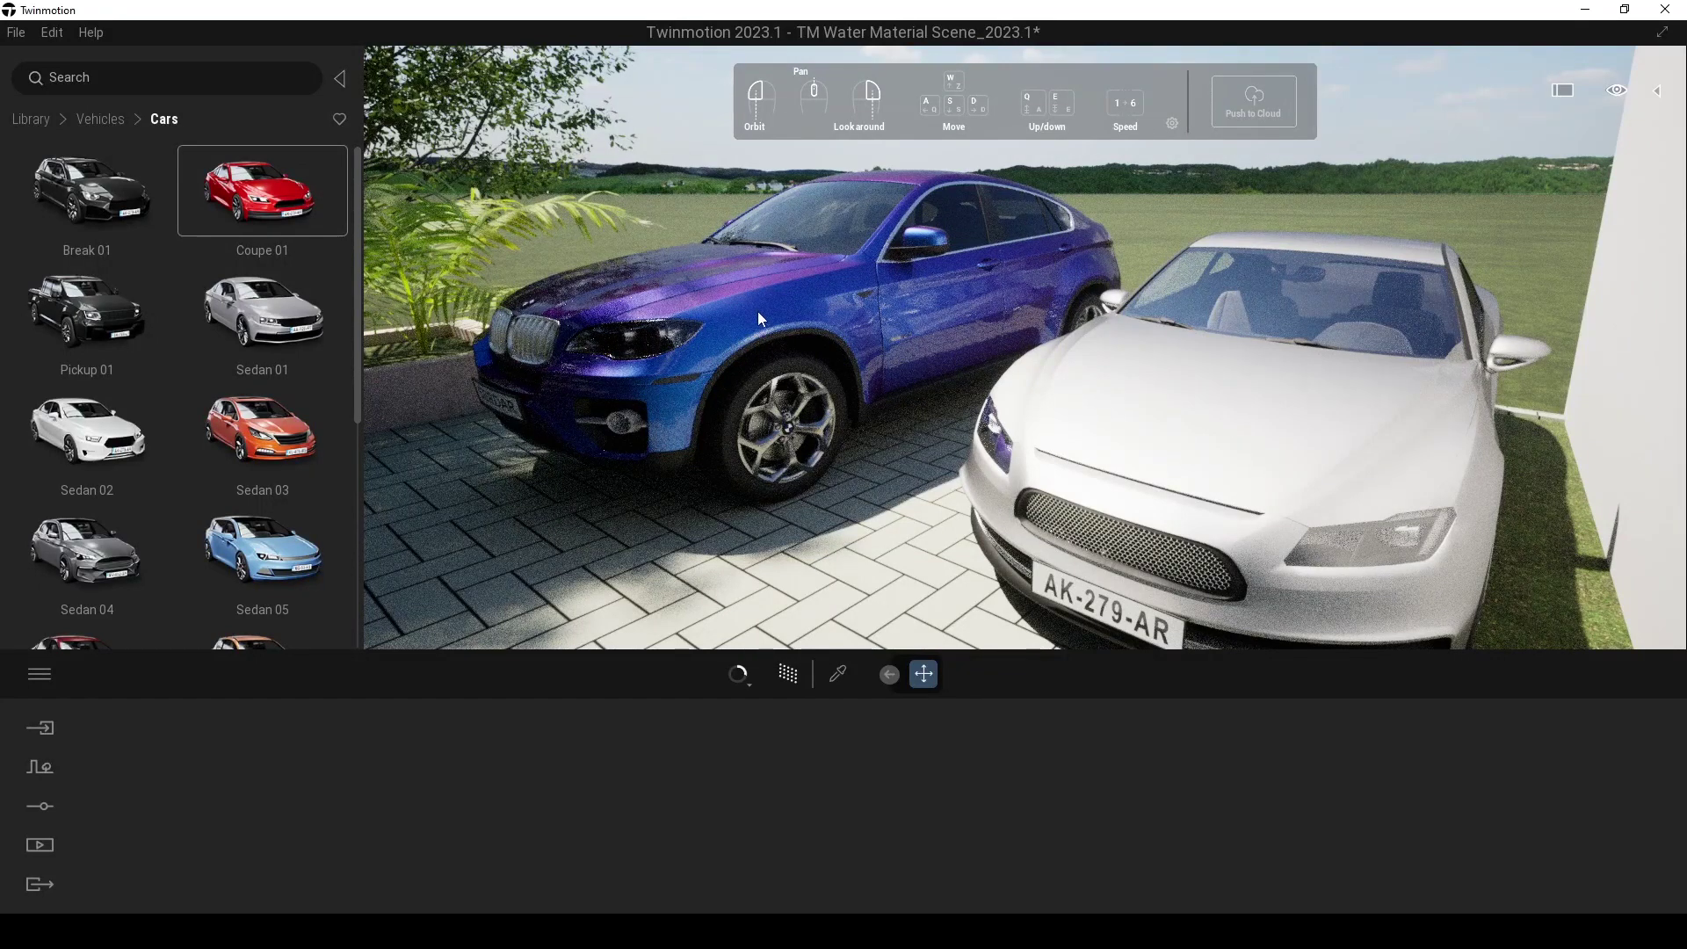
- Try gray shades on Coupe 01, set its color to Apple green, and turn path tracing back on
left_click(1192, 405)
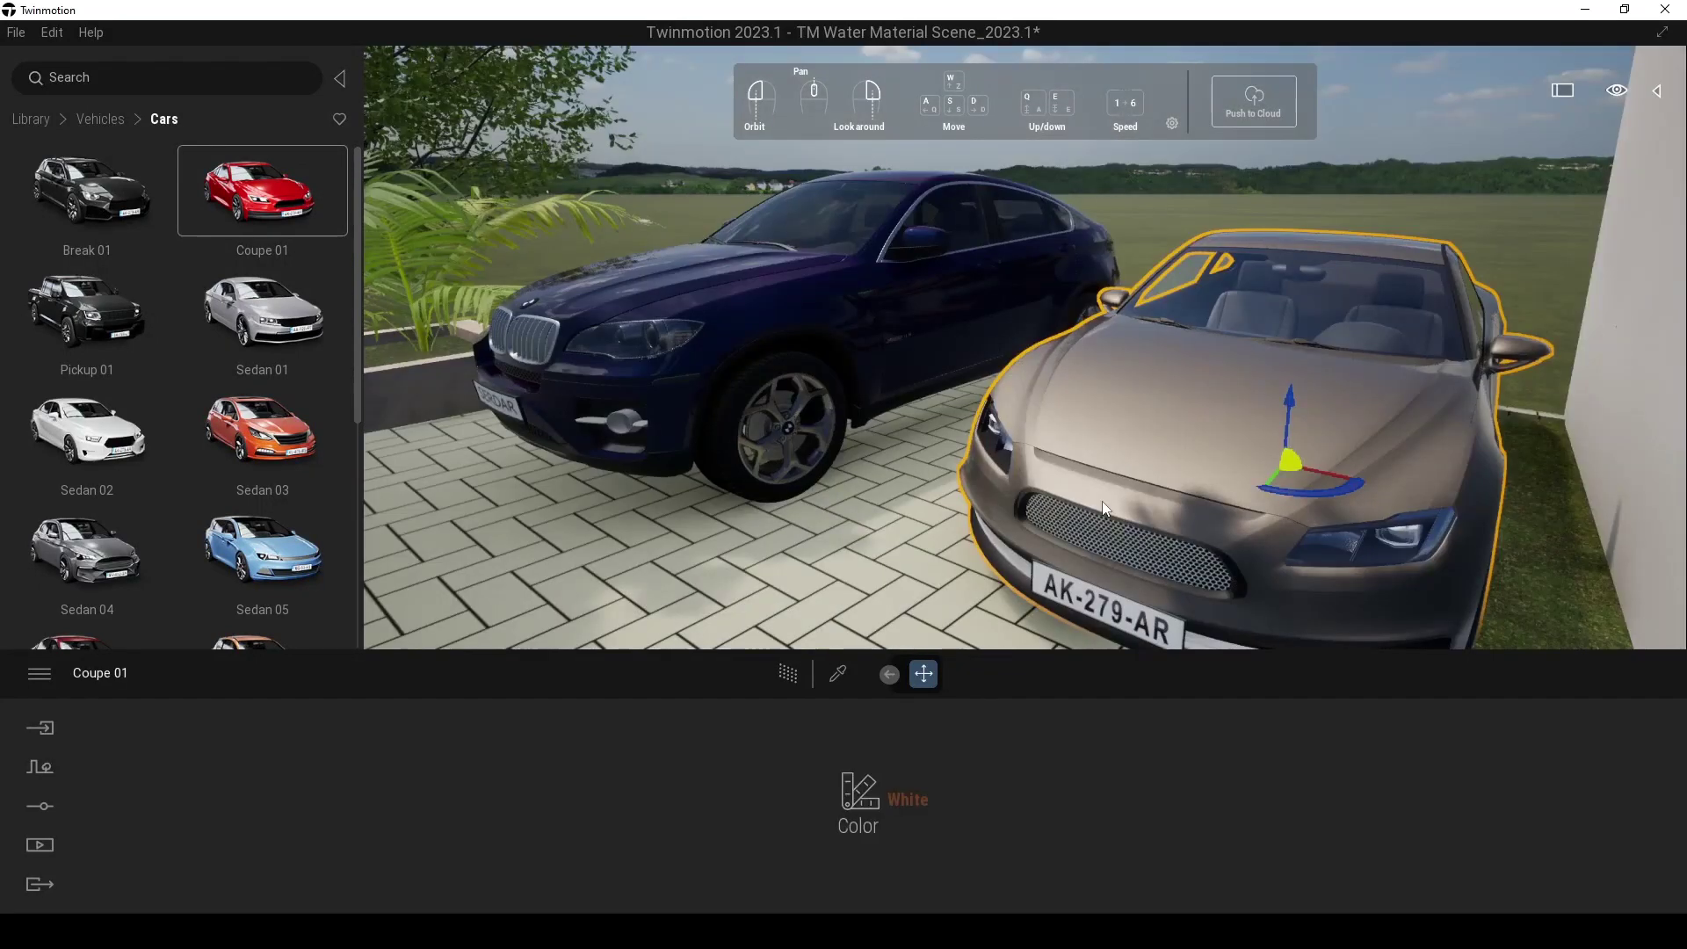
left_click(910, 800)
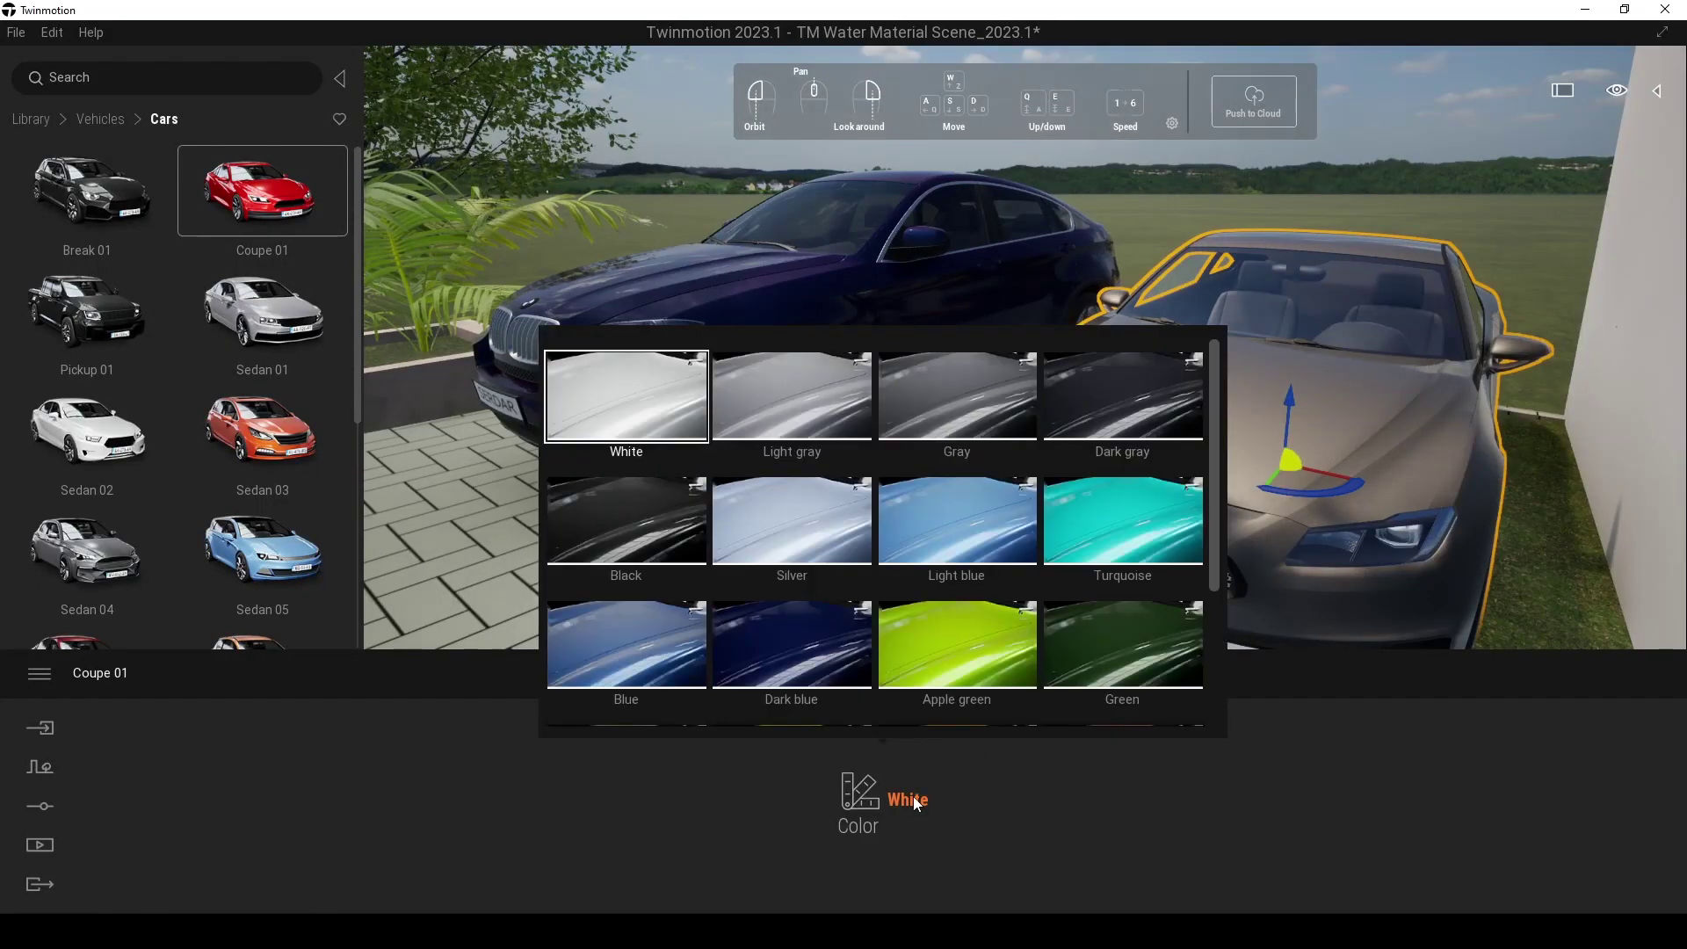
left_click(791, 399)
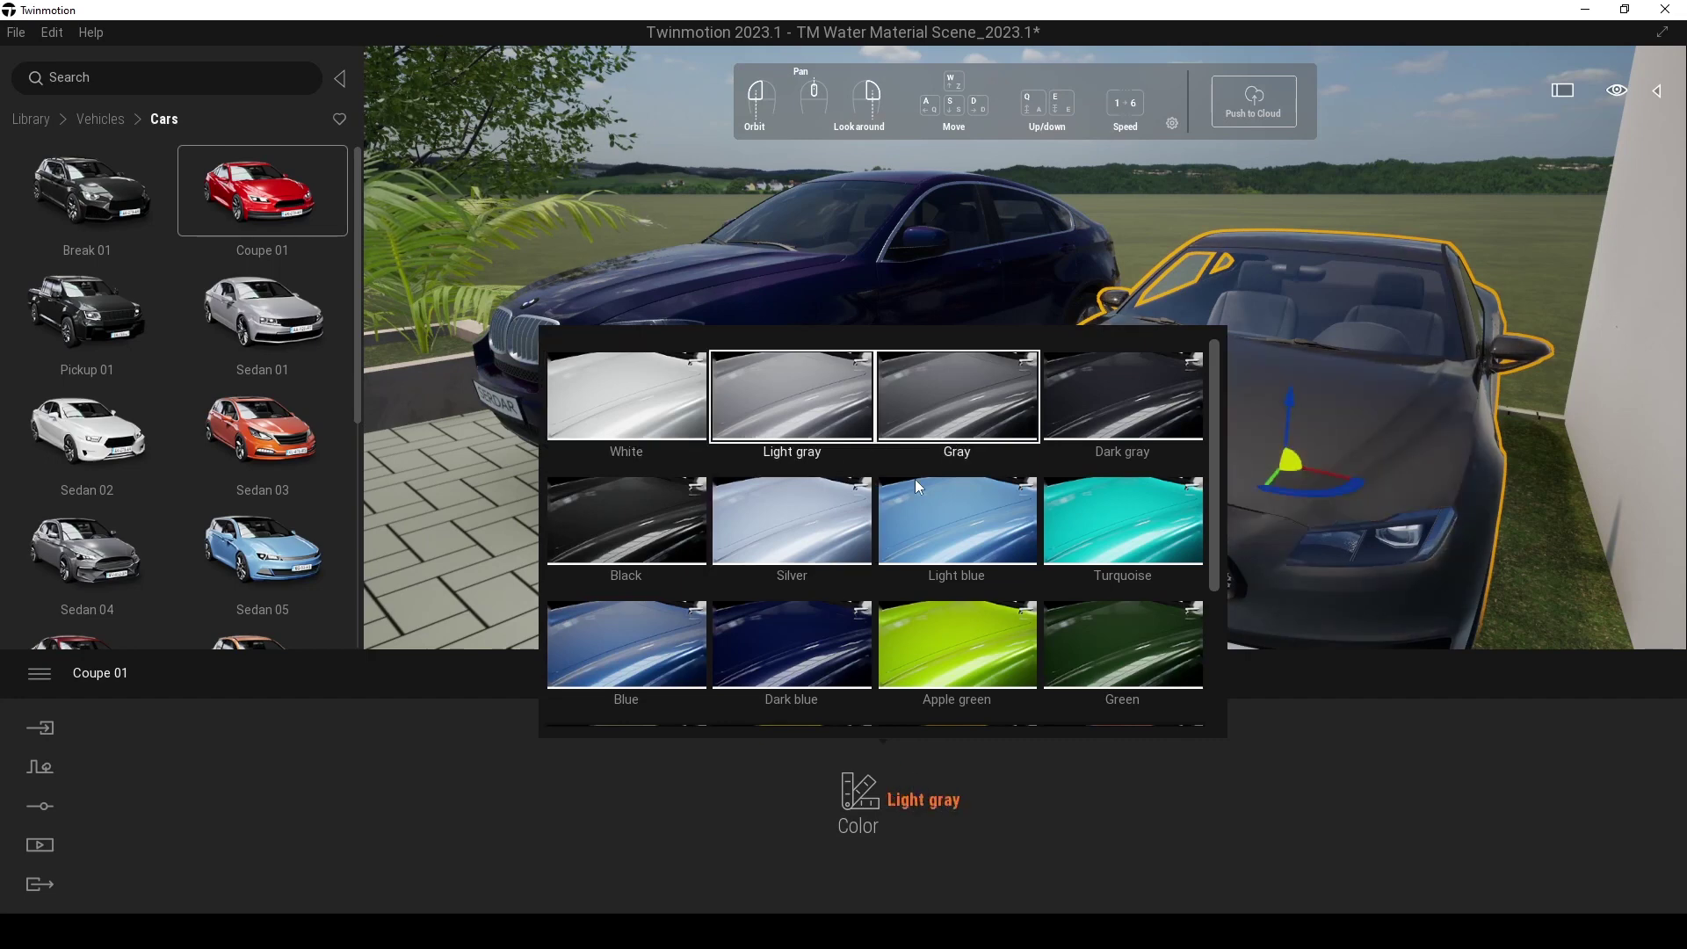
left_click(957, 519)
left_click(958, 645)
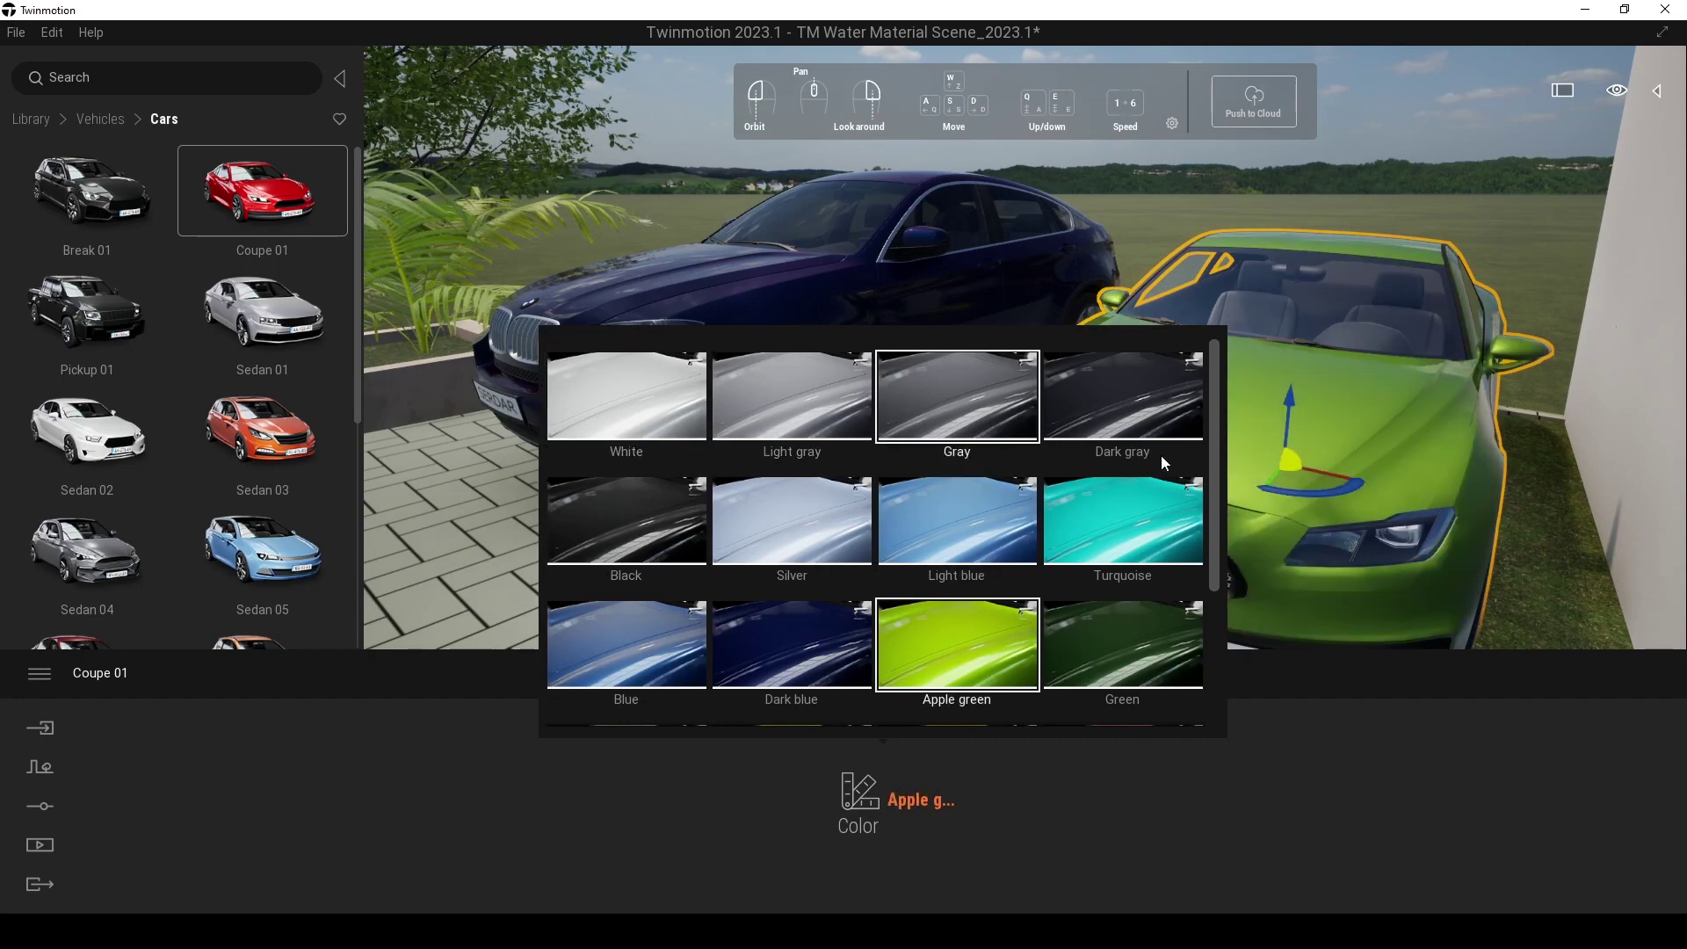
left_click(1267, 183)
key("r")
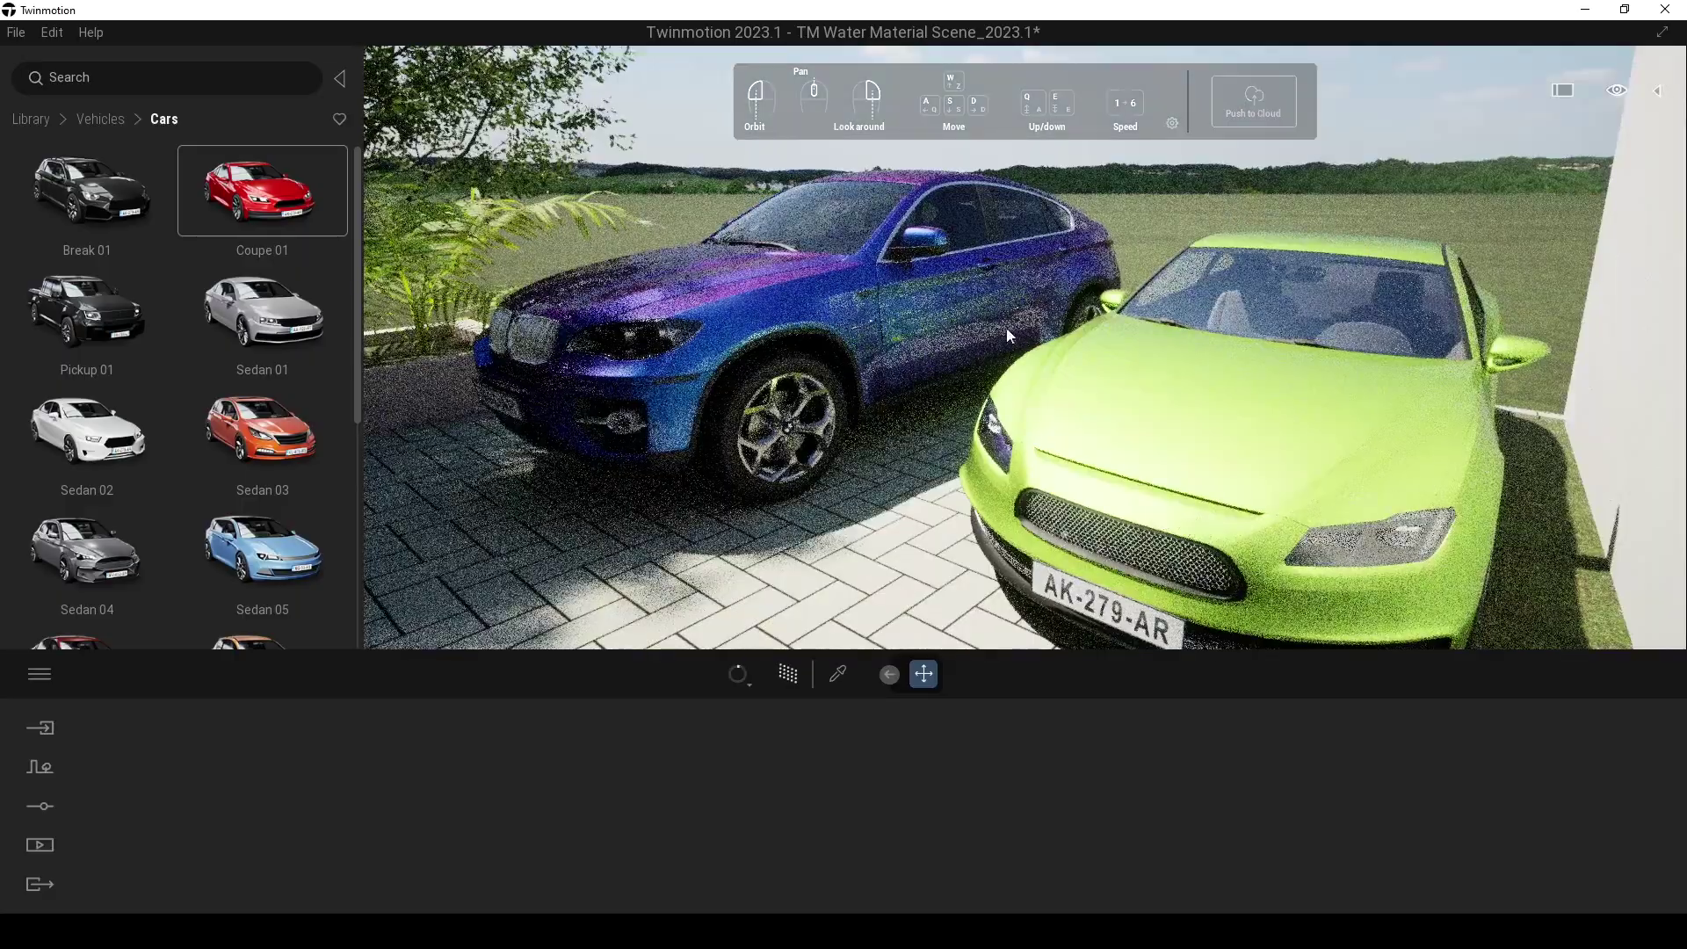
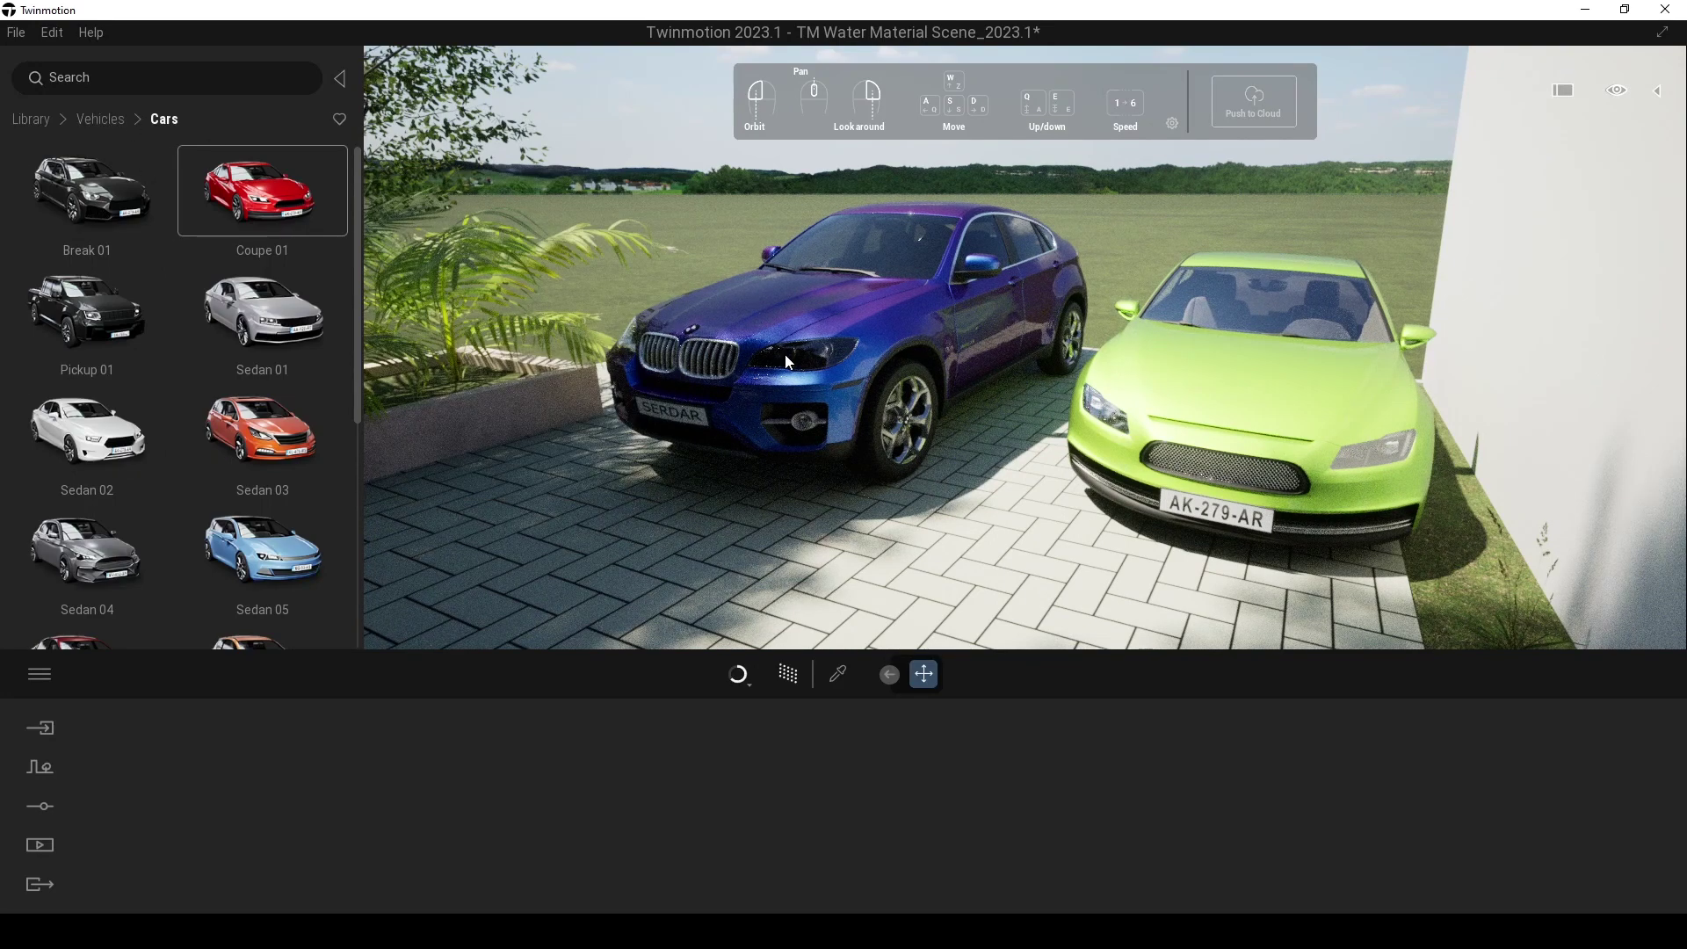
- Browse the Cars & Vehicles models in the Sketchfab library, checking previews such as the Nissan Fairlady Z S30(240Z) 1978
left_click(33, 120)
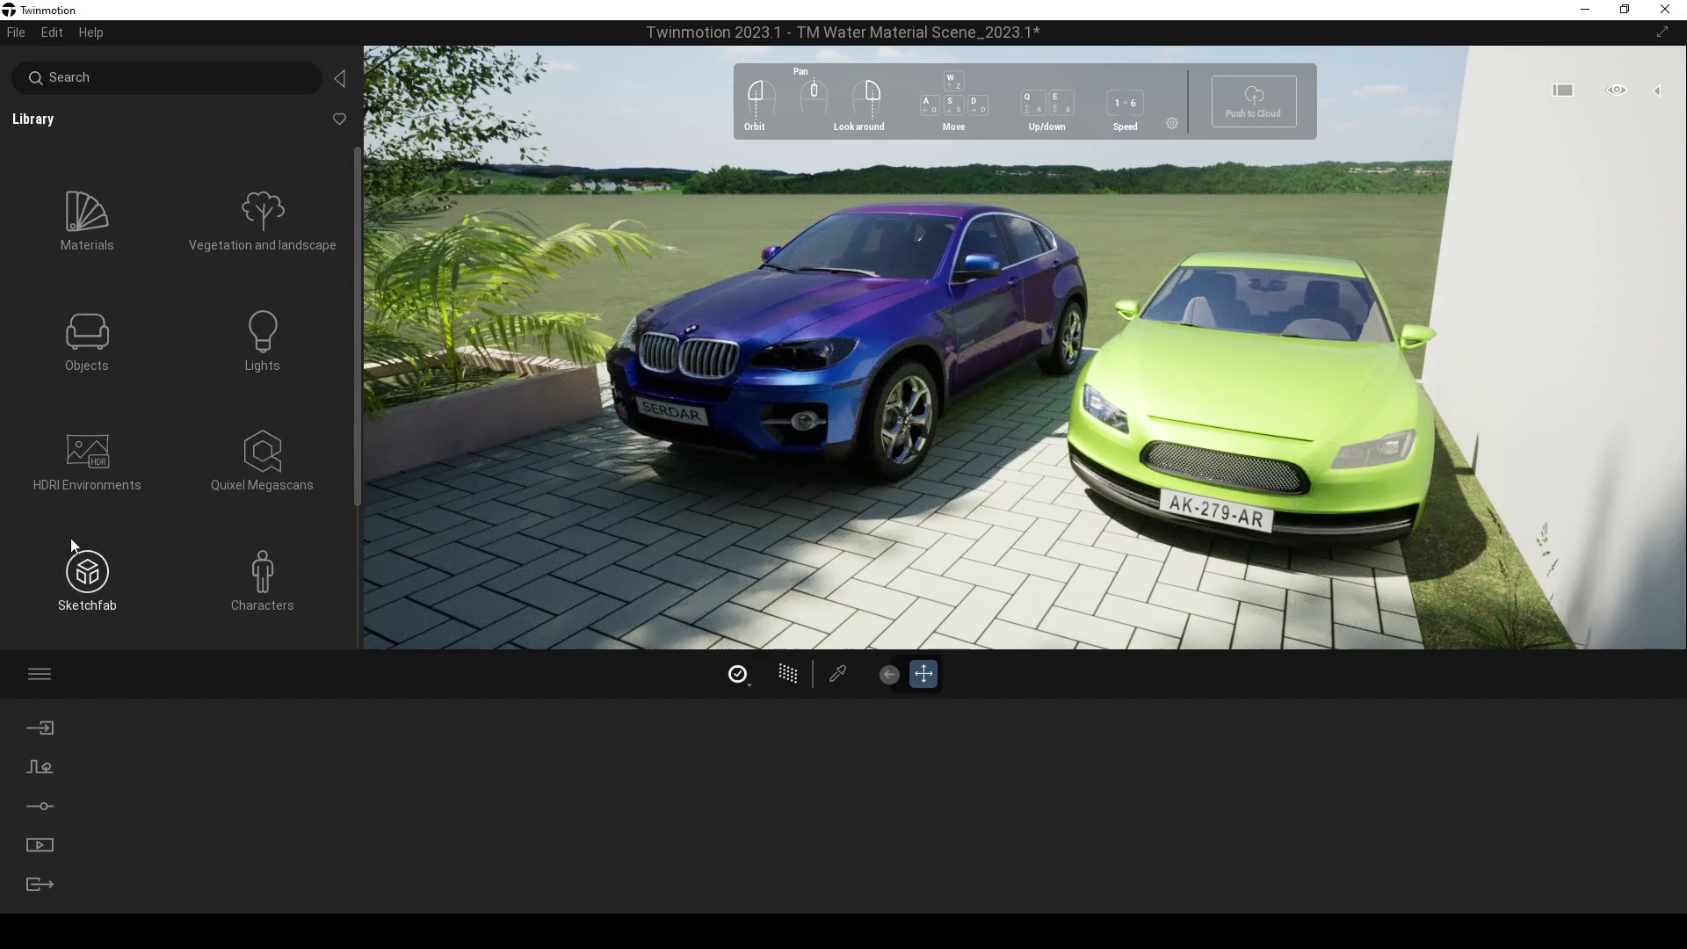
left_click(86, 572)
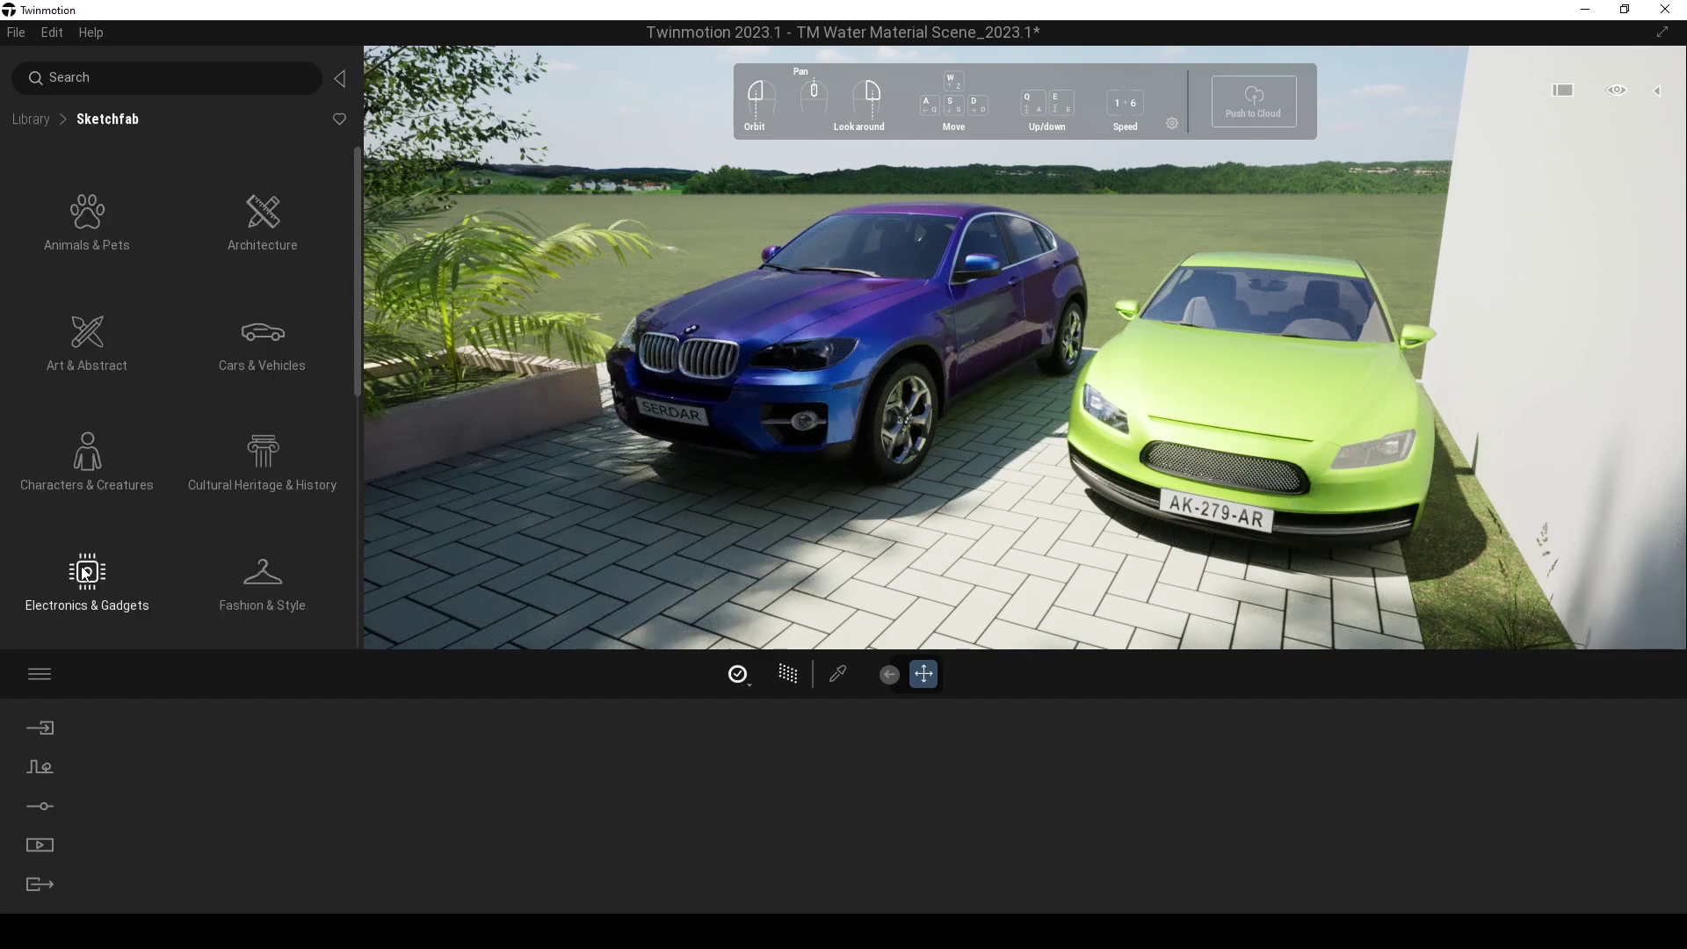
left_click(260, 334)
mouse_move(258, 330)
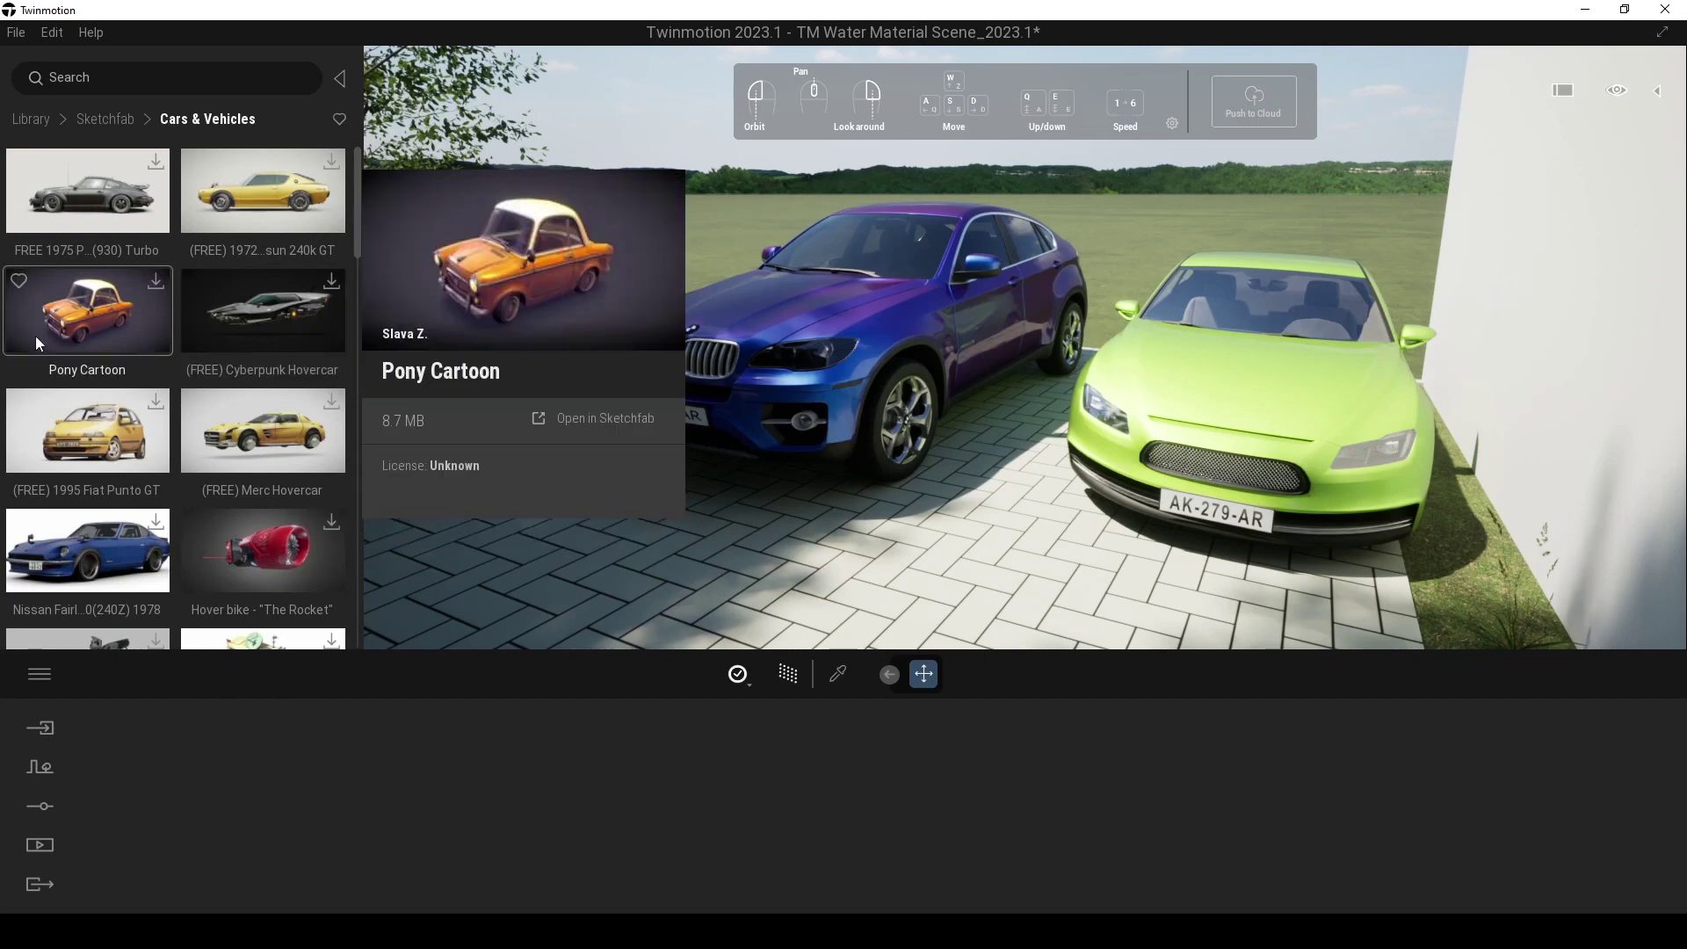
scroll(140, 395, "down", 3)
mouse_move(151, 485)
scroll(149, 484, "down", 2)
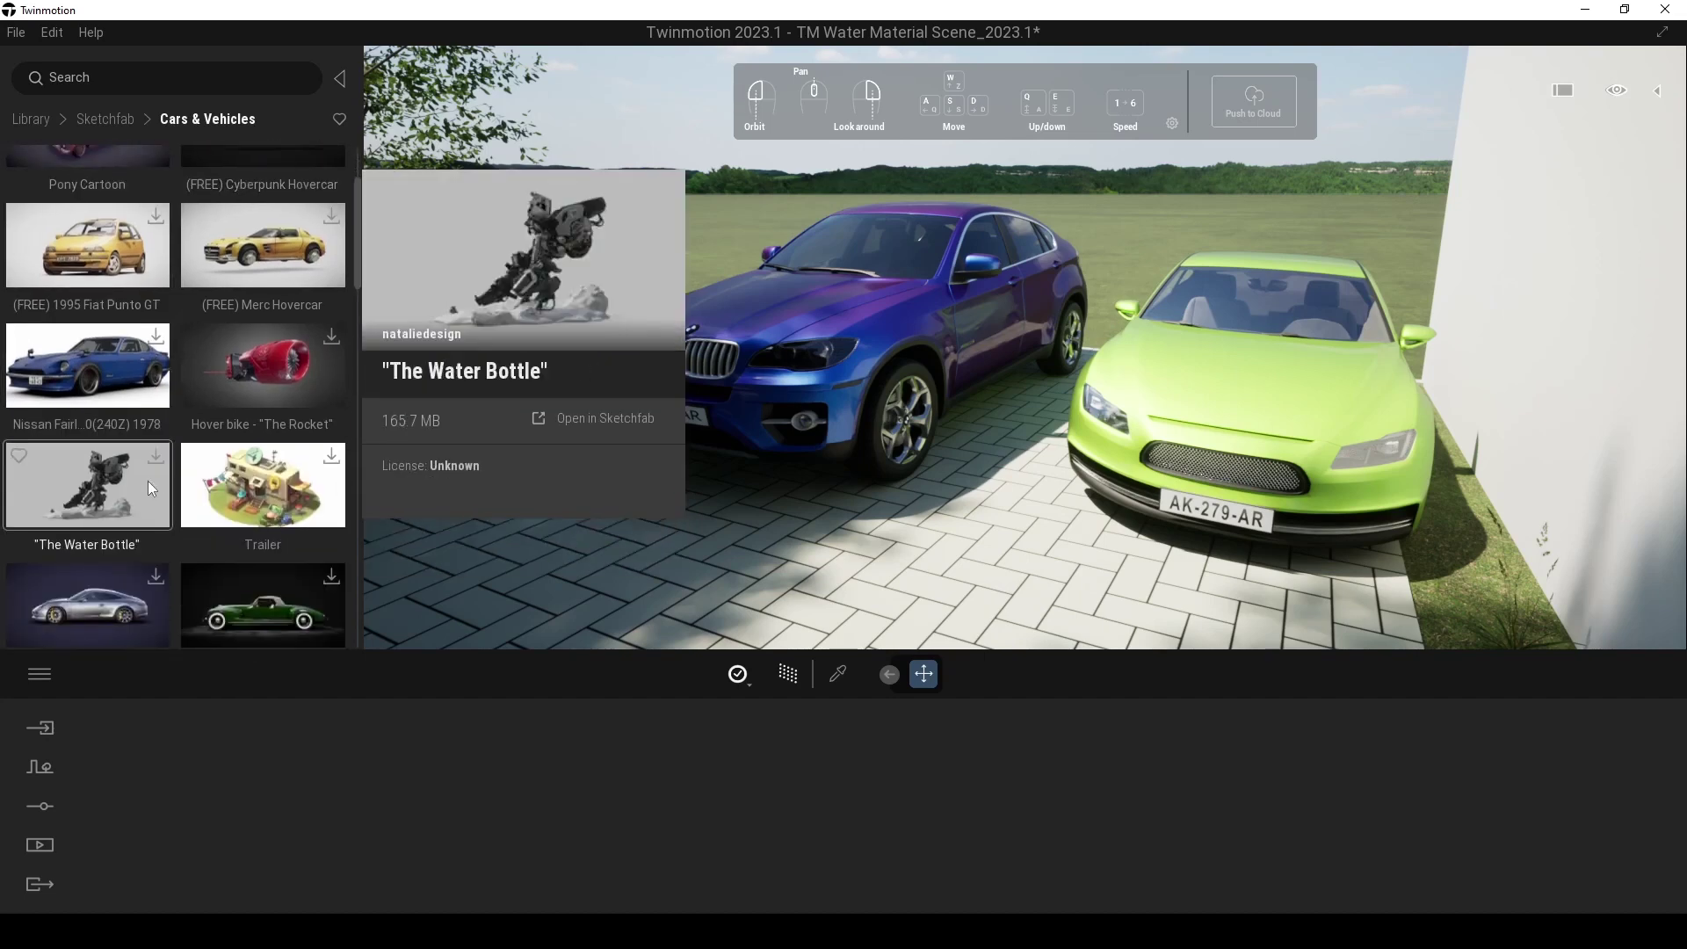
mouse_move(192, 377)
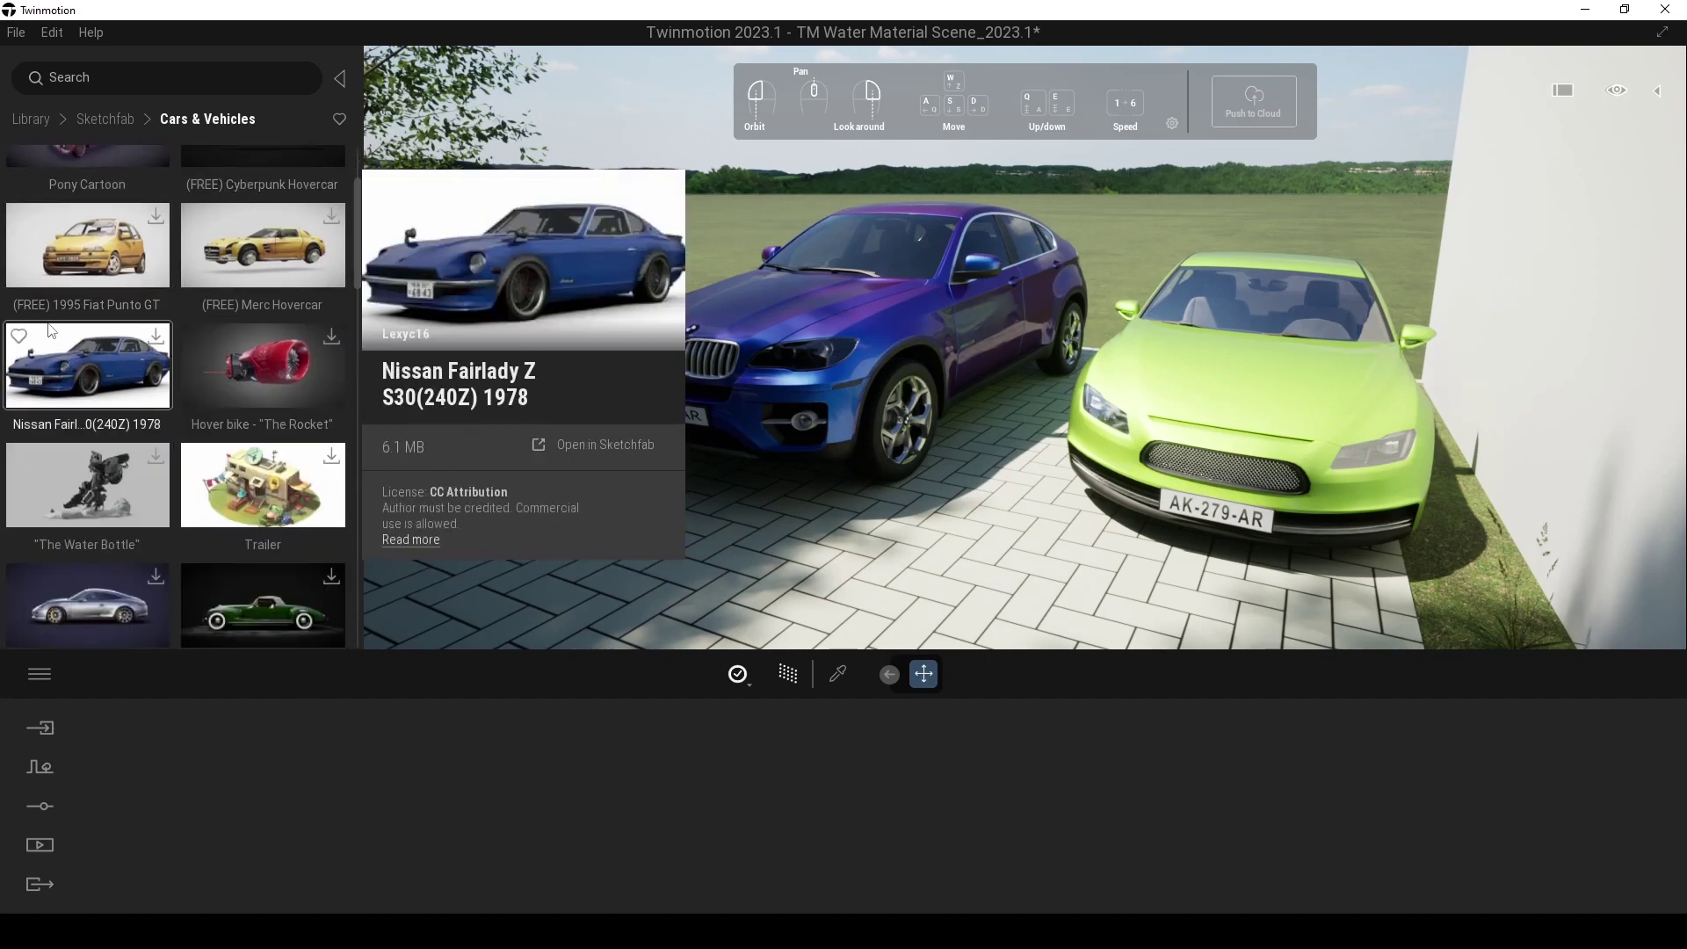
mouse_move(50, 318)
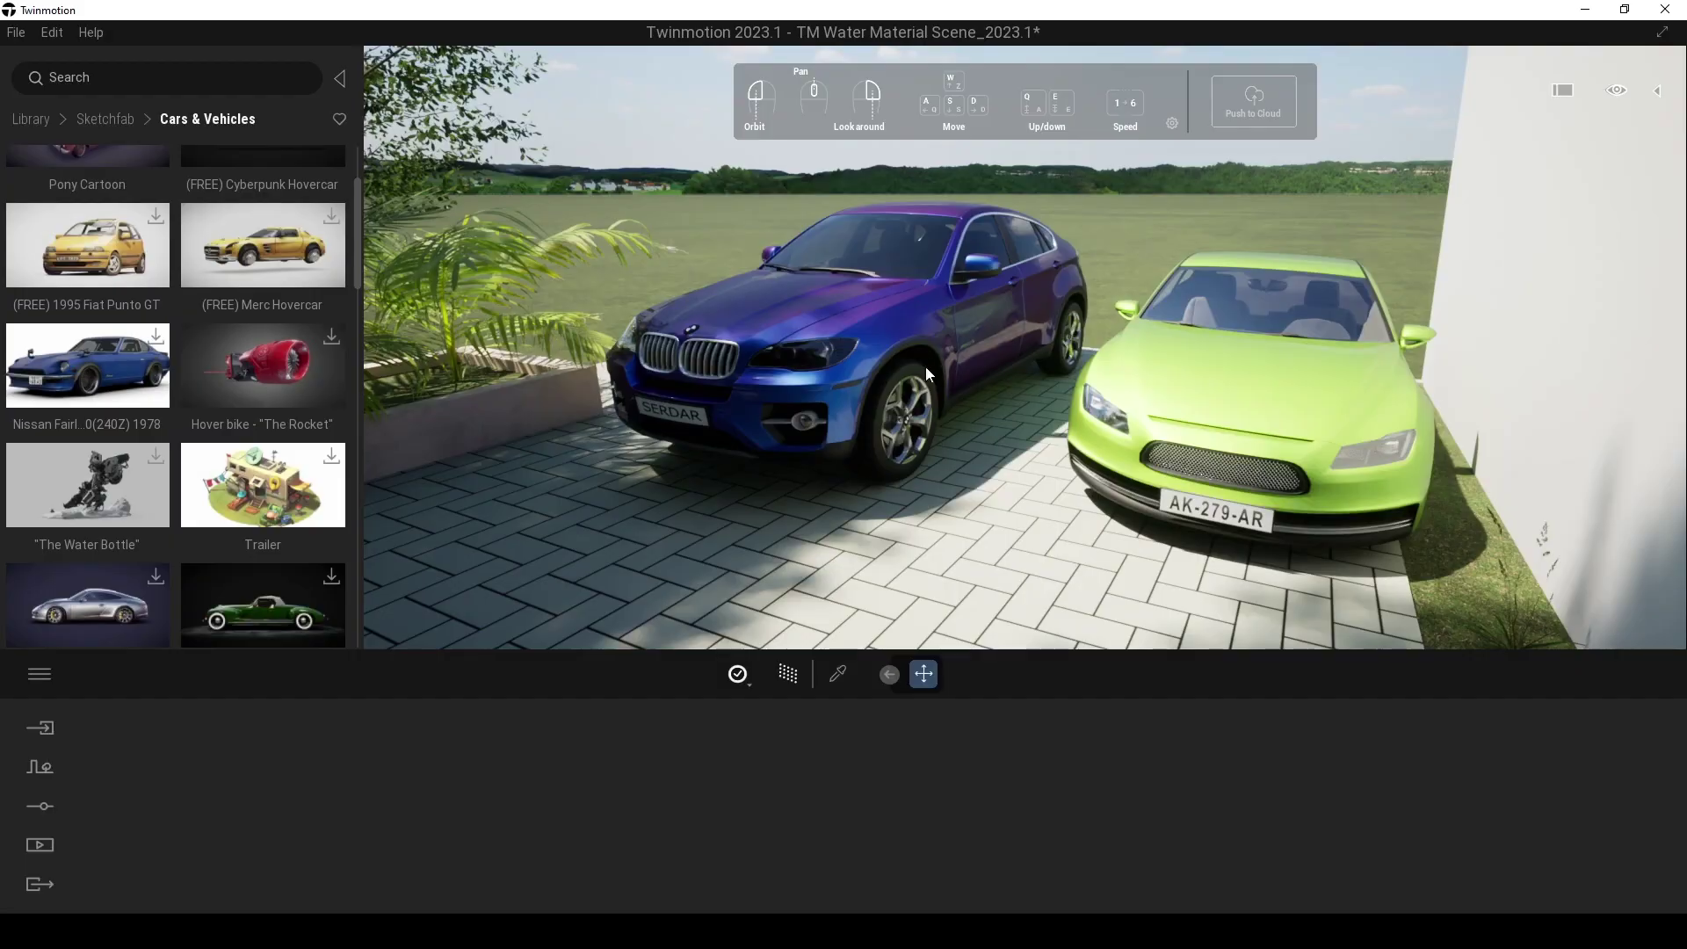
- Examine the two parked cars from further back, and return to the row of spheres beside the pool
key("s")
key("a")
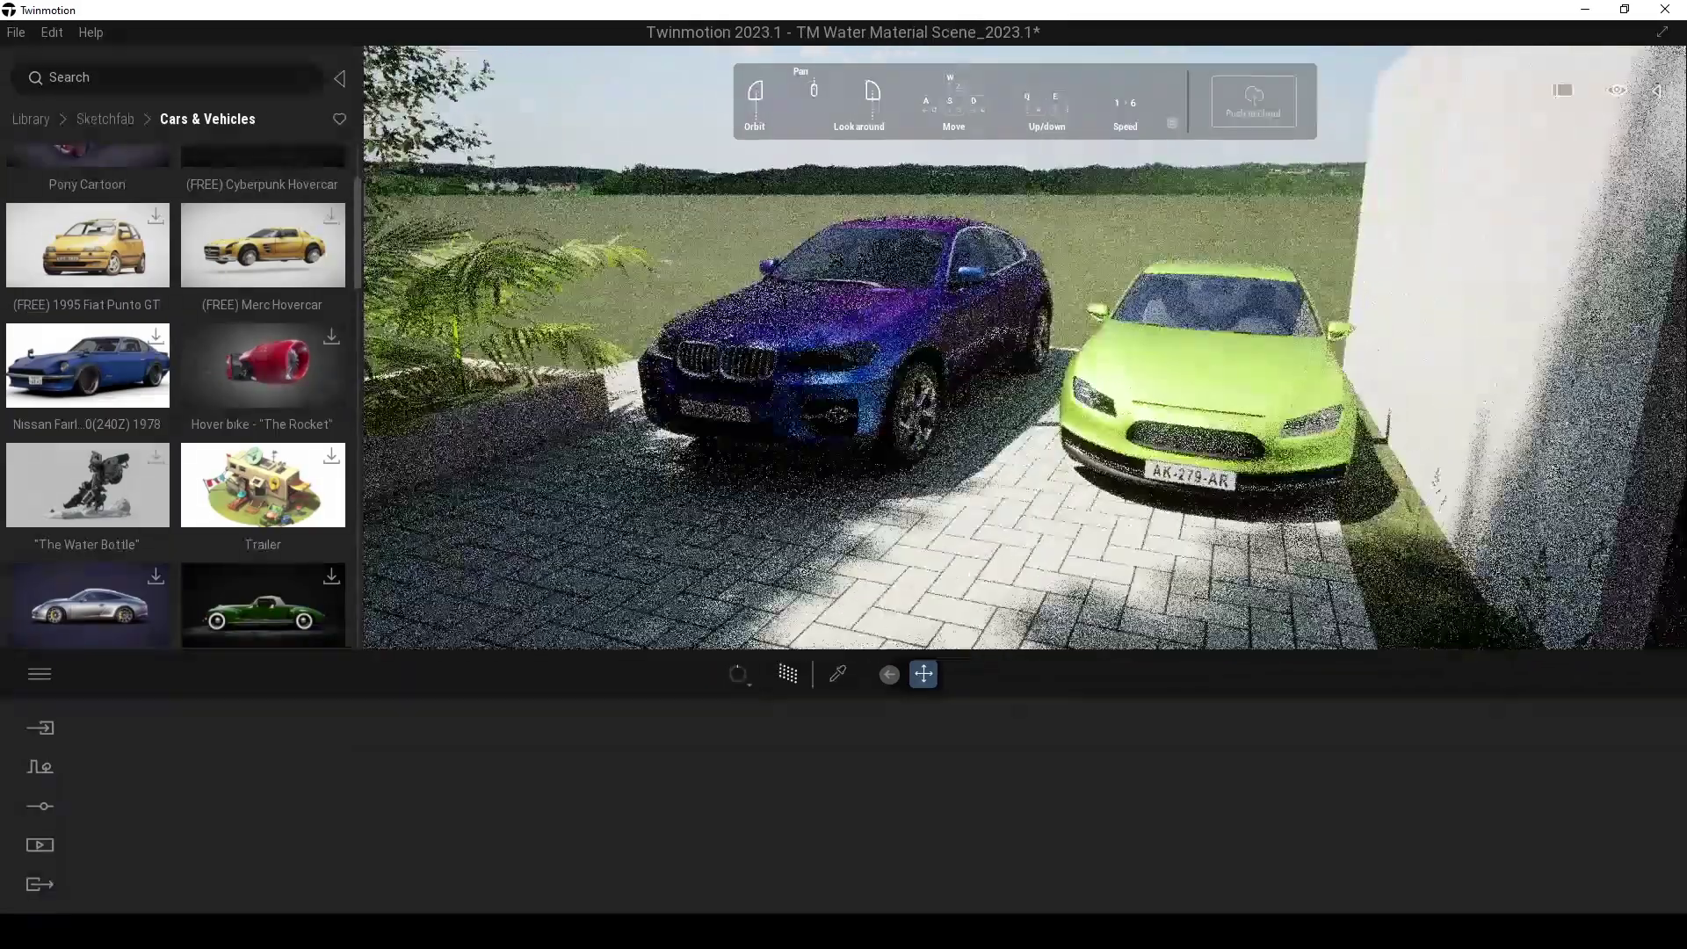
left_click(1230, 362)
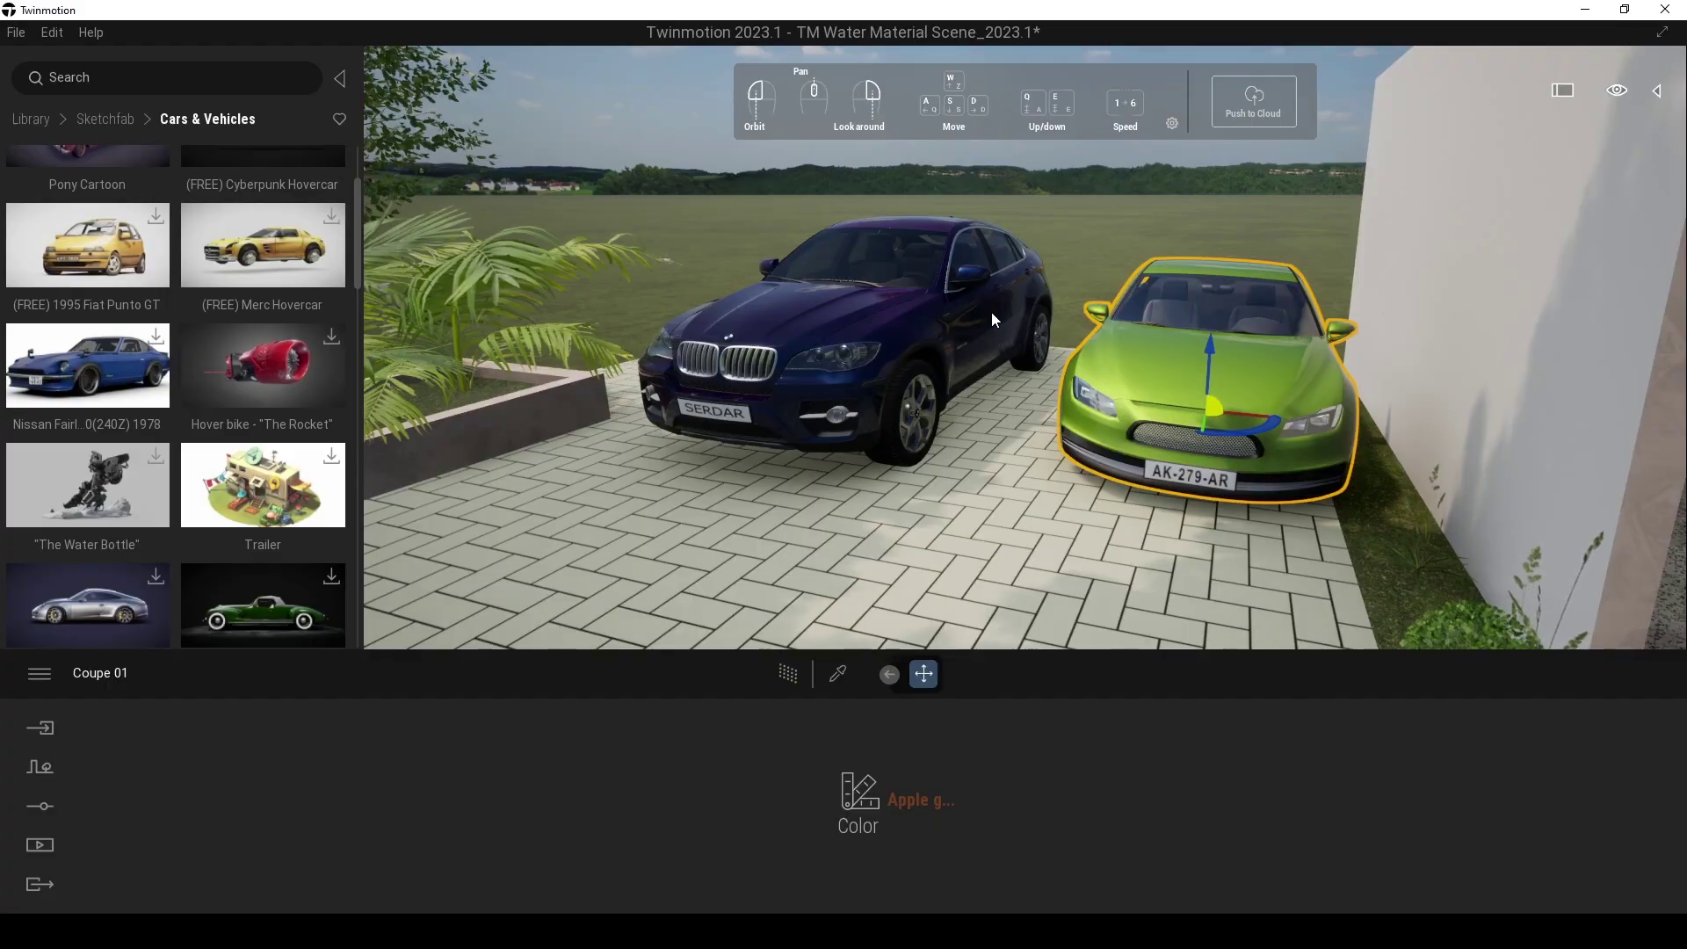
scroll(992, 313, "up", 5)
scroll(991, 313, "down", 3)
right_click_drag(991, 312, 991, 340)
scroll(988, 304, "down", 5)
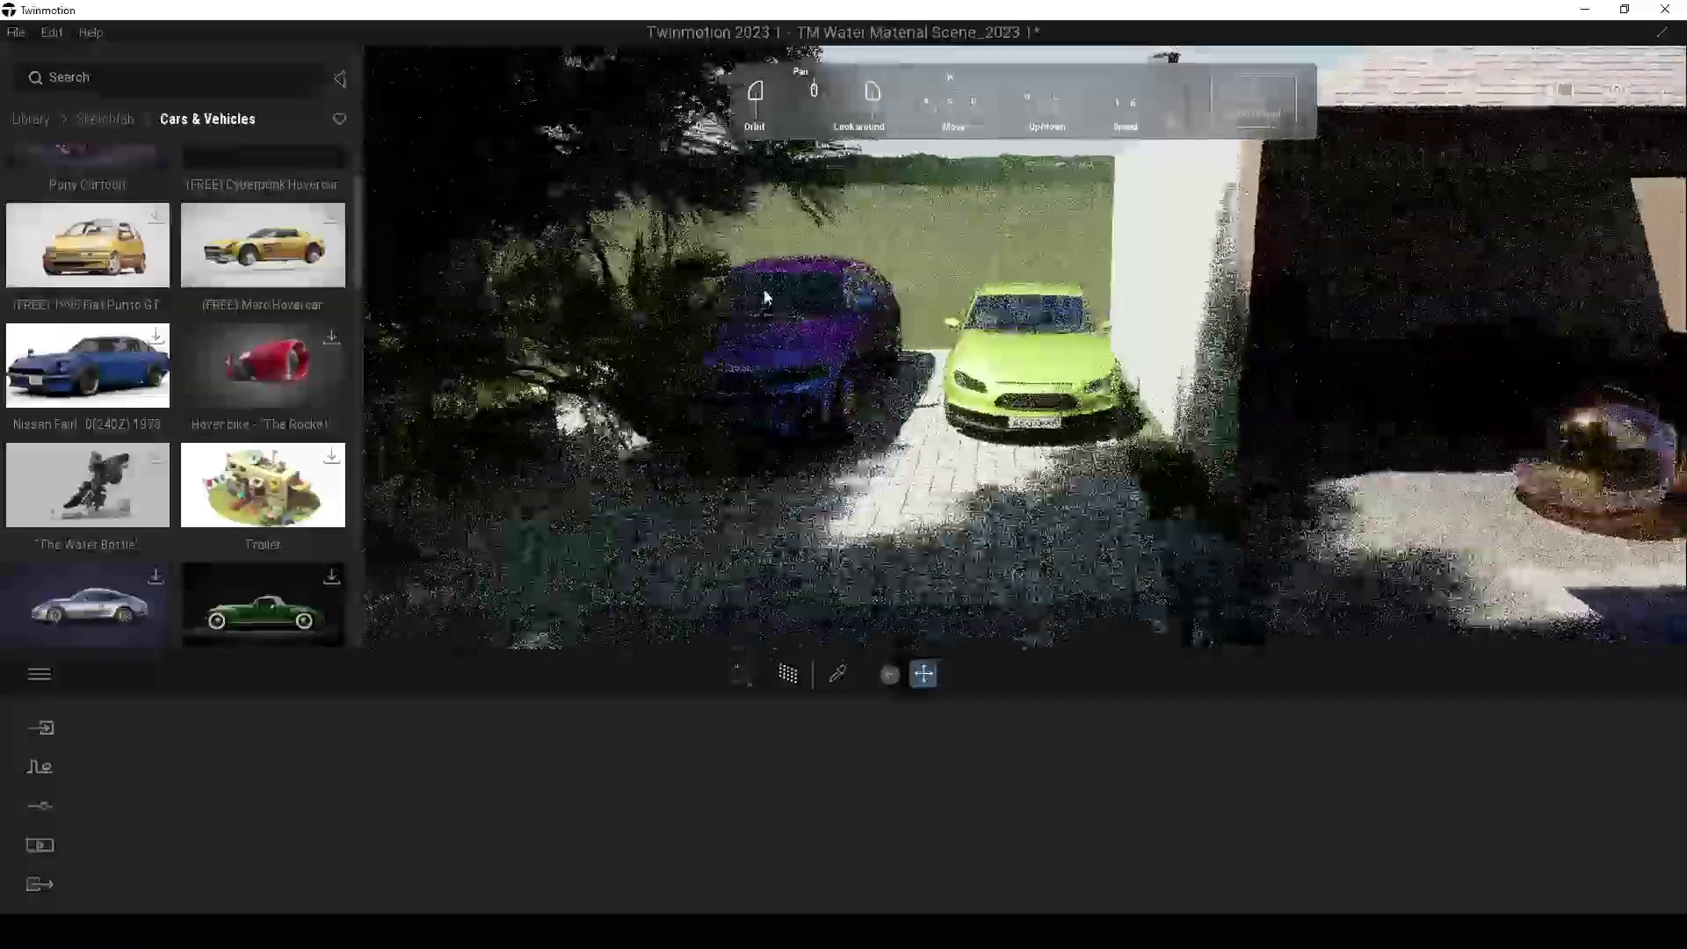
right_click_drag(762, 290, 939, 290)
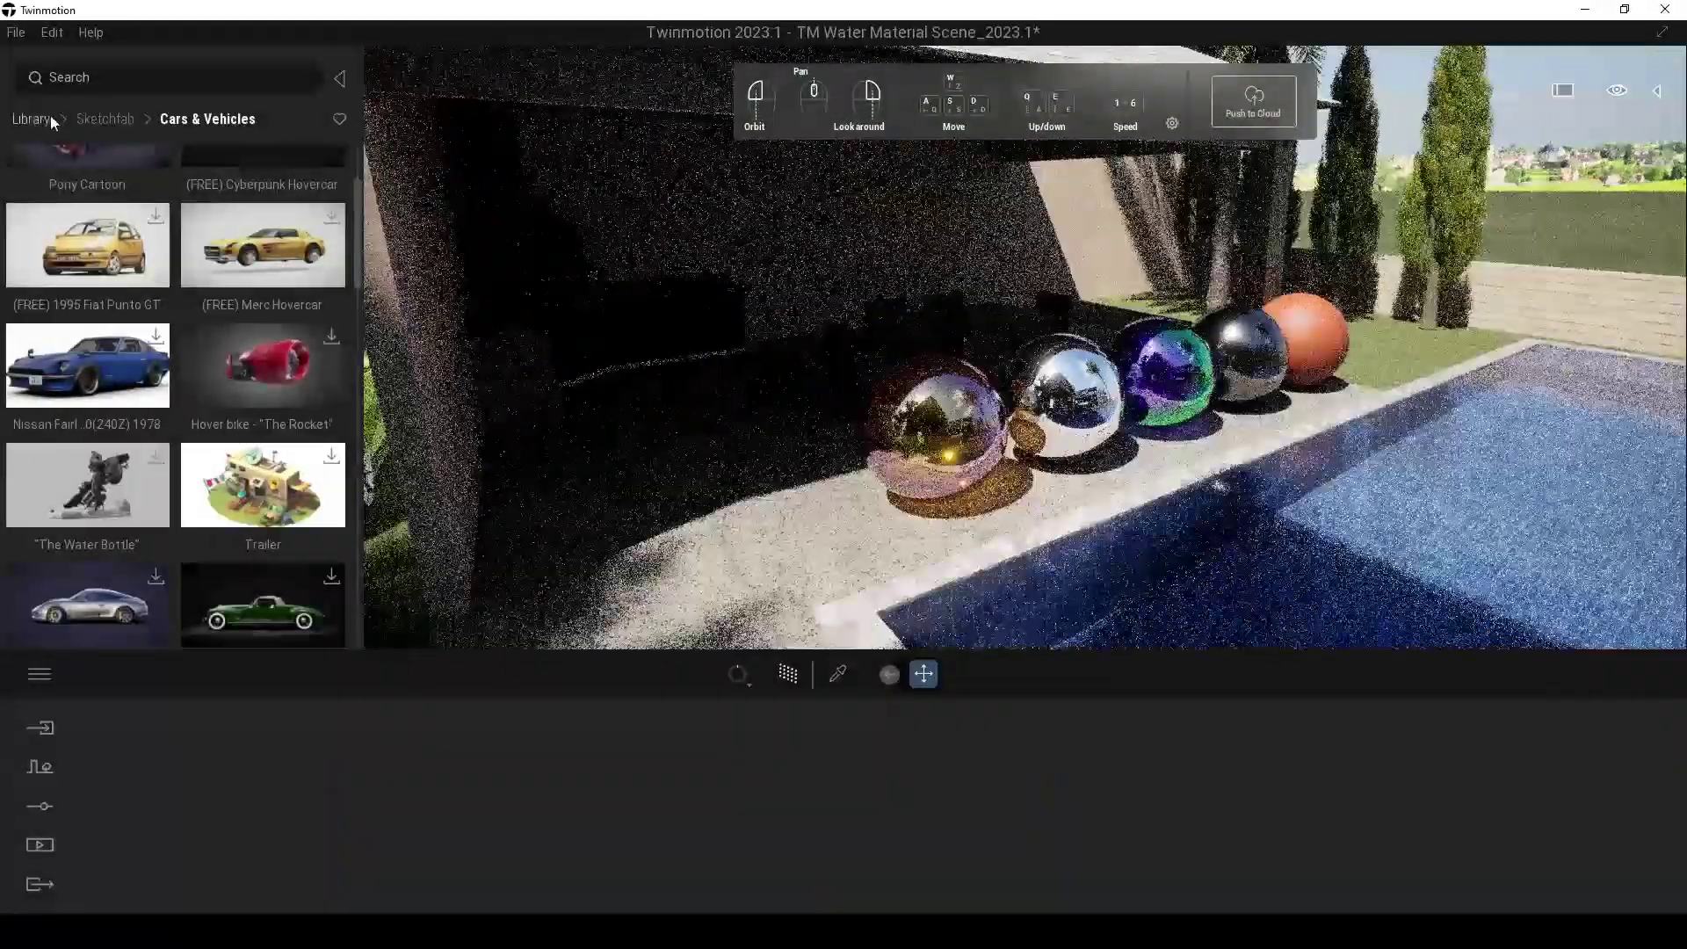
- Open the Fabric category of the materials library and find the Chevron Mesh 01 and Fine Woven 01 materials
left_click(46, 121)
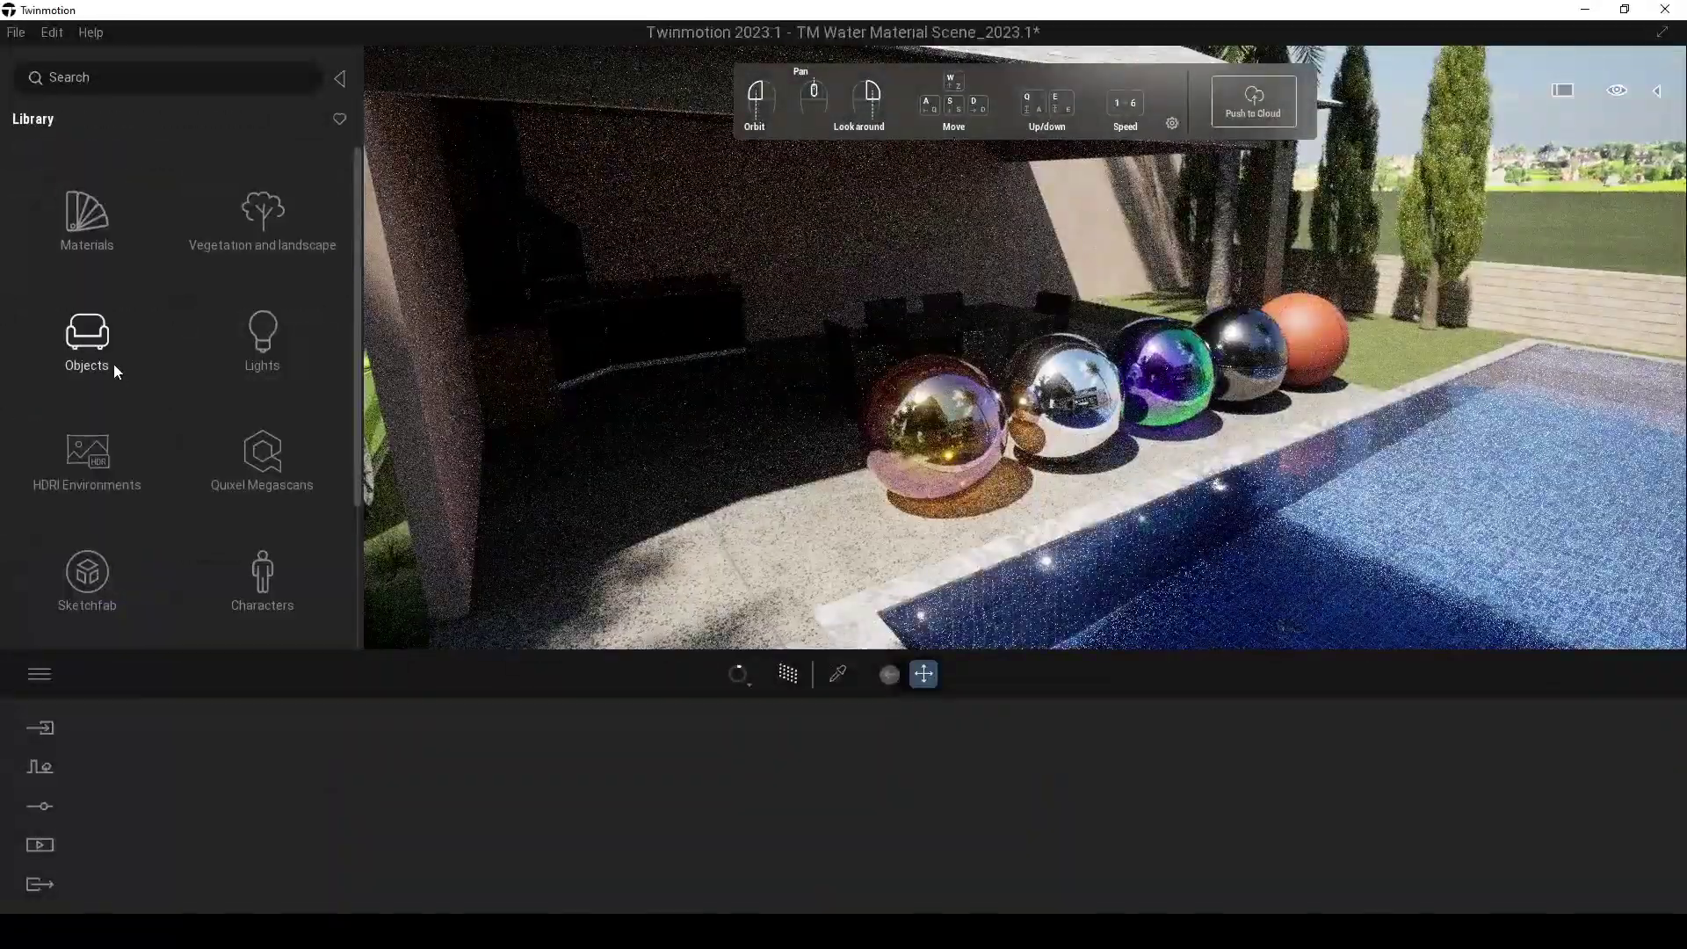
left_click(70, 220)
scroll(114, 268, "down", 7)
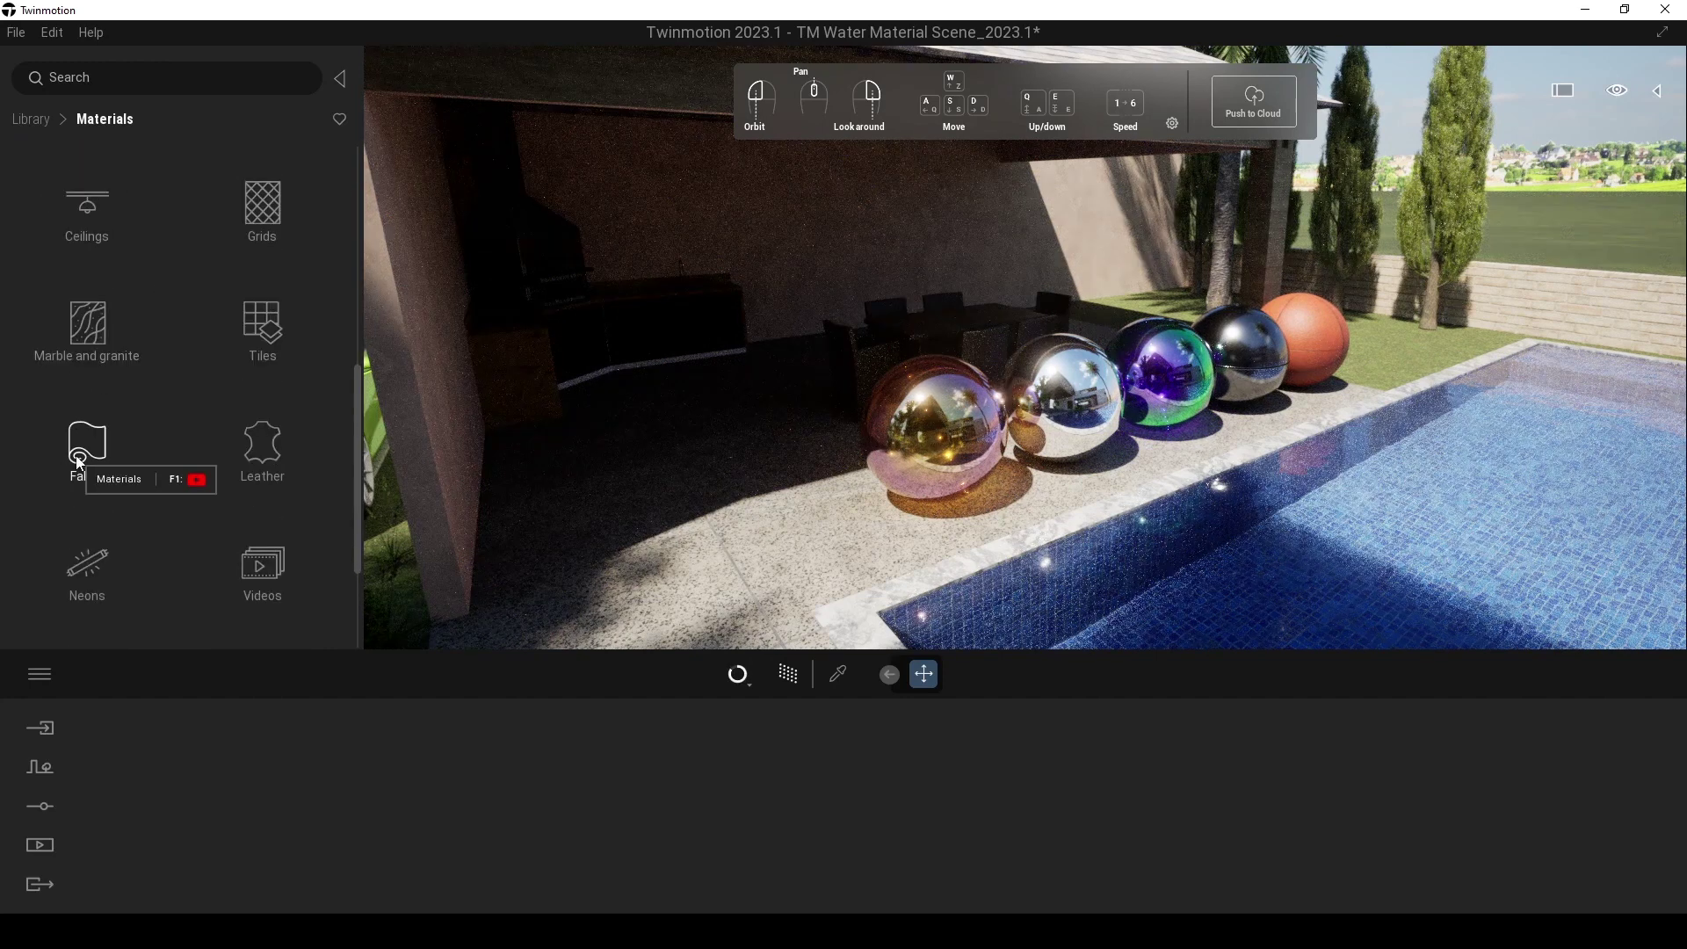
left_click(76, 455)
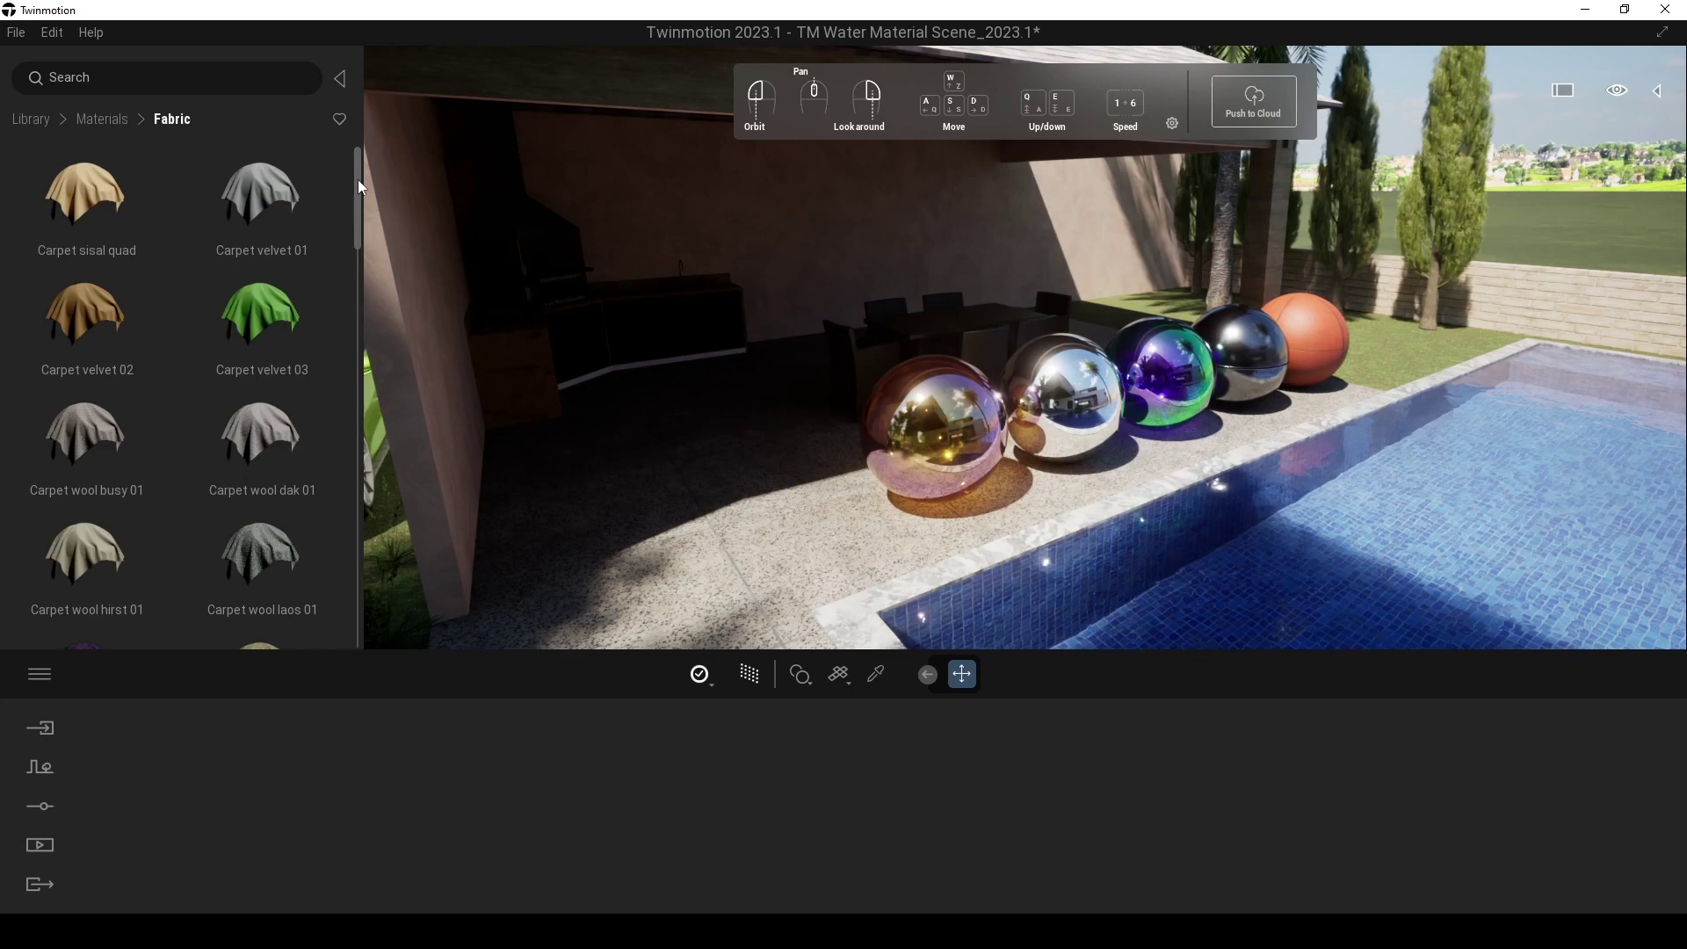
left_click_drag(357, 179, 356, 503)
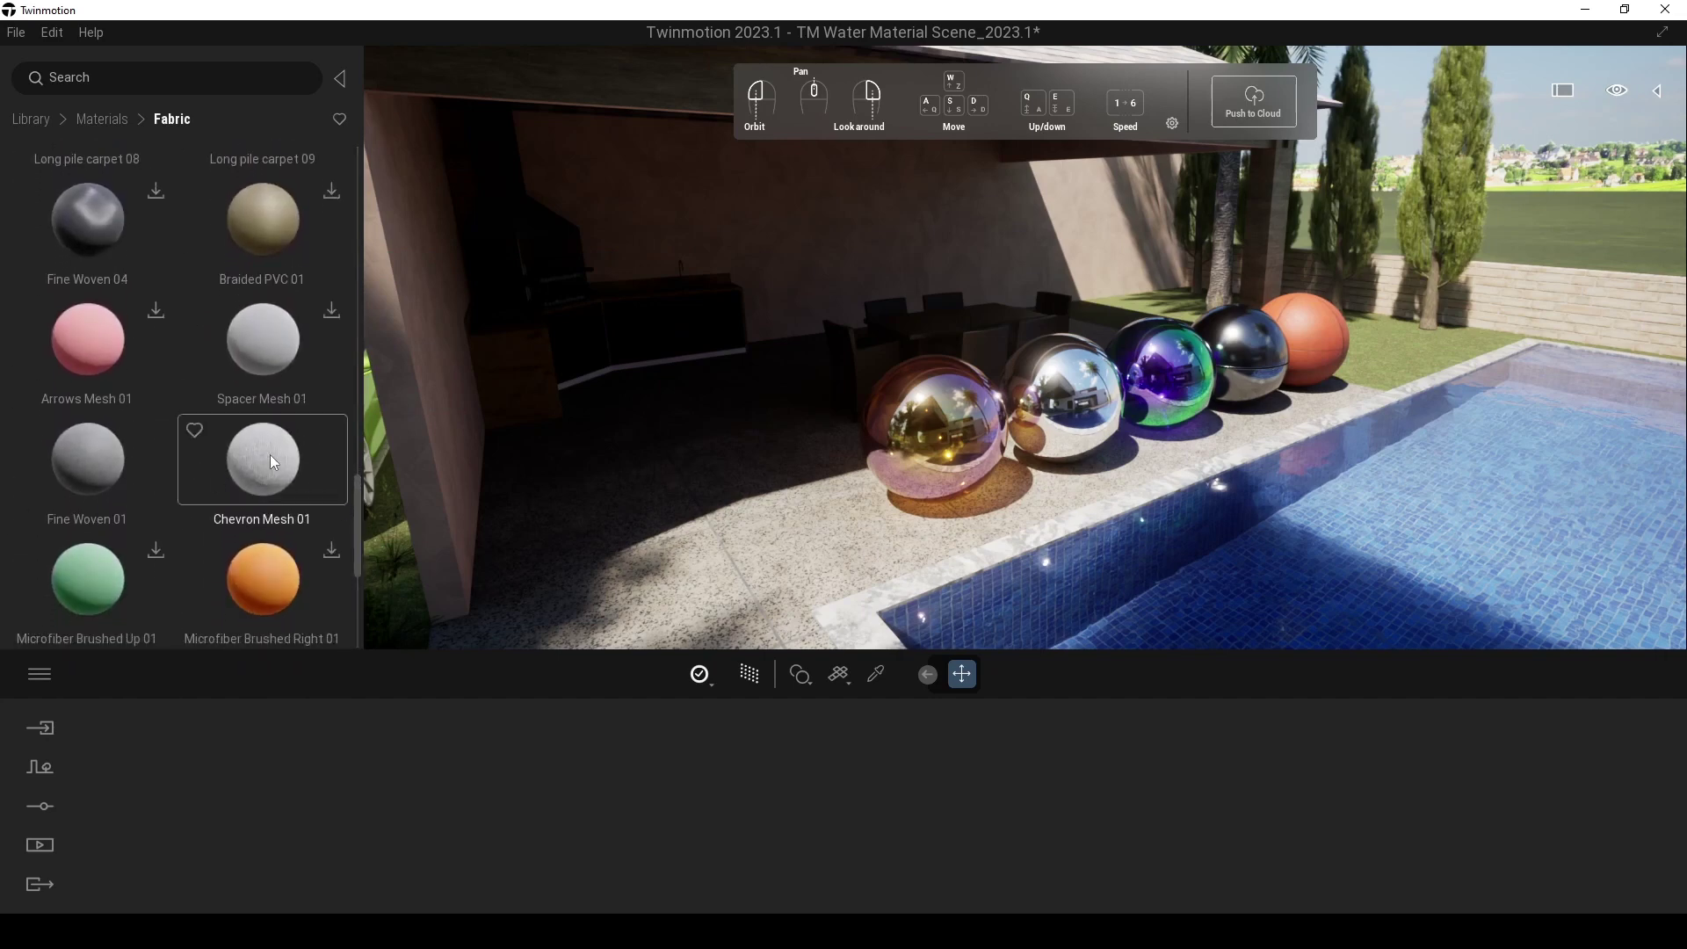
- Apply Chevron Mesh 01 to the orange leather sphere at the lawn end of the row and inspect its weave
key("d")
key("w")
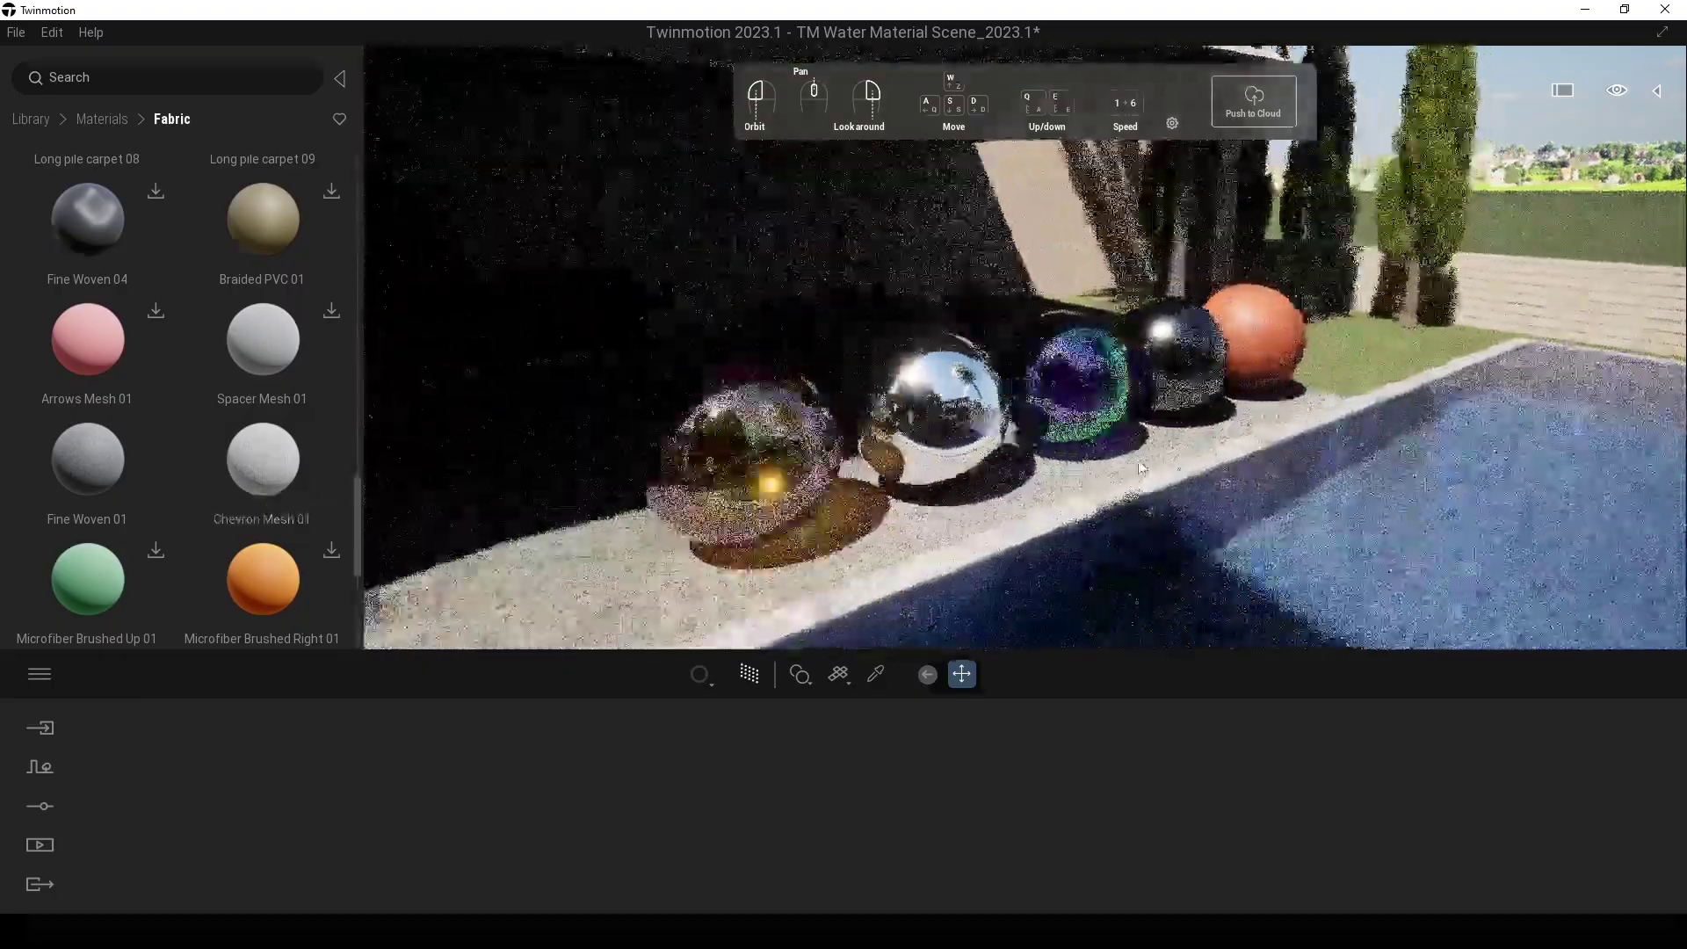
key("w")
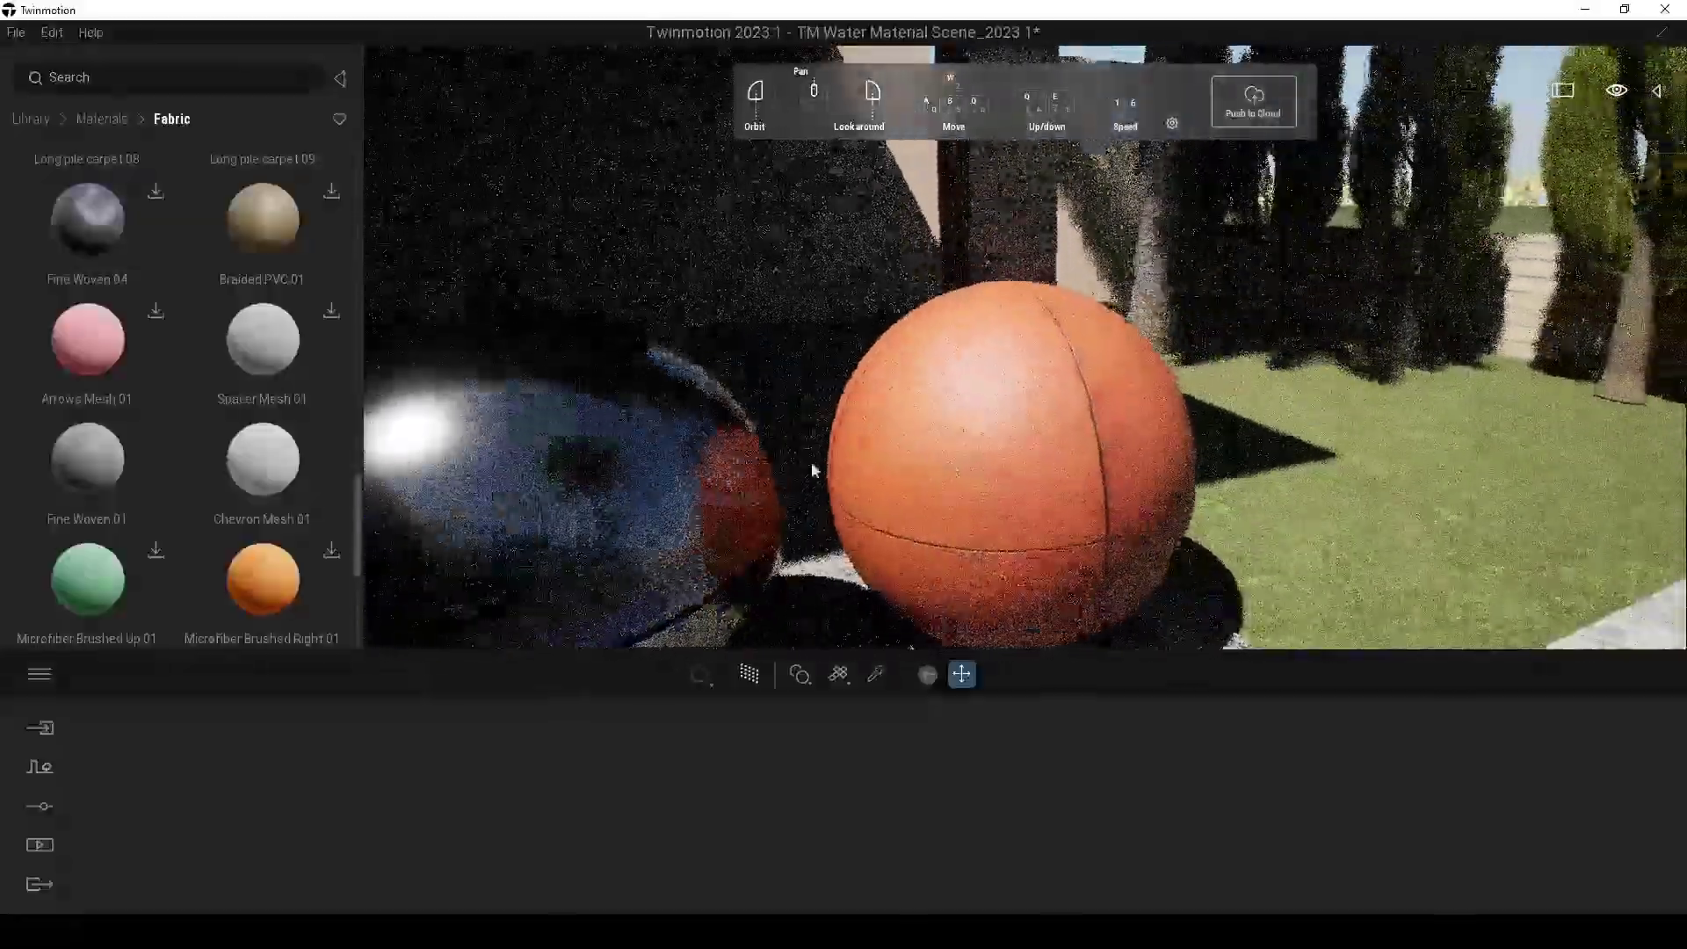
left_click_drag(235, 450, 1067, 418)
key("w")
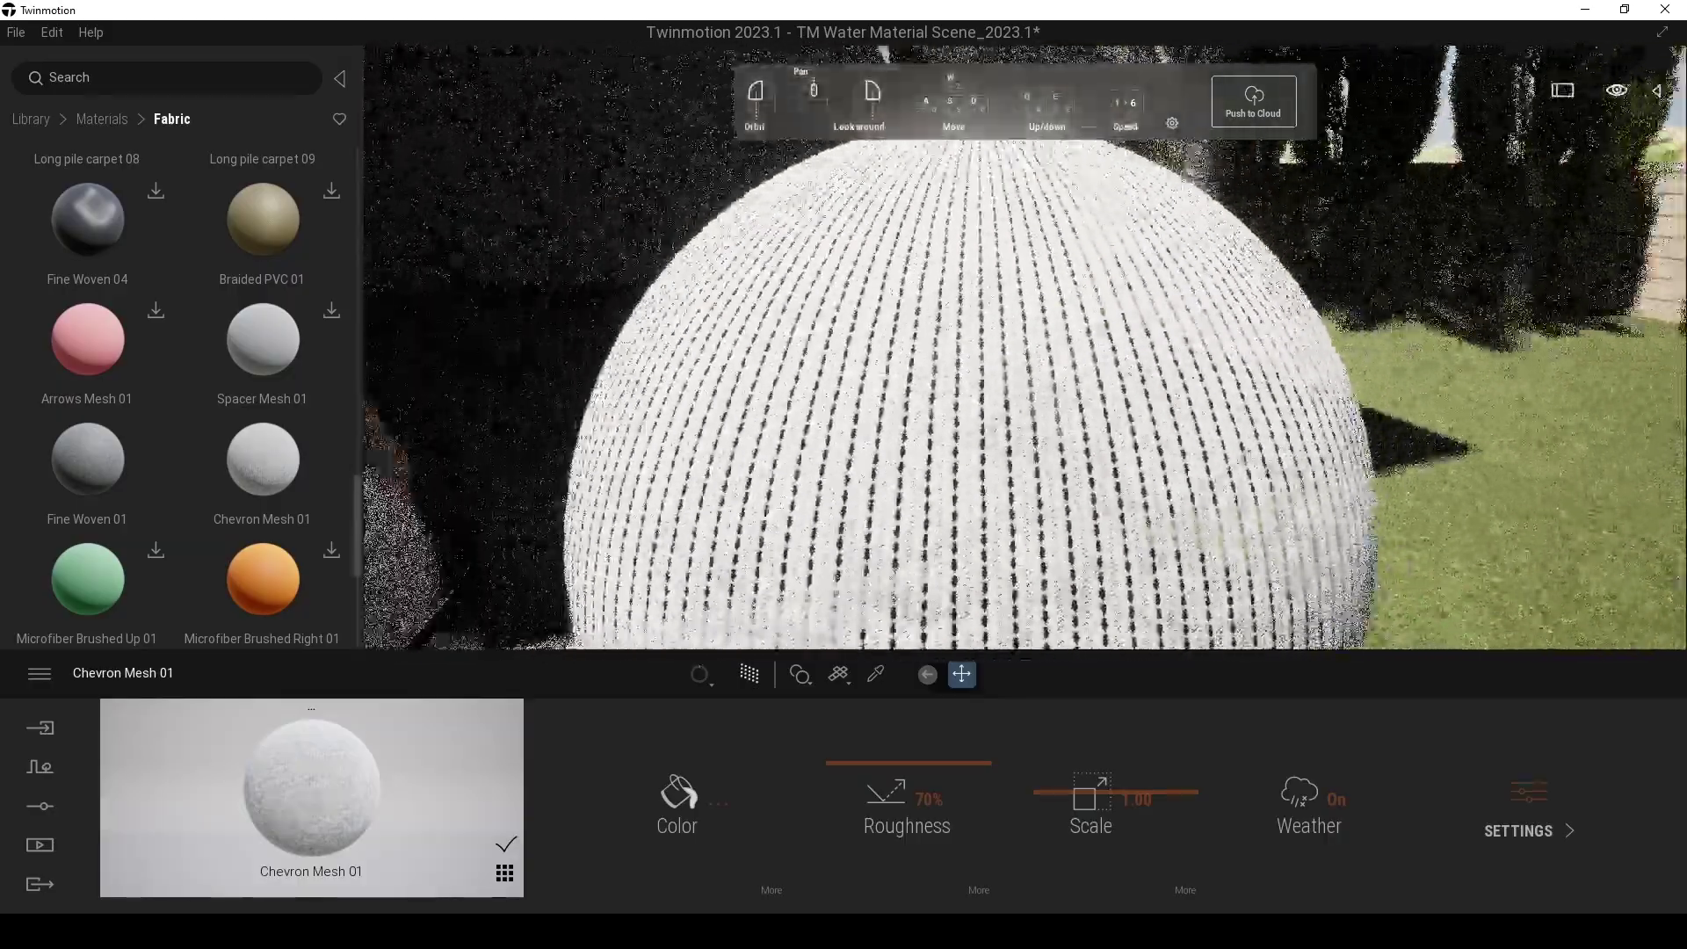
key("s")
mouse_move(1250, 382)
right_mouse_down()
mouse_move(1098, 382)
mouse_move(1250, 383)
right_mouse_up()
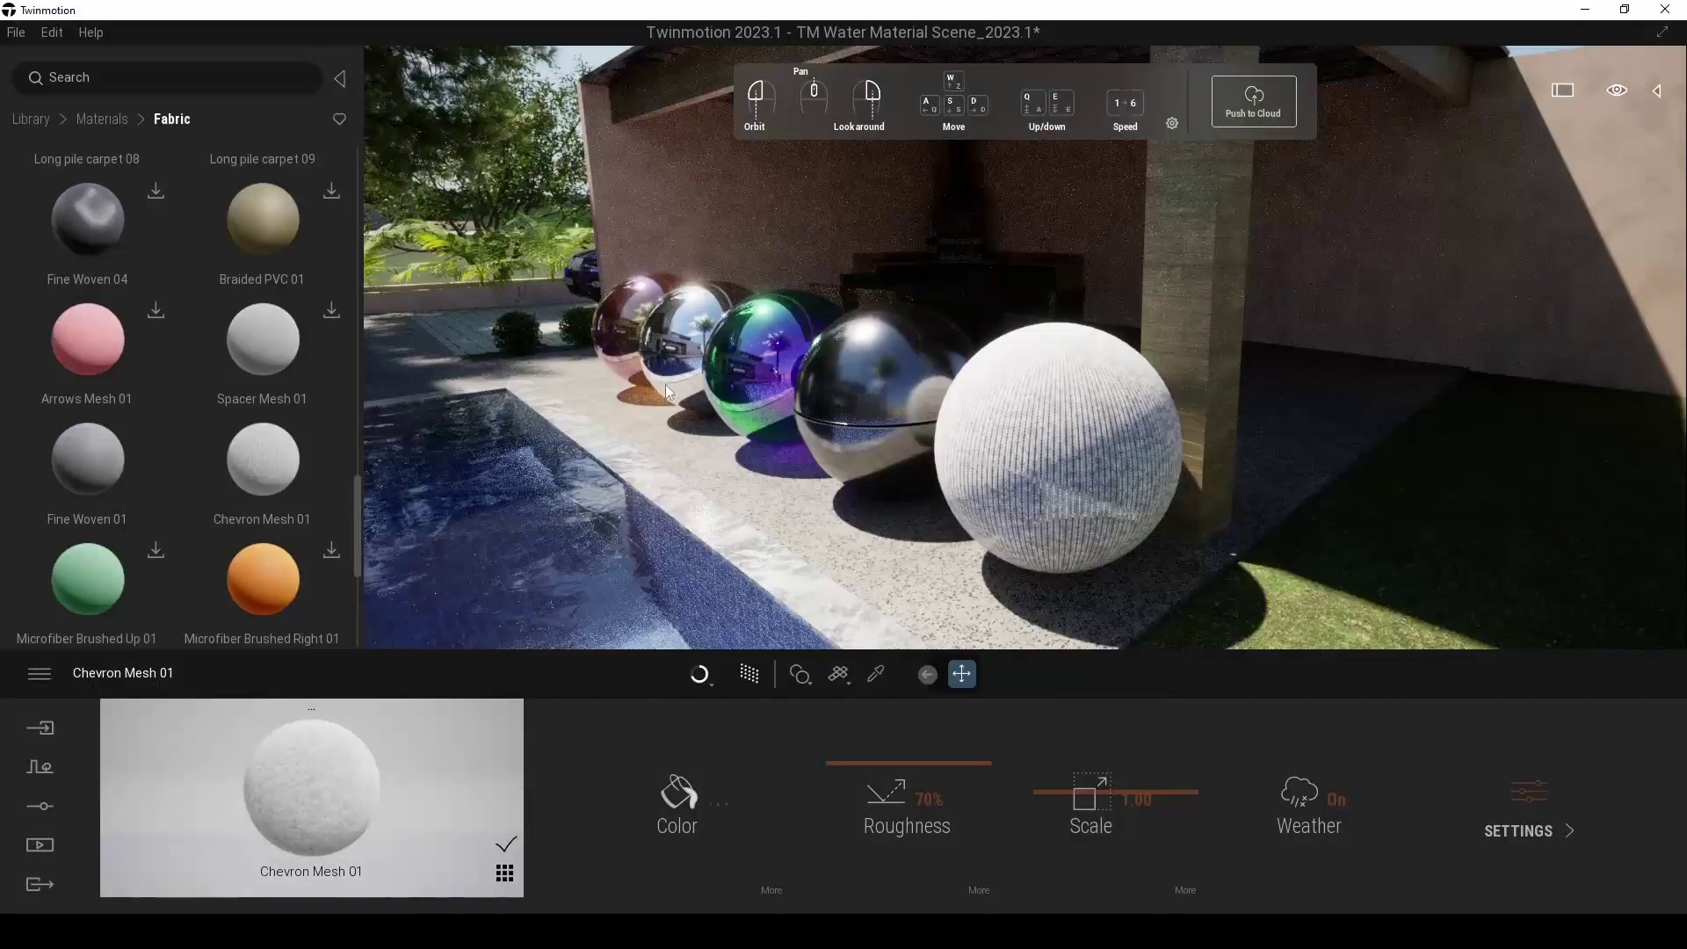
- Apply Fine Woven 01 to the dark metallic sphere beside the Chevron Mesh sphere and compare the two fabrics
scroll(980, 439, "up", 2)
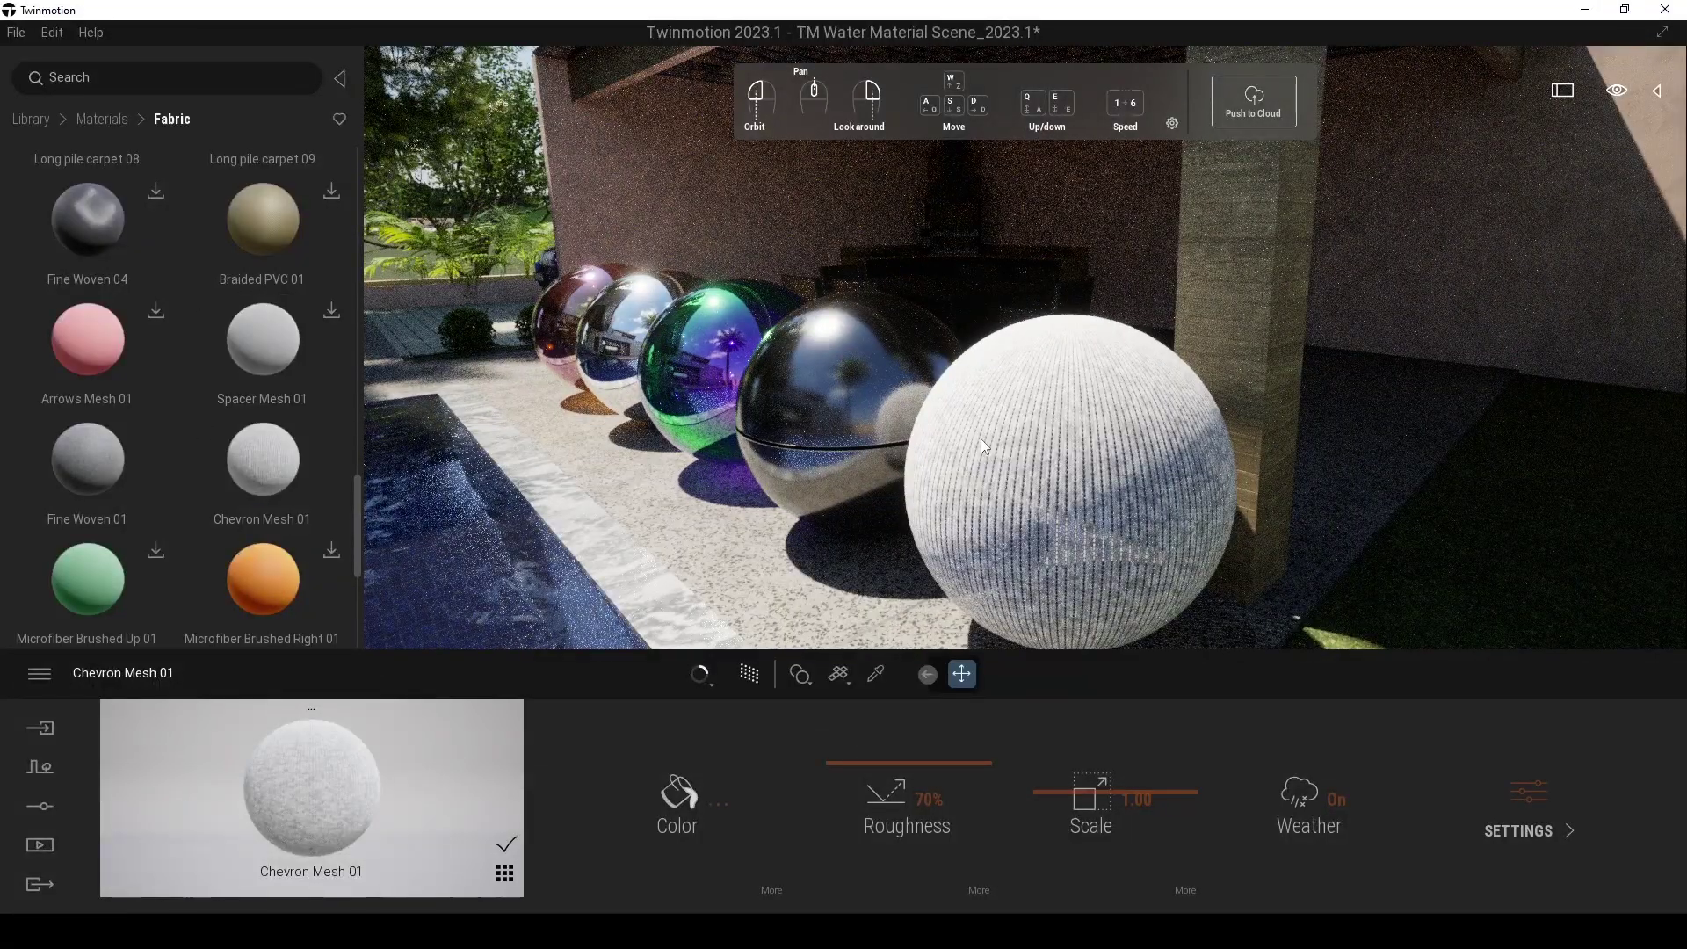
left_click_drag(97, 452, 1054, 399)
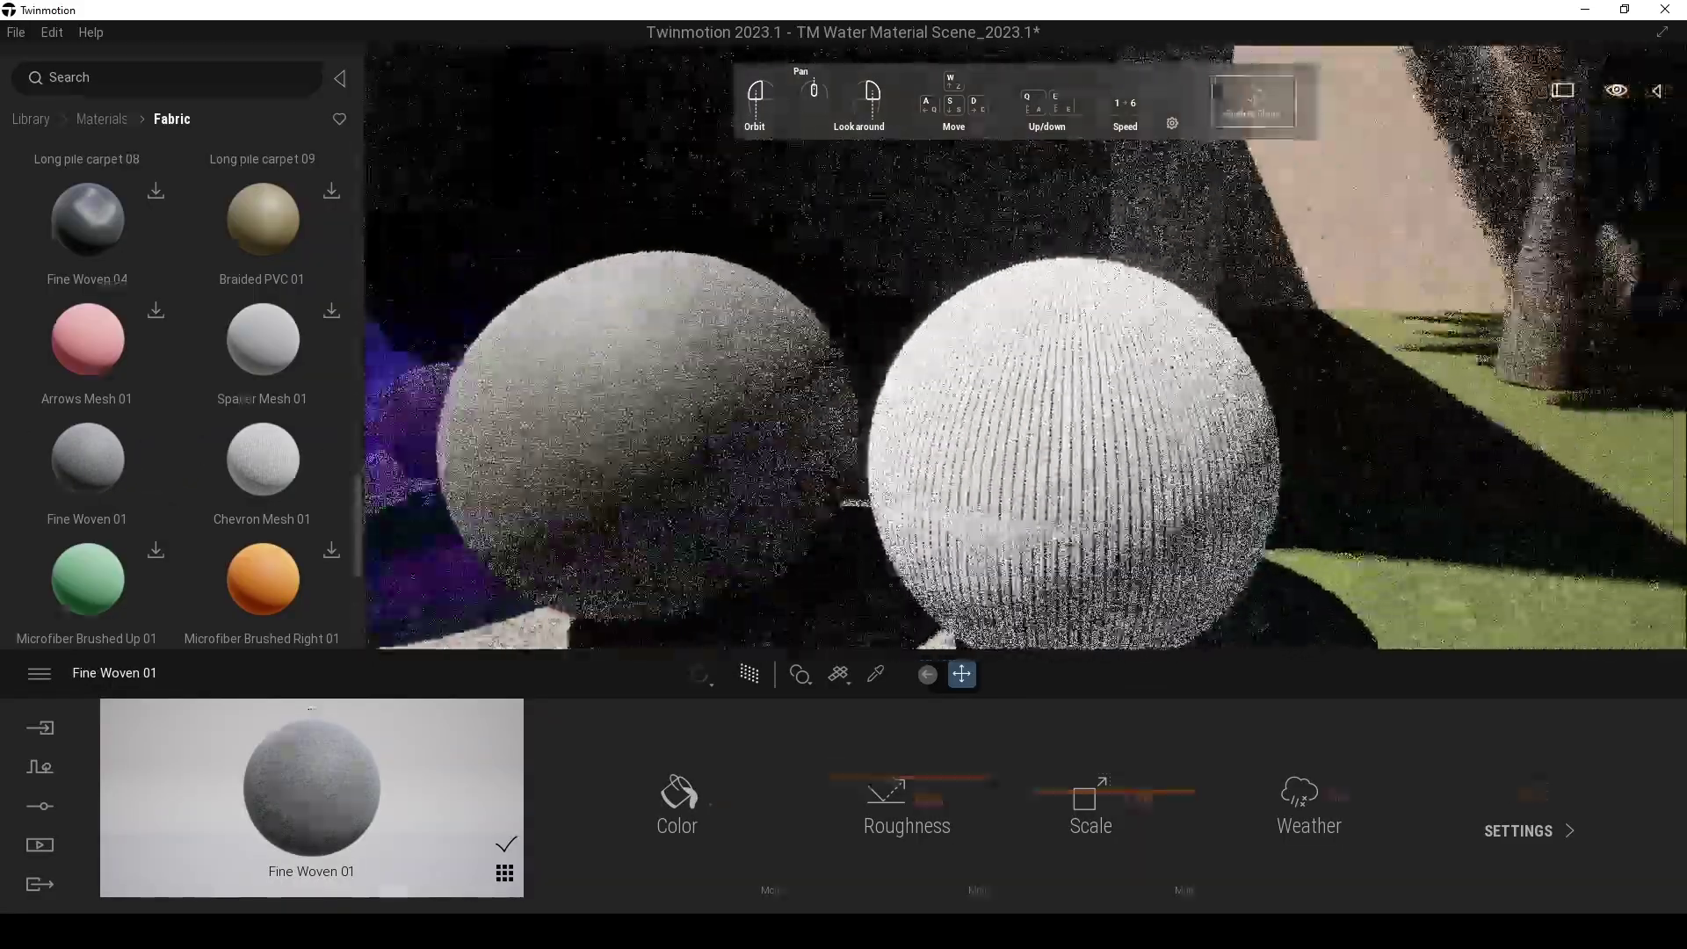
middle_click_drag(838, 413, 1020, 376)
key("s")
key("a")
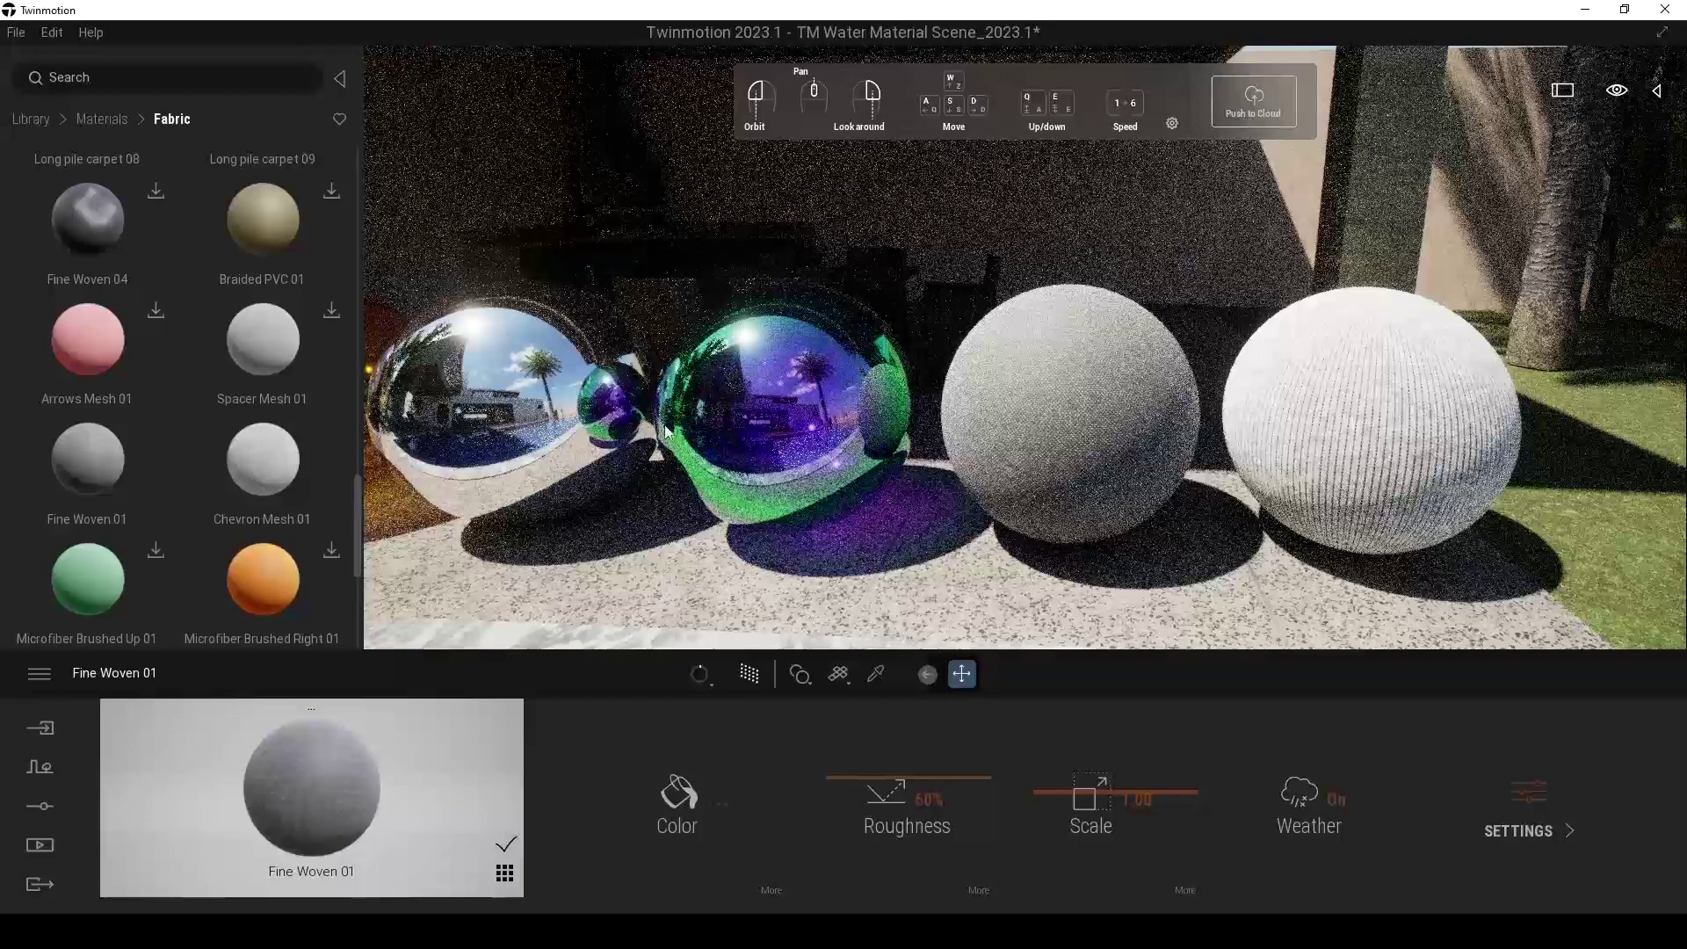
- Download the Felt 01 and Microfiber Brushed Down 01 fabrics, and apply Felt 01 to the green-purple iridescent sphere
scroll(131, 423, "down", 5)
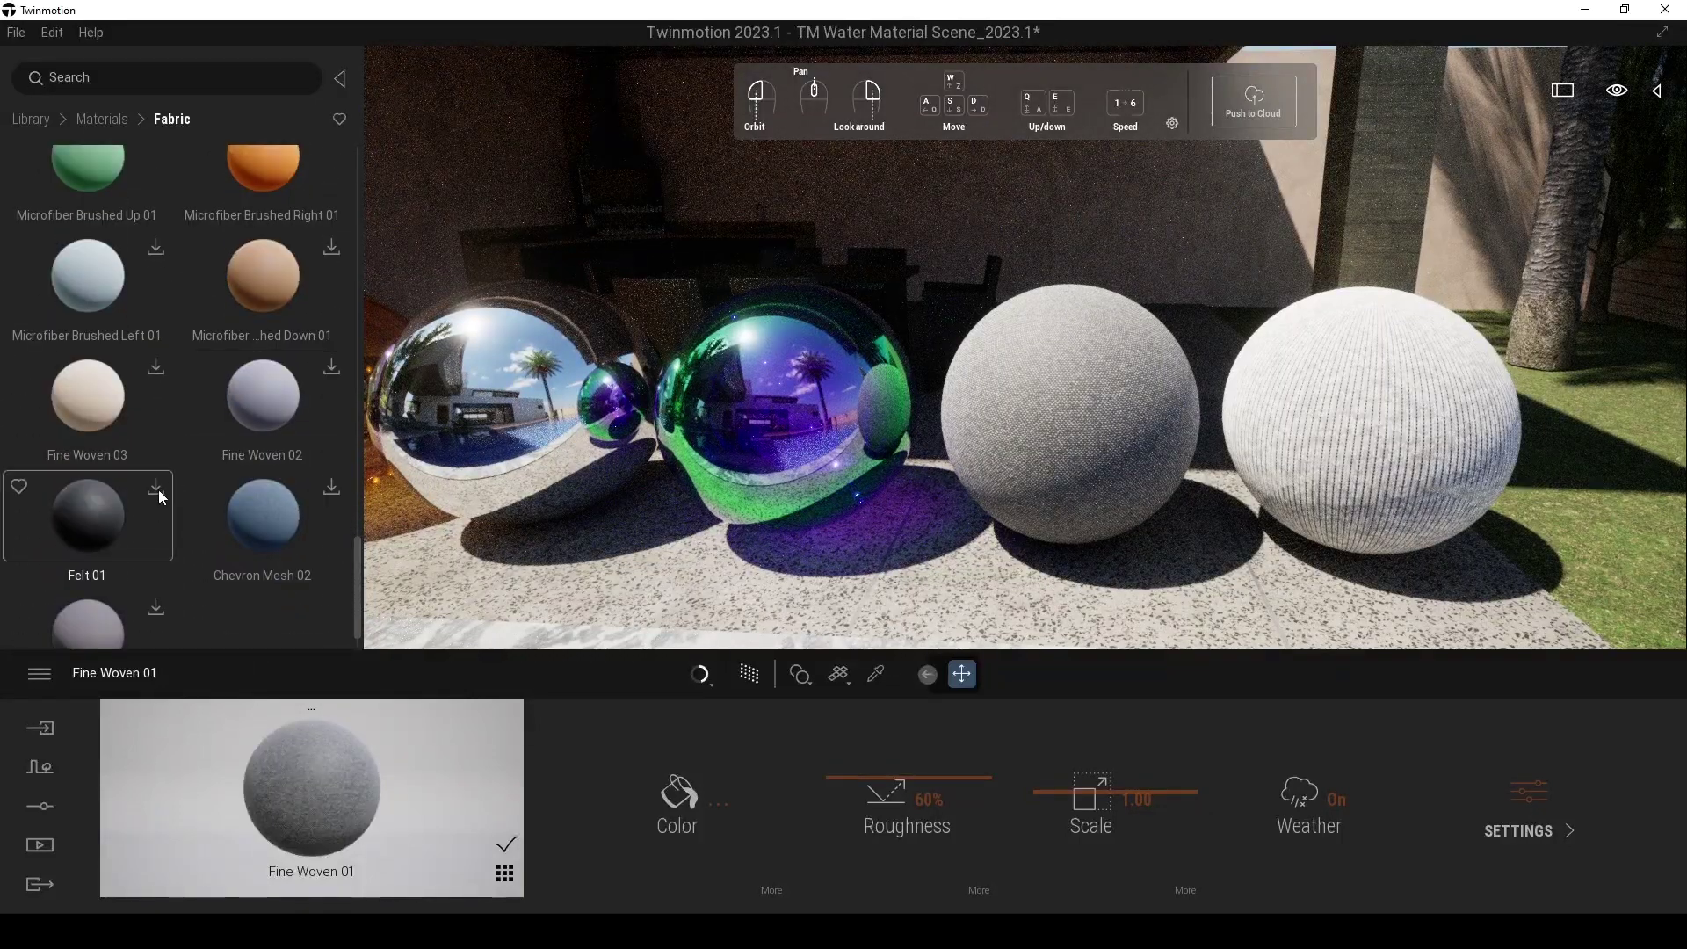
left_click(157, 489)
scroll(158, 487, "down", 1)
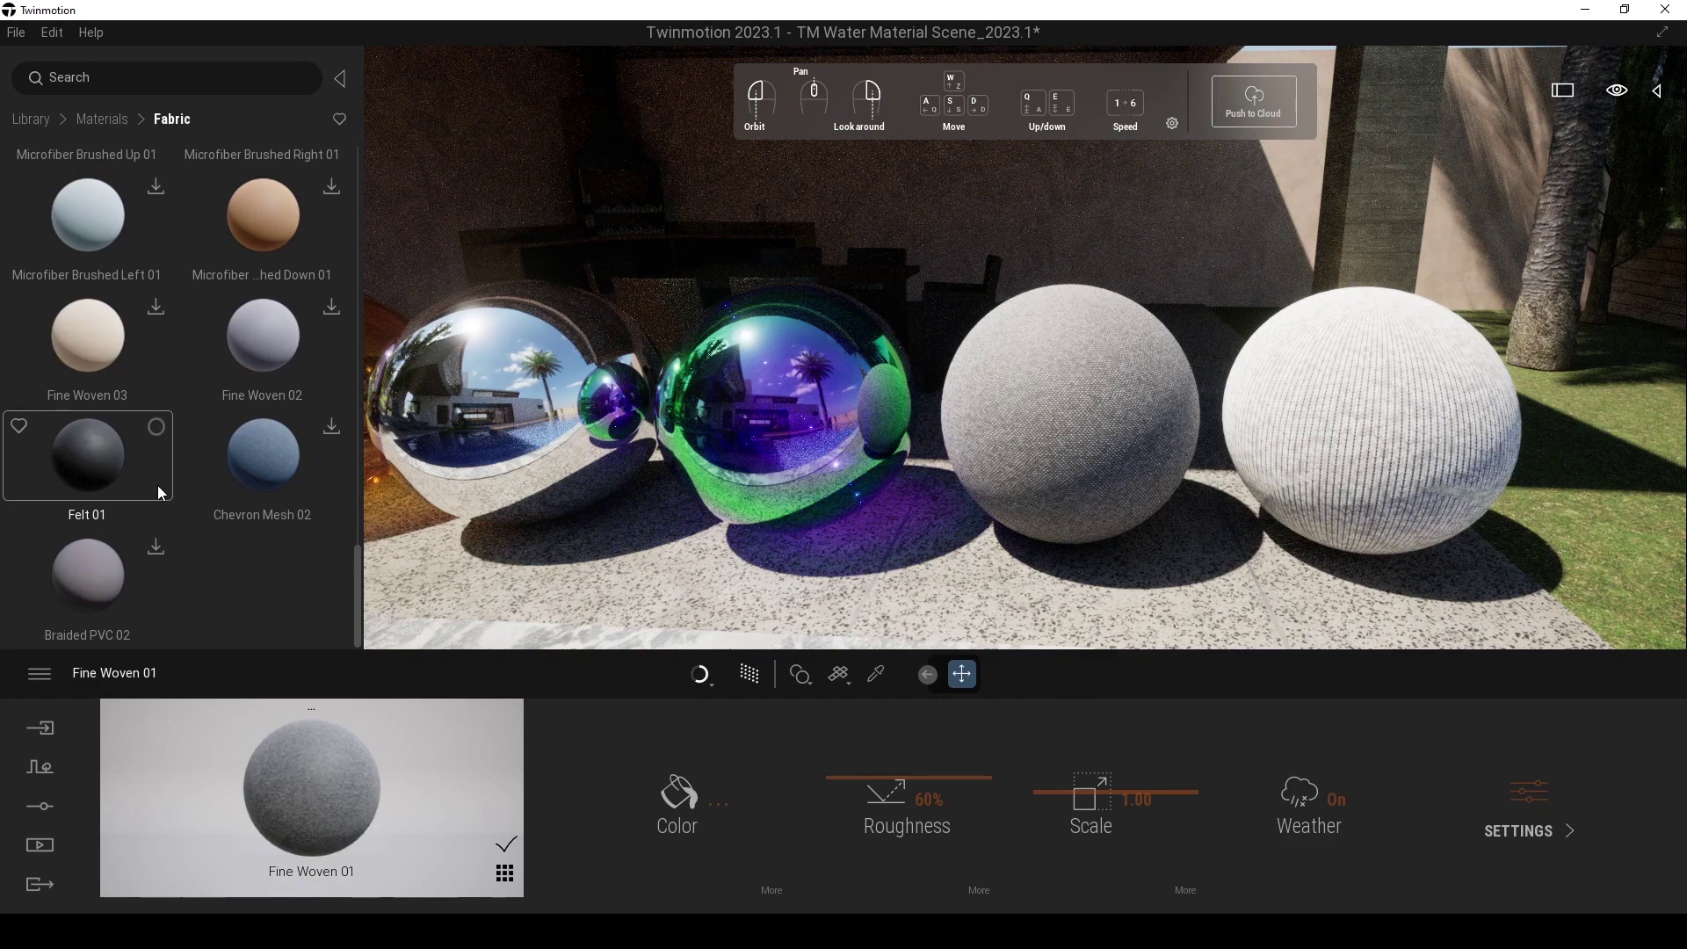
scroll(211, 450, "up", 2)
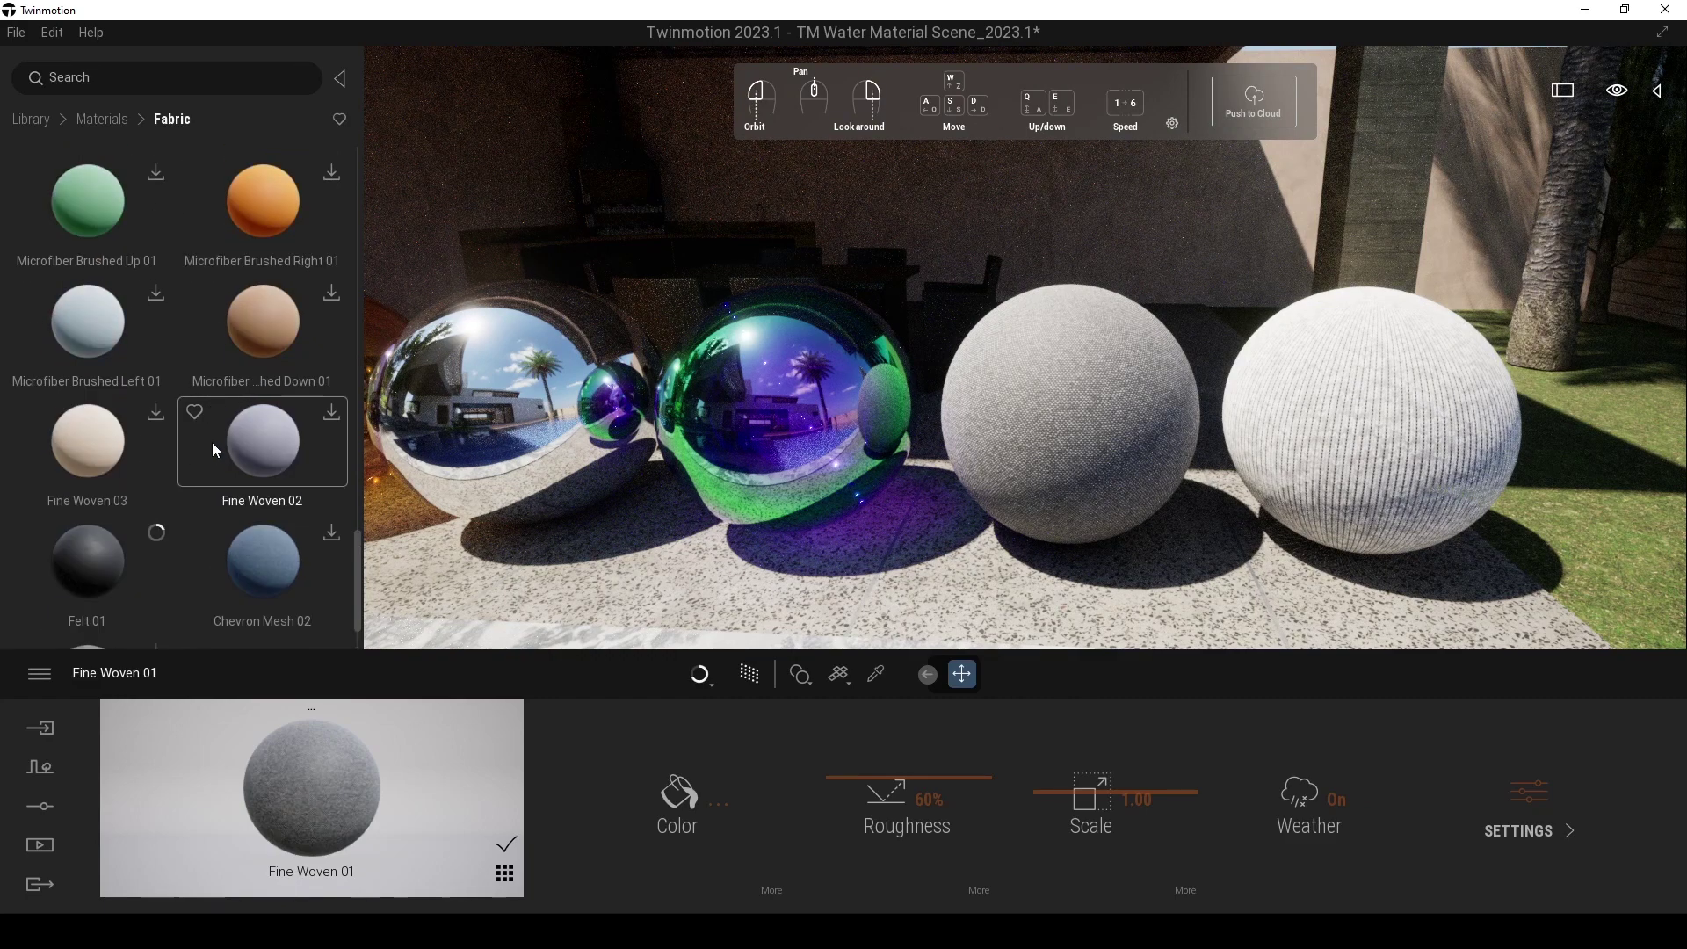
left_click(334, 295)
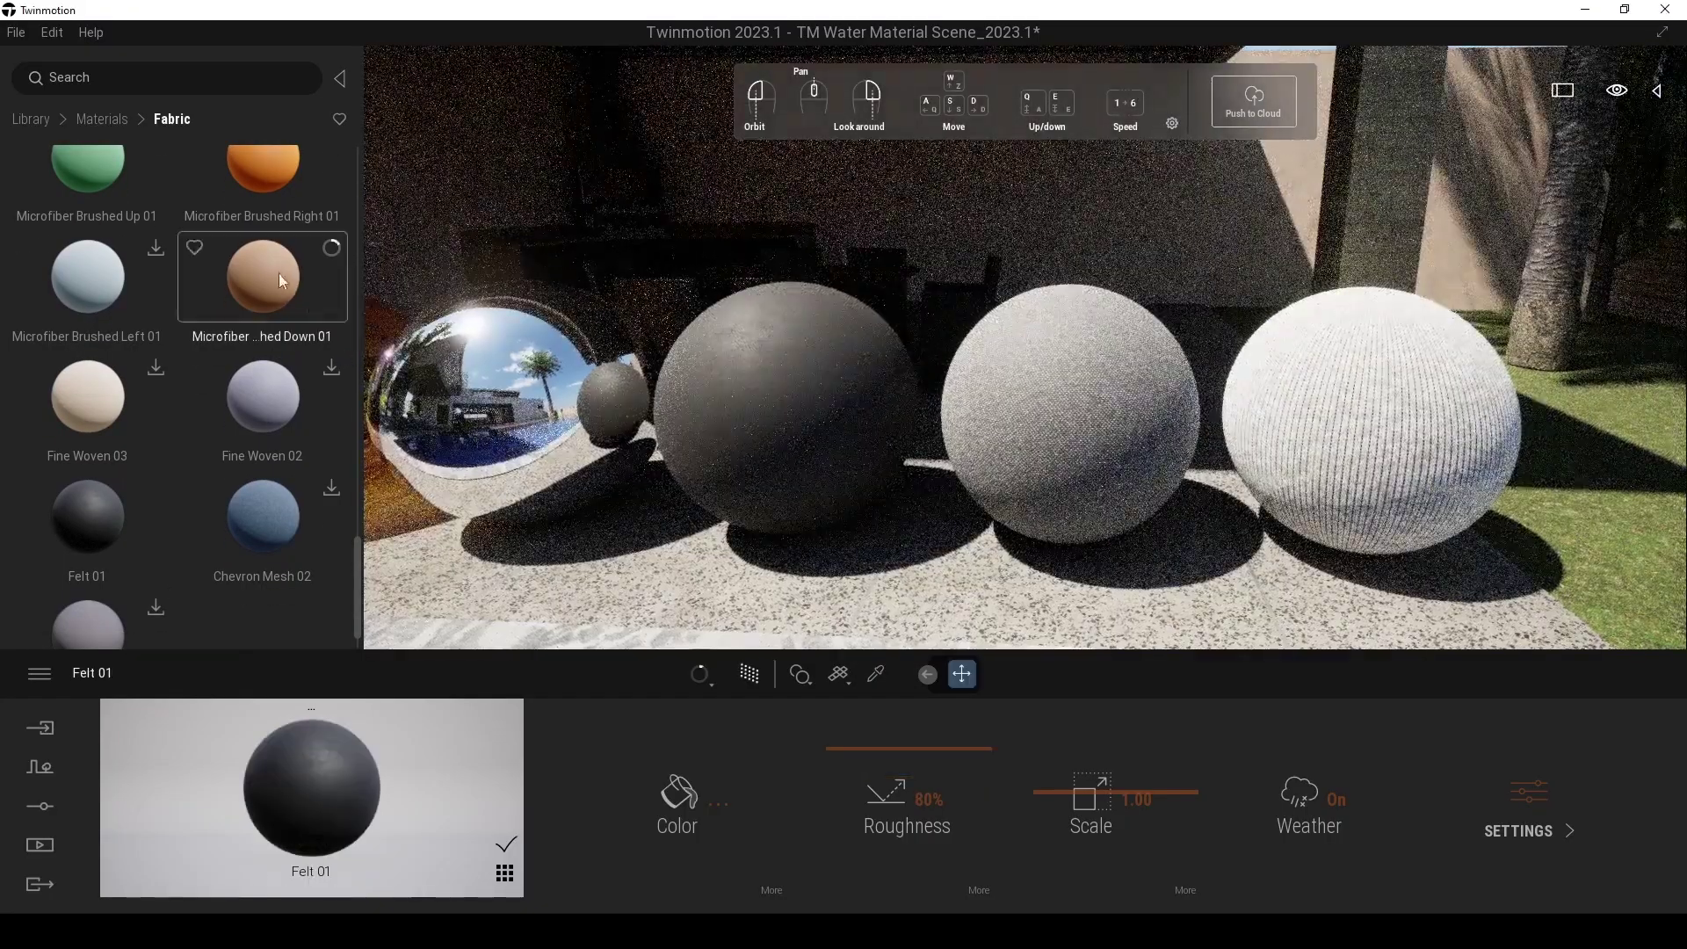
right_click_drag(857, 360, 806, 432)
key("w")
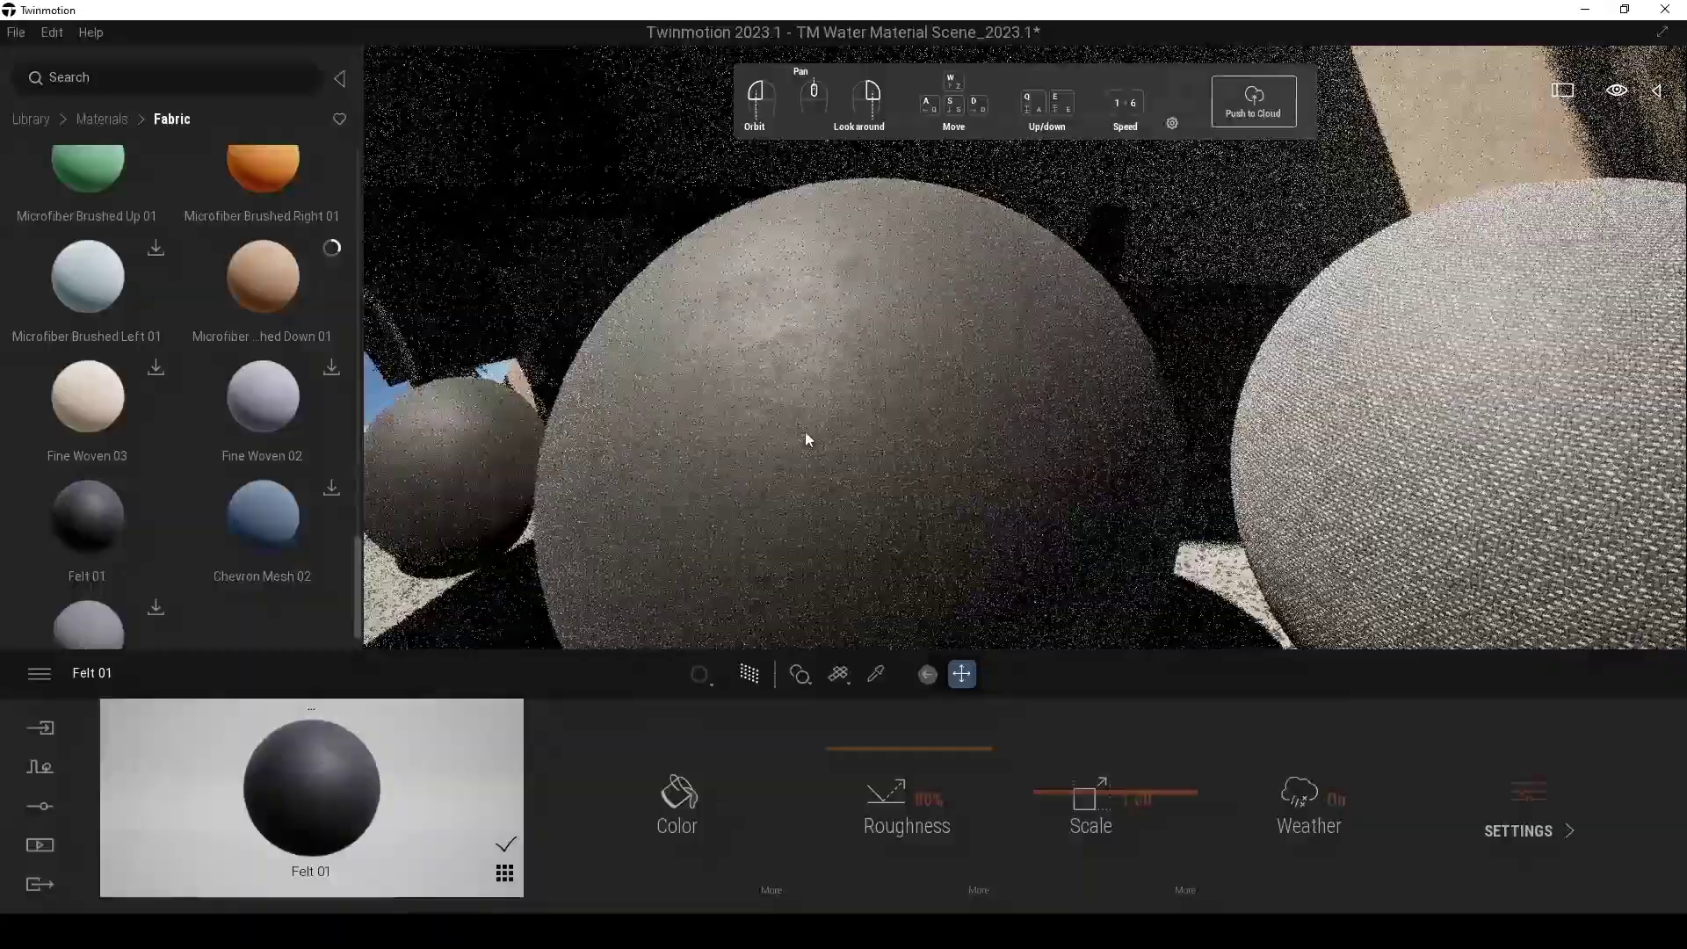
- Apply Microfiber Brushed Down 01 to the orange-tinted glass sphere, inspect its surface closely, and view the whole row of spheres
scroll(1024, 349, "down", 8)
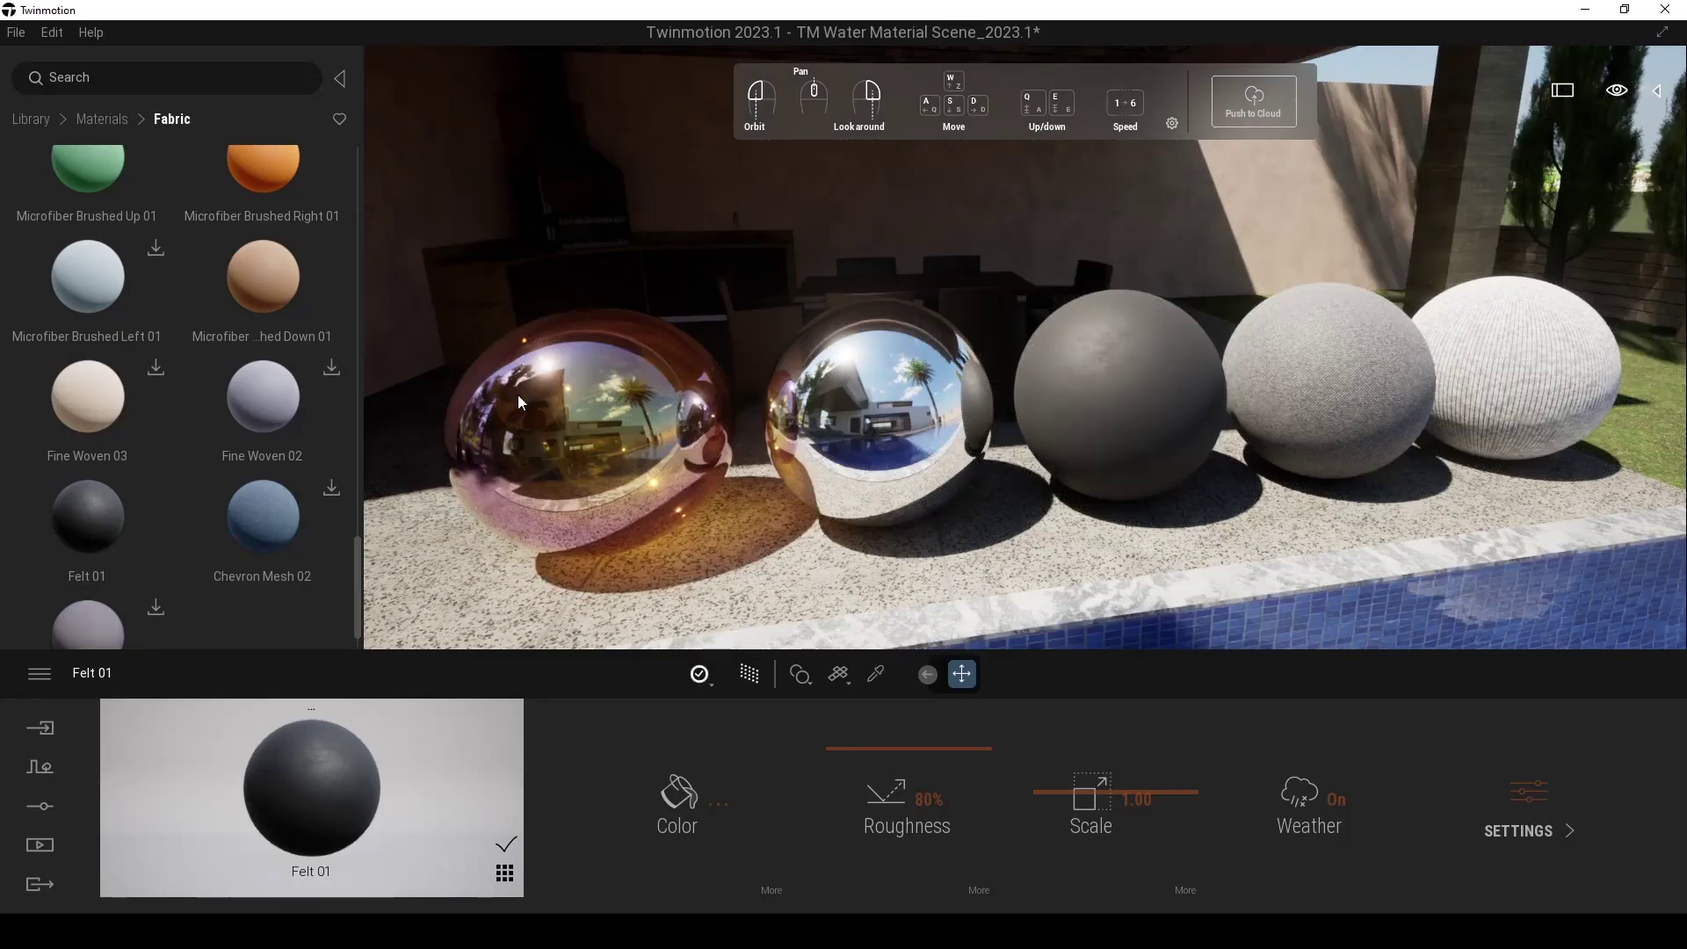
left_click_drag(262, 282, 555, 378)
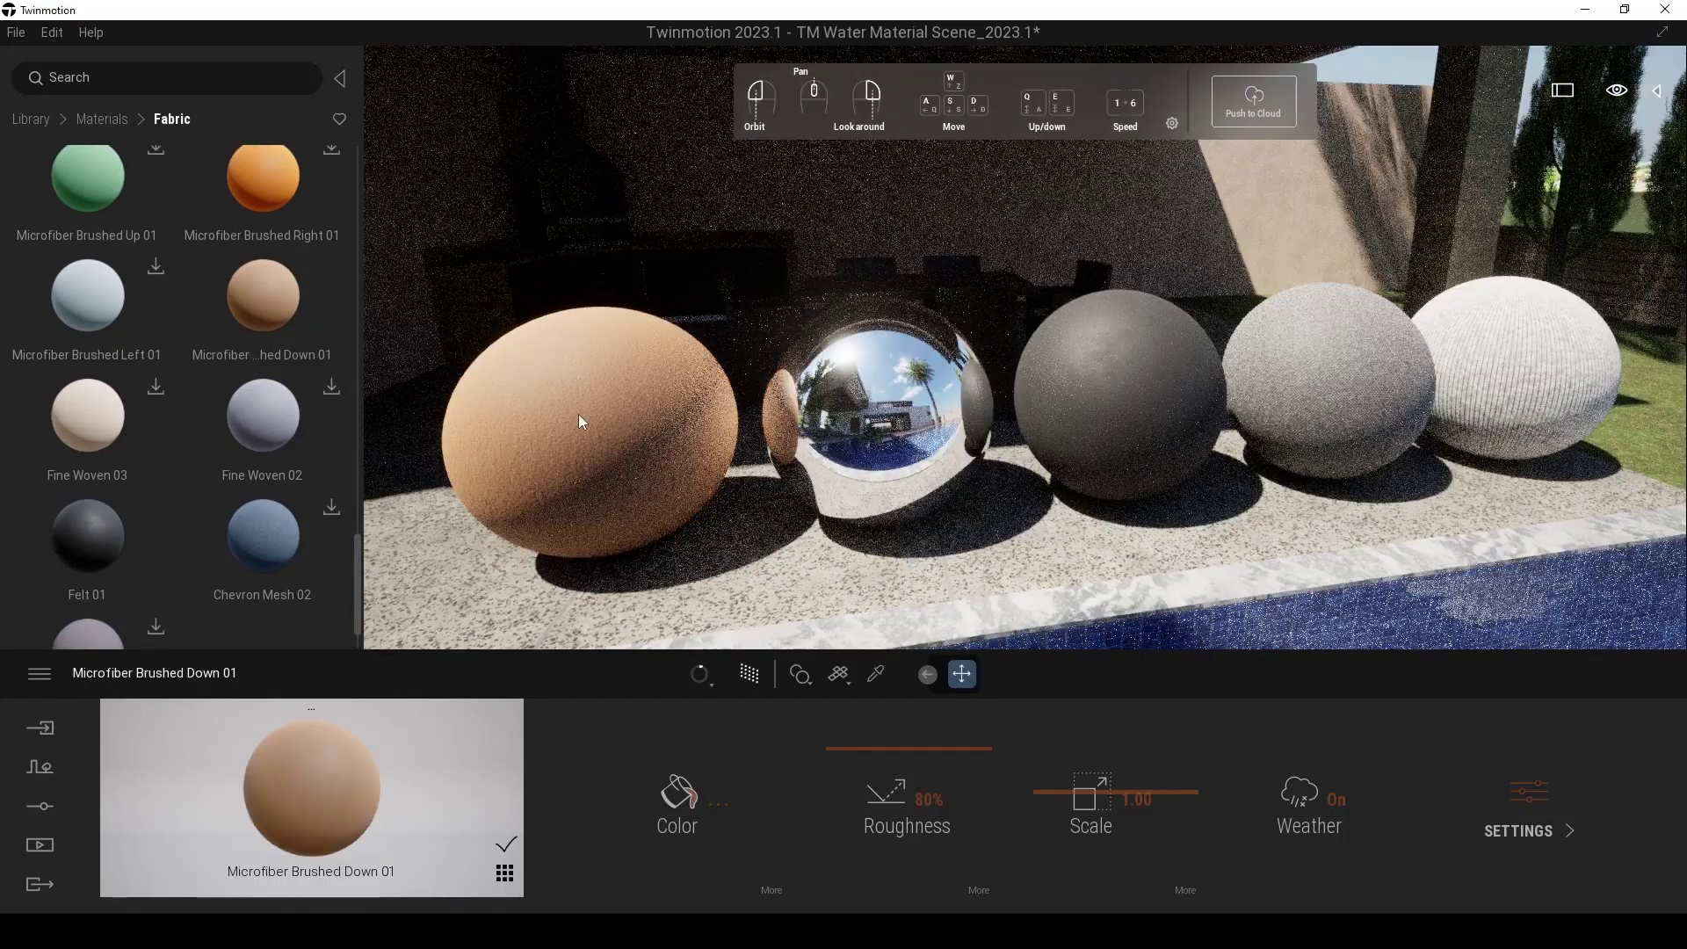
right_click_drag(579, 414, 457, 414)
key("w")
right_click_drag(720, 414, 527, 415)
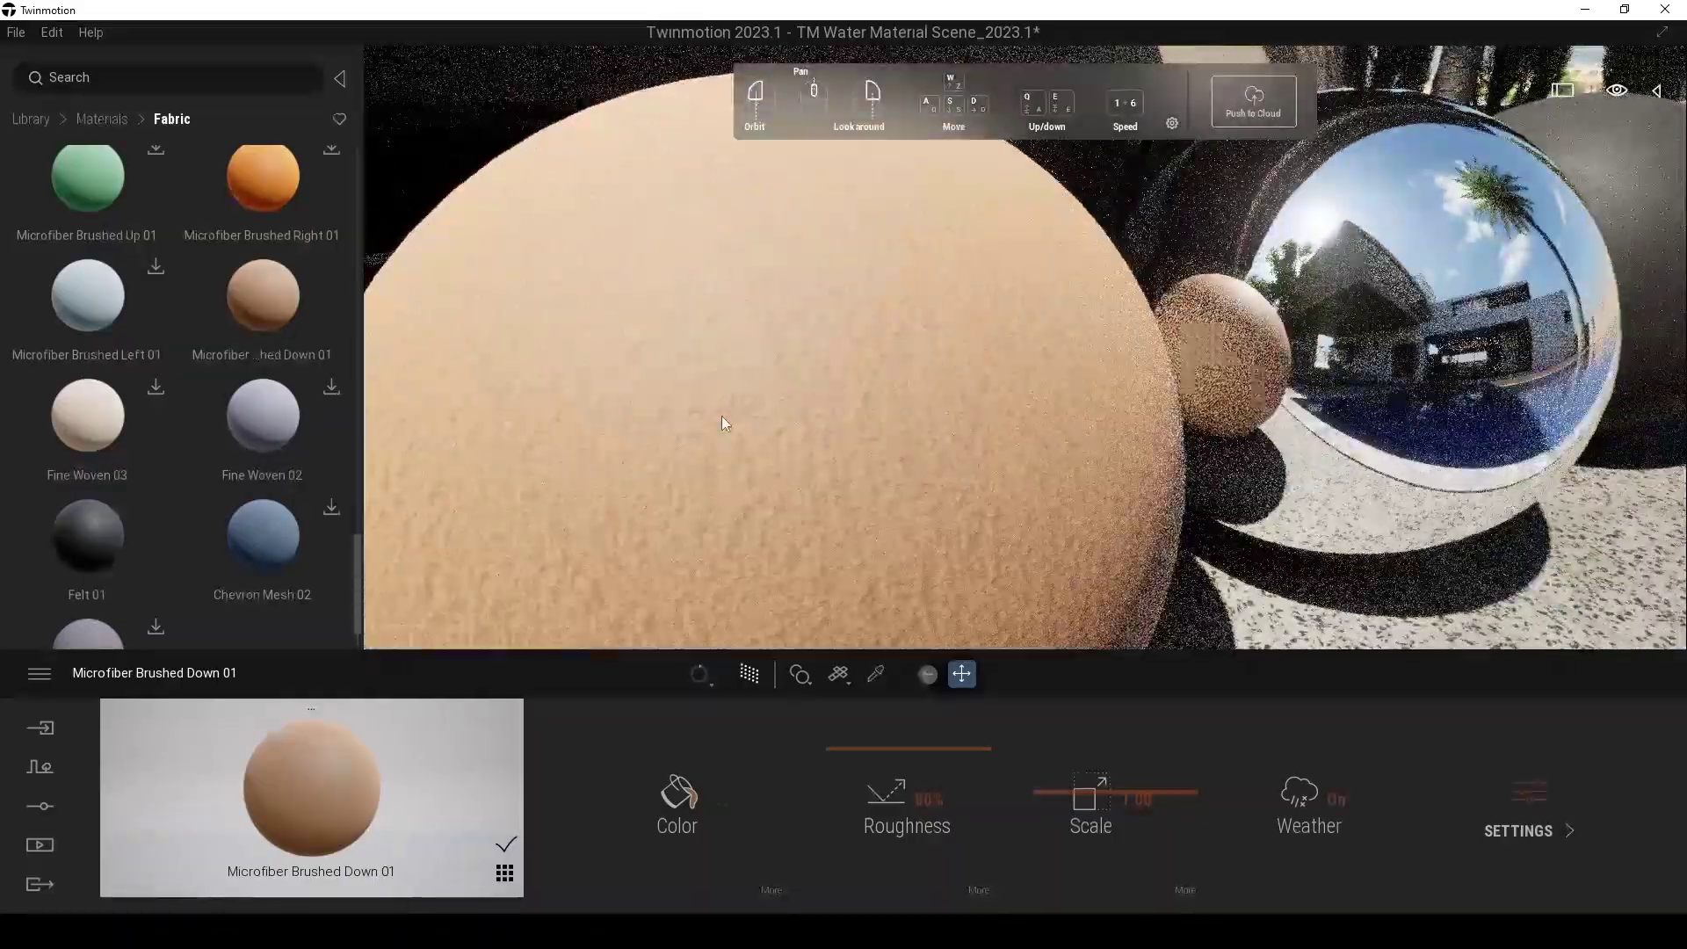
right_click_drag(710, 406, 859, 406)
key("s")
scroll(718, 425, "down", 6)
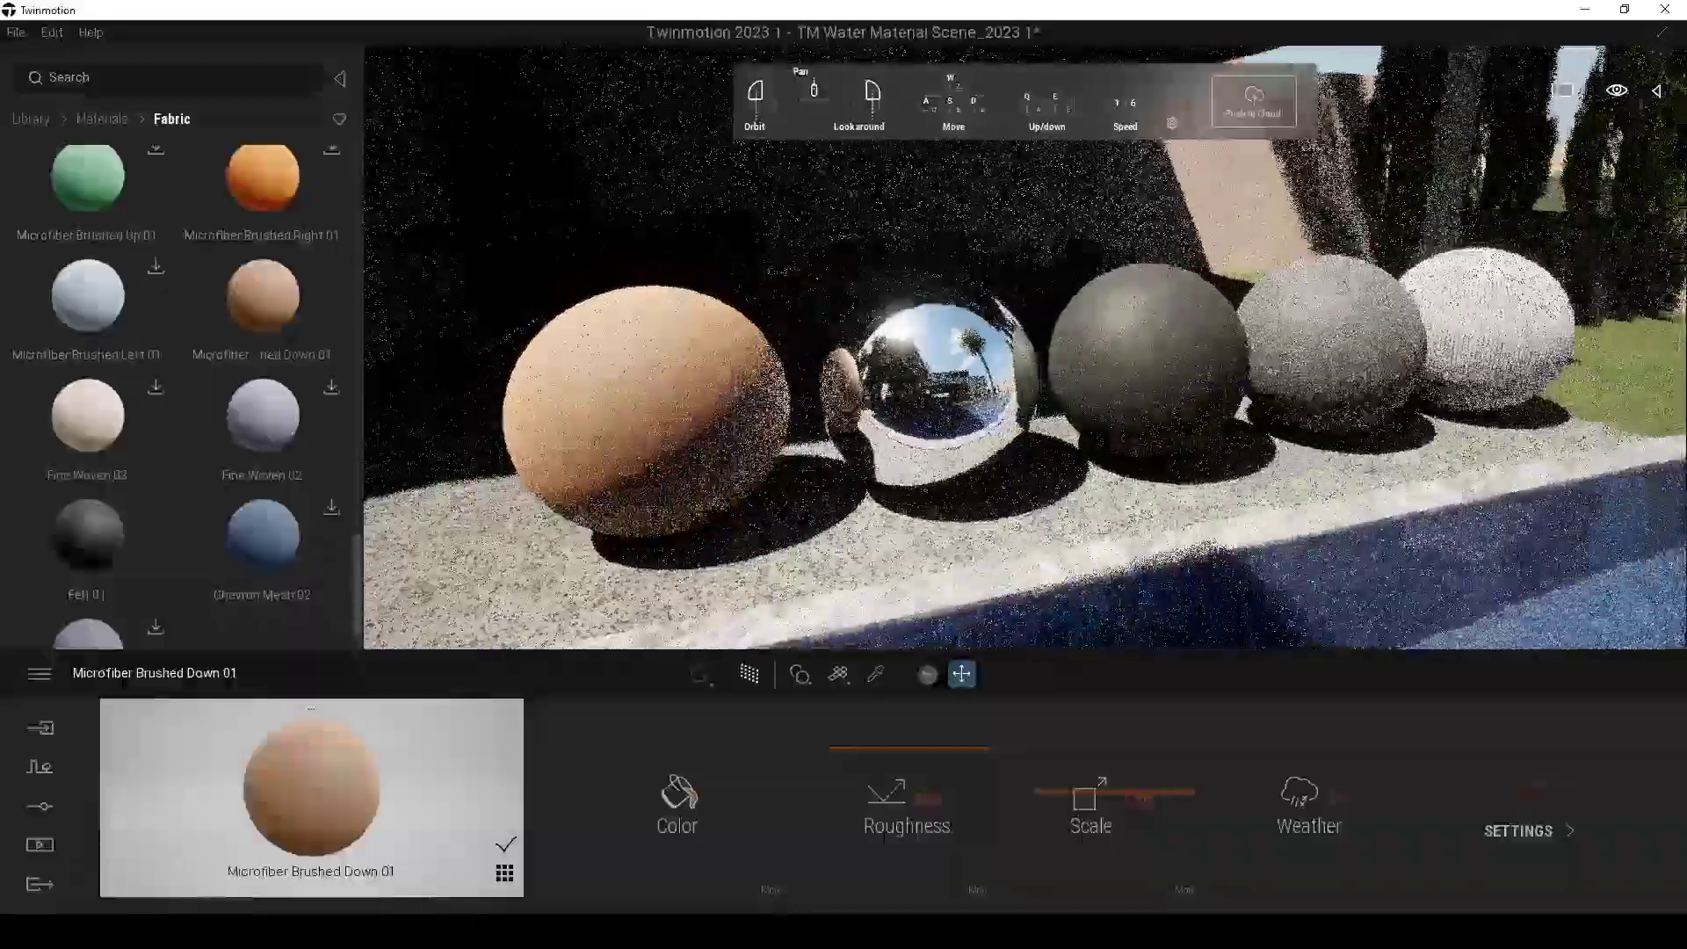
scroll(719, 424, "down", 1)
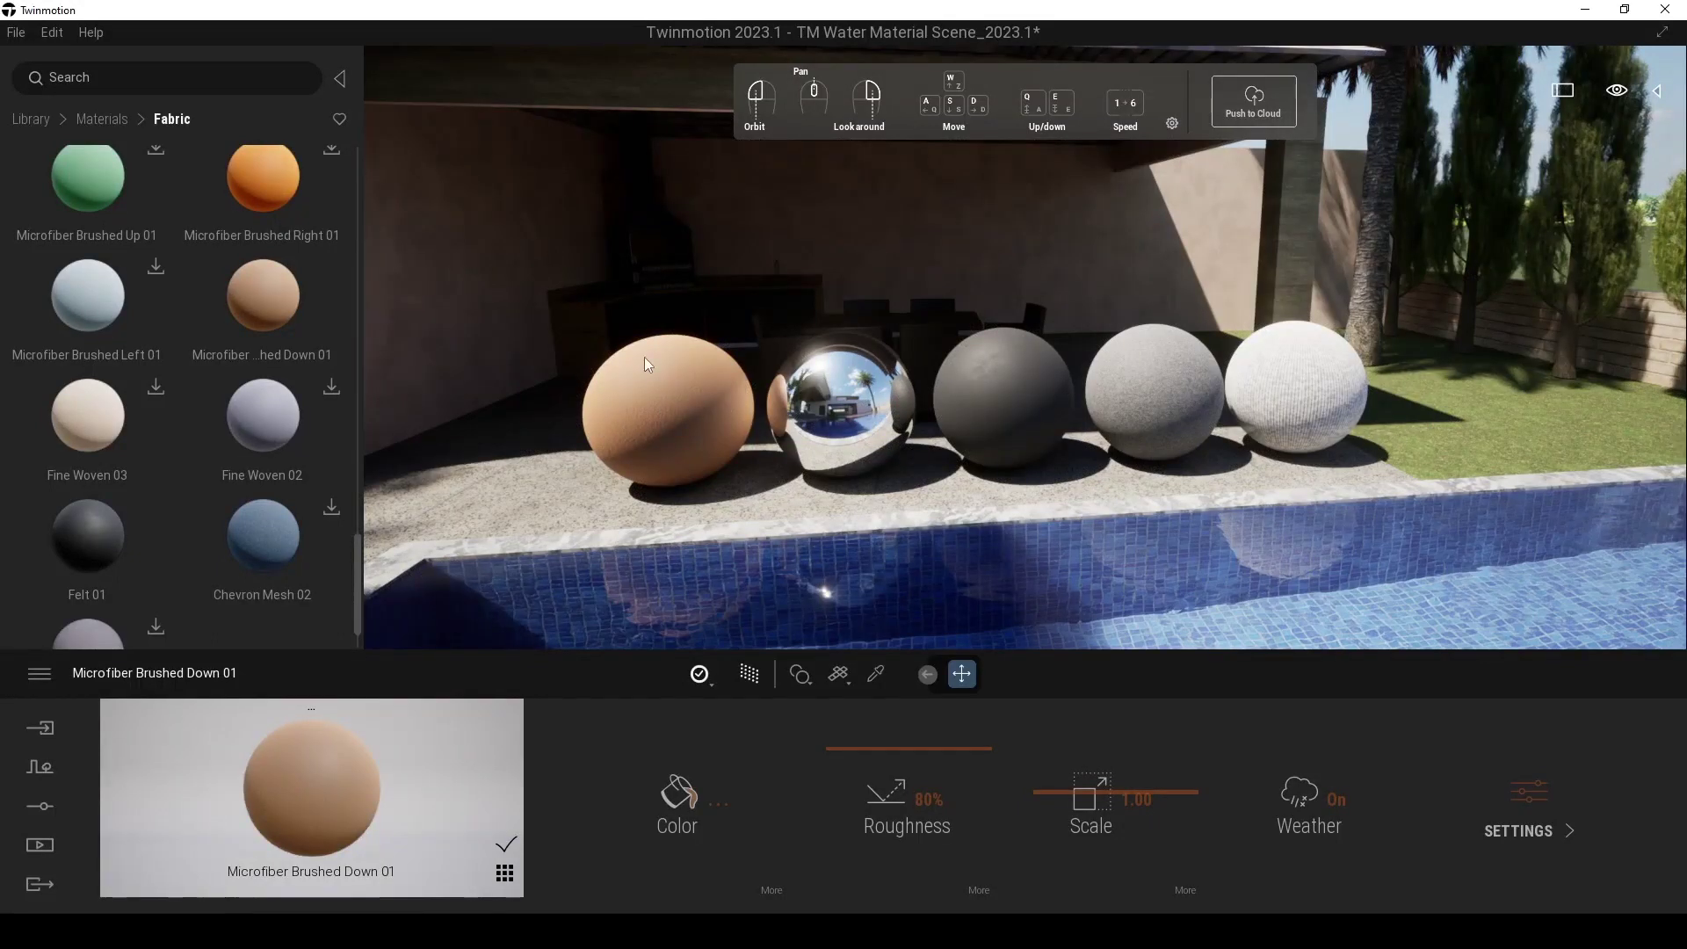
- Open the Day & Night Skies template from the Home panel without saving the current scene
left_click(16, 33)
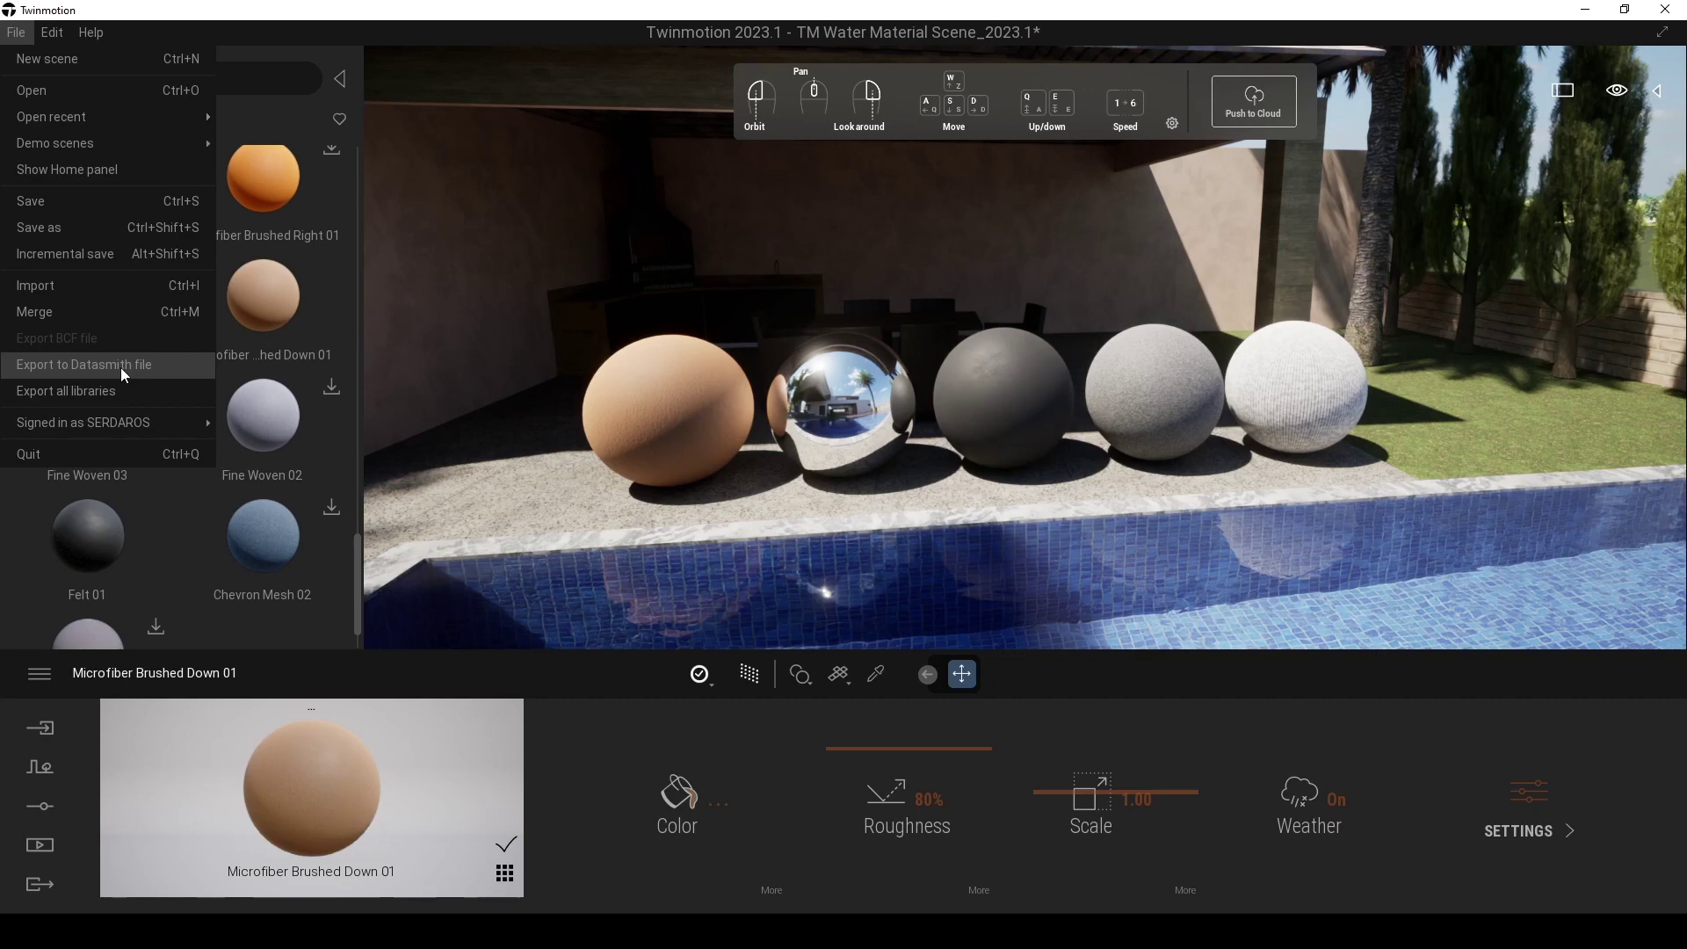
left_click(79, 181)
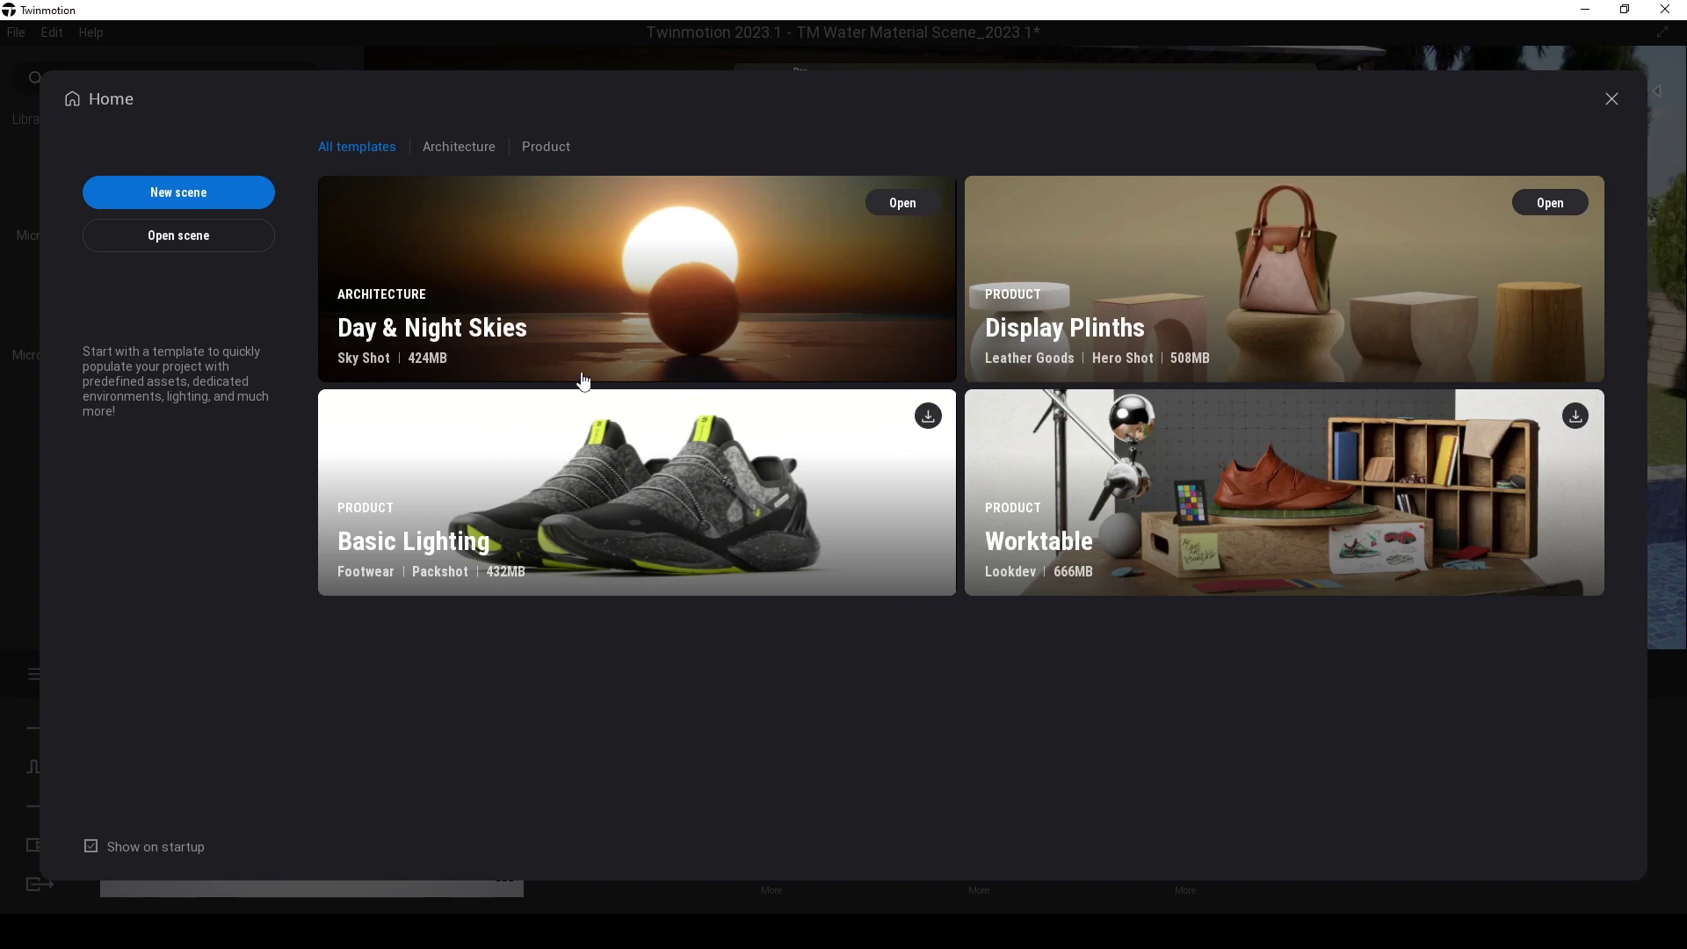
left_click(520, 298)
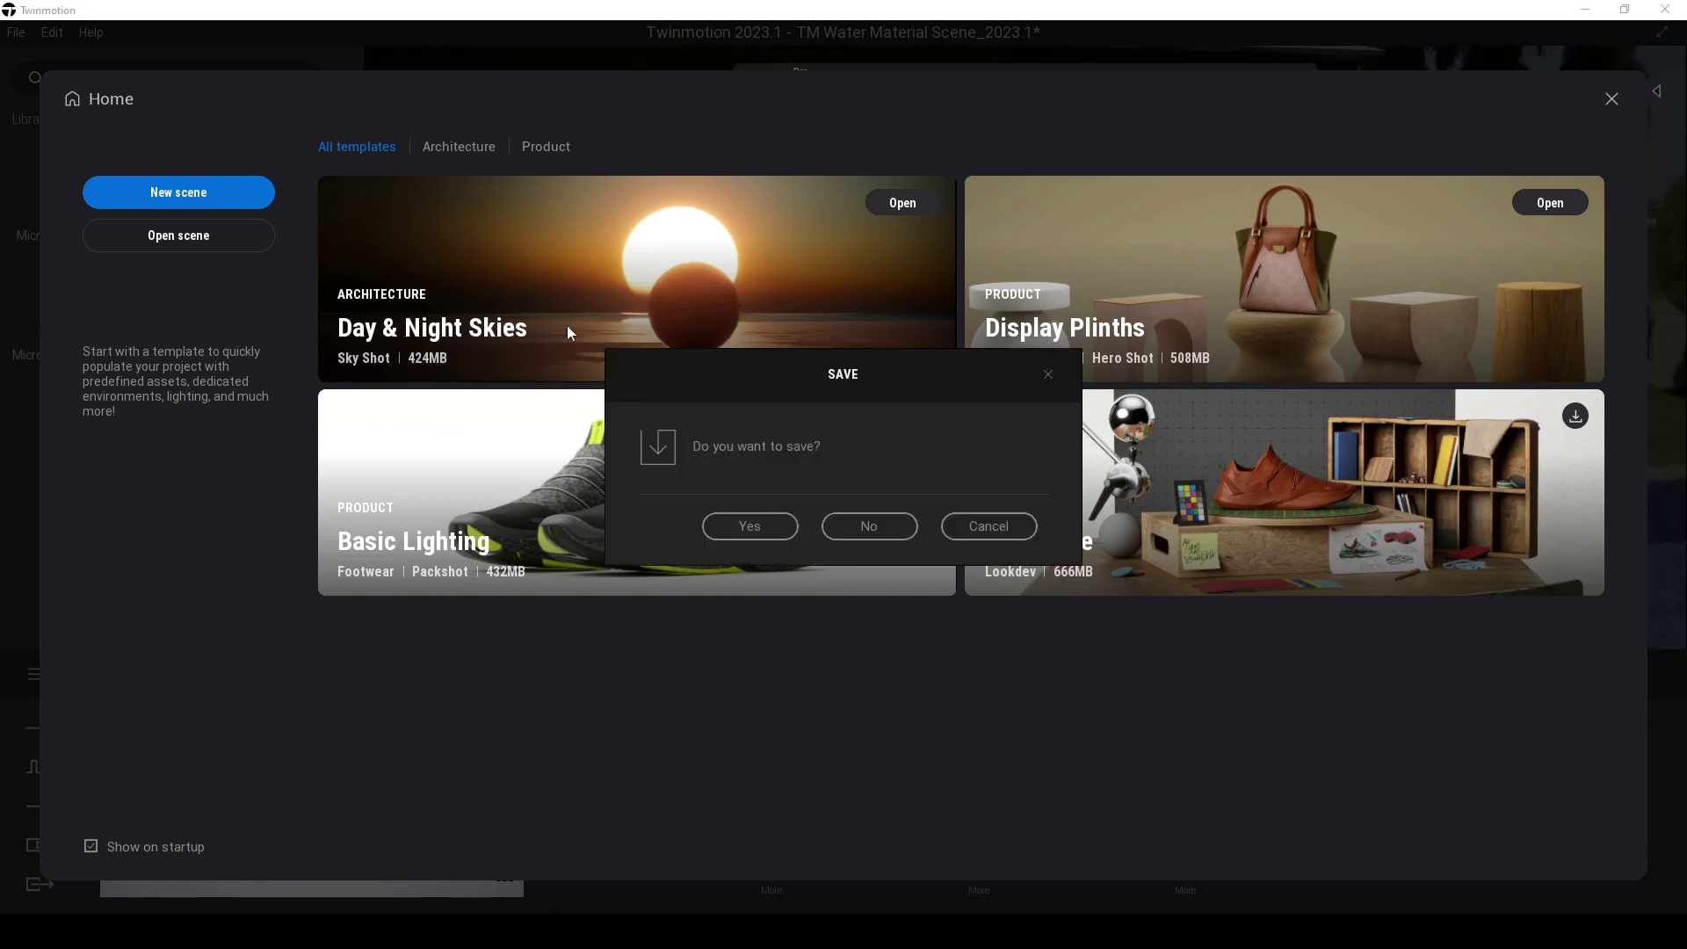
left_click(863, 529)
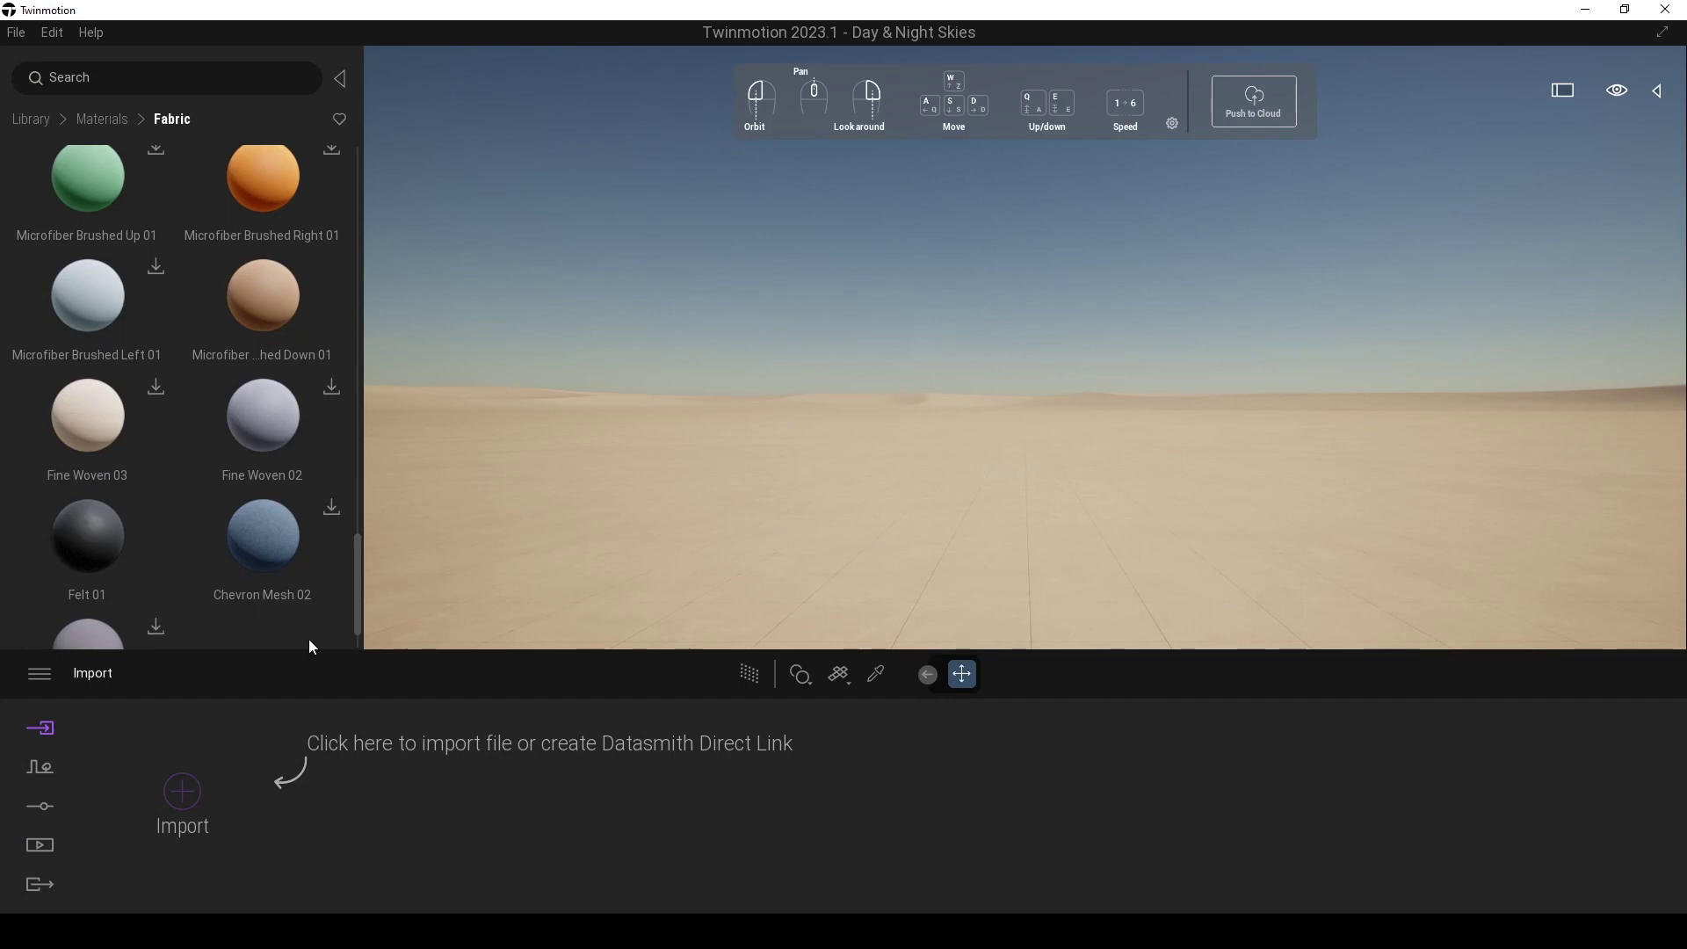
- Open the template's saved media images and preview the daytime skies from 1_Day through 7_Day
left_click(42, 846)
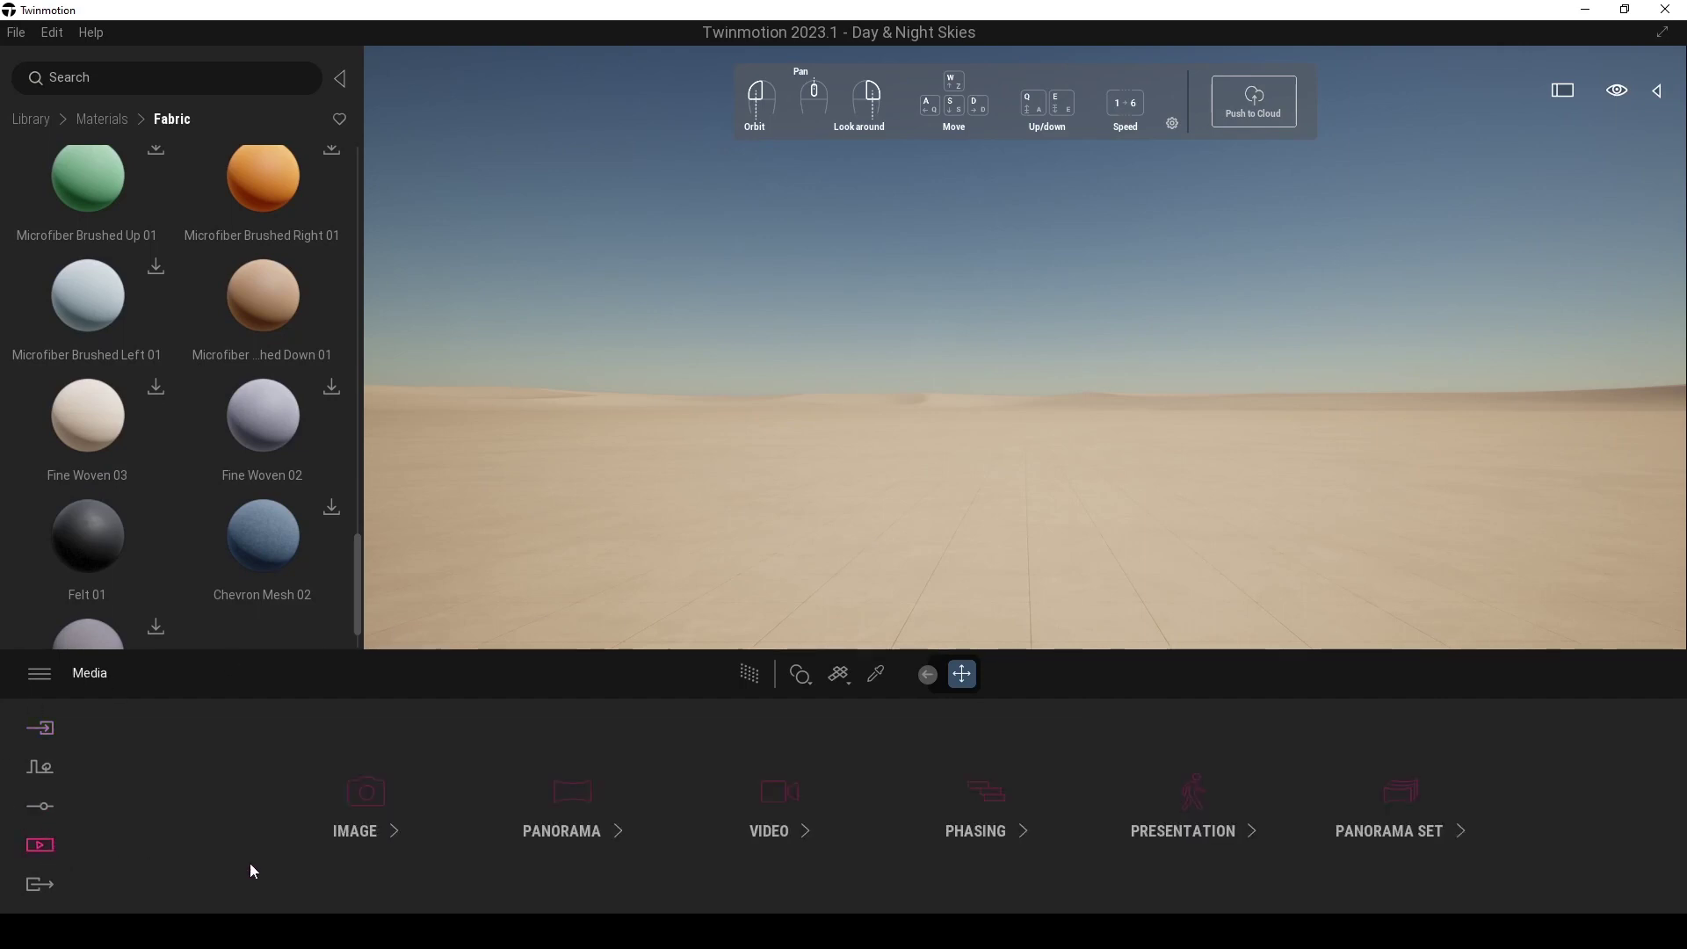
left_click(369, 813)
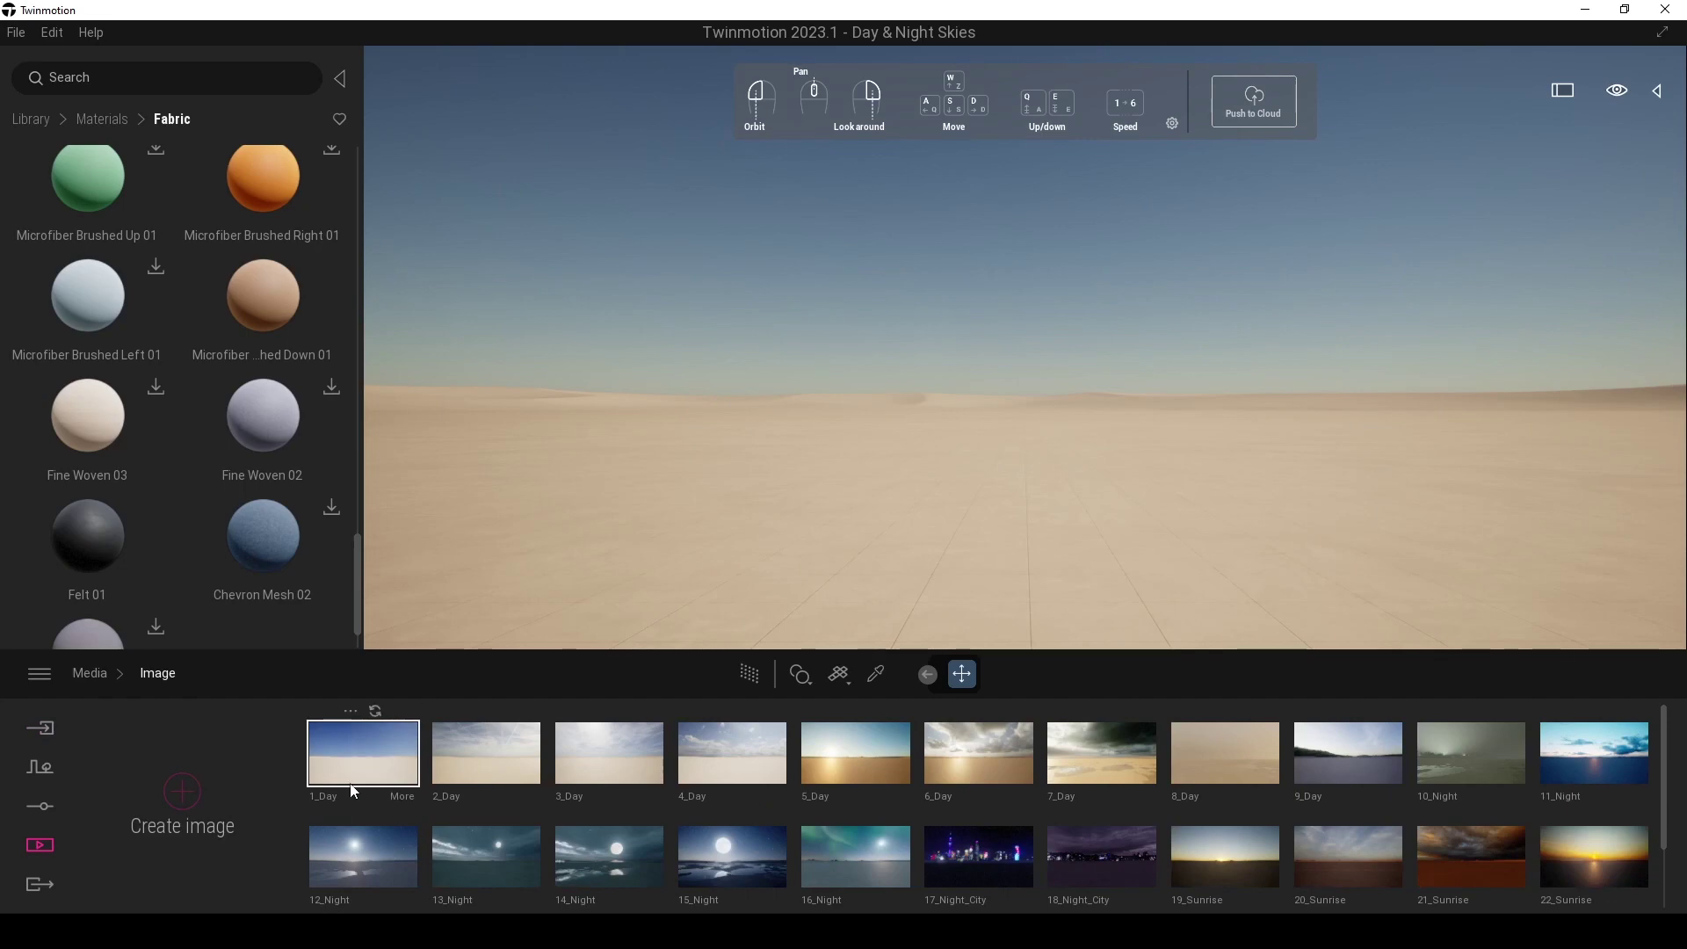
left_click(350, 789)
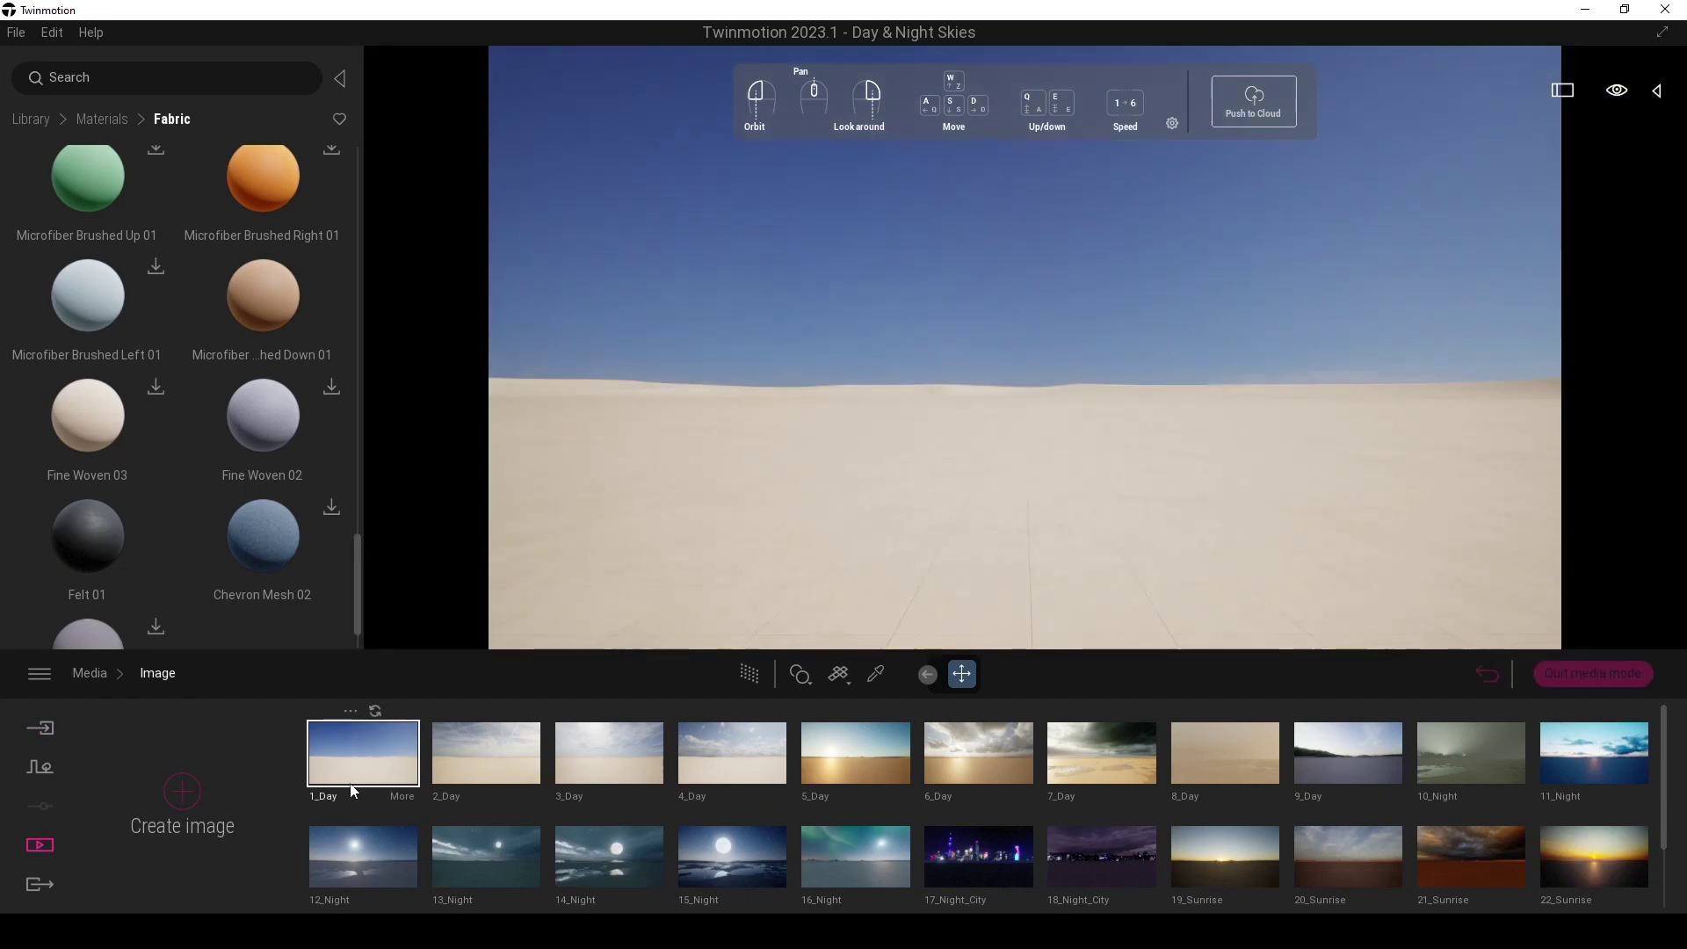
left_click(468, 758)
left_click(582, 766)
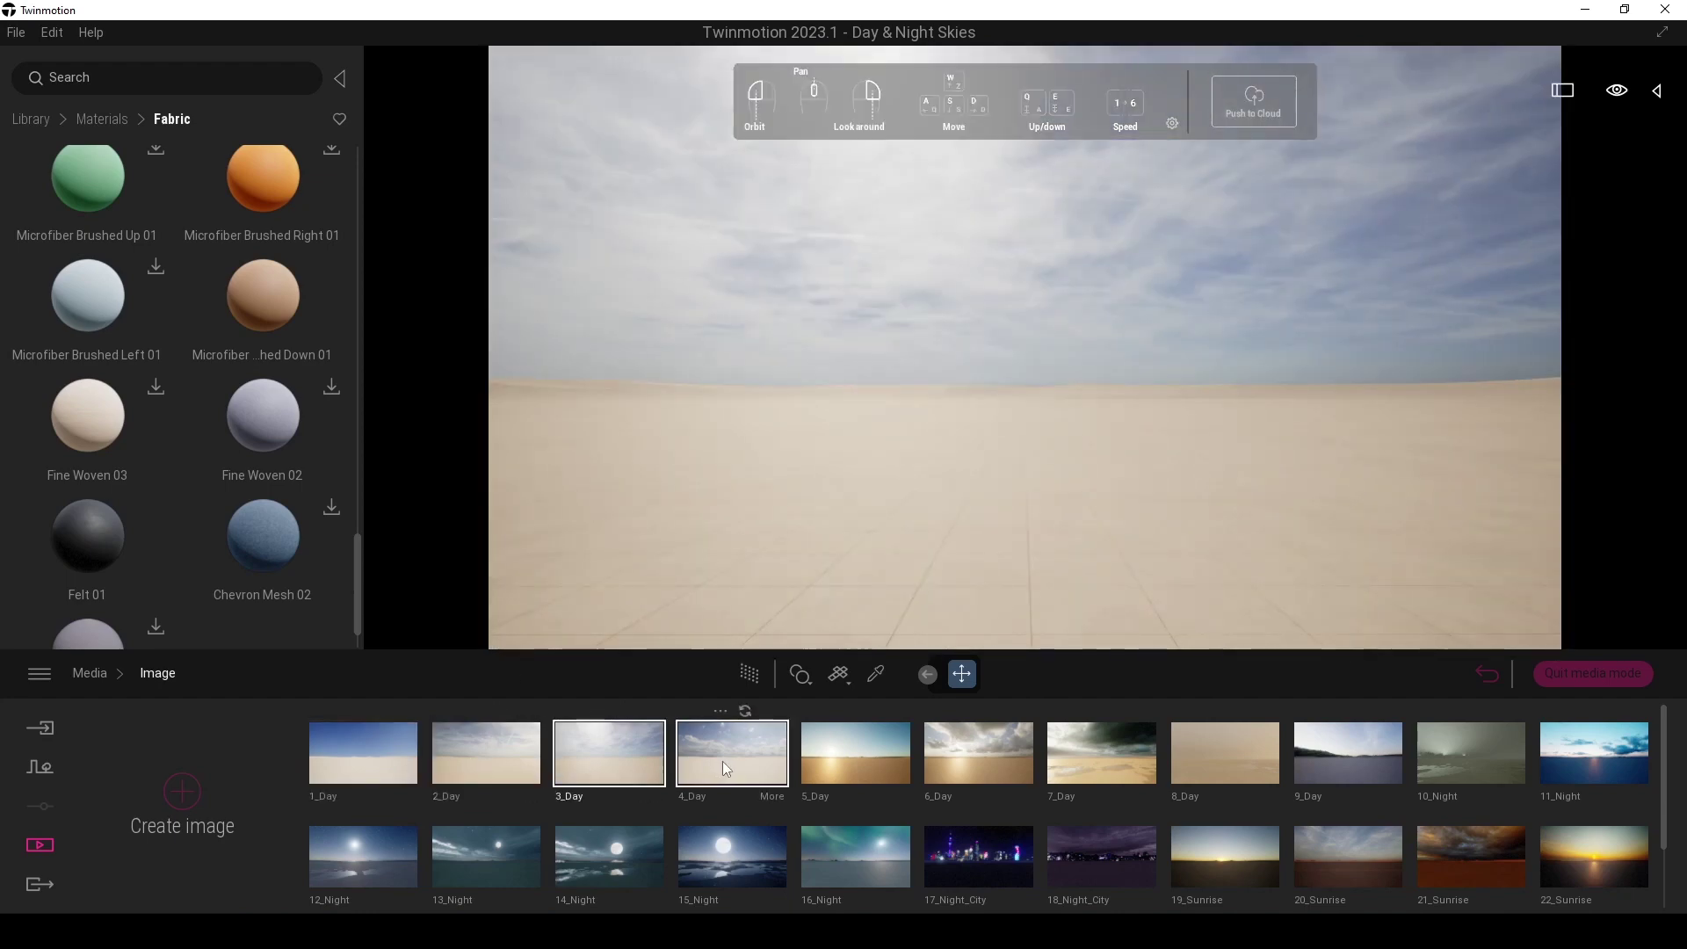
left_click(722, 761)
left_click(851, 756)
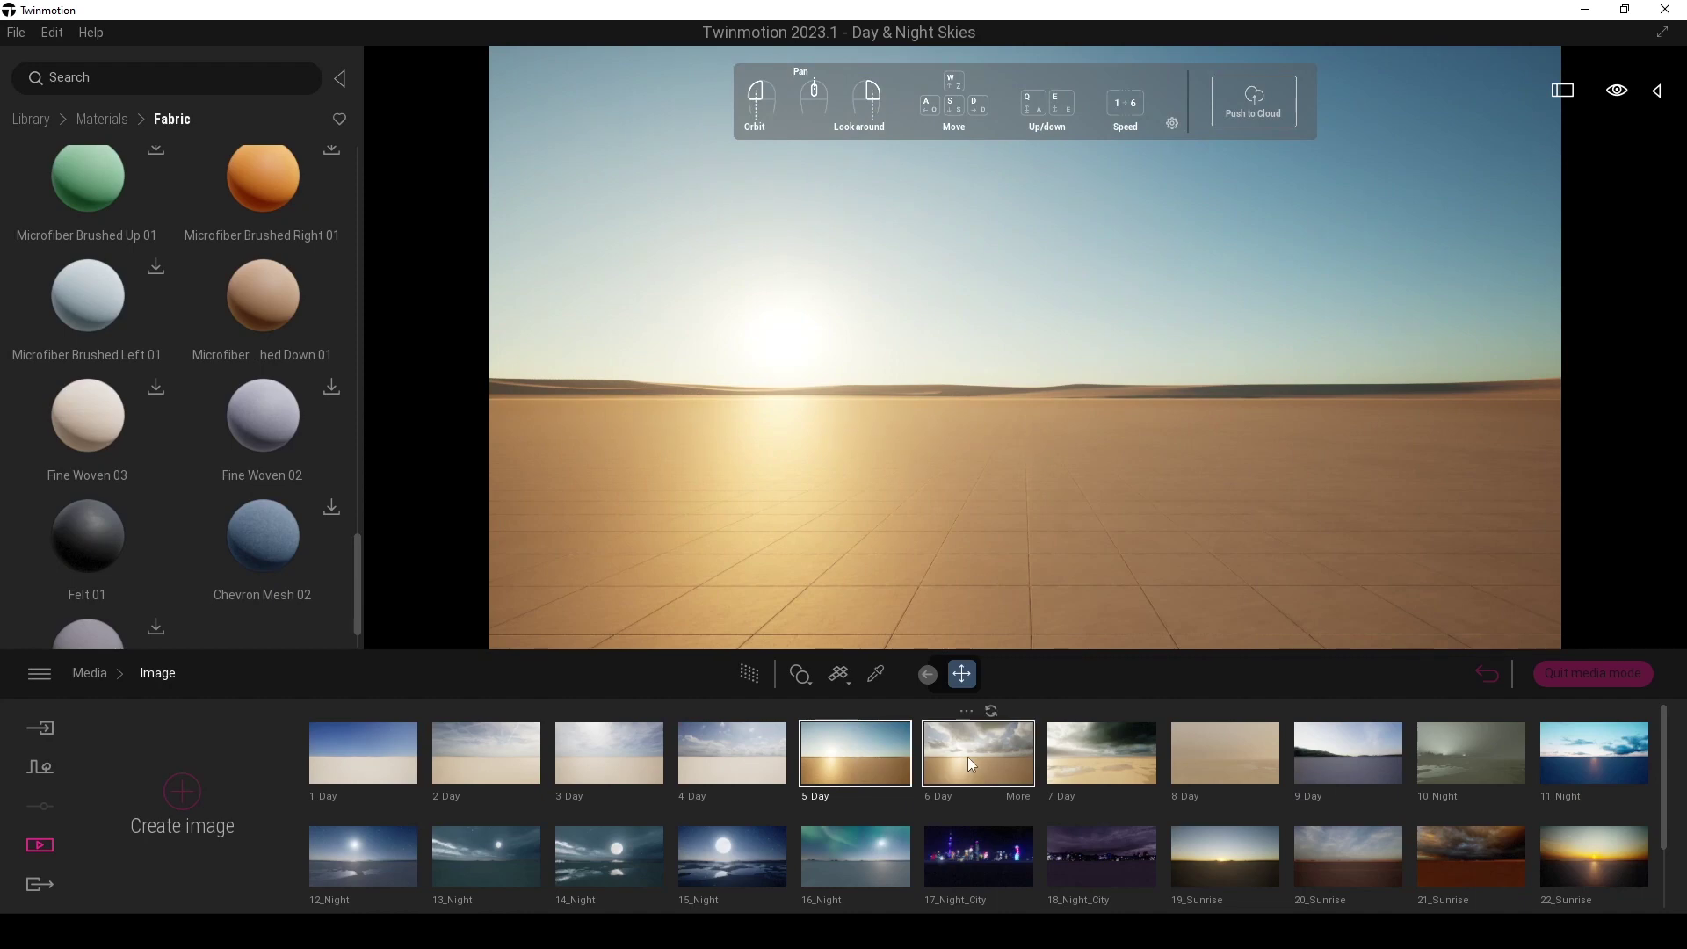
left_click(968, 757)
left_click(1109, 779)
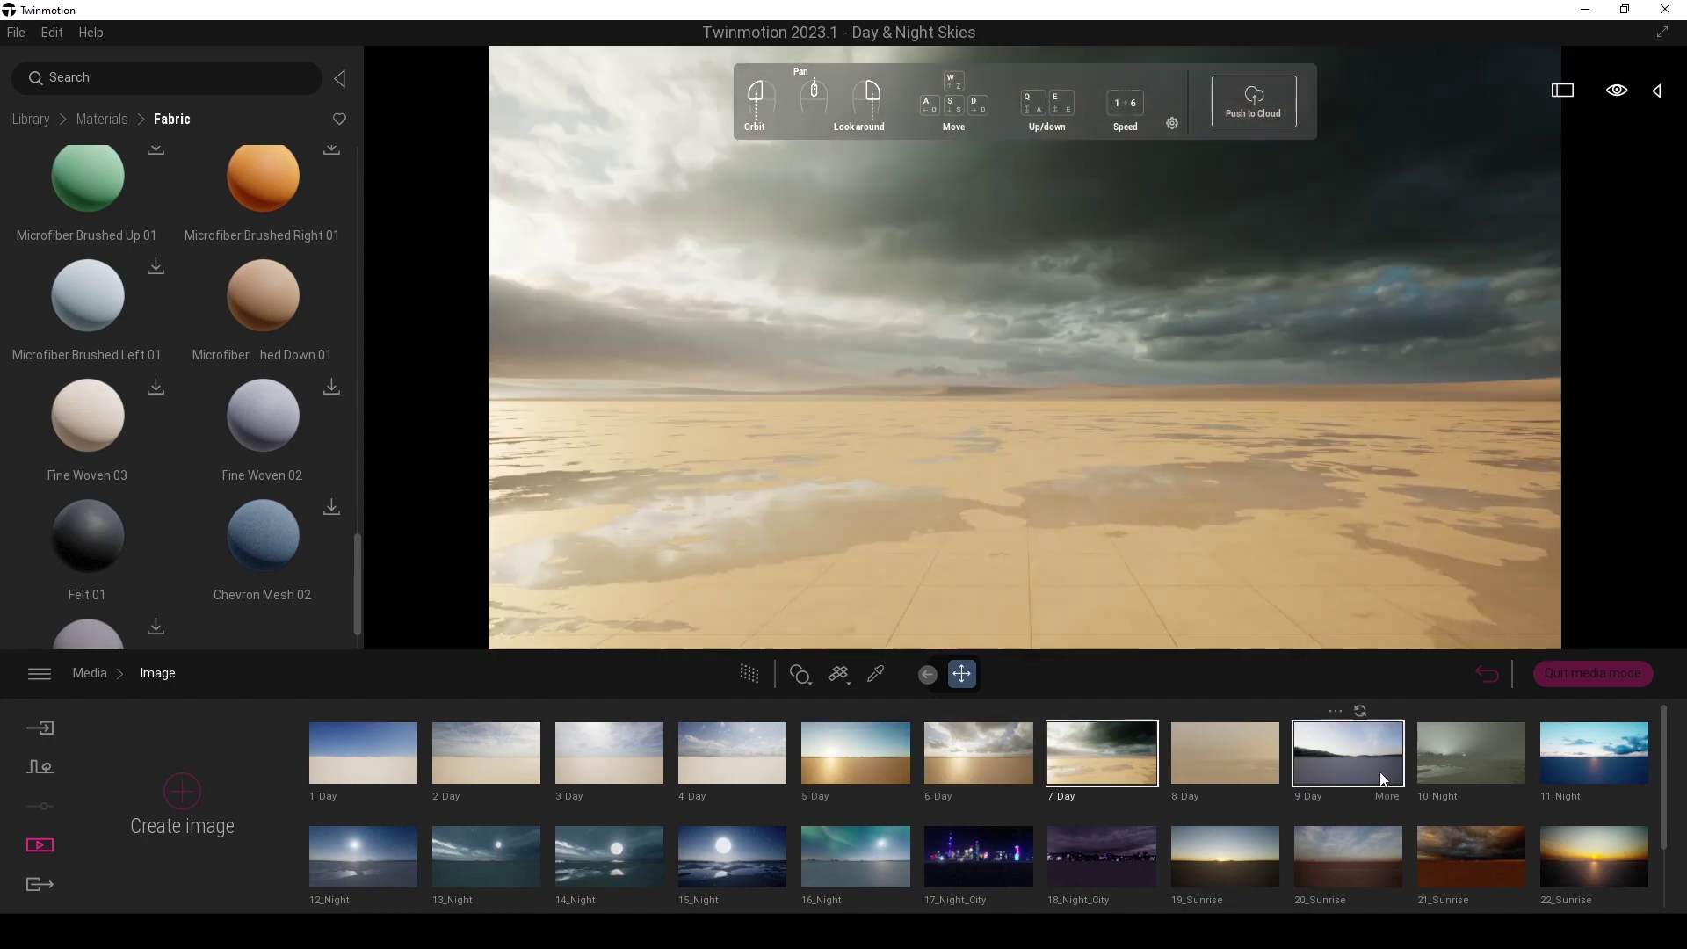
- Compare the 9_Day and 10_Night sky images and keep 9_Day active in the viewport
left_click(1367, 757)
left_click(1441, 767)
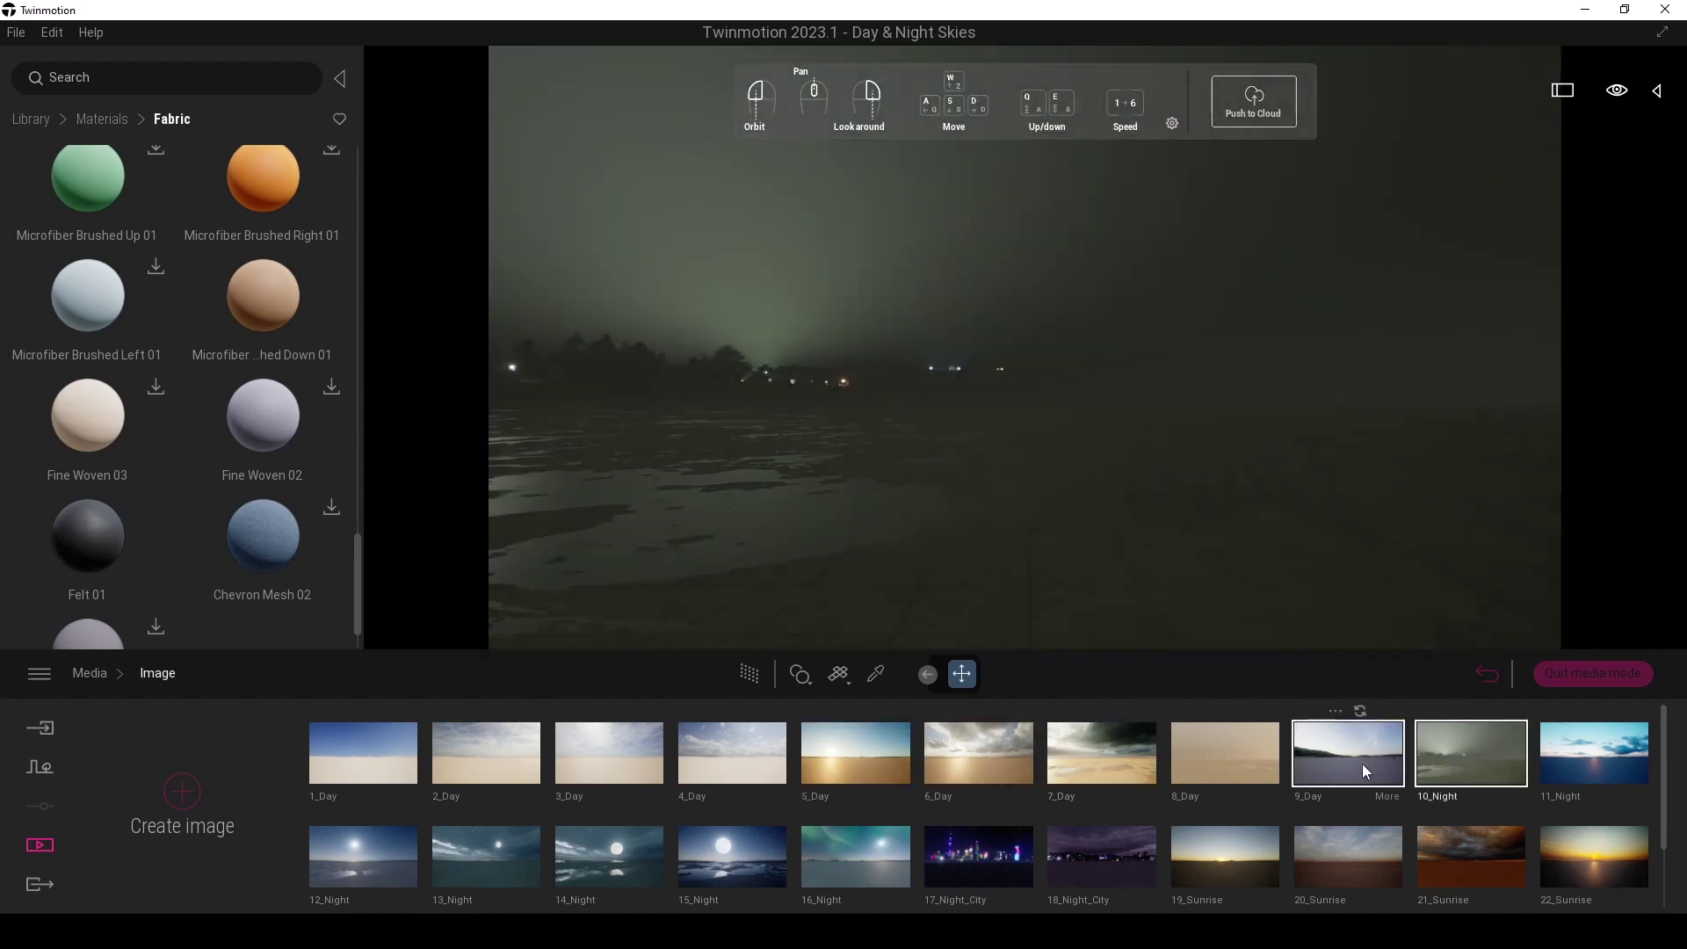
left_click(1361, 767)
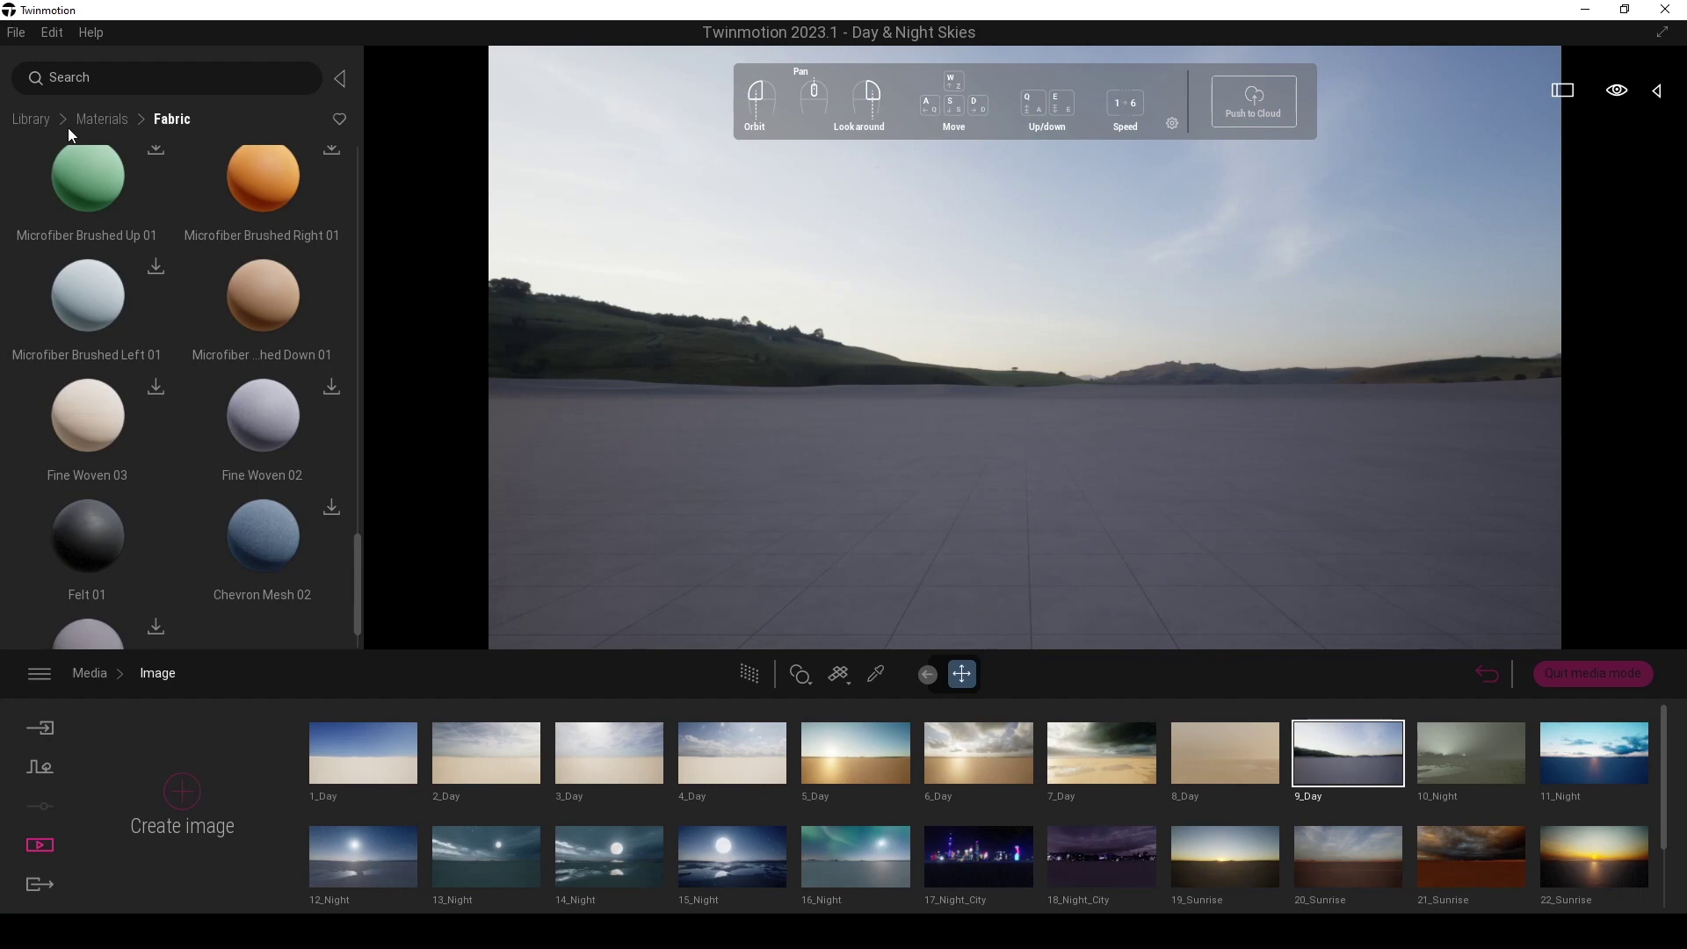
- Look through the library's Vehicles category and the User library for a car to place
left_click(31, 120)
scroll(203, 399, "down", 2)
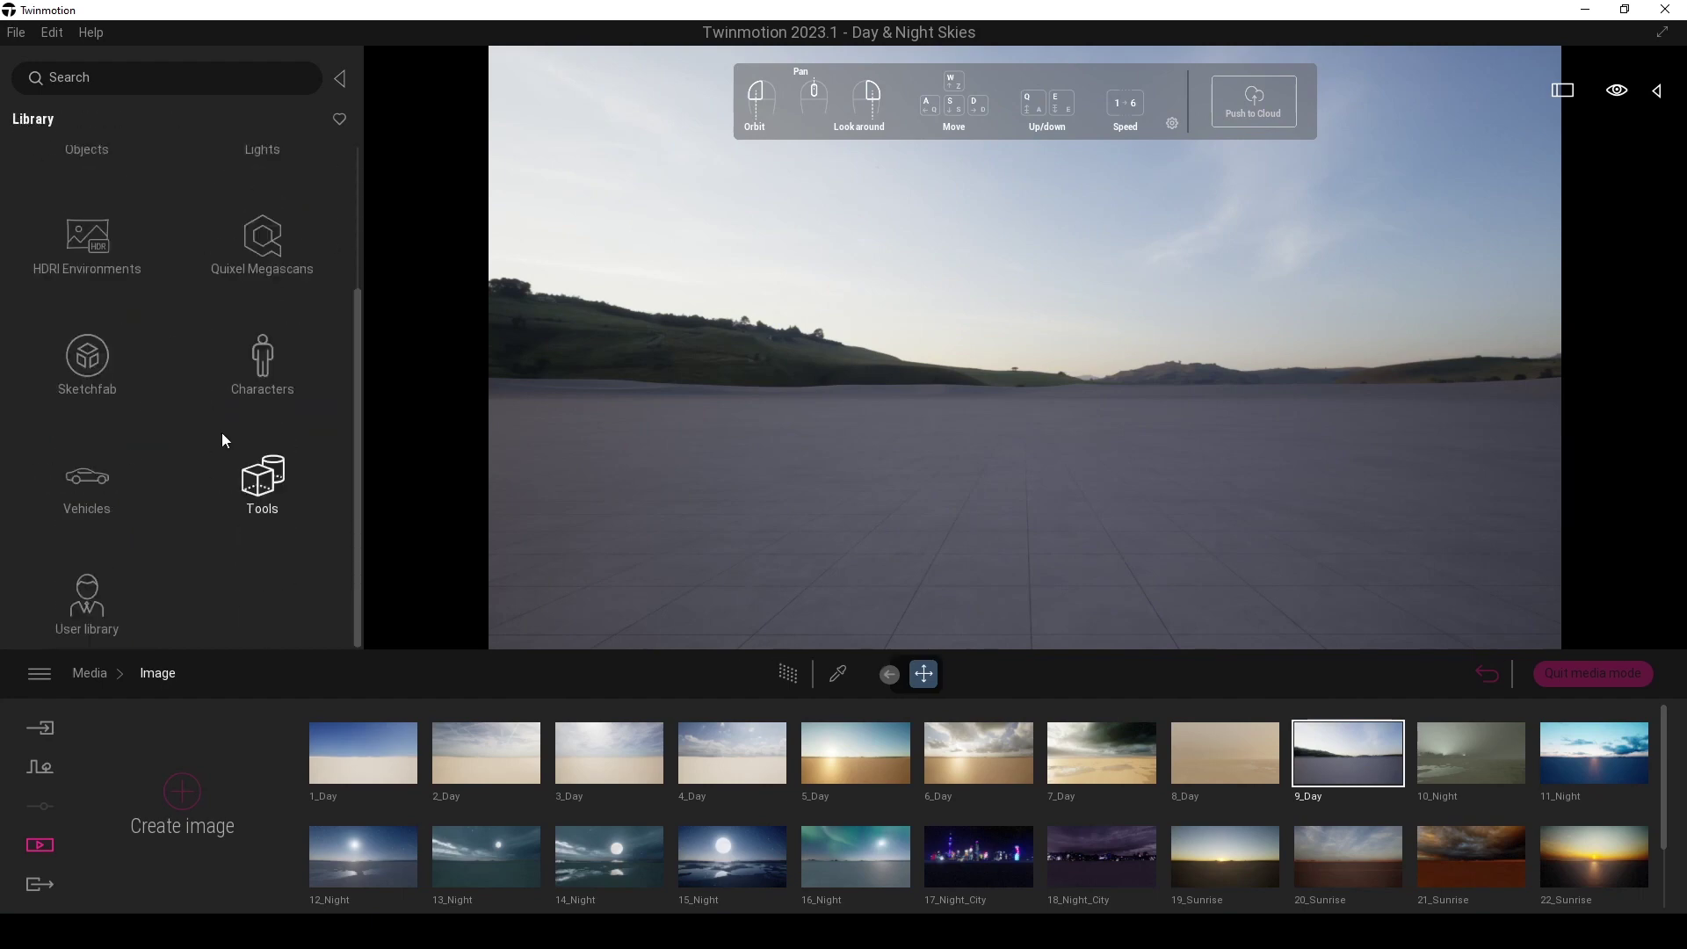
left_click(98, 483)
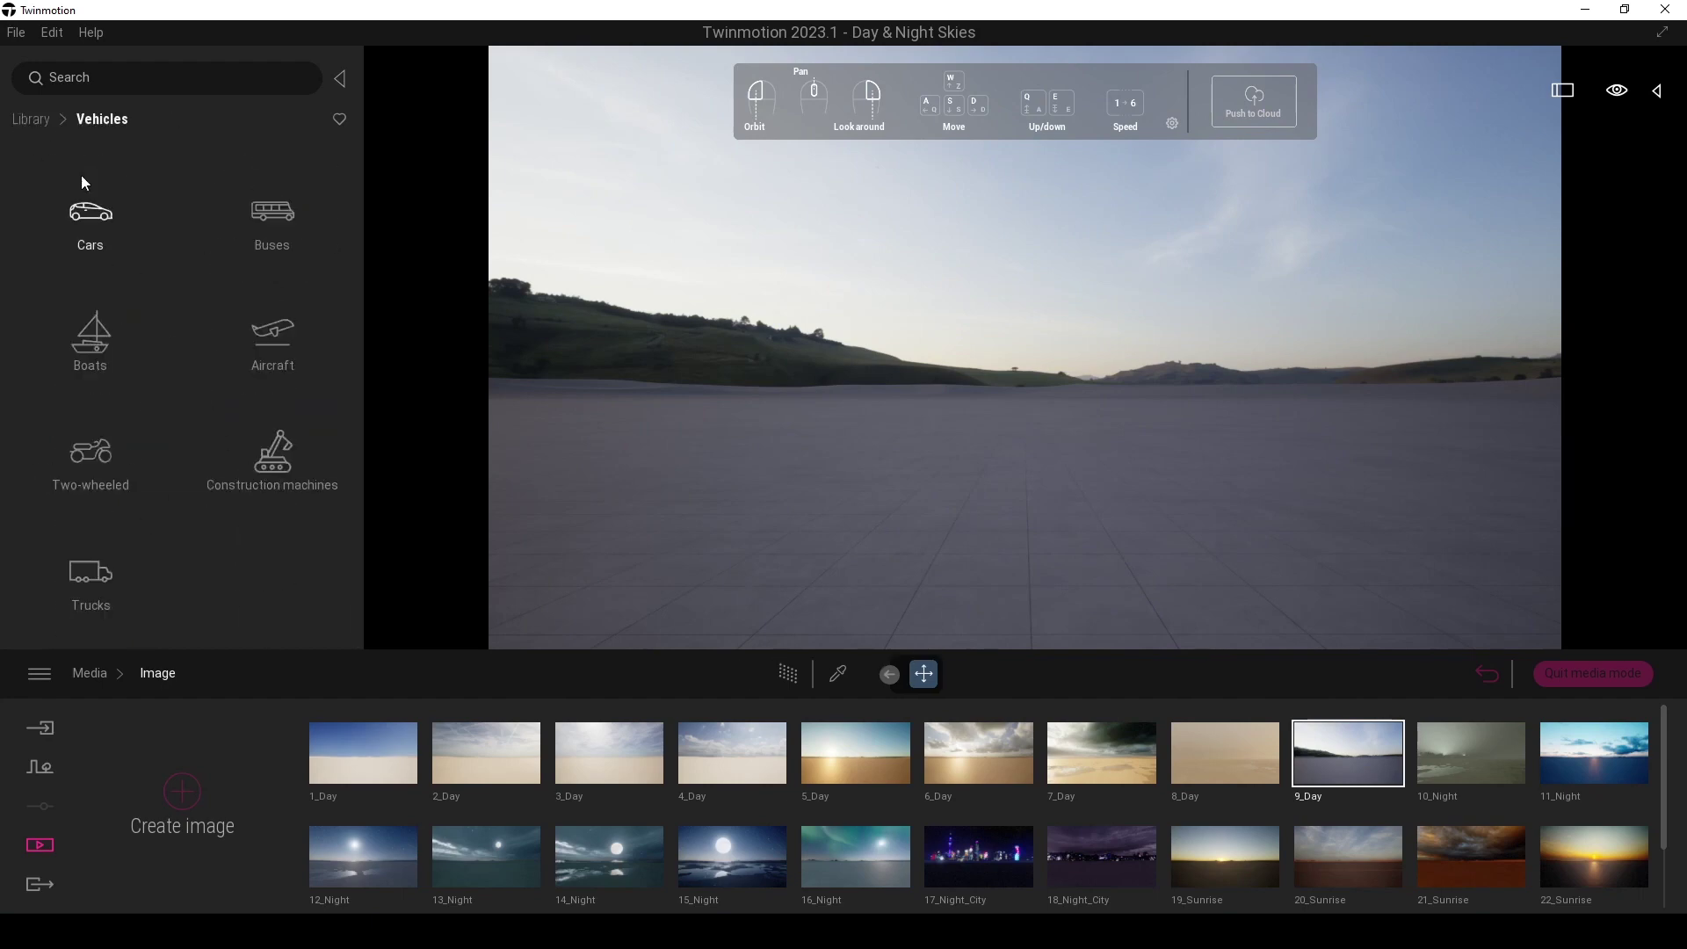
left_click(23, 122)
scroll(204, 499, "down", 2)
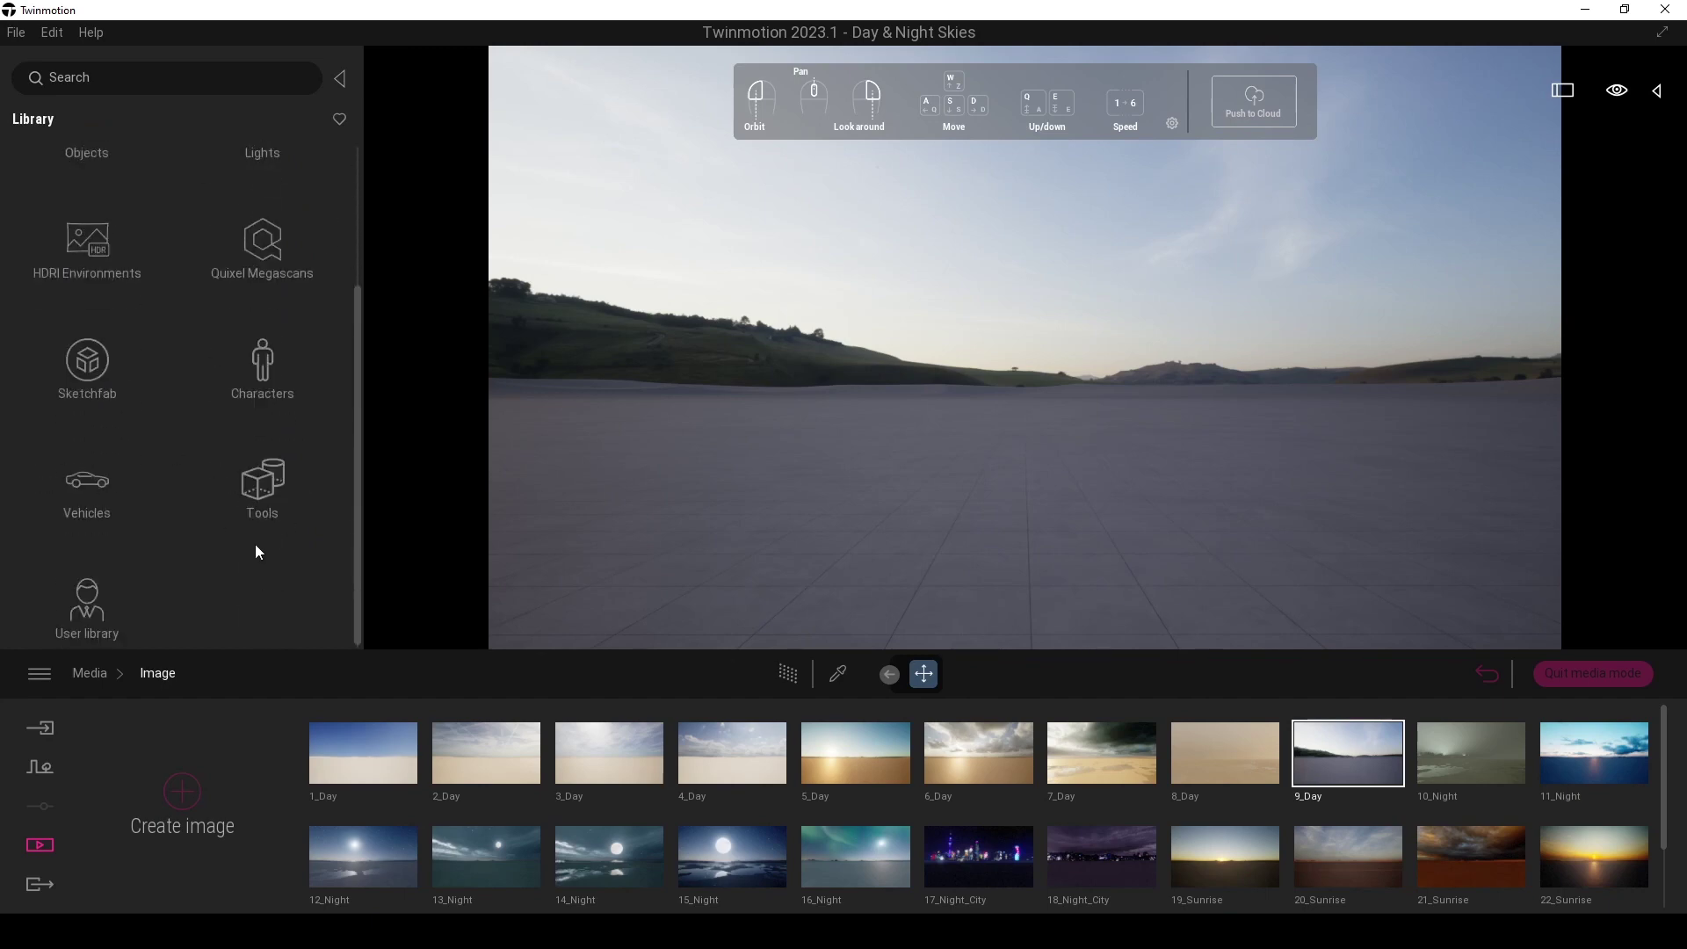
left_click(100, 586)
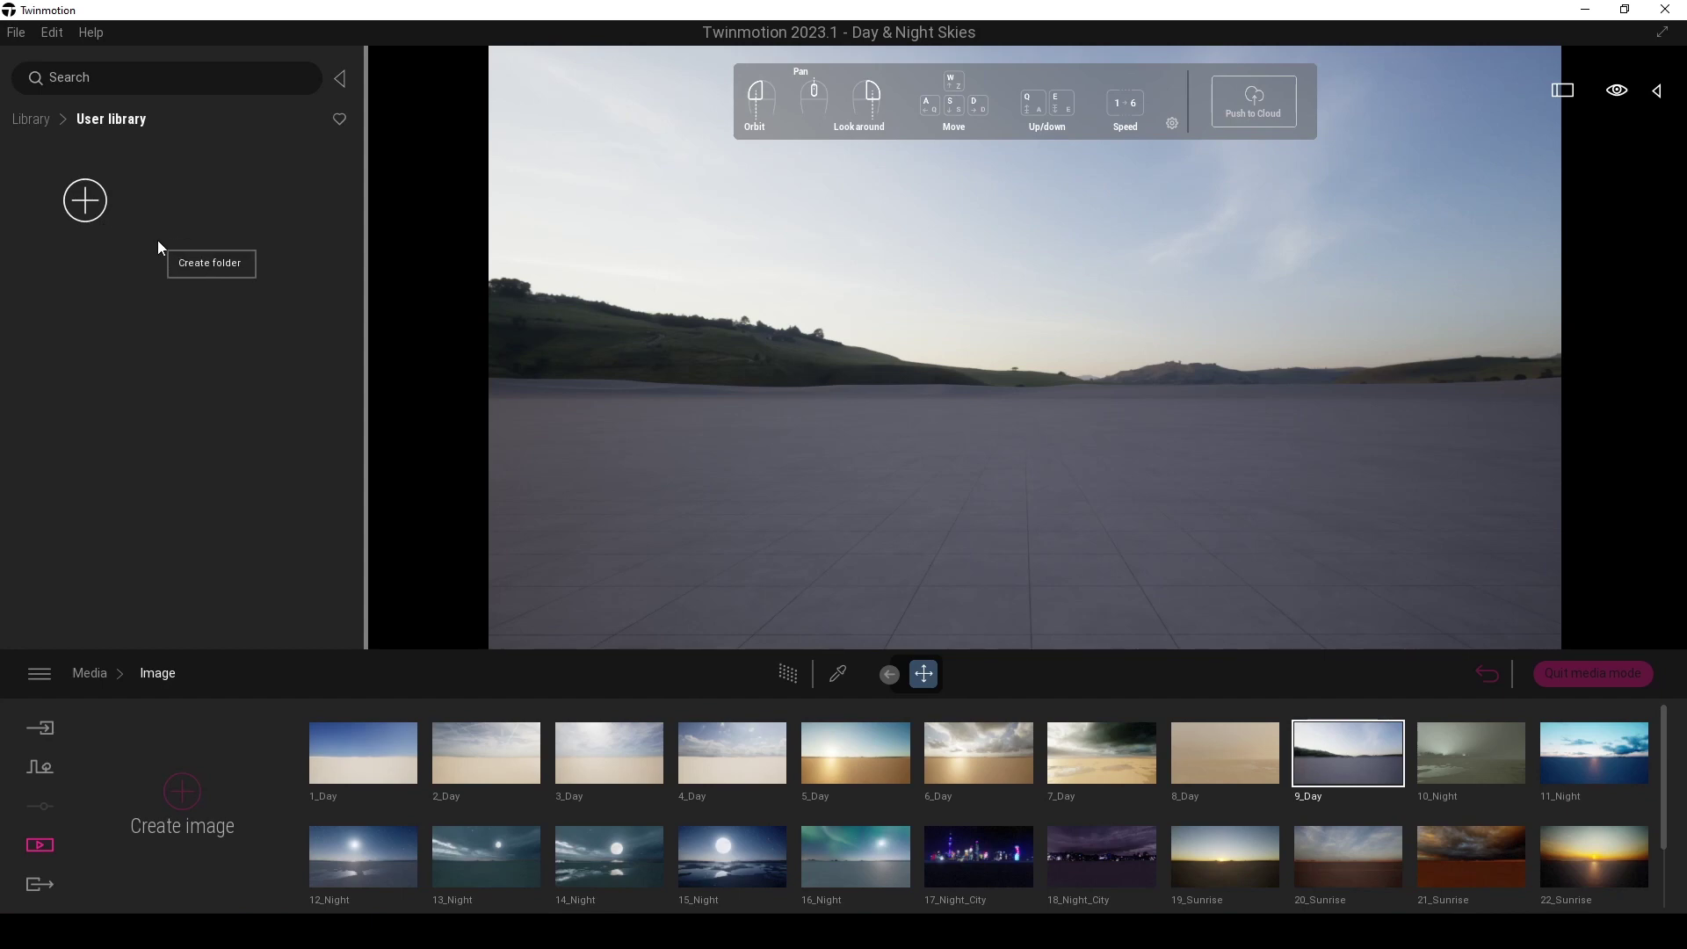
- Place the 2021 Lamborghini Countach LPI 800-4 from Sketchfab's Cars & Vehicles on the ground and frame it from the front corner
left_click(38, 123)
scroll(97, 483, "down", 1)
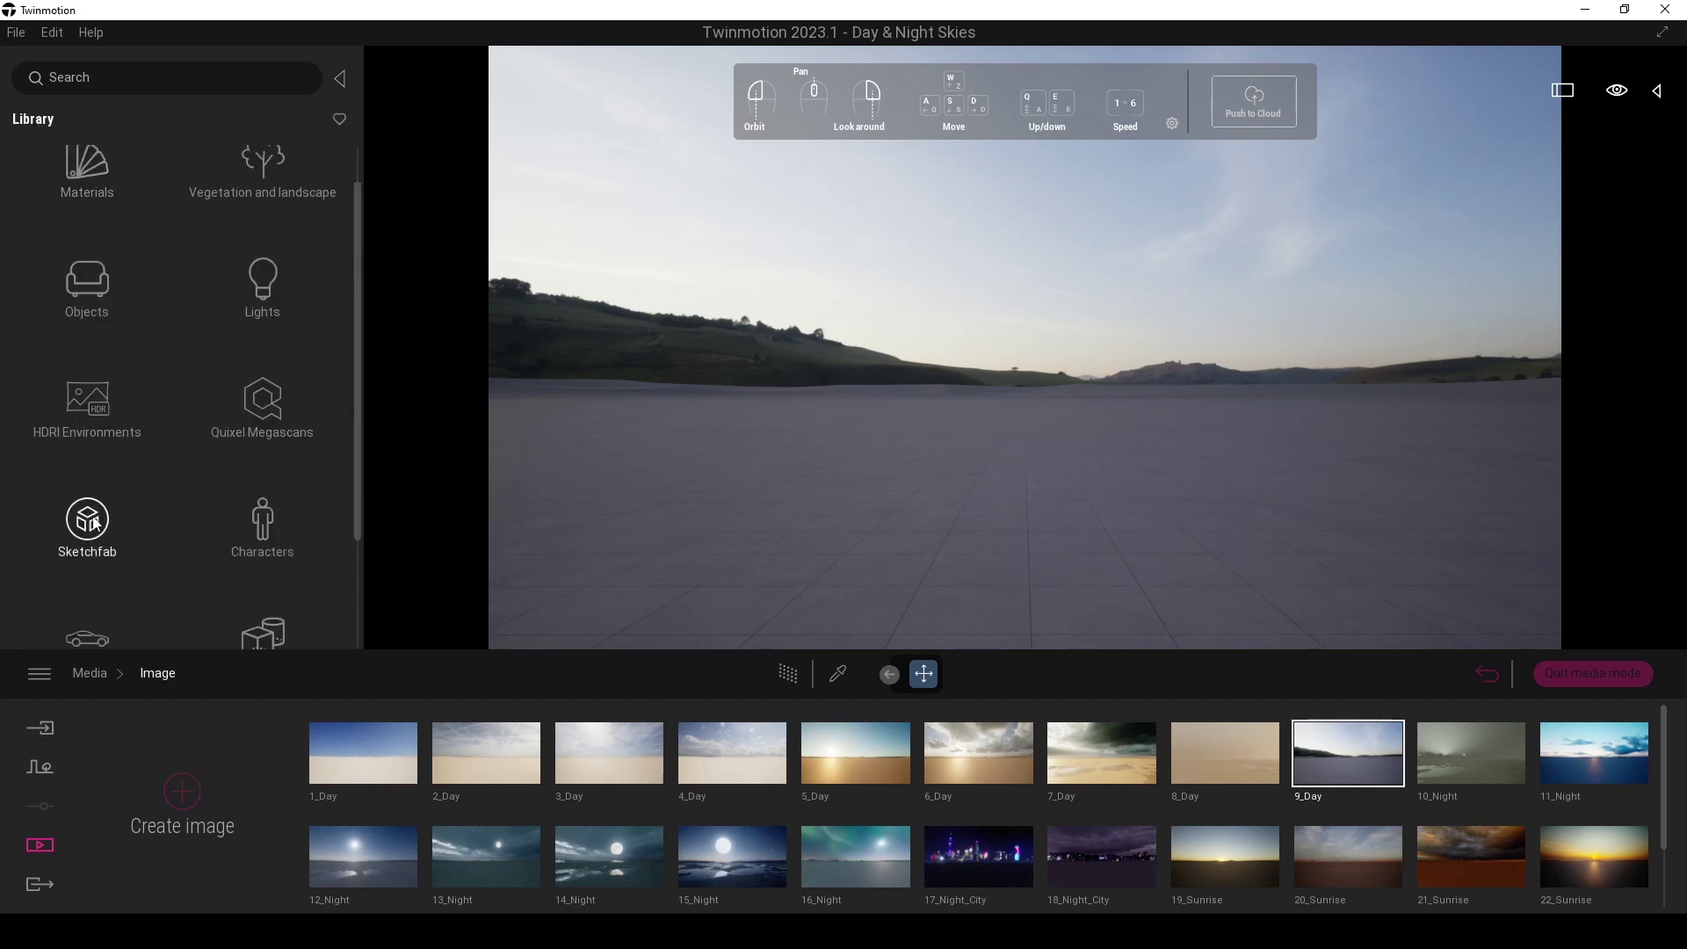
left_click(88, 515)
left_click(251, 373)
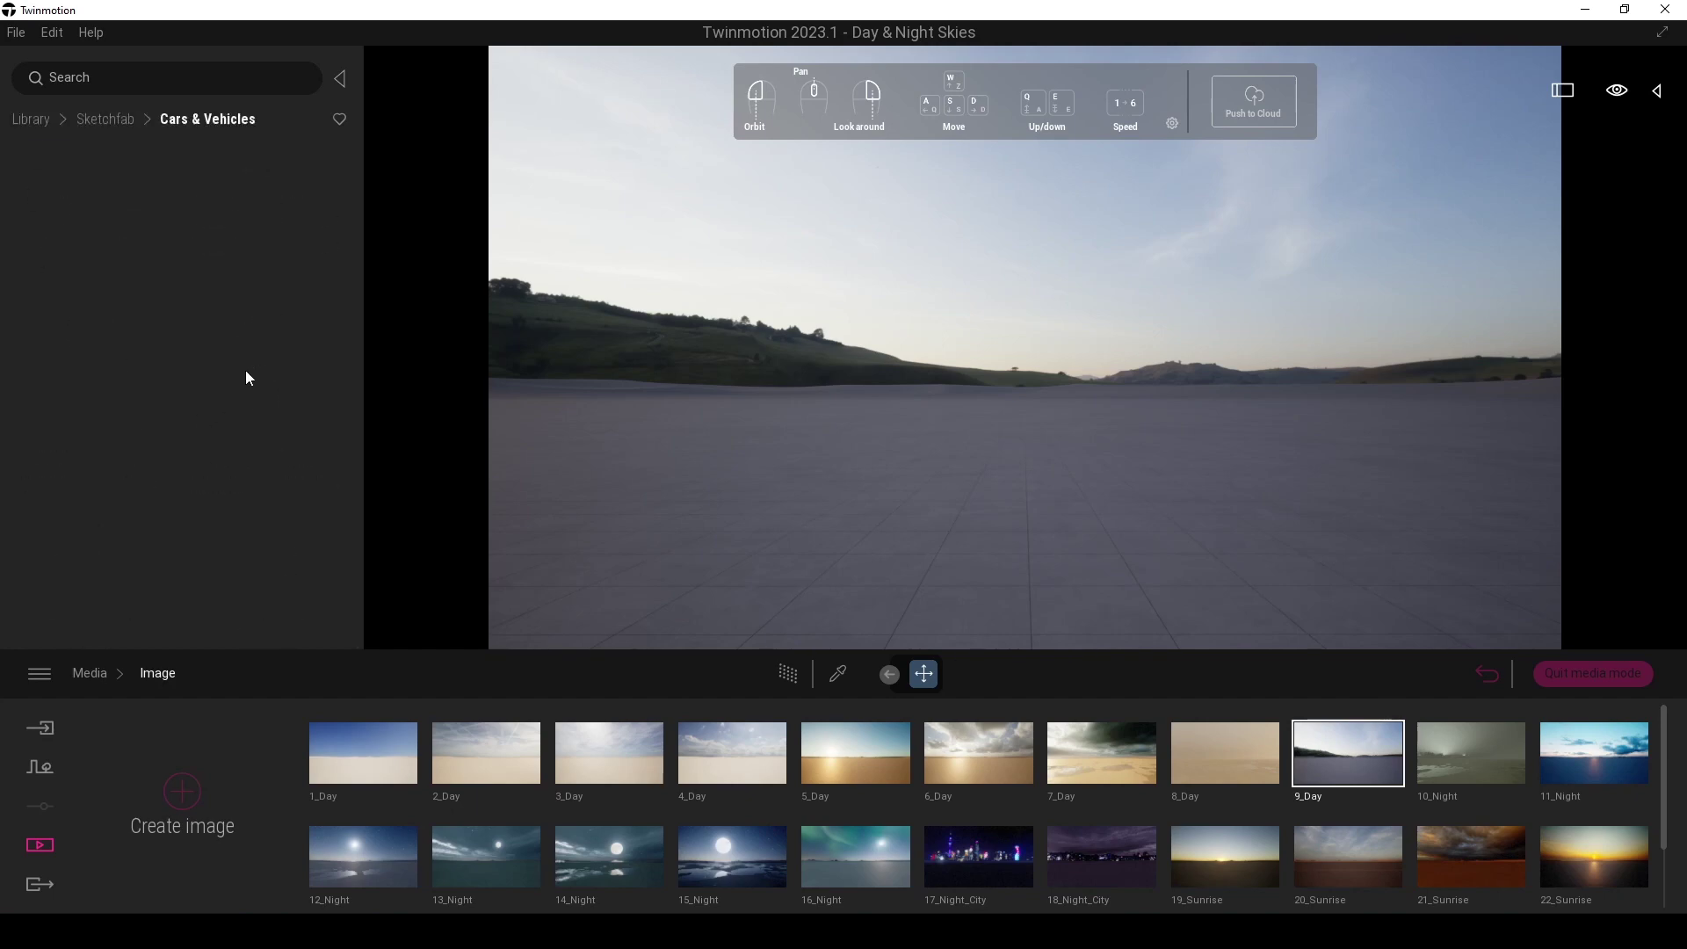
scroll(132, 440, "down", 5)
mouse_move(85, 531)
left_click_drag(82, 525, 989, 557)
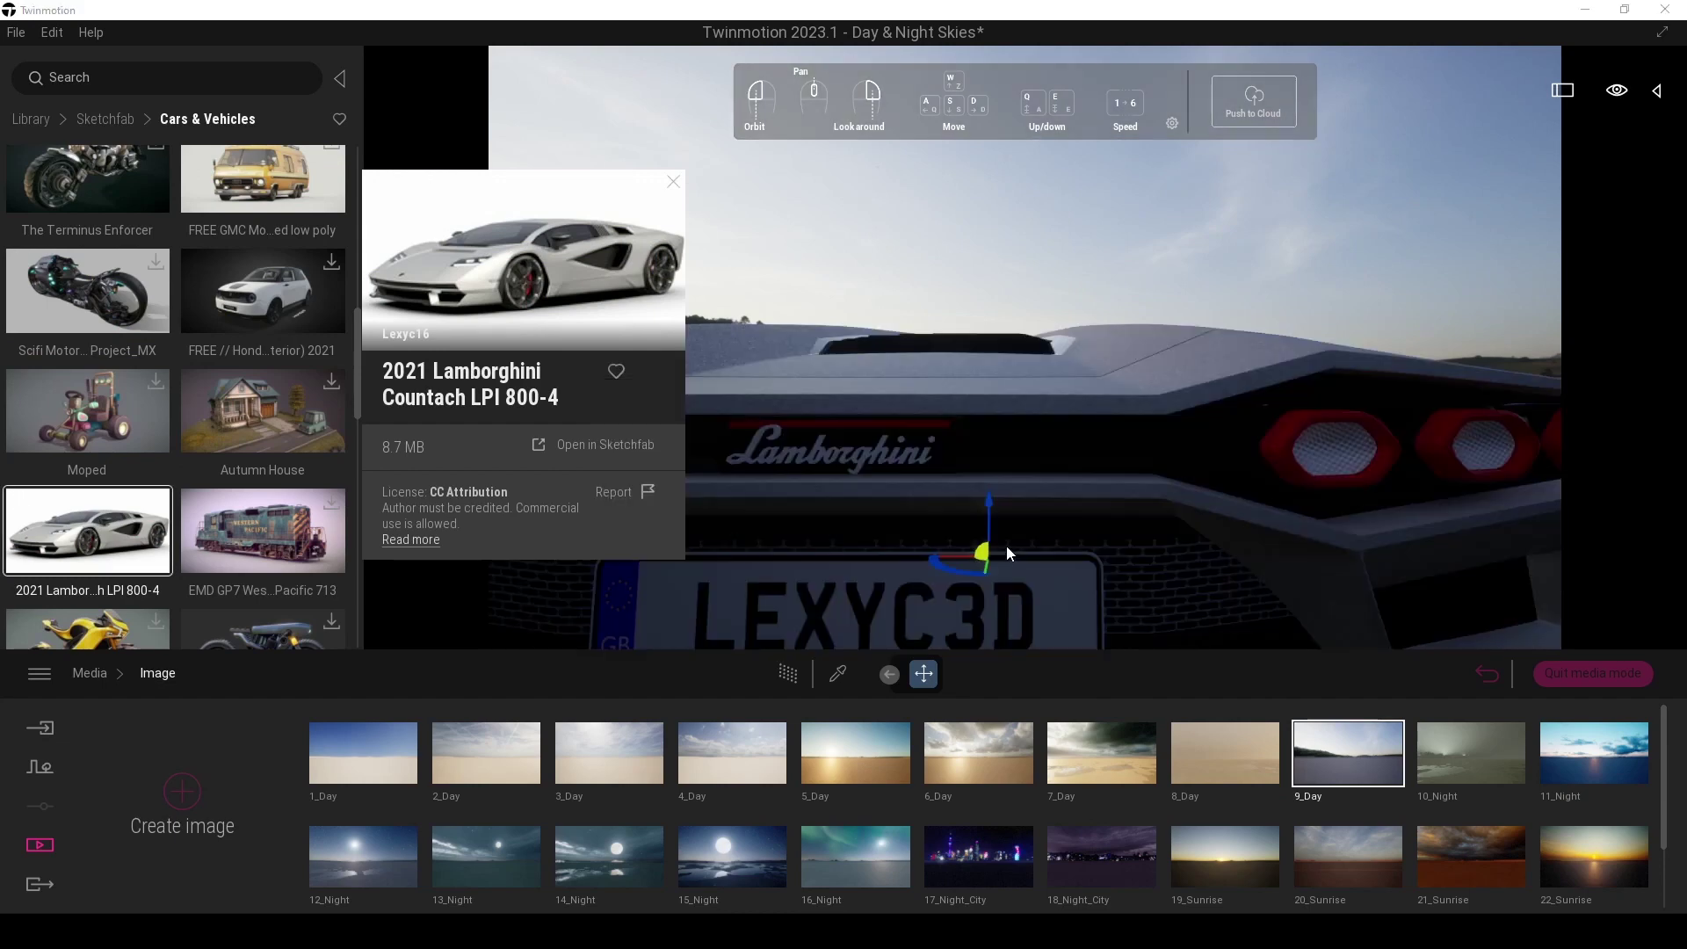
key("s")
right_click_drag(1009, 530, 984, 580)
left_click_drag(1081, 378, 791, 378)
left_click_drag(1494, 294, 1223, 294)
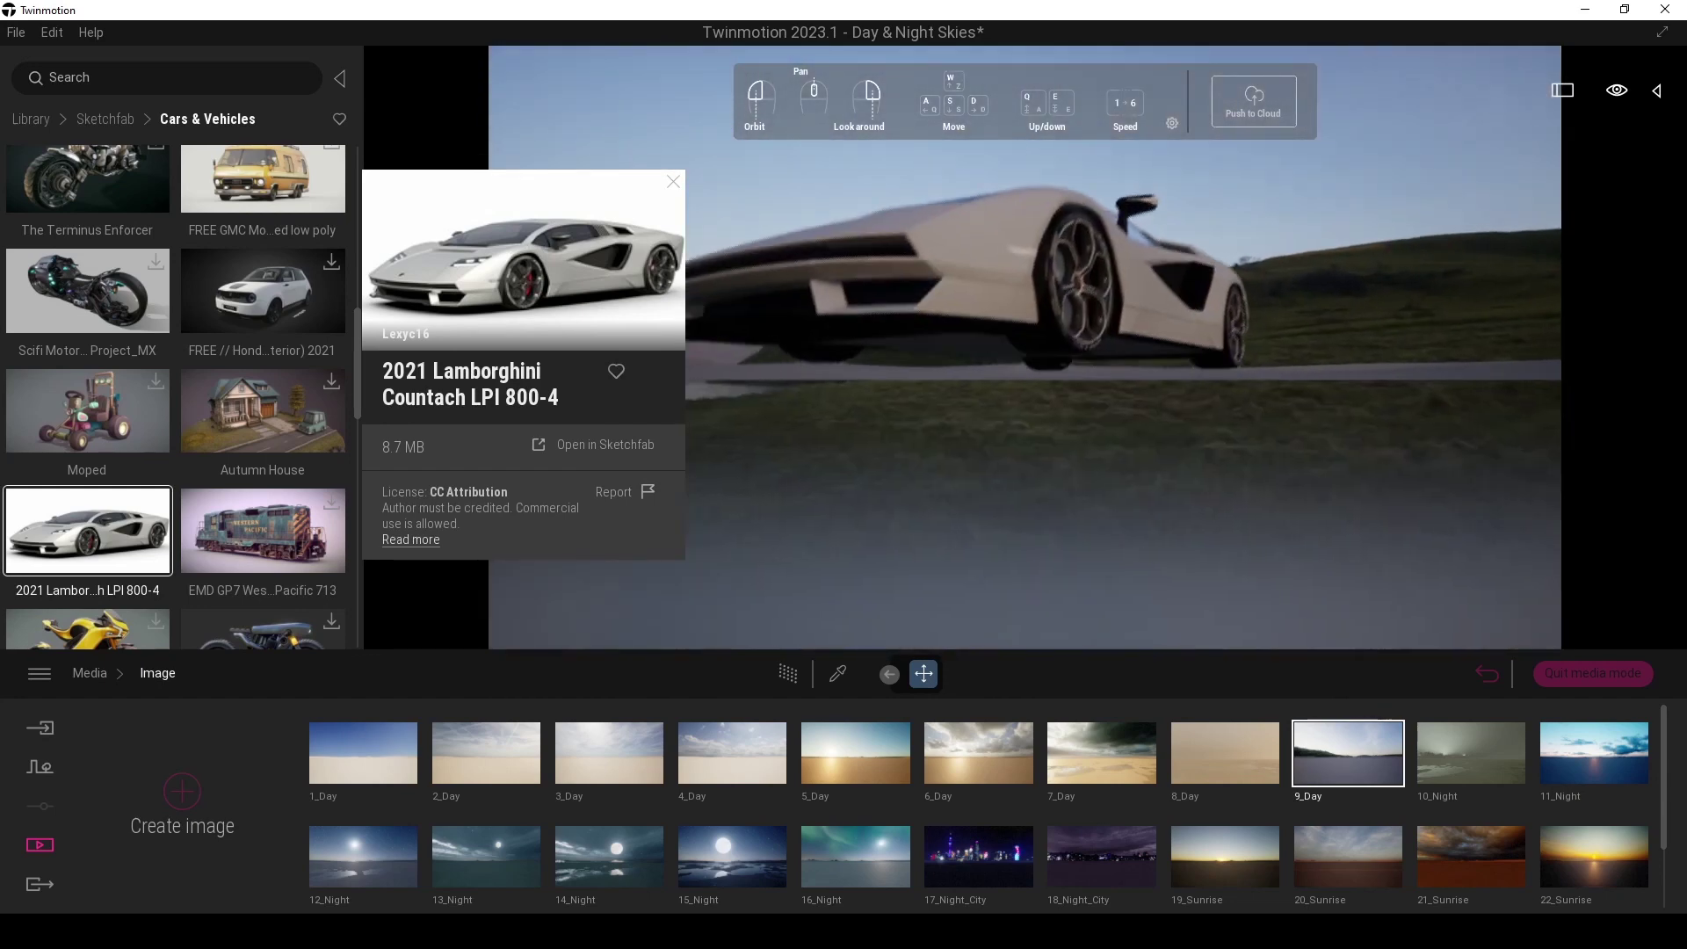
- Find the Carpaint materials in the library and apply Car paint Dark Grey to the Lamborghini's body
left_click(30, 119)
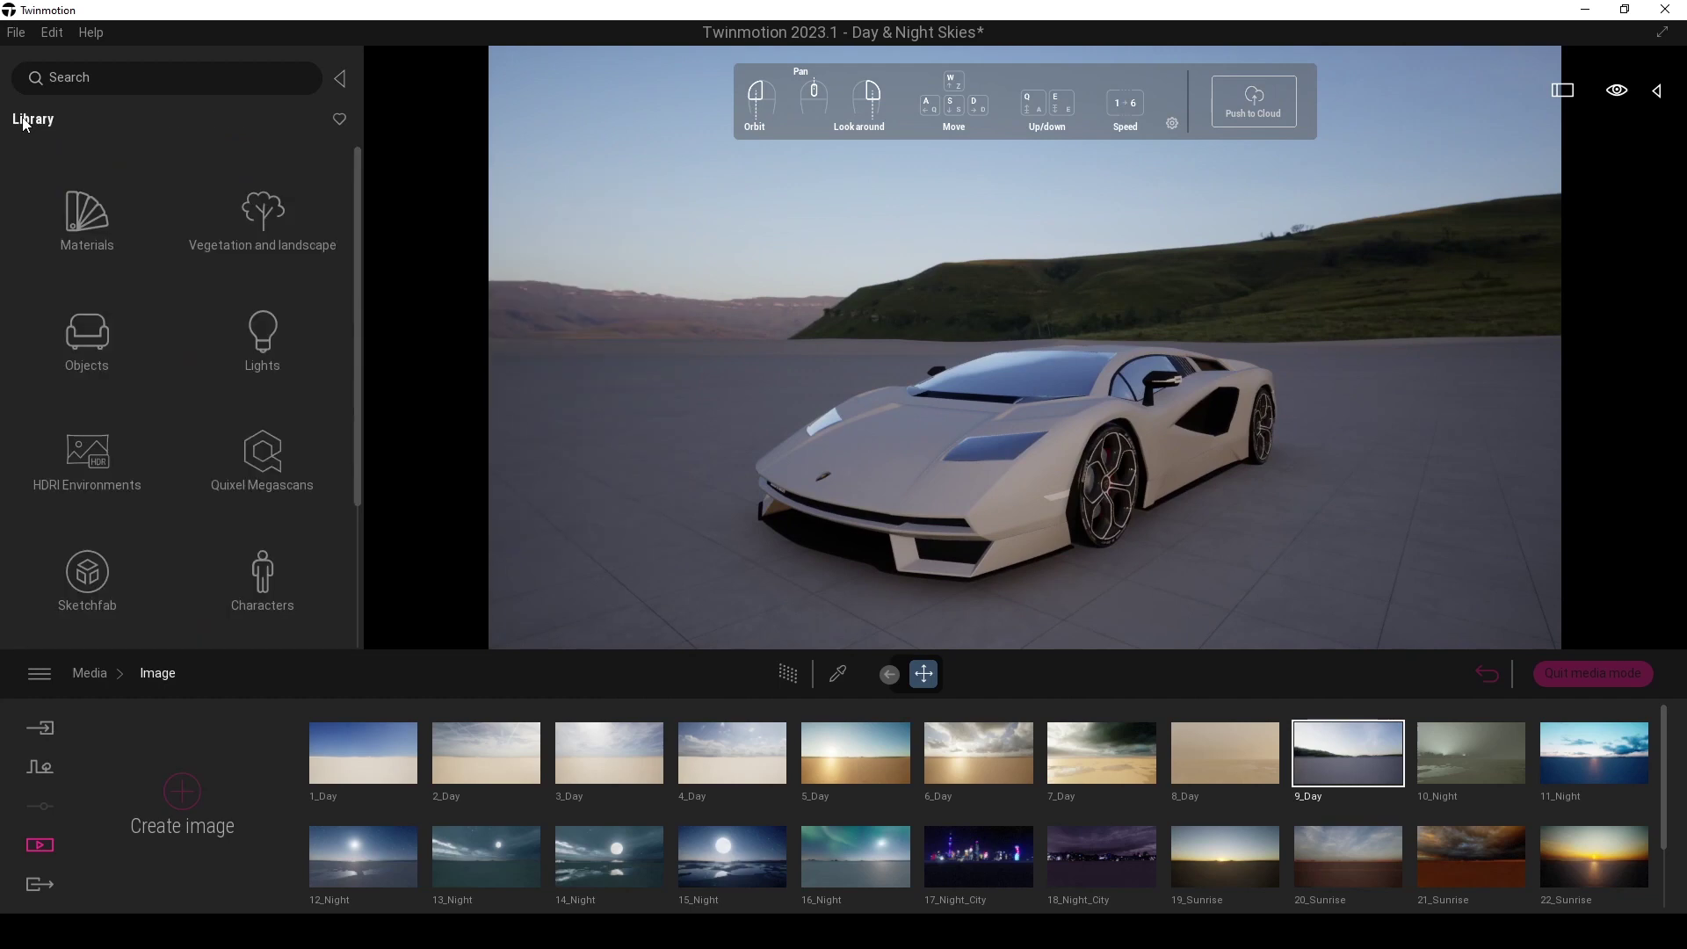
left_click(87, 215)
scroll(333, 376, "down", 3)
left_click_drag(356, 365, 346, 567)
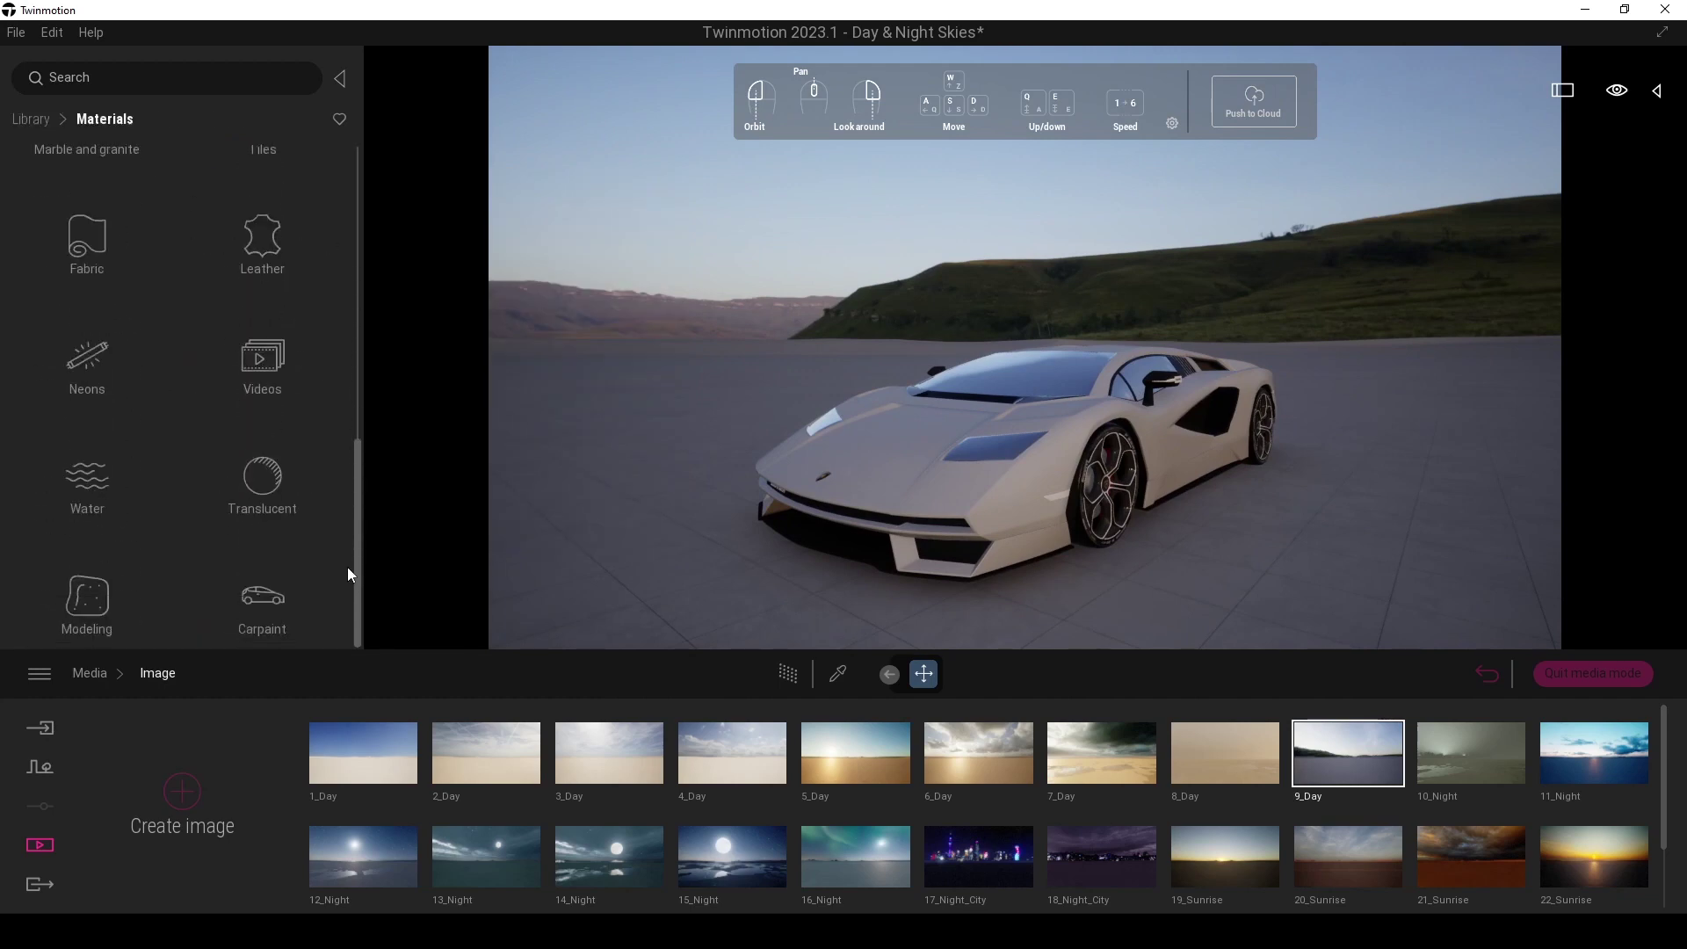
left_click(266, 583)
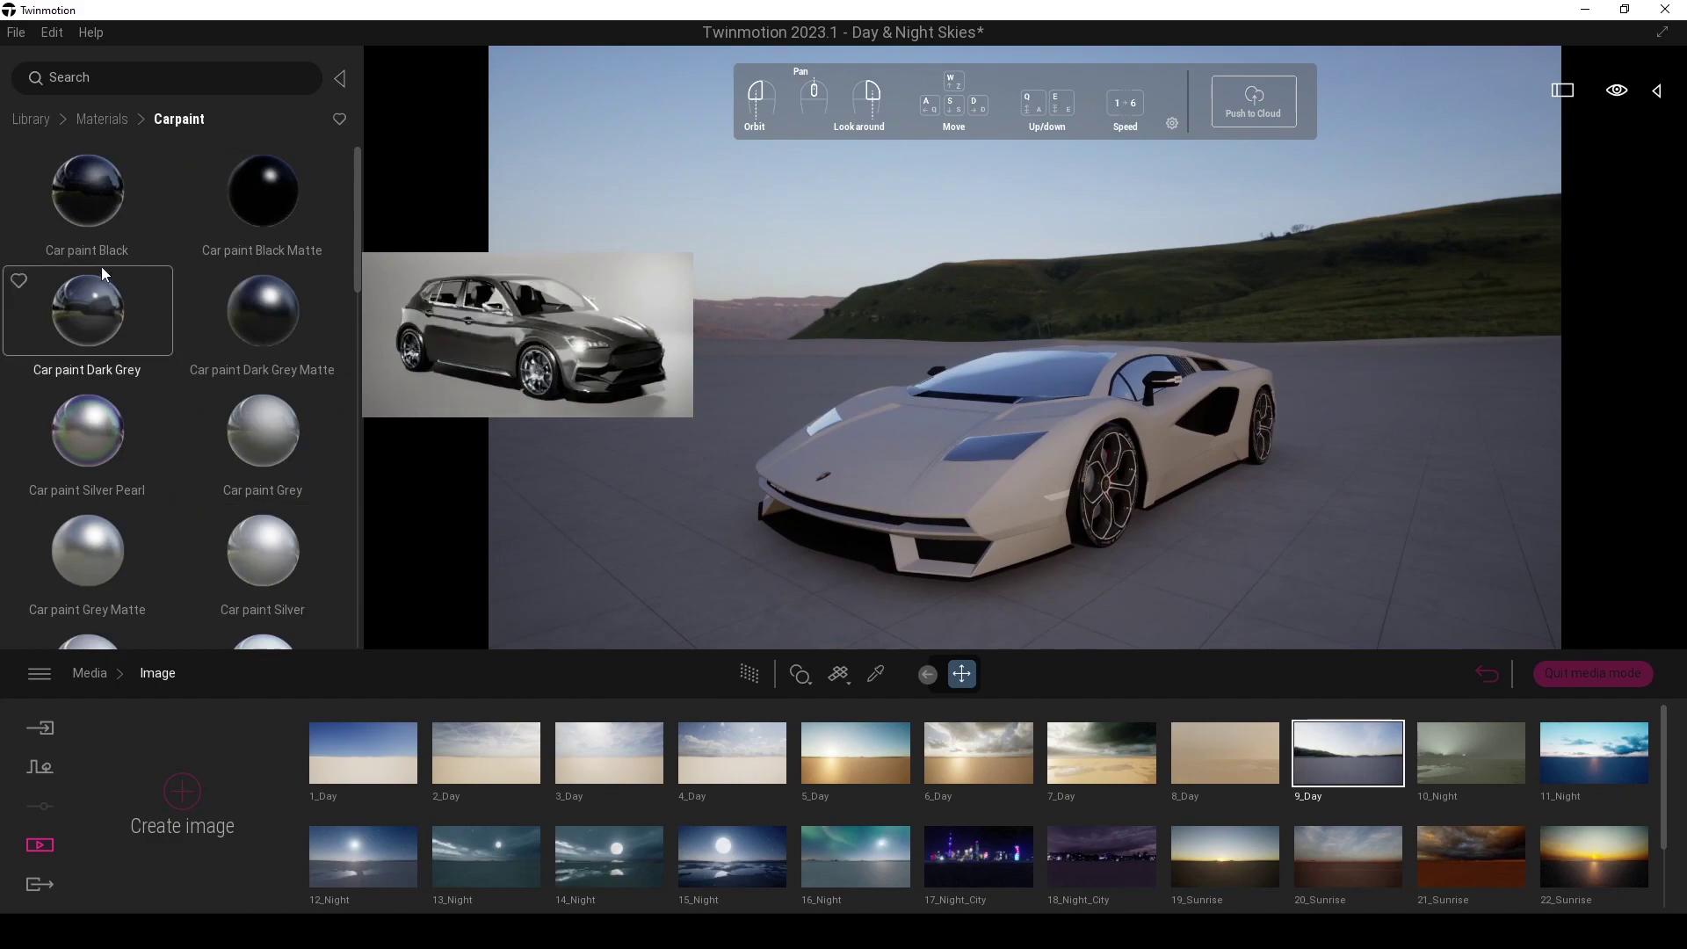
left_click_drag(93, 298, 924, 462)
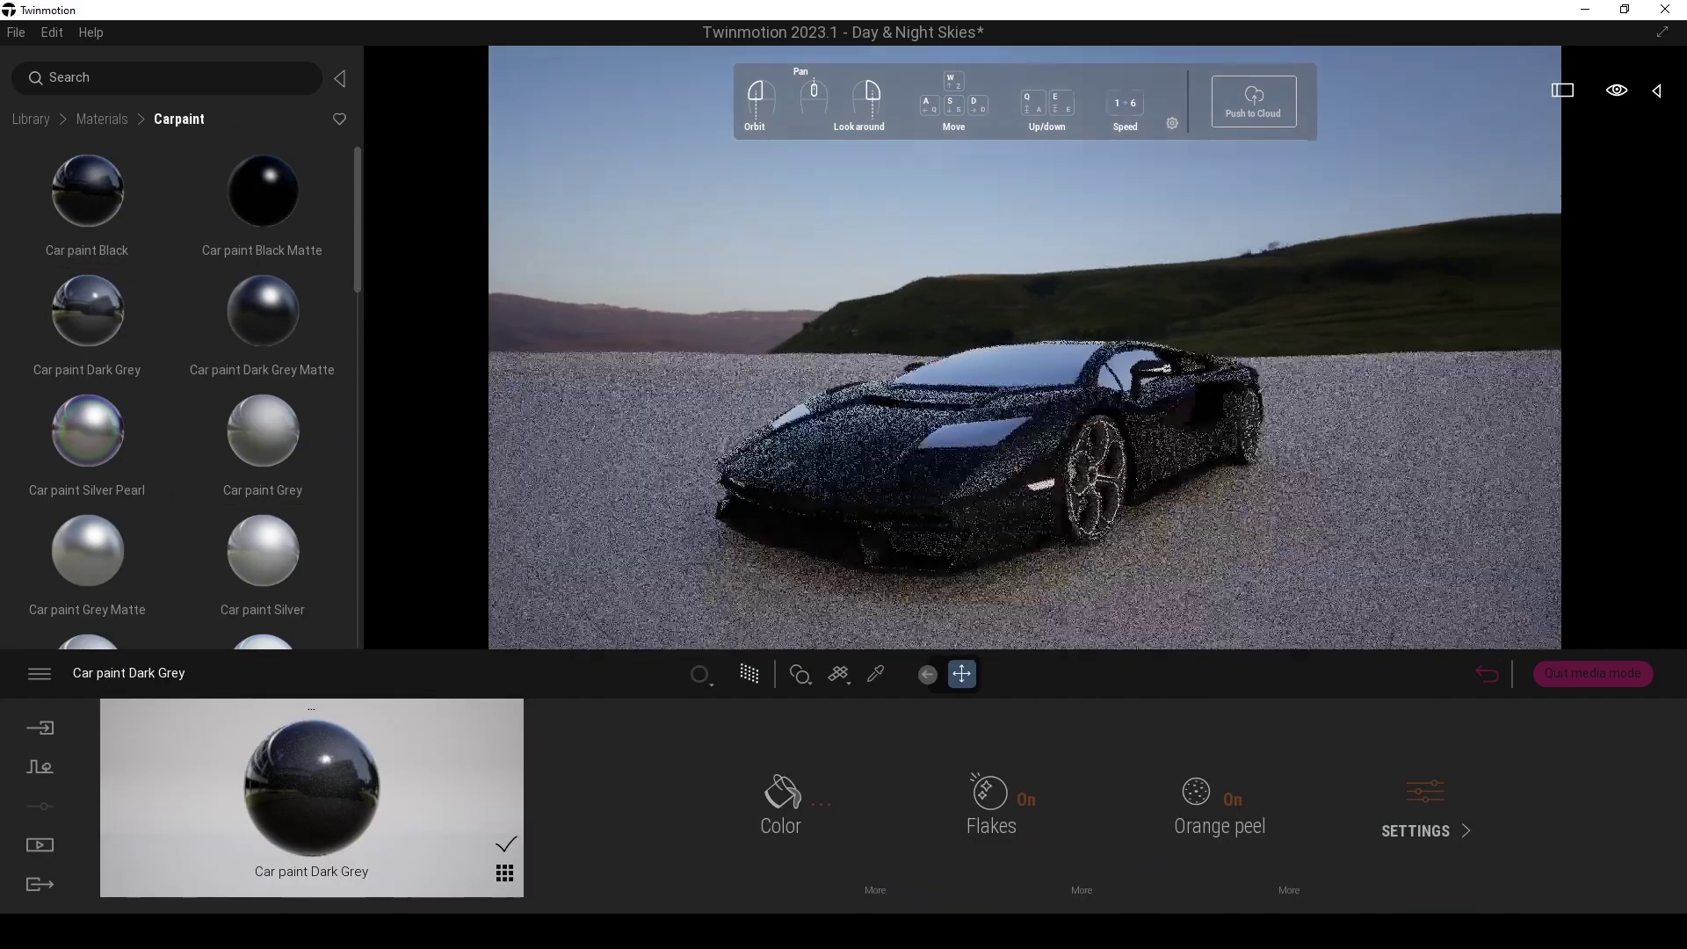
- Try Car paint Dark Grey Matte and Car paint Black on the Lamborghini's body
mouse_move(235, 250)
mouse_move(268, 312)
left_mouse_down()
mouse_move(700, 430)
mouse_move(896, 452)
left_mouse_up()
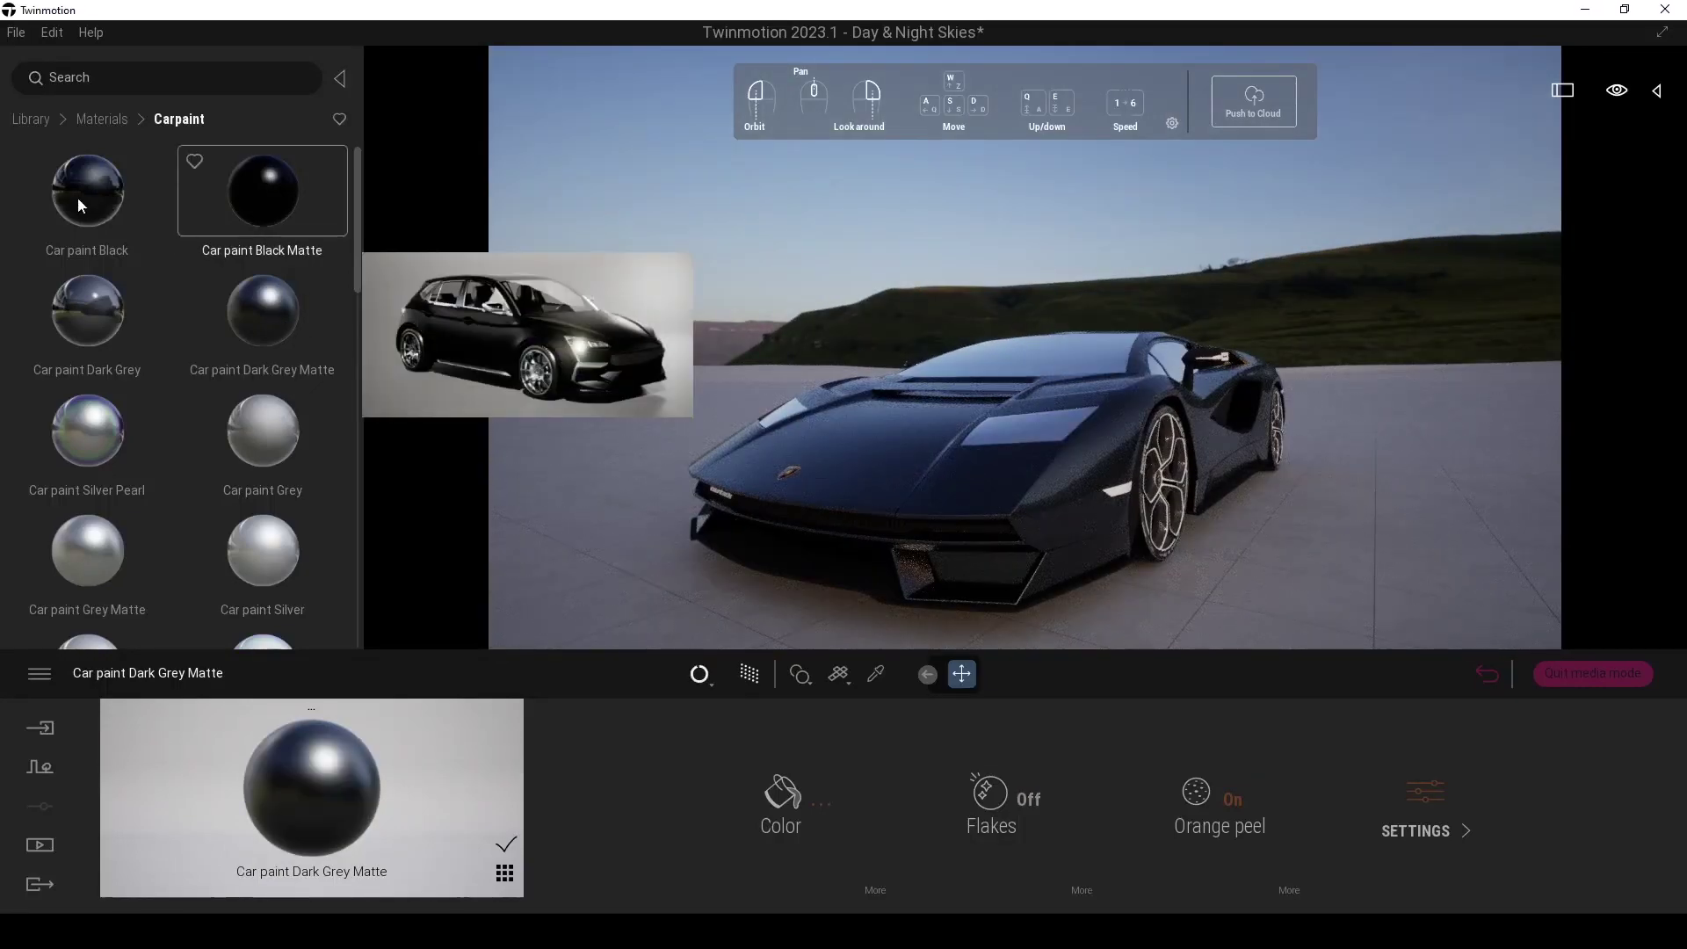
left_click_drag(78, 197, 977, 482)
- Apply Car paint Silver to the Lamborghini's body and inspect the finish from the side and from above
mouse_move(267, 487)
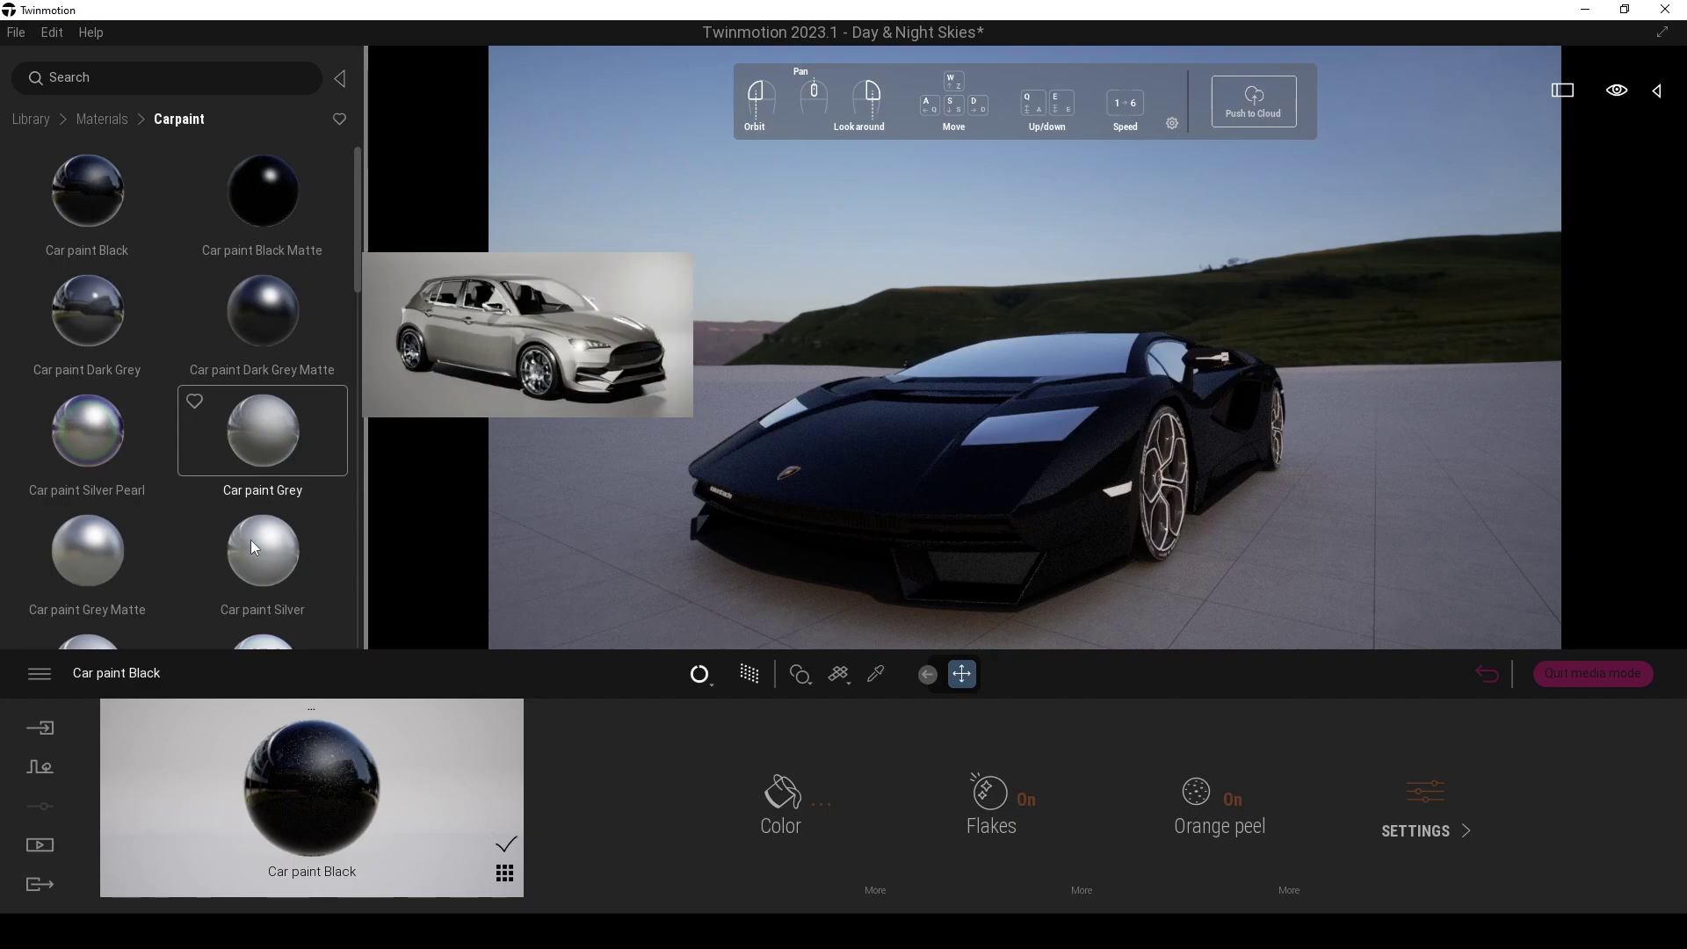
mouse_move(251, 540)
left_mouse_down()
mouse_move(863, 477)
mouse_move(843, 472)
mouse_move(958, 476)
mouse_move(1058, 448)
left_mouse_up()
middle_click_drag(1058, 448, 1248, 450)
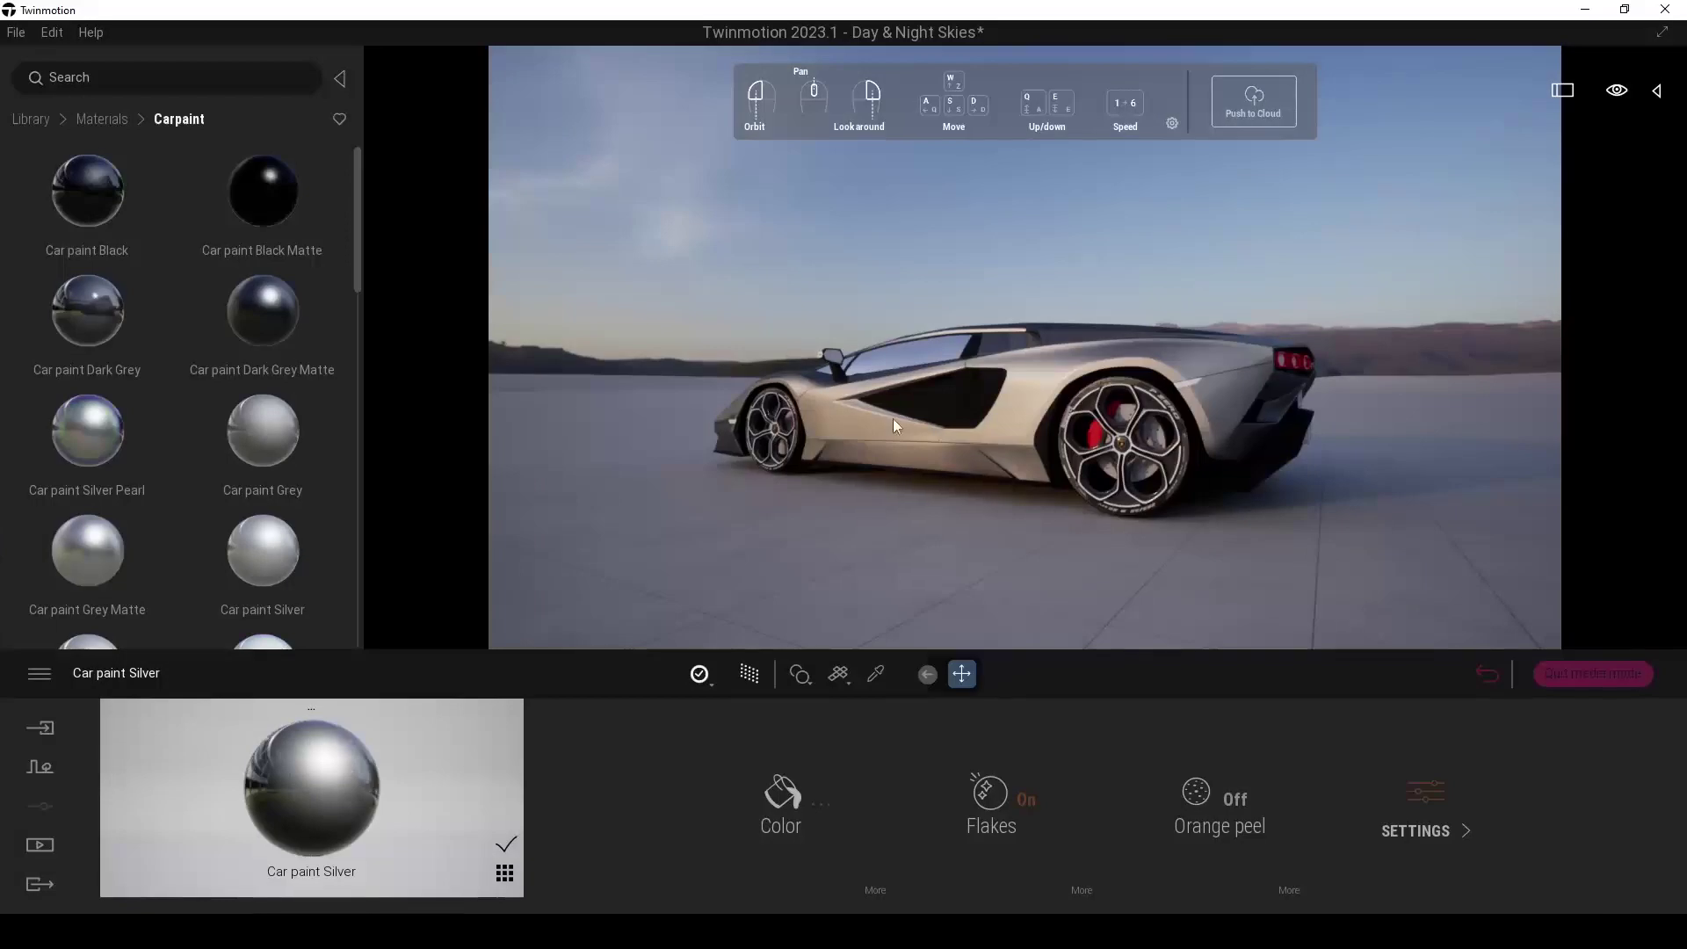
middle_click_drag(1251, 423, 1258, 553)
left_click_drag(1258, 554, 1336, 629)
scroll(1300, 397, "down", 2)
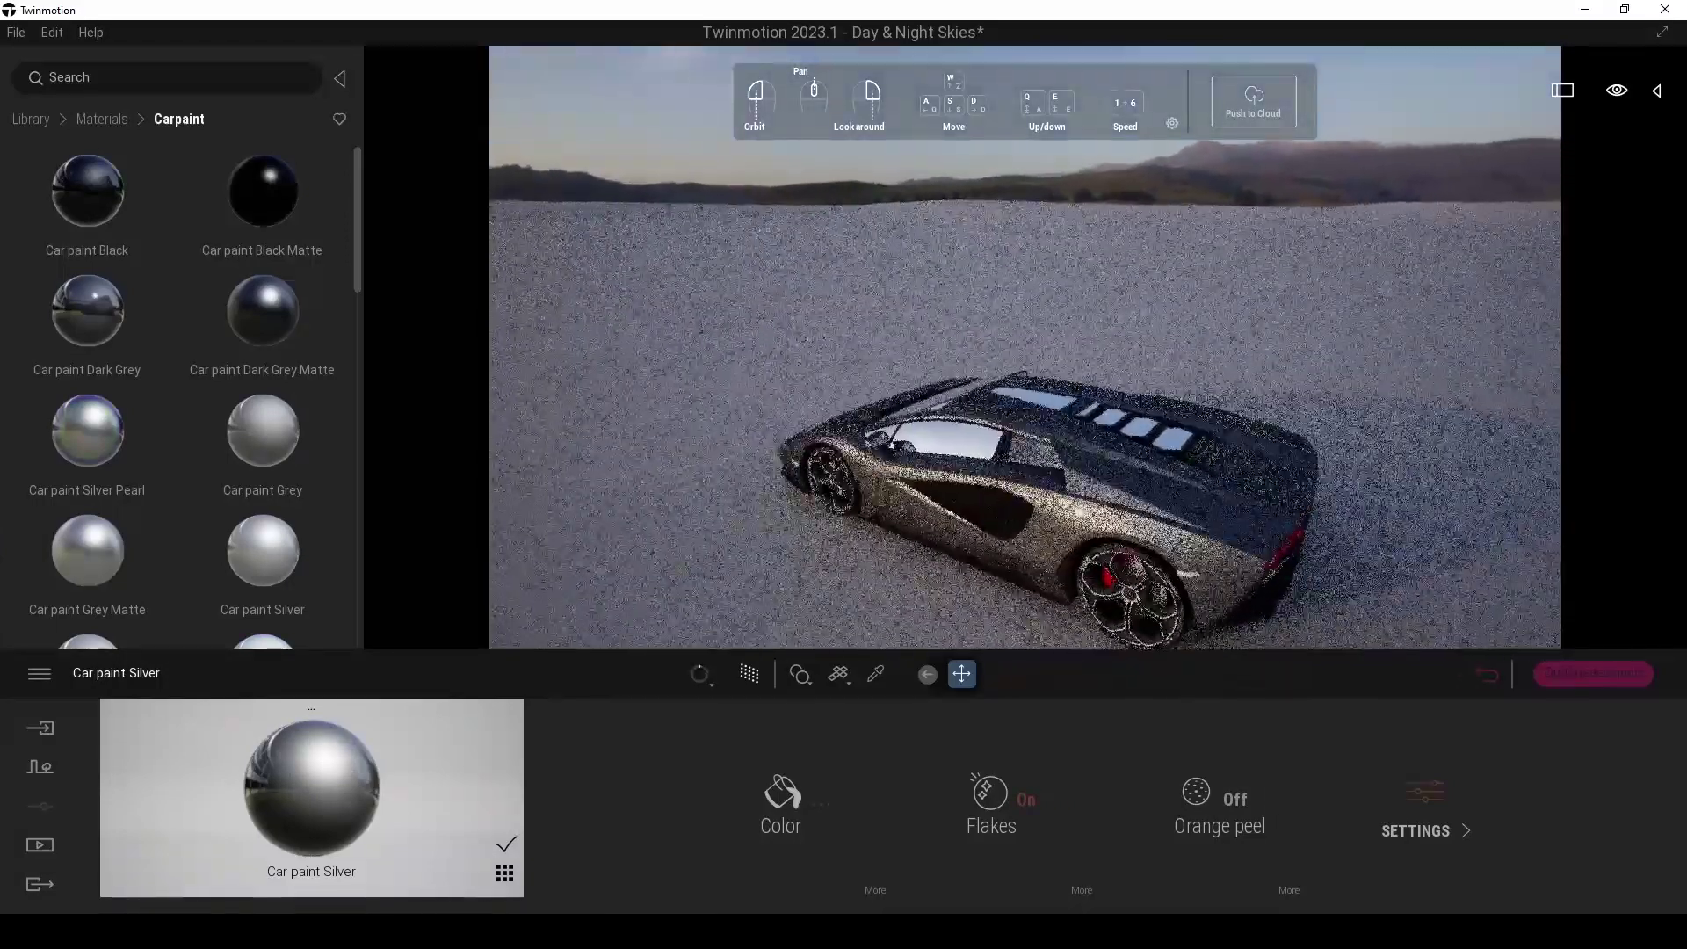
scroll(1300, 397, "down", 1)
left_click_drag(1353, 380, 1299, 398)
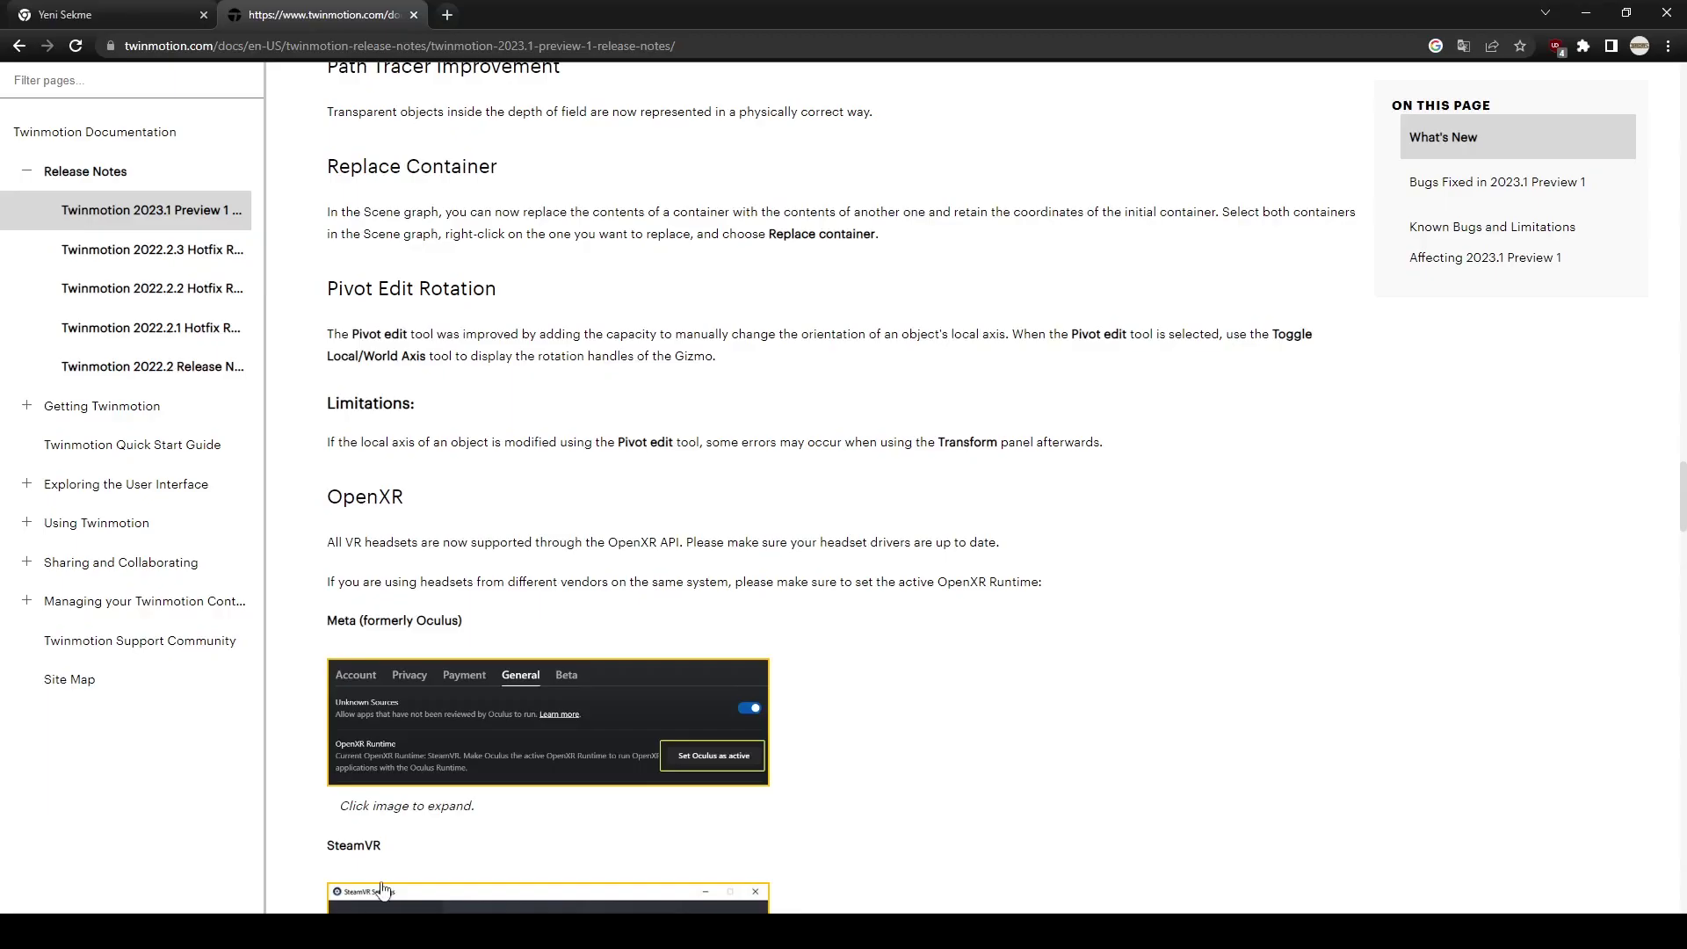
- Switch to the browser and read the Twinmotion 2023.1 Preview 1 release notes on Unreal Engine 5.0, Home Panel templates and the new file format
scroll(791, 542, "up", 8)
scroll(791, 542, "up", 20)
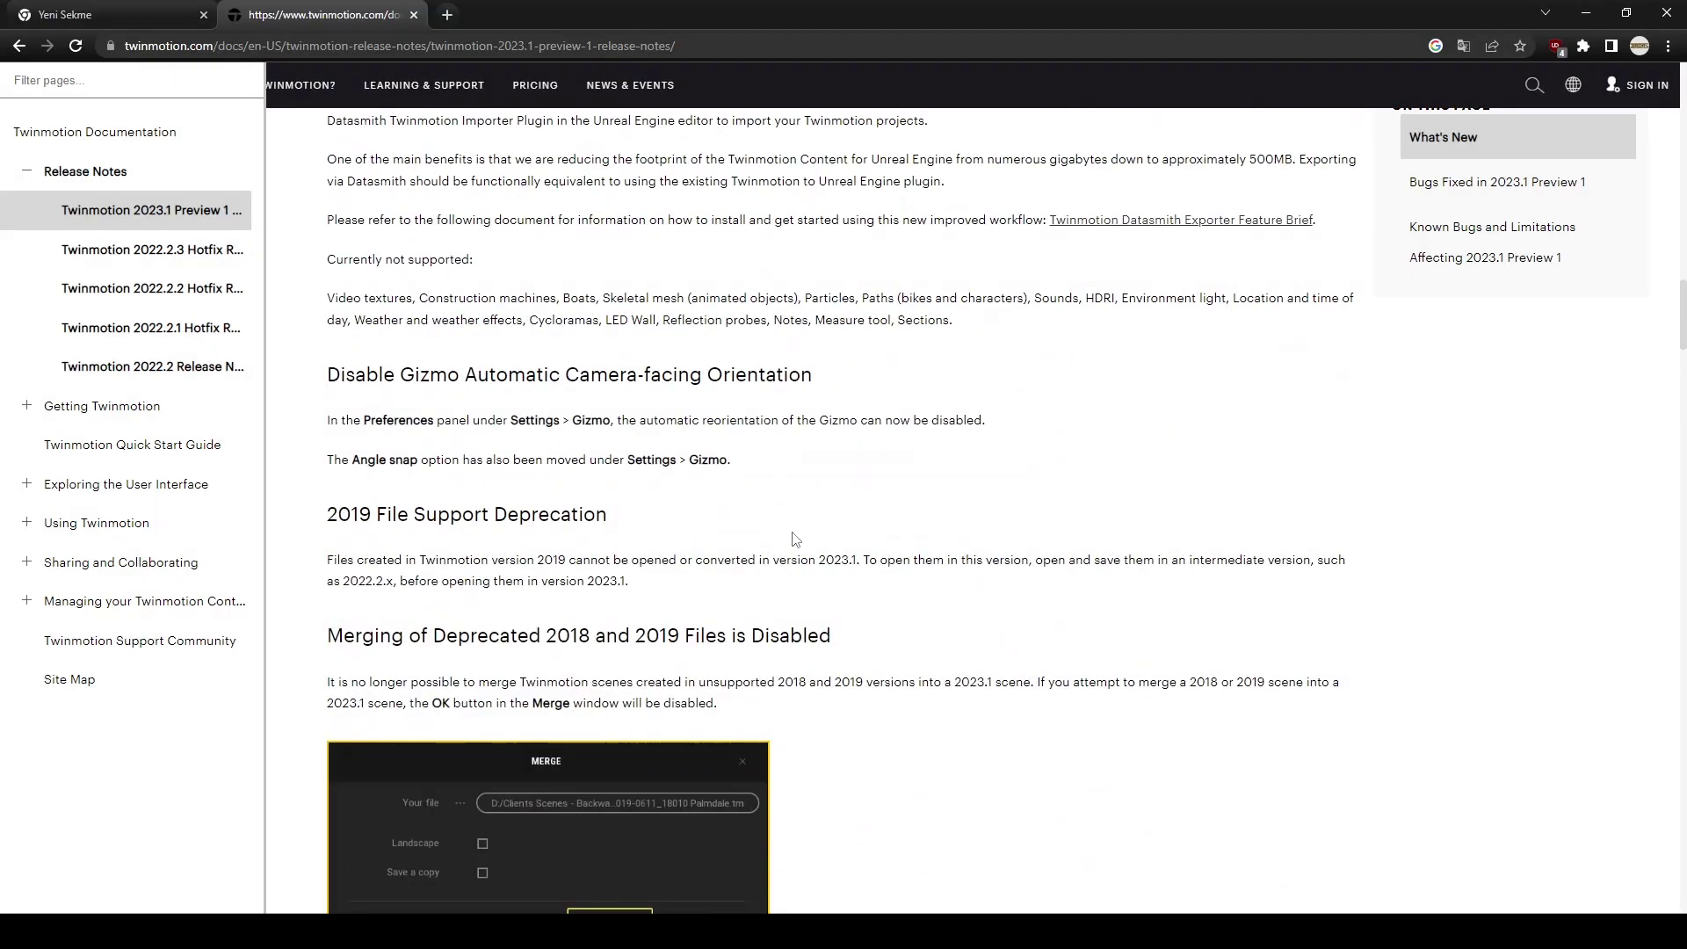
scroll(815, 542, "up", 20)
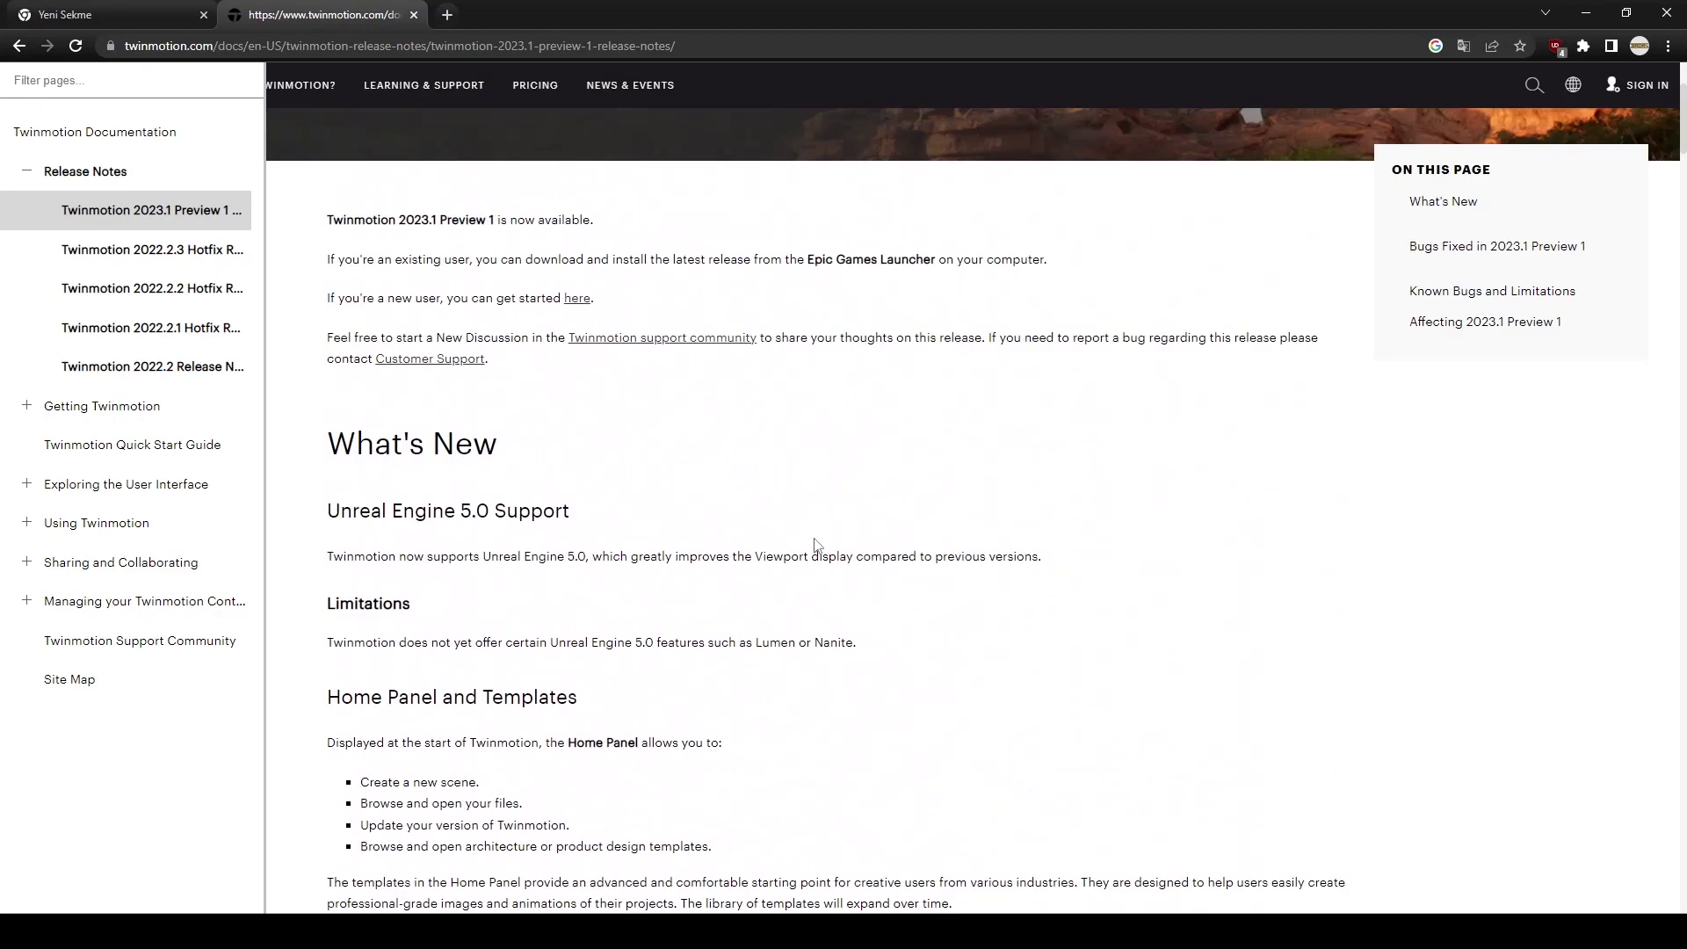
scroll(817, 543, "down", 4)
scroll(816, 541, "down", 3)
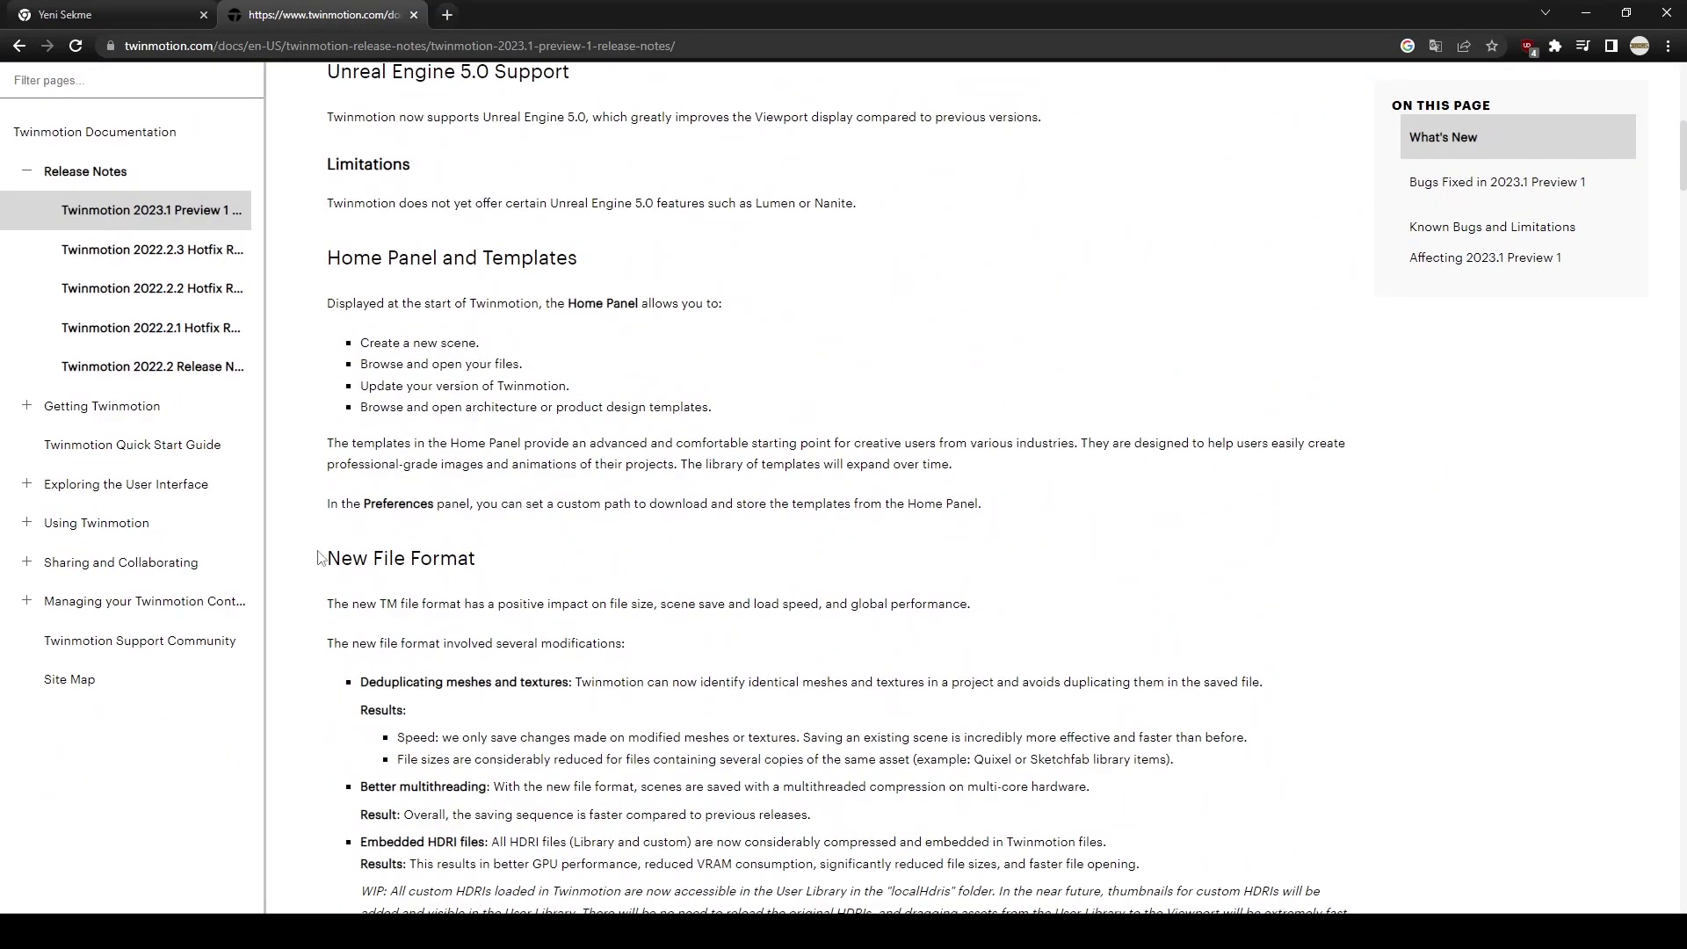
scroll(319, 558, "down", 2)
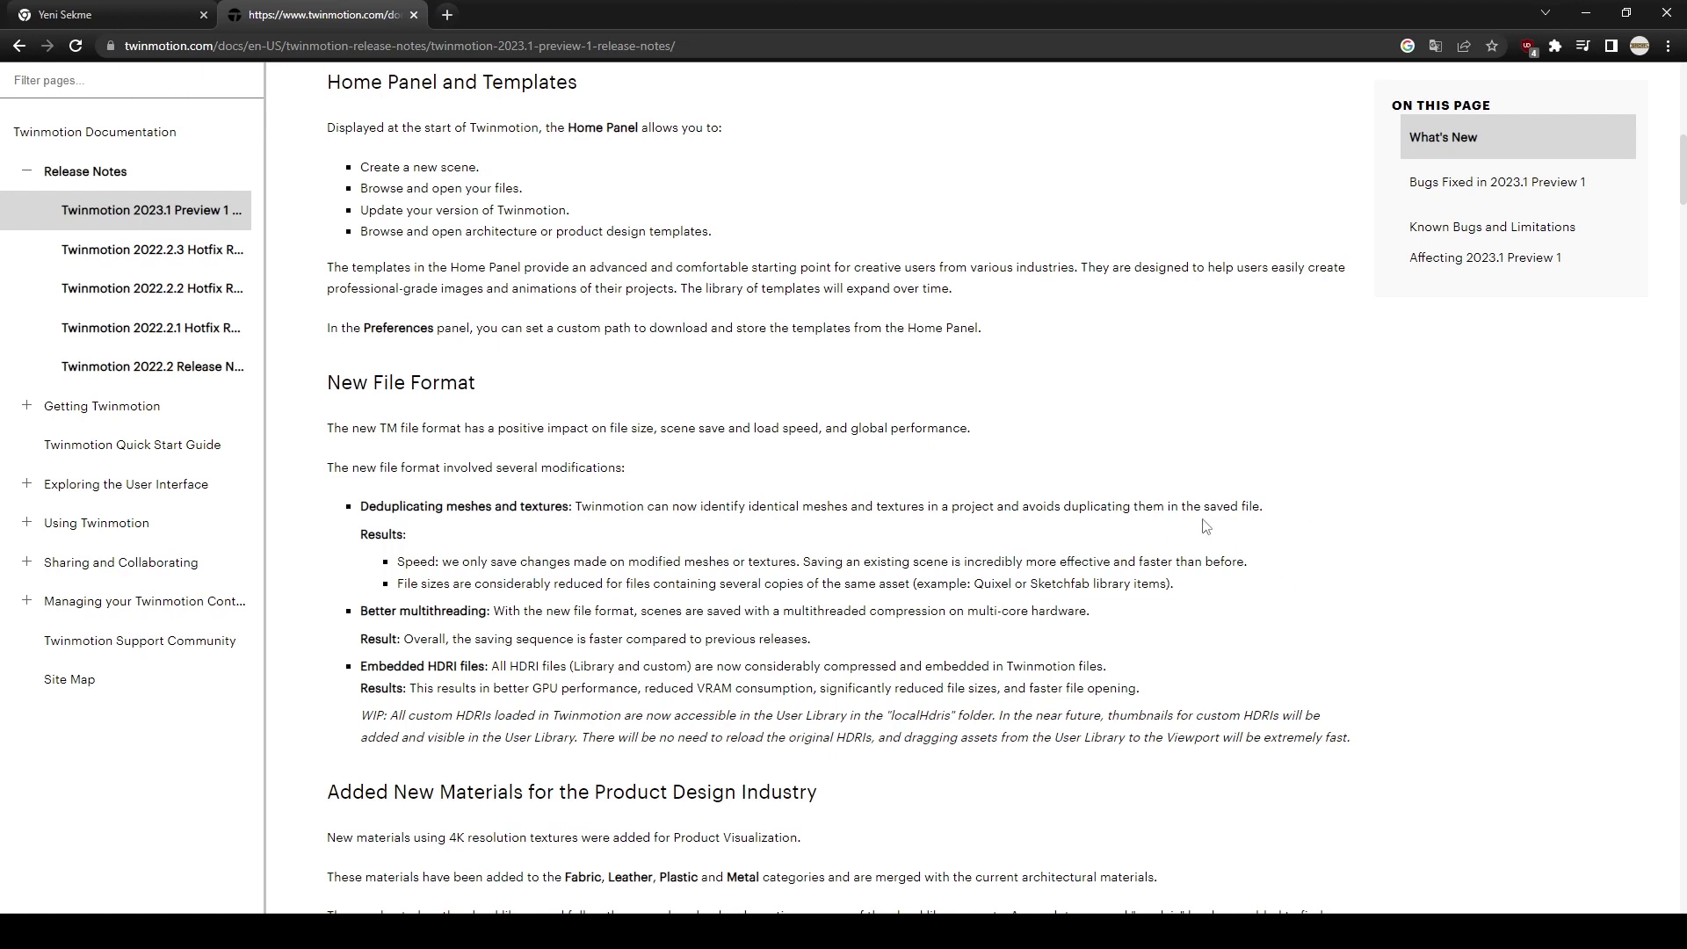
scroll(1249, 537, "down", 2)
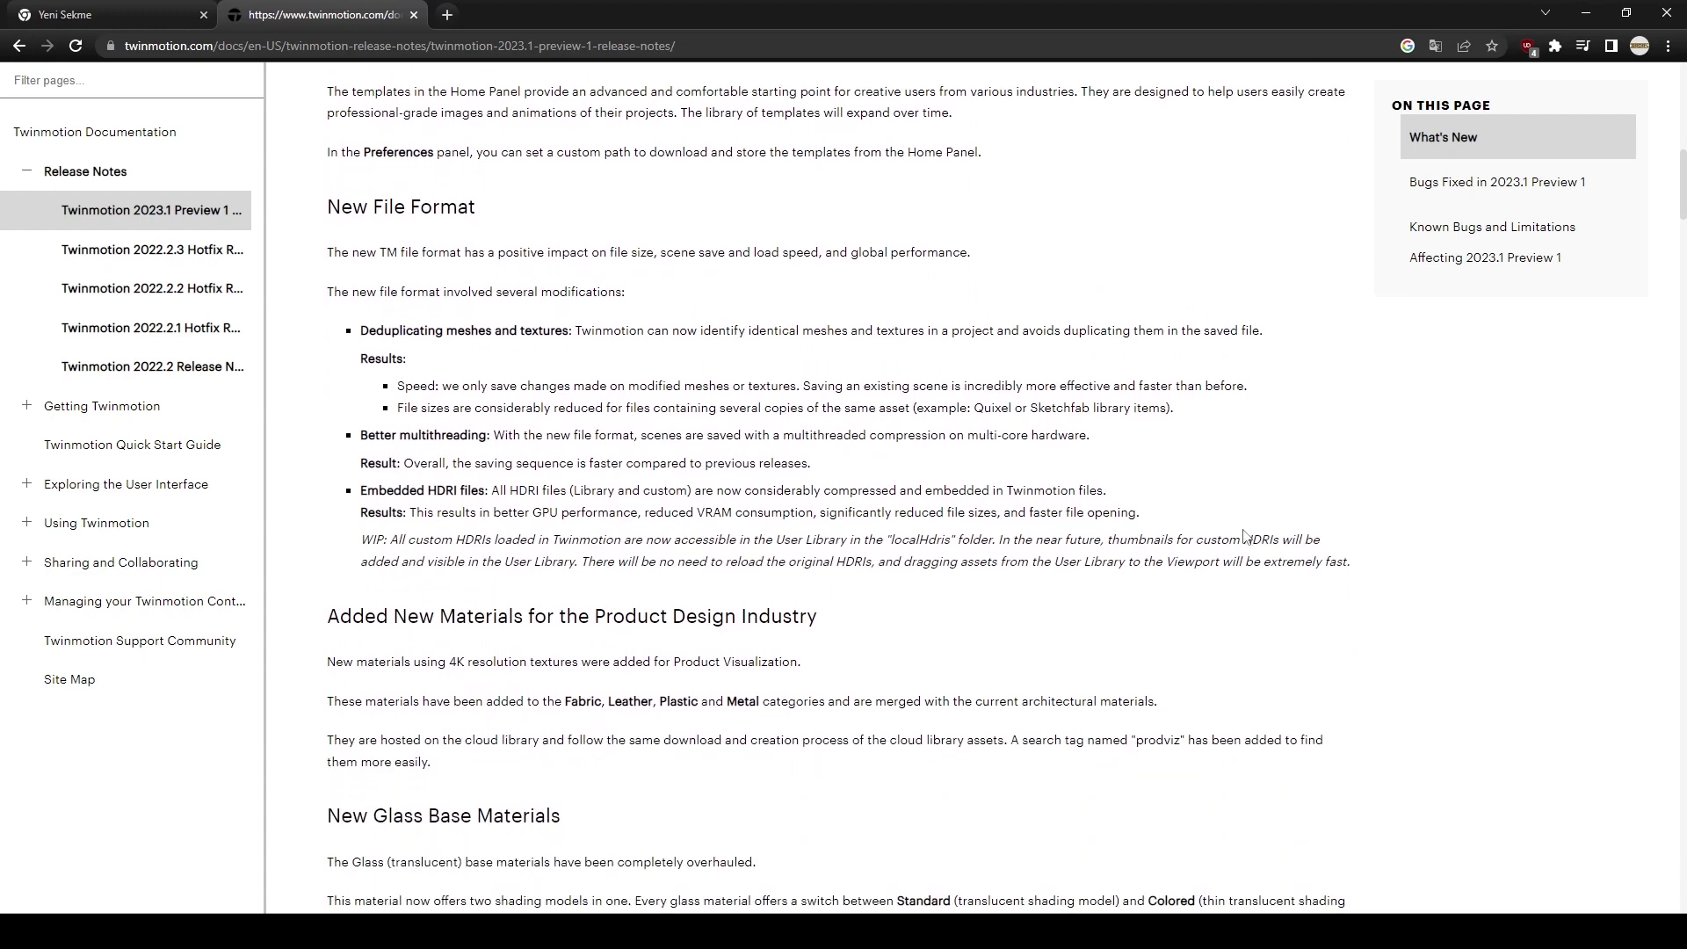
- Read the release notes on product design materials, new glass base materials and their limitations, and the Datasmith Exporter
scroll(1245, 534, "down", 2)
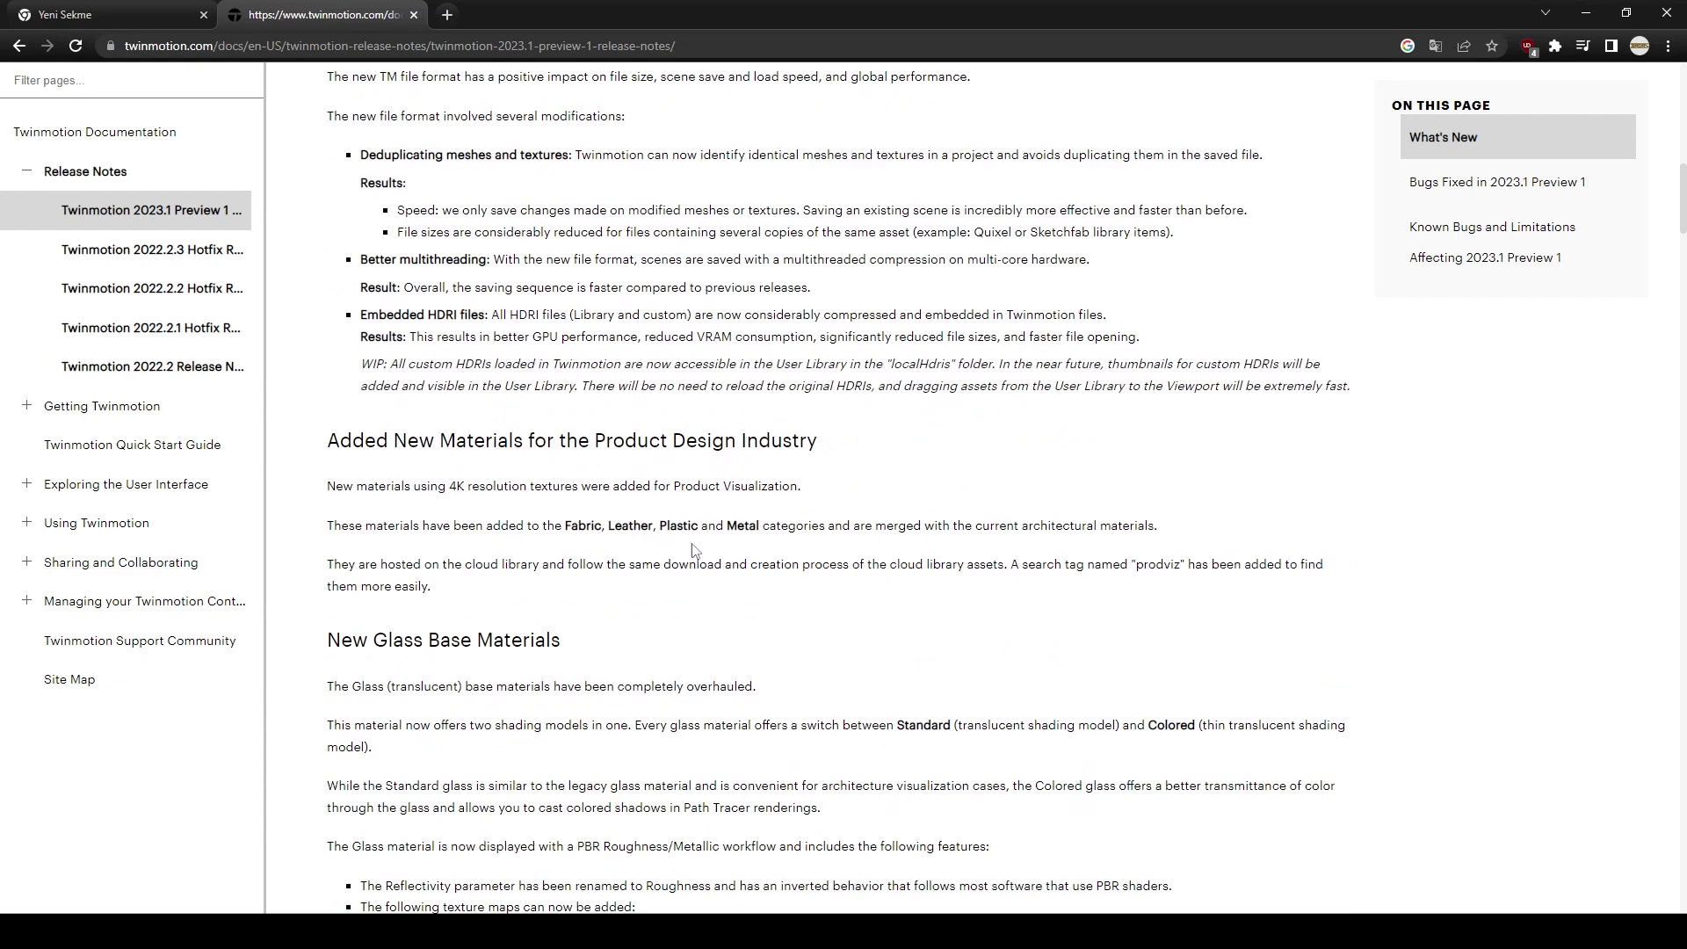
scroll(753, 553, "down", 3)
scroll(753, 554, "down", 1)
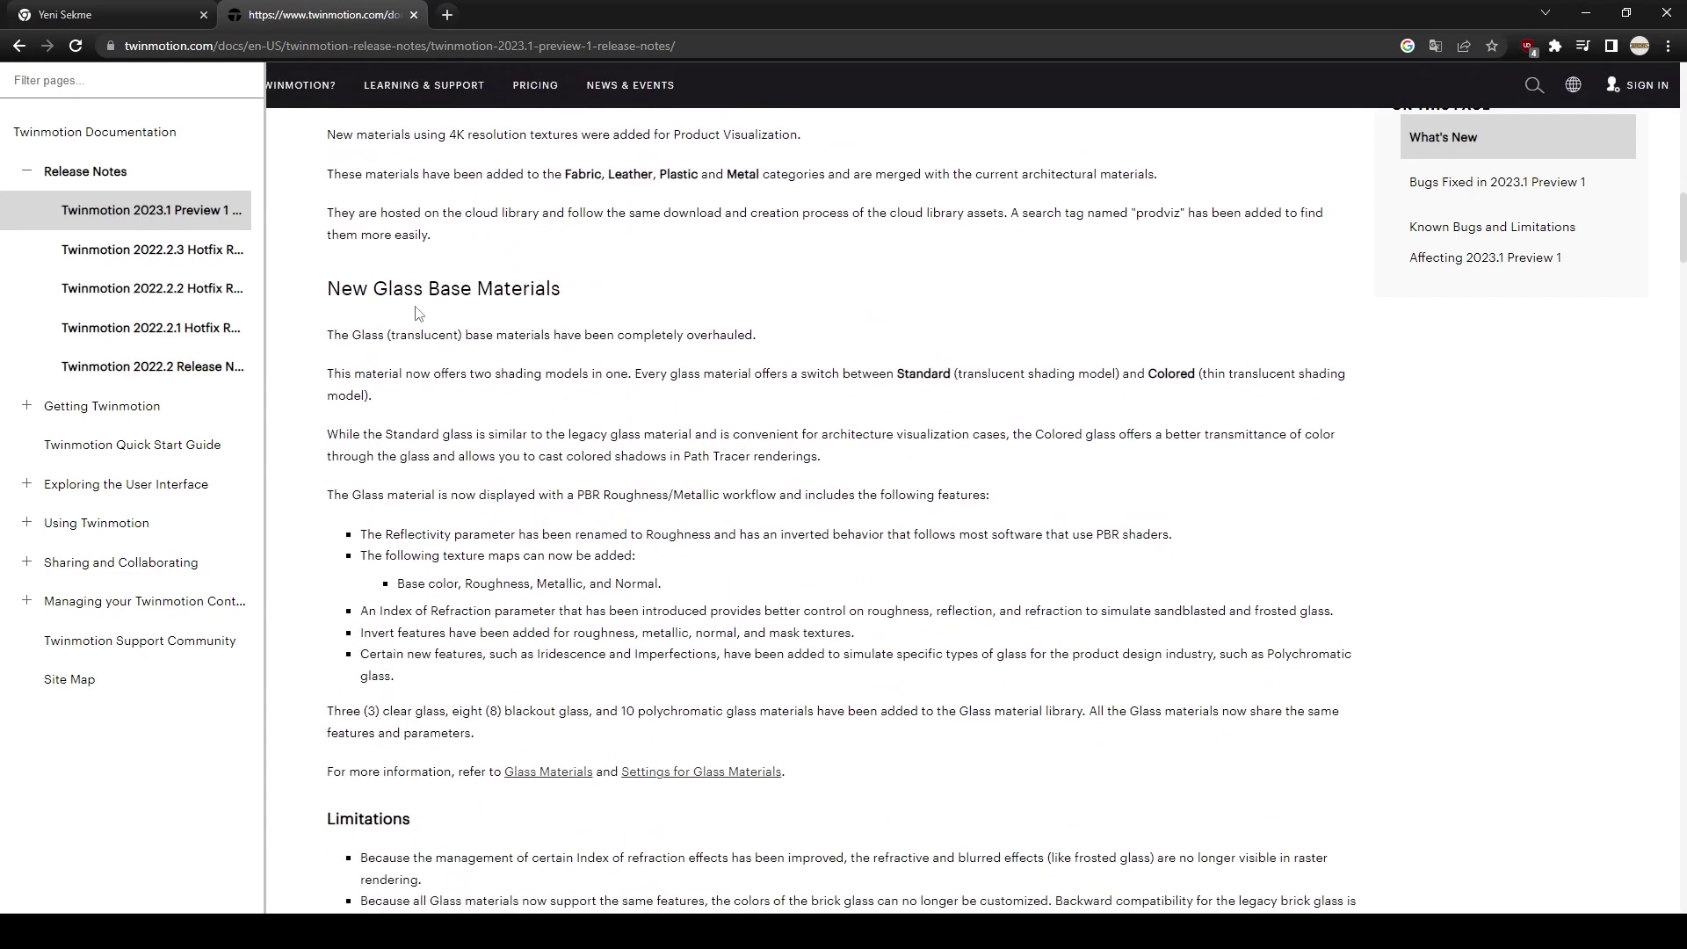
scroll(481, 231, "down", 1)
scroll(532, 255, "down", 5)
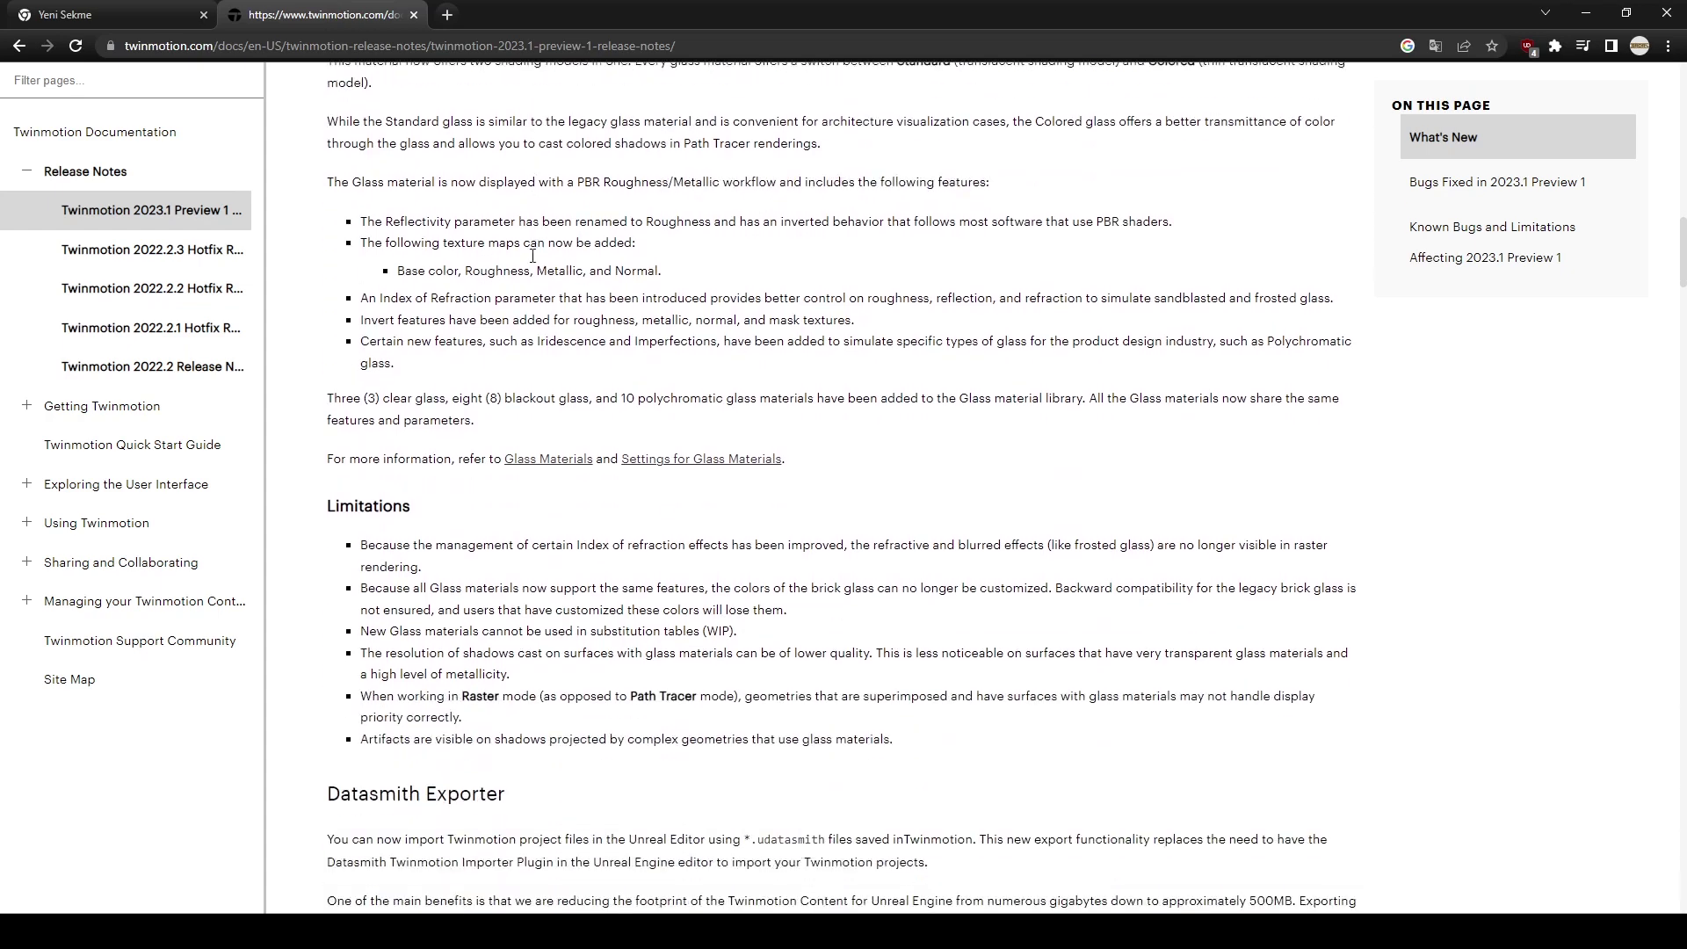
scroll(519, 262, "down", 3)
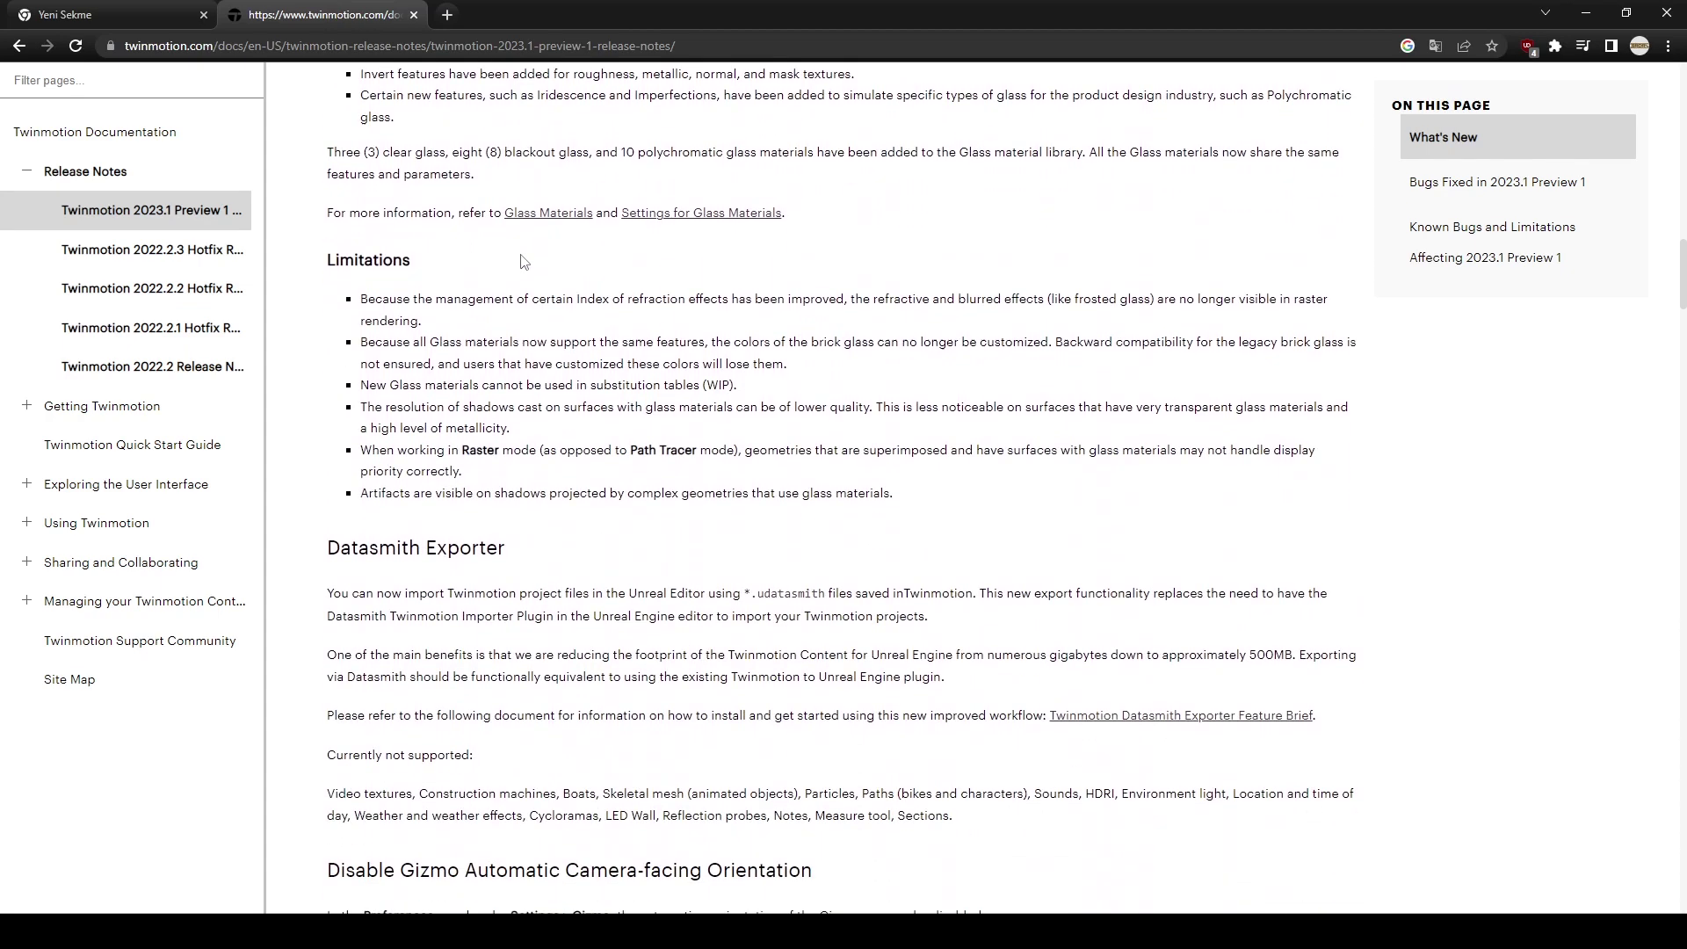
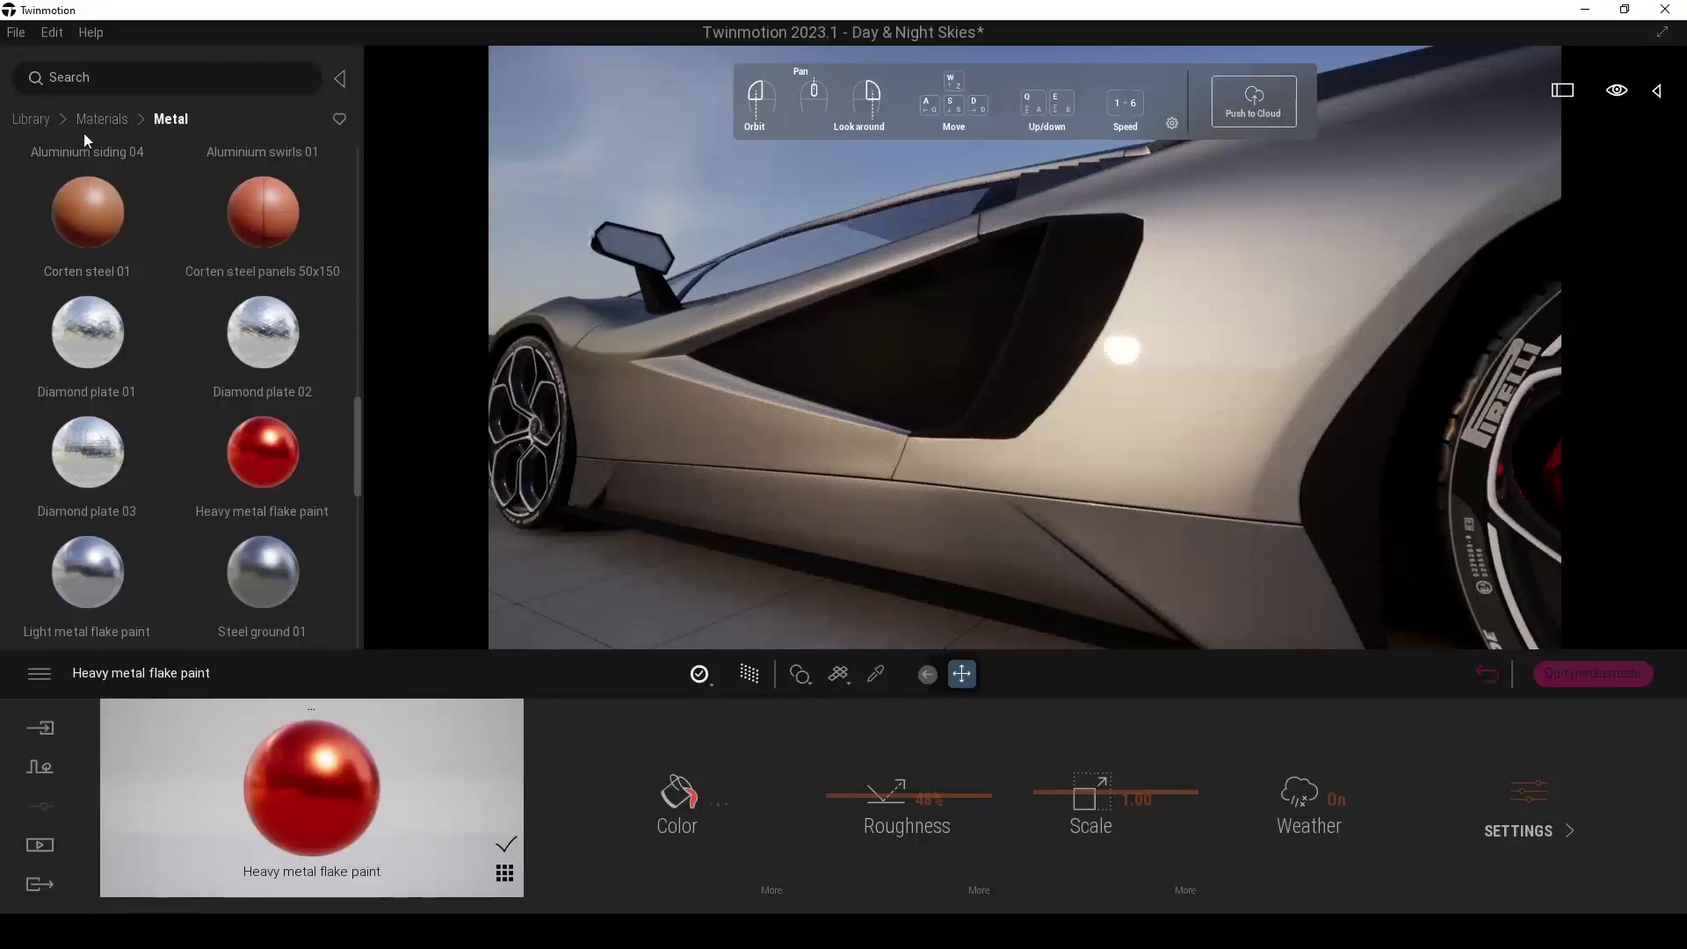
- Try the Rubber material from the Plastic materials on the Lamborghini's side air intake
scroll(352, 263, "down", 4)
left_click(262, 263)
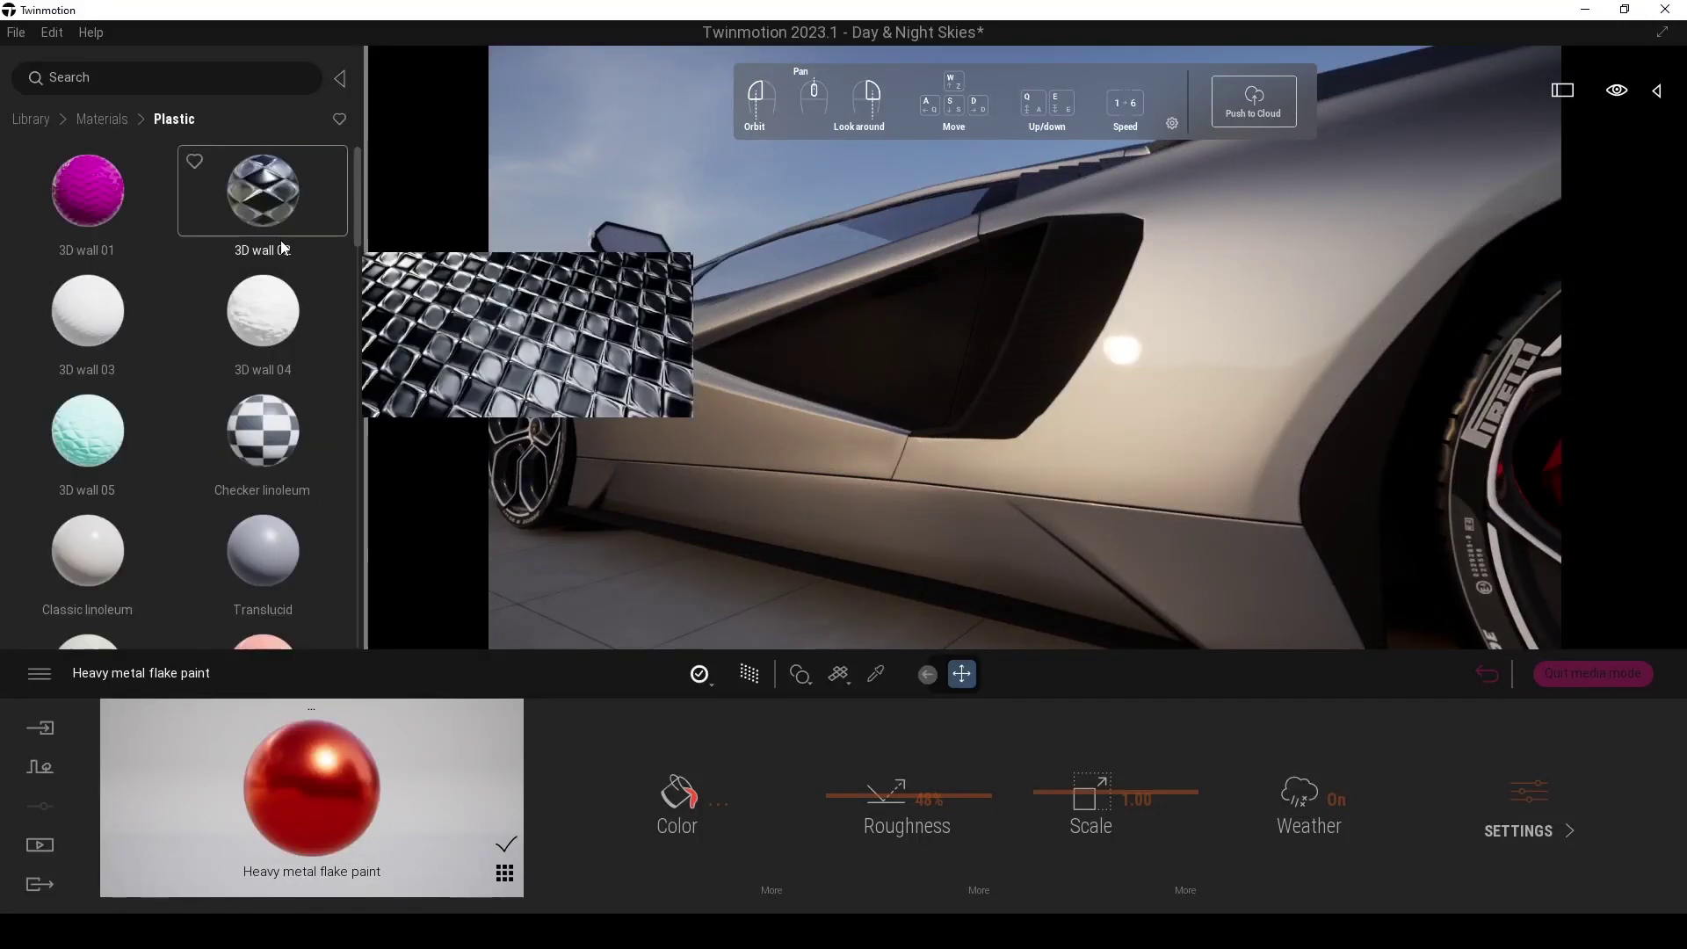
scroll(281, 219, "down", 3)
scroll(278, 395, "down", 5)
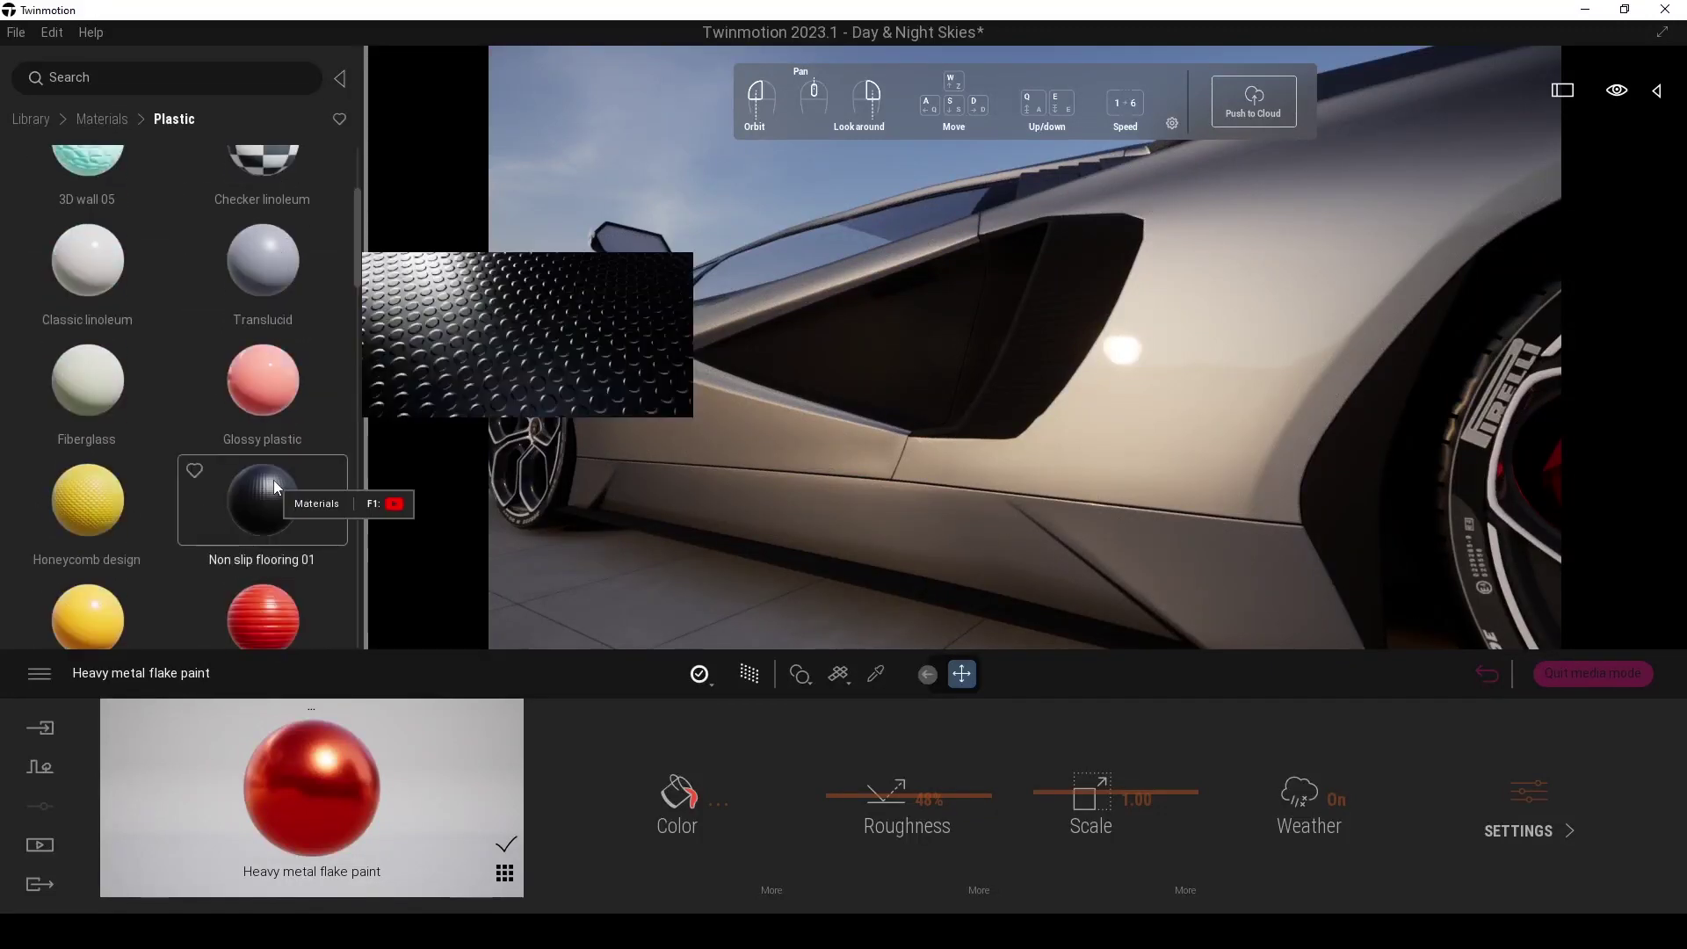
left_click_drag(77, 386, 924, 371)
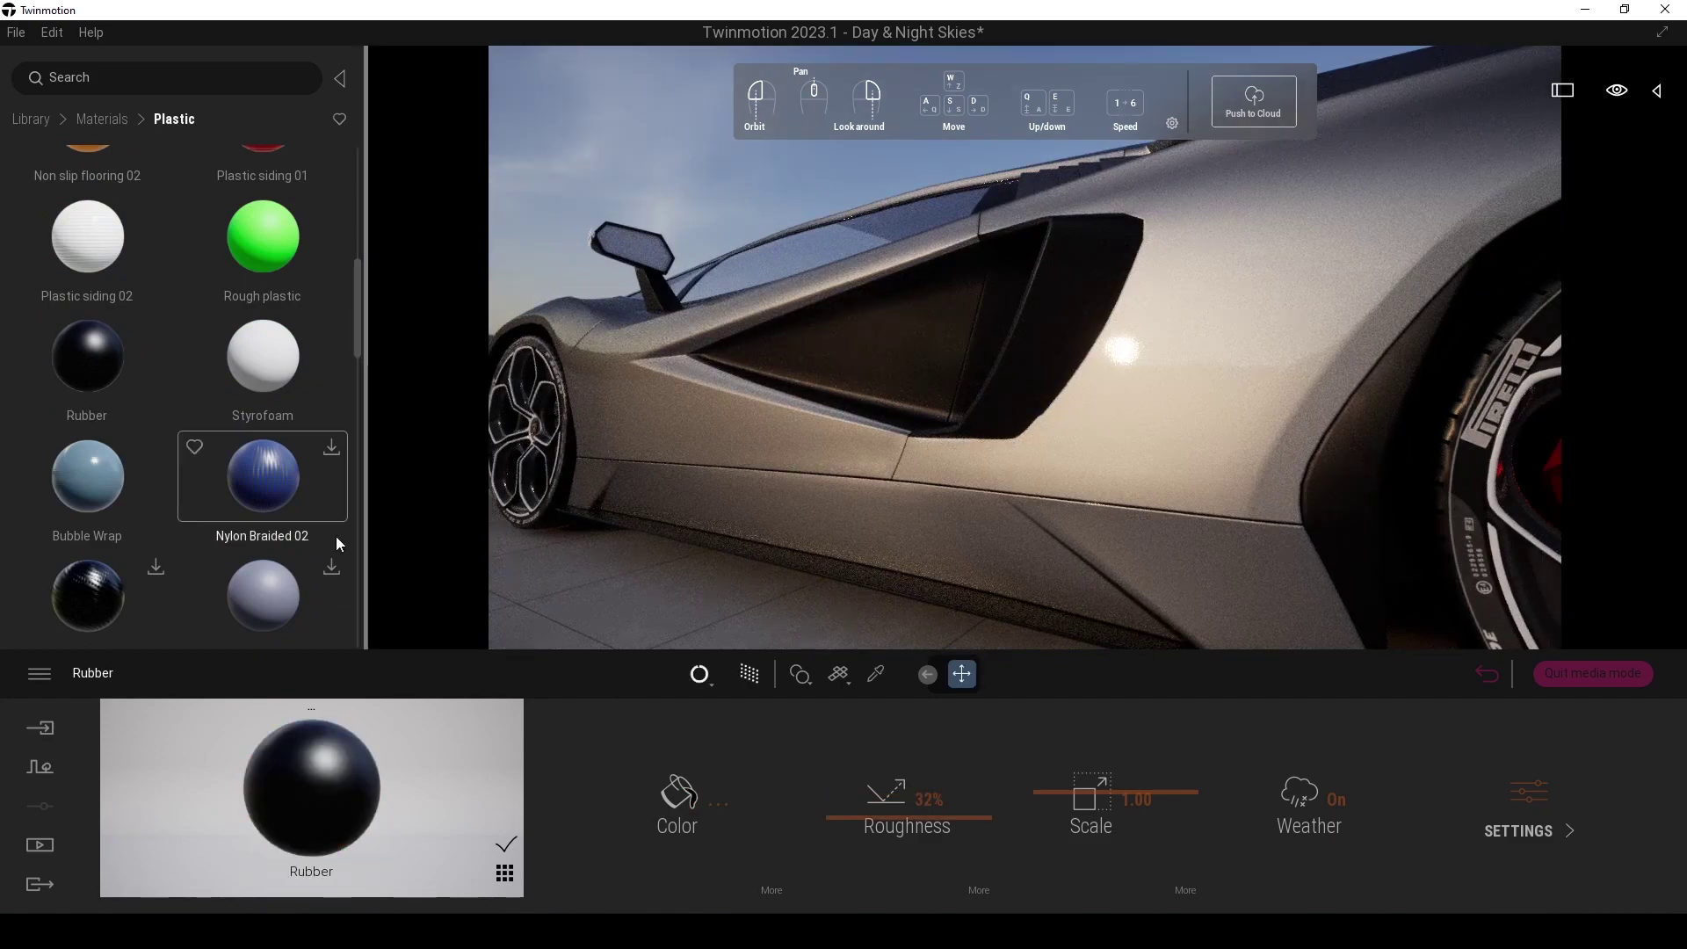
- Download the Carbon Mesh 01 plastic material and apply it to the Lamborghini's side air intake
scroll(176, 520, "down", 2)
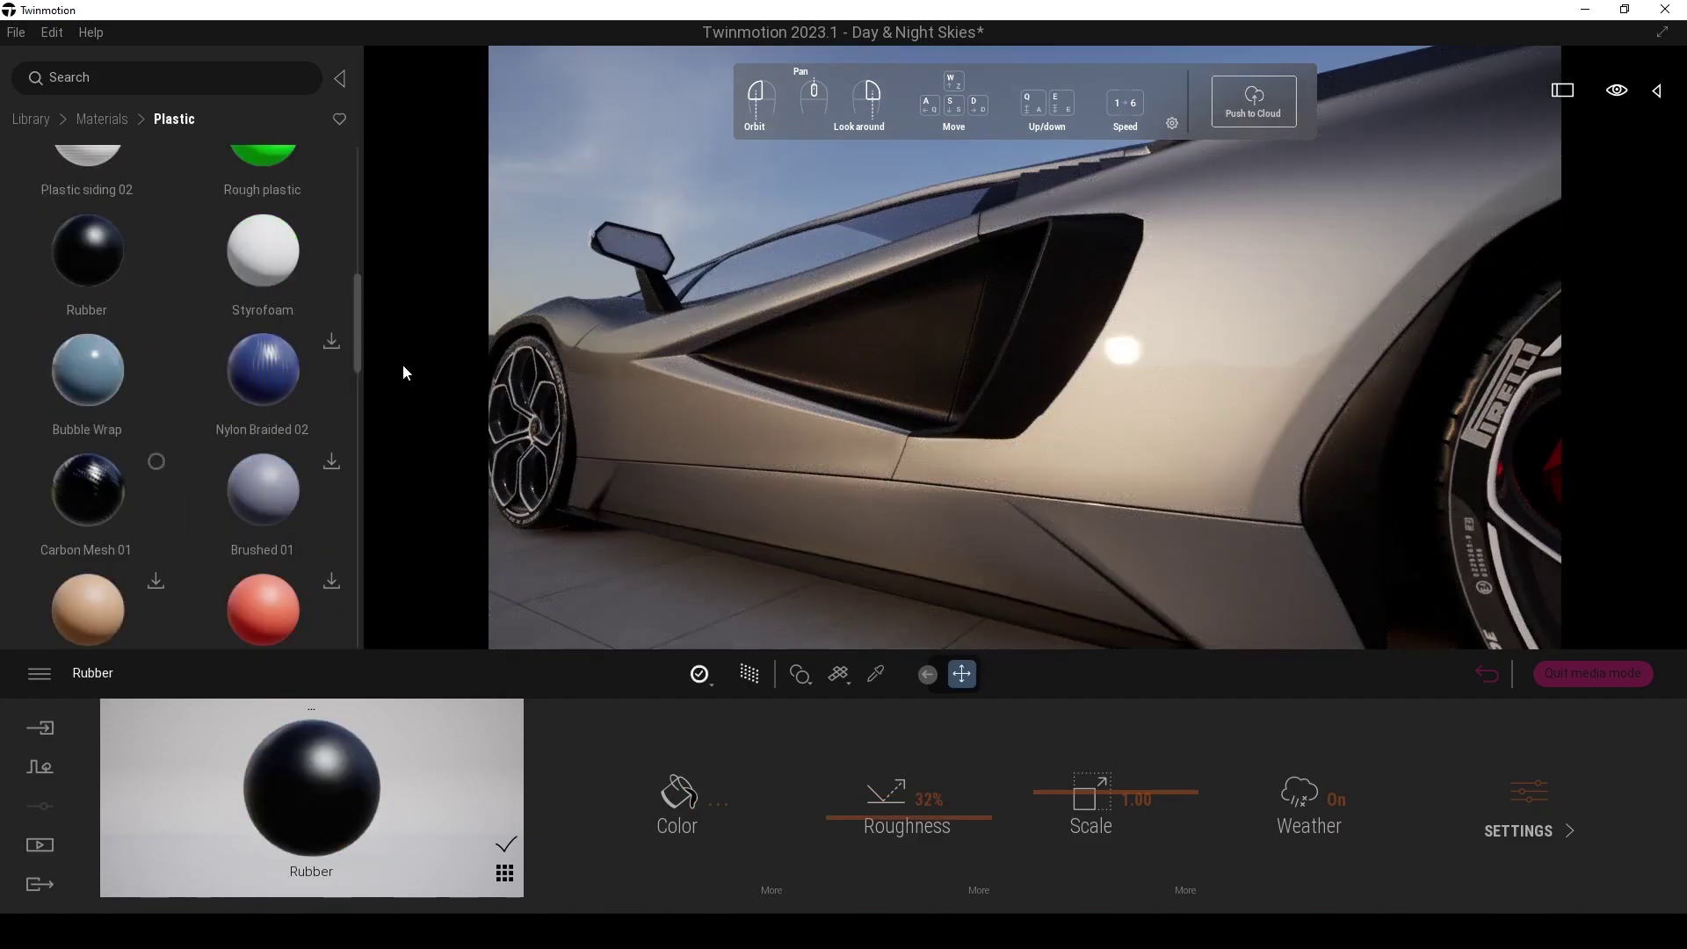
left_click_drag(360, 318, 312, 606)
scroll(145, 441, "up", 10)
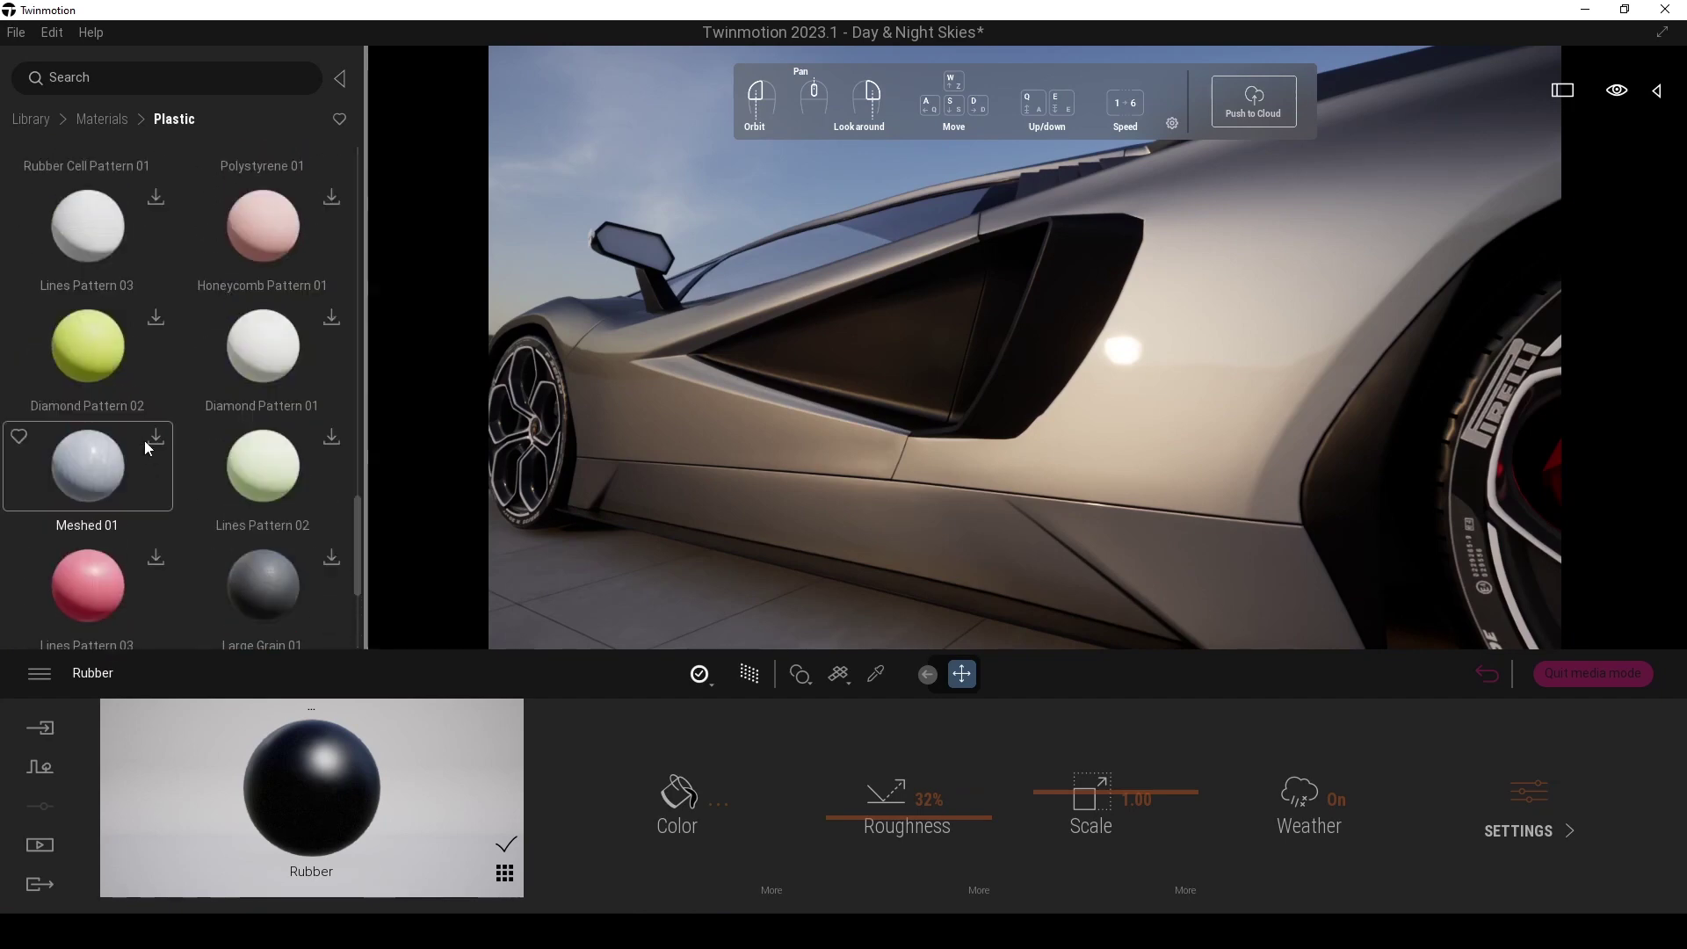
left_click_drag(123, 365, 772, 485)
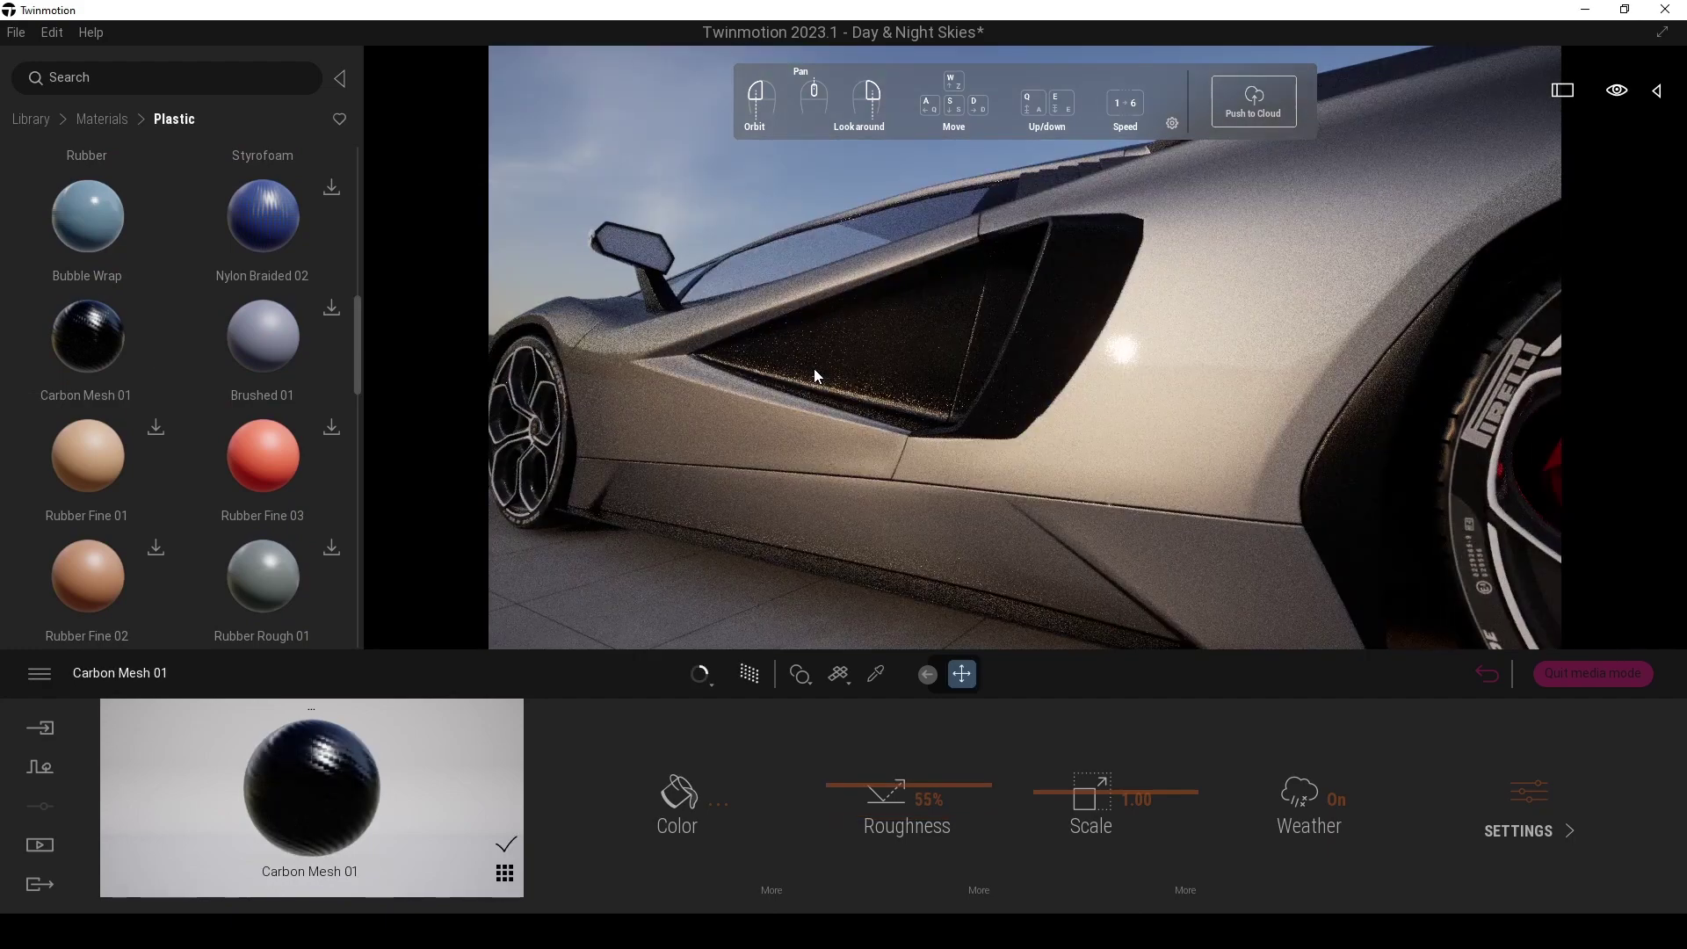
- Apply the Brushed aluminium 01 metal material to the exhaust pipes at the rear of the car
scroll(814, 367, "down", 5)
left_click_drag(1025, 368, 673, 367)
scroll(813, 368, "up", 5)
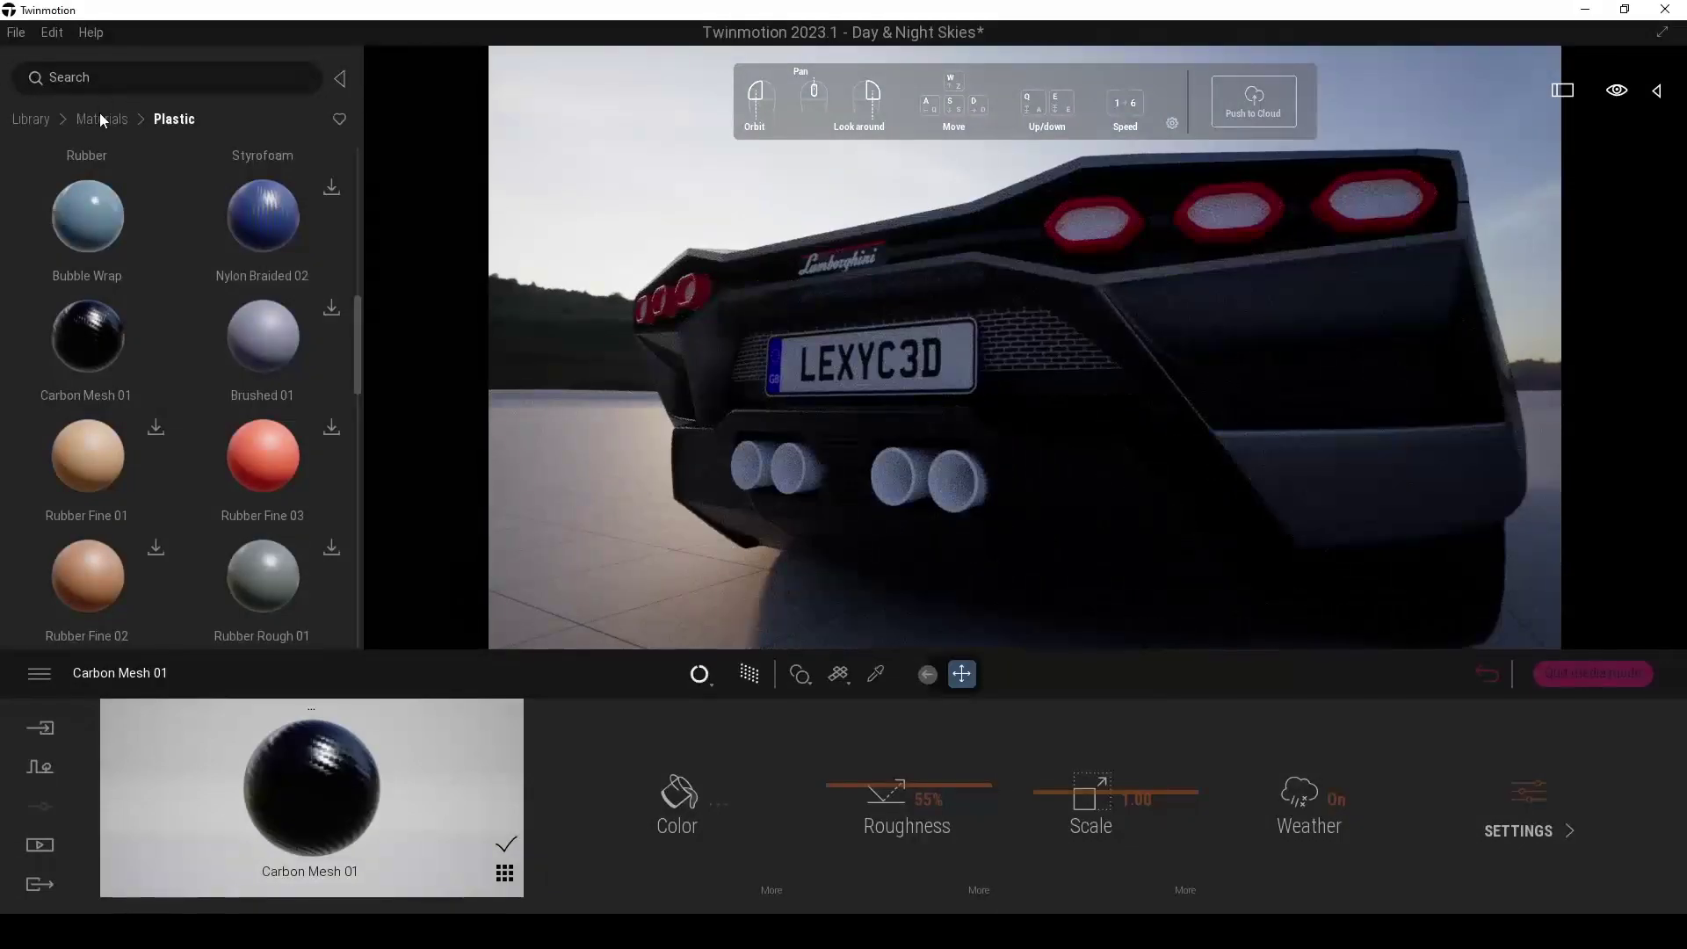
left_click(102, 114)
left_click(220, 203)
left_click_drag(355, 191, 336, 604)
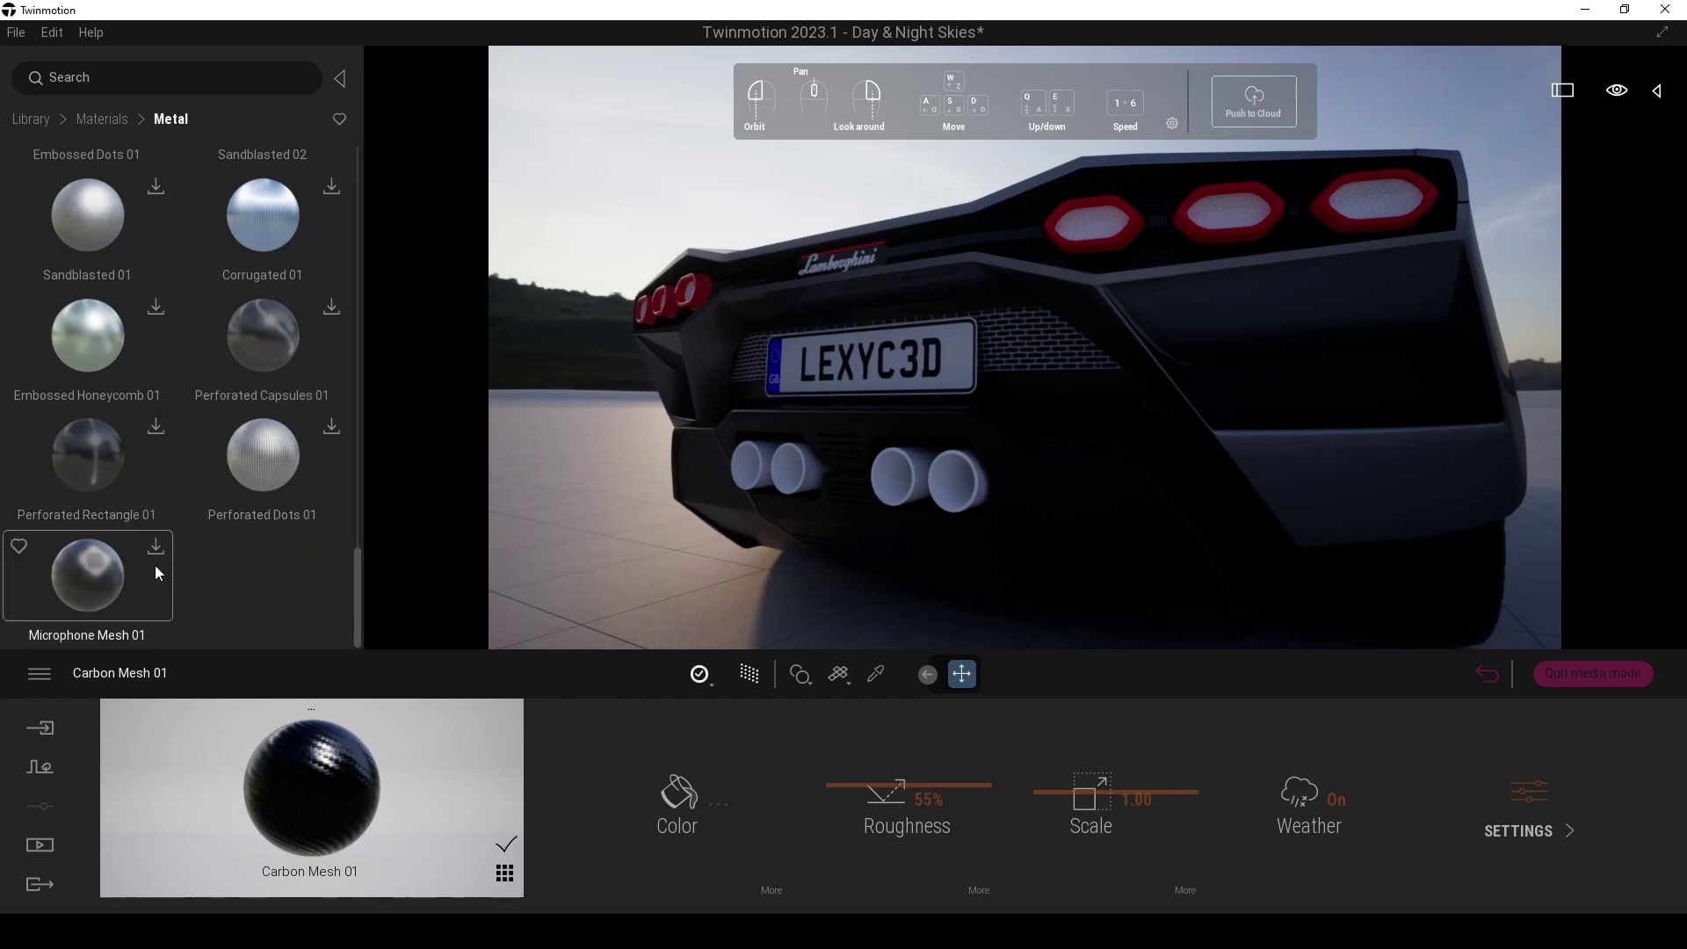
scroll(155, 566, "up", 10)
mouse_move(229, 445)
scroll(229, 444, "up", 8)
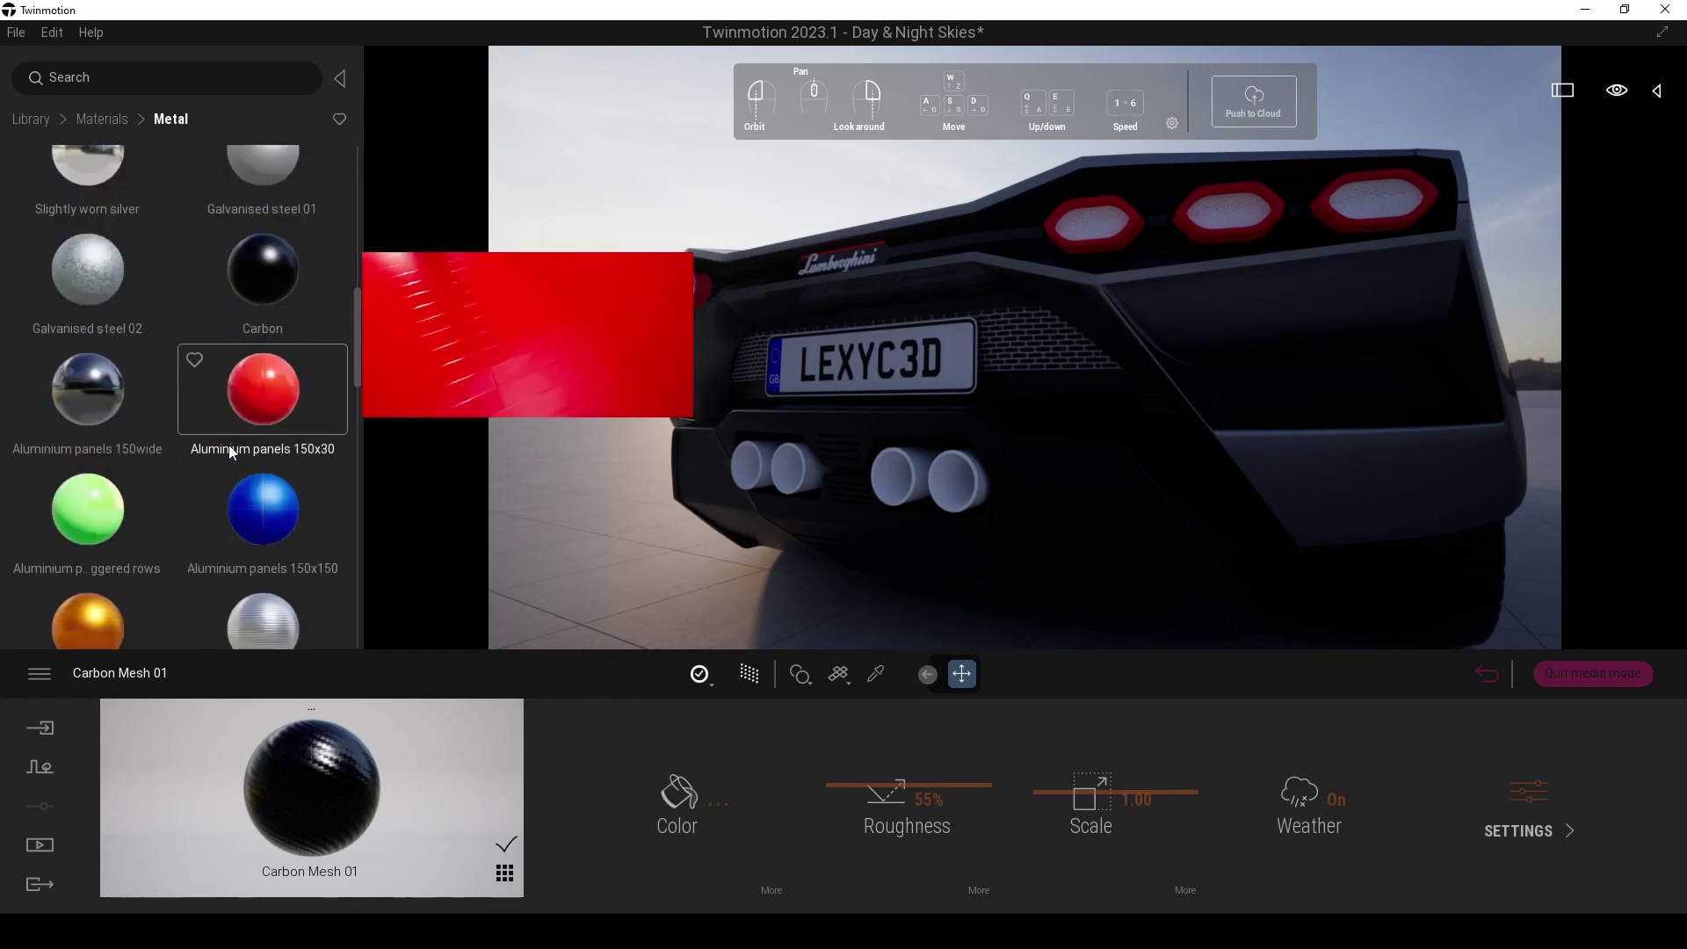
scroll(270, 430, "up", 8)
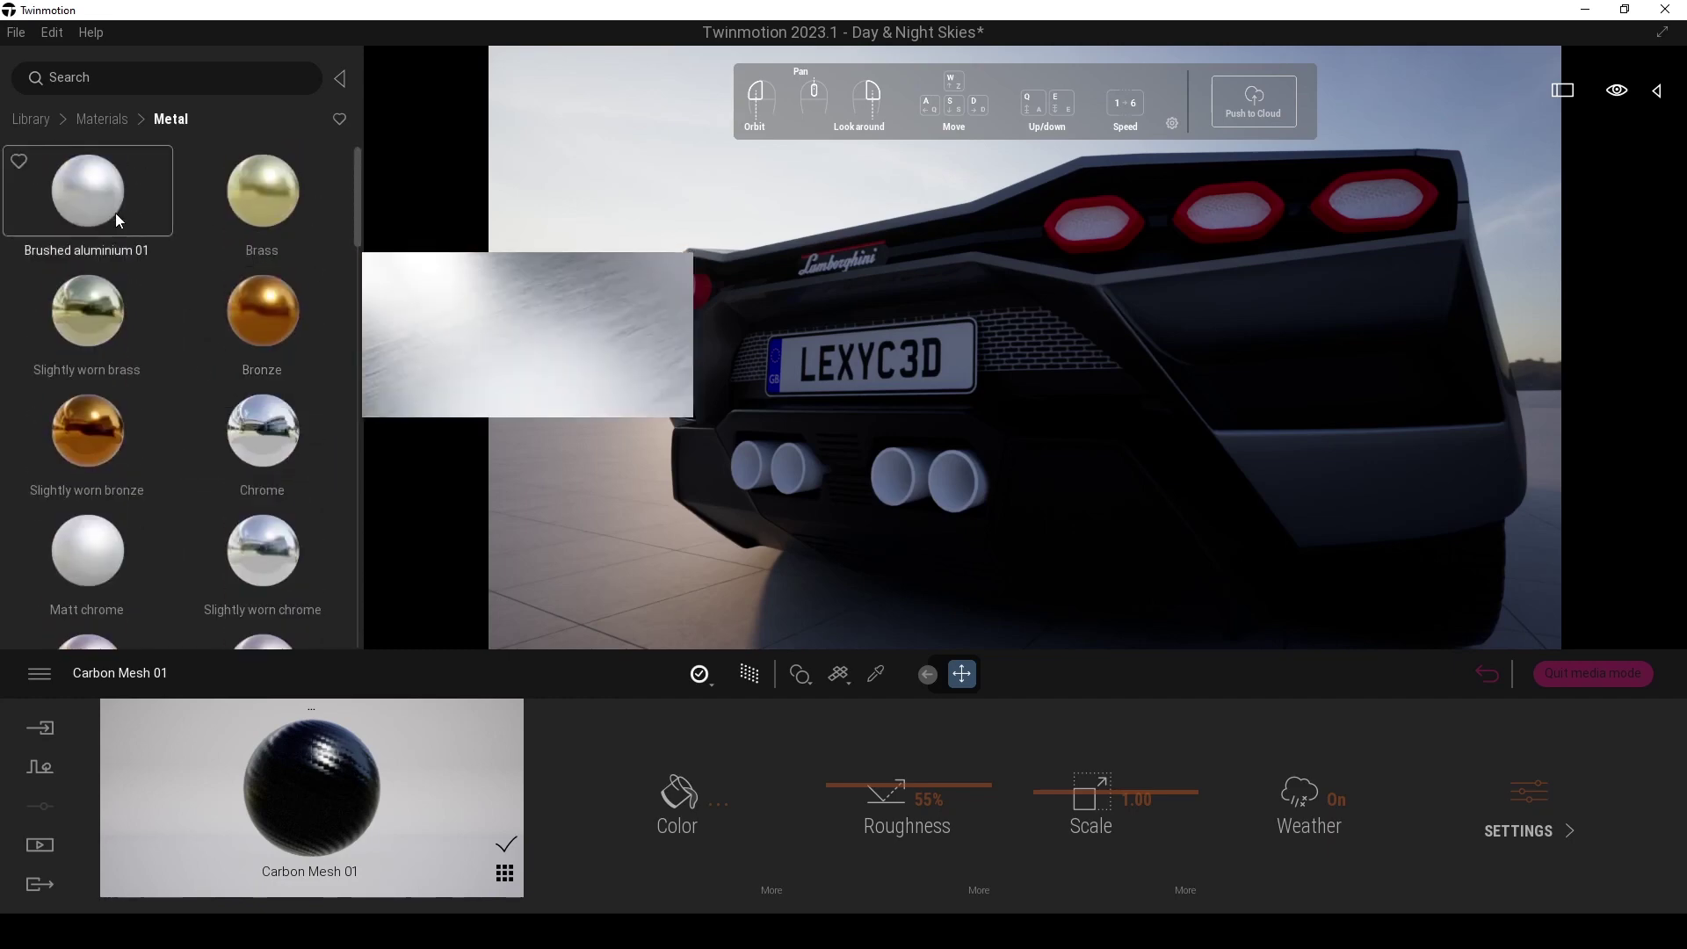
left_click(804, 468)
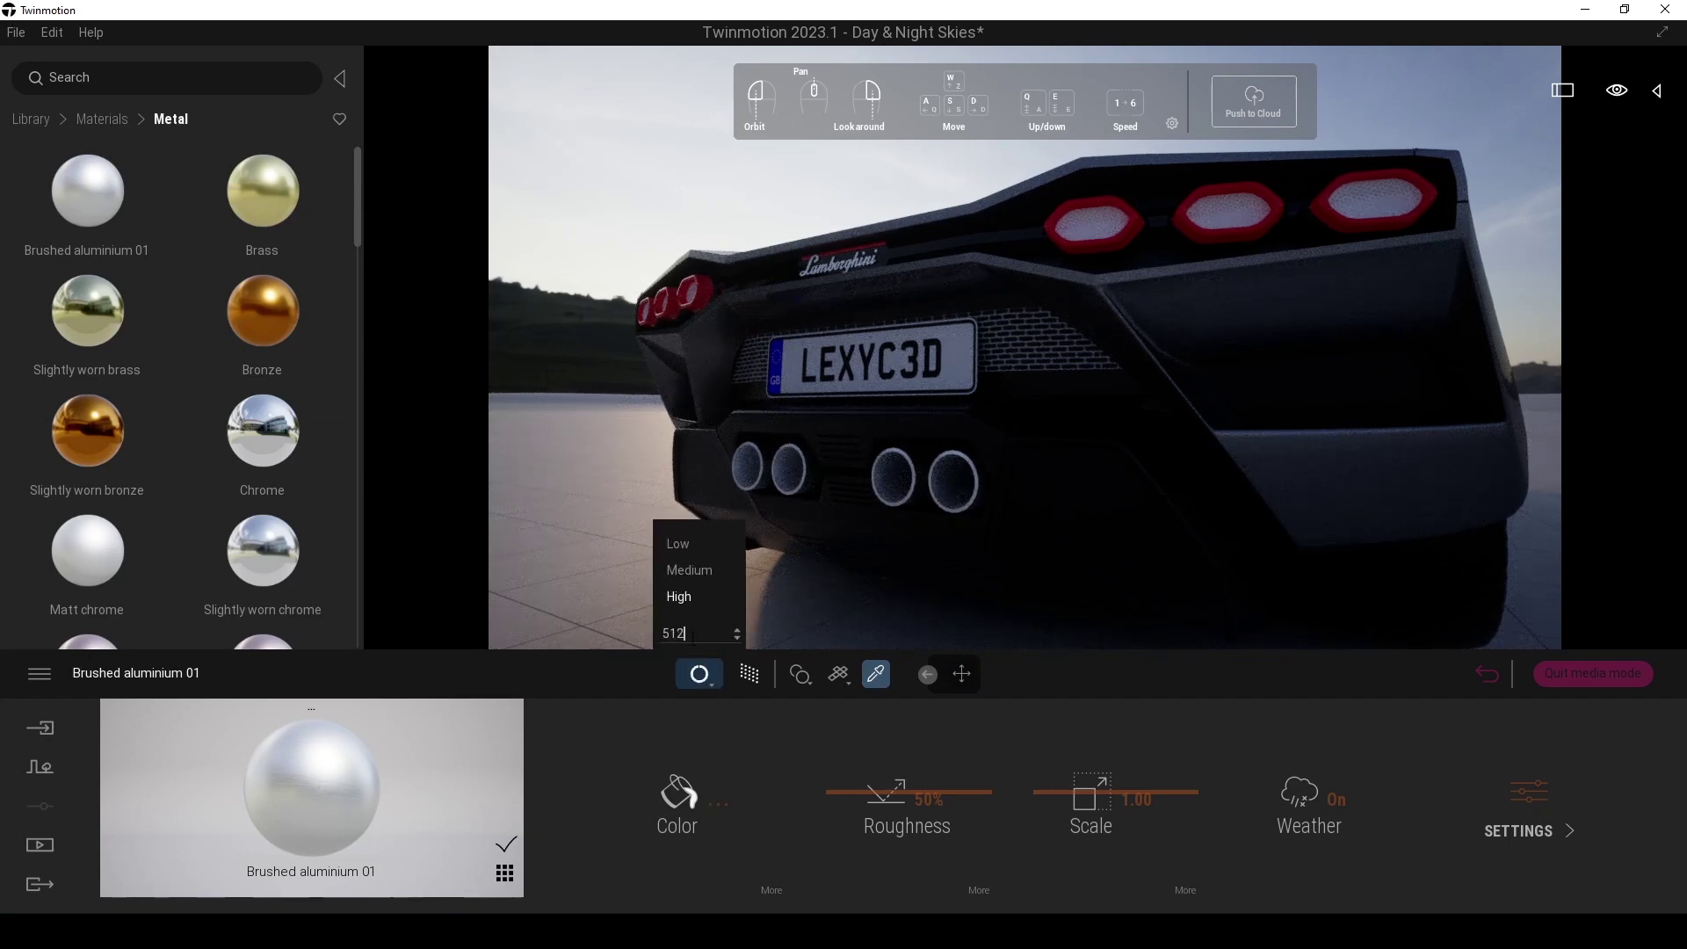
- Set the roughness of the exhaust pipes' Brushed aluminium 01 material to 23%
right_click_drag(1009, 513, 956, 488)
mouse_move(875, 817)
left_mouse_down()
mouse_move(859, 742)
mouse_move(870, 822)
left_mouse_up()
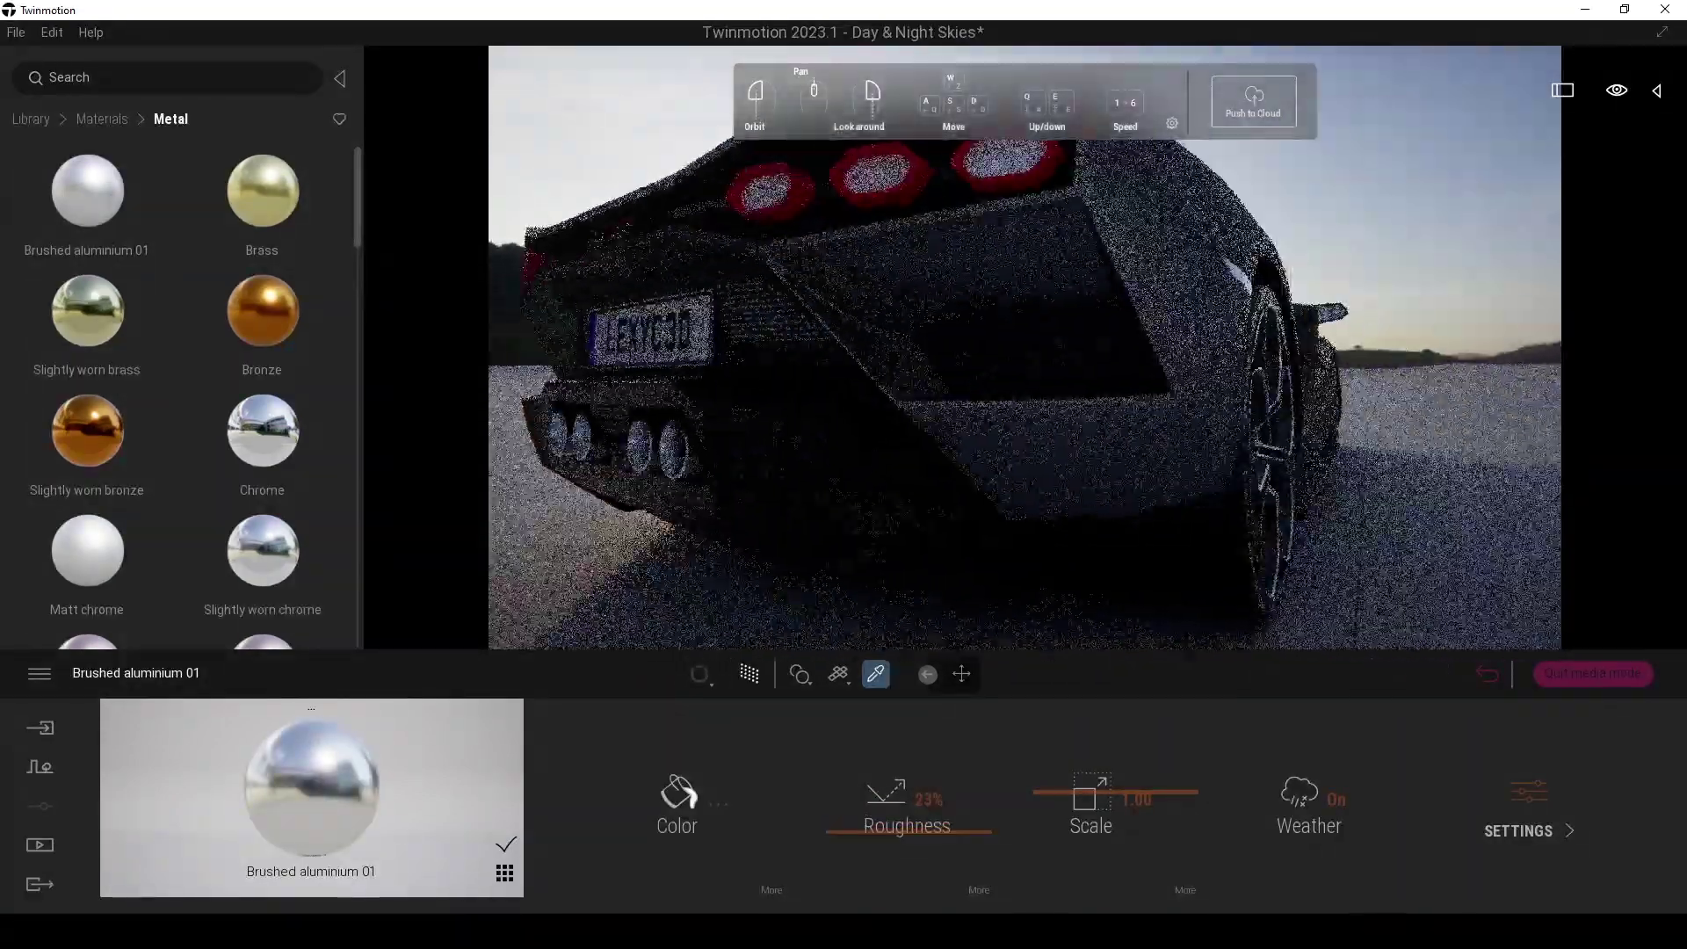
left_click_drag(1142, 298, 1220, 400)
- Apply the Orange tinted glass material to the tail lights at the rear of the car
left_click(120, 120)
left_click(87, 216)
left_click_drag(357, 190, 372, 465)
left_click_drag(87, 483, 845, 457)
scroll(1025, 347, "up", 3)
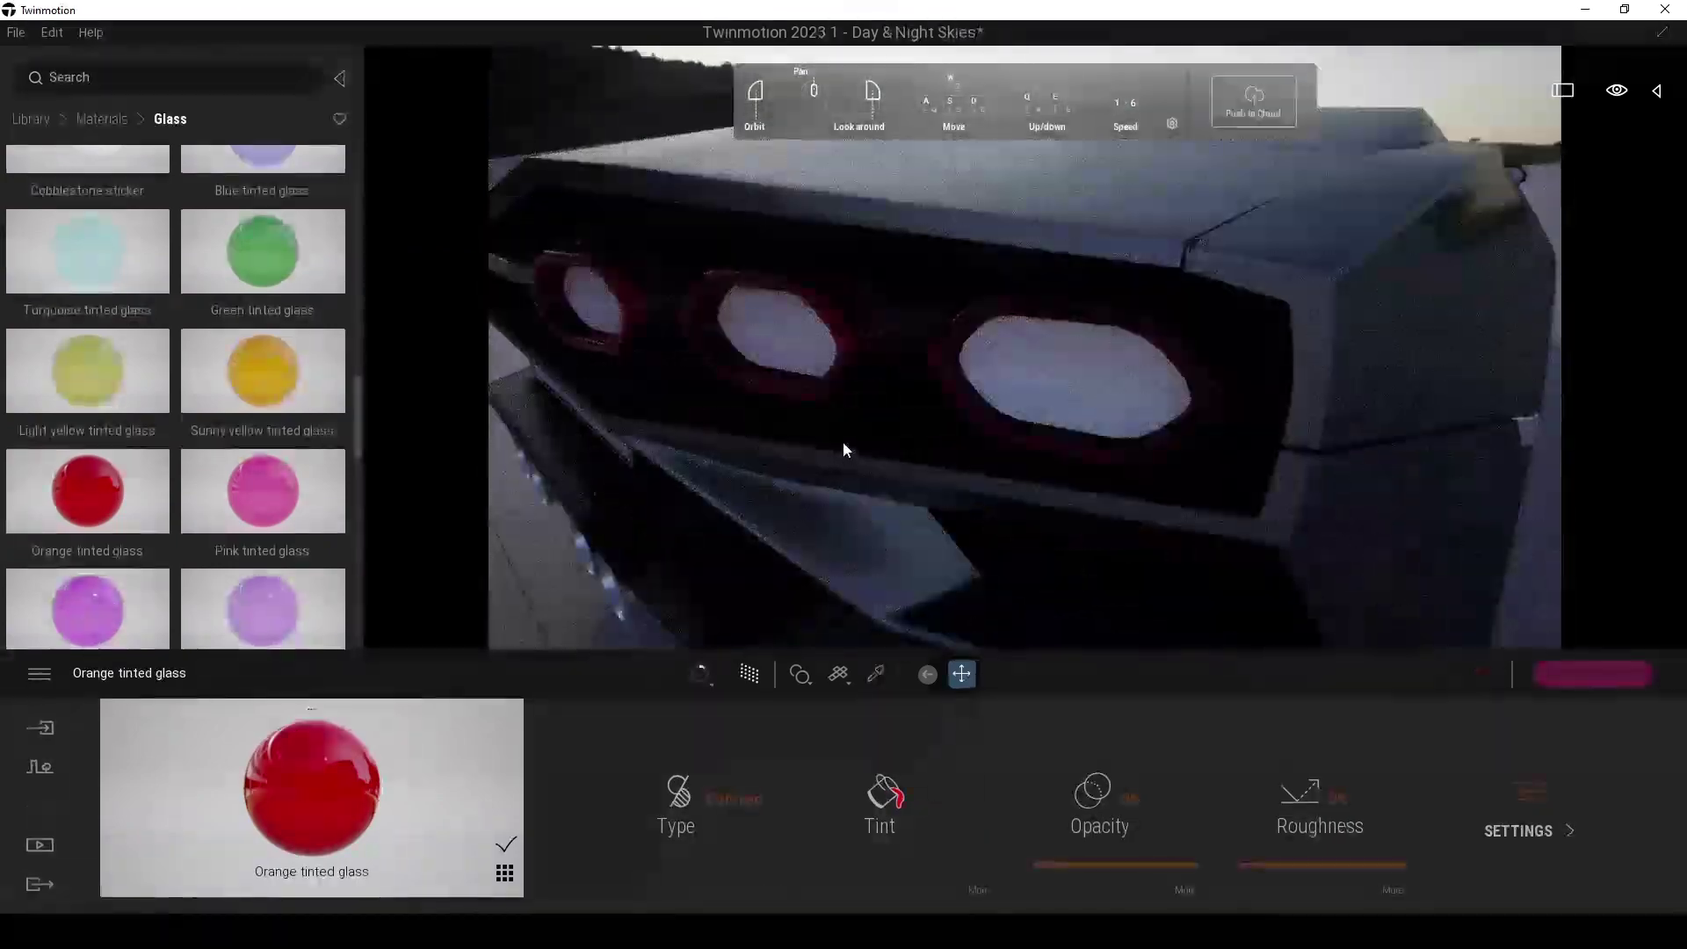
- Apply Clear glass green 01 and Clear glass green 02 to the tail lights' glass
scroll(845, 444, "down", 3)
left_click_drag(357, 386, 364, 151)
left_click_drag(264, 220, 898, 358)
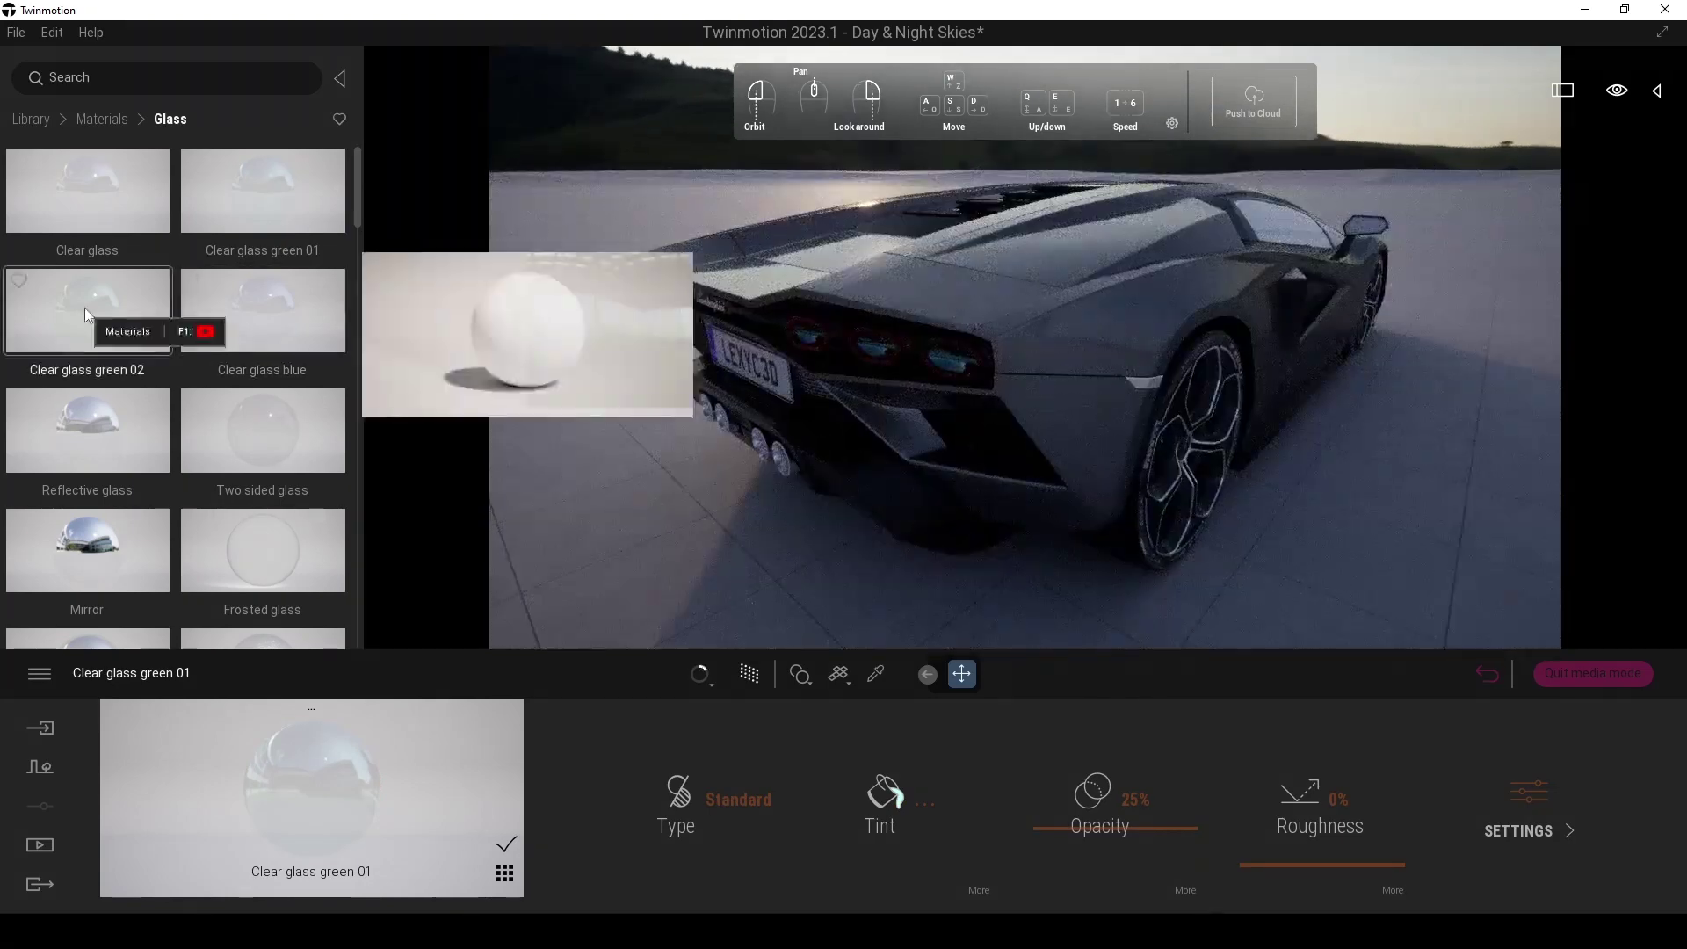
left_click_drag(85, 315, 952, 356)
- Frame the car from its front and set the 9_Day image's camera focal length to 61 mm
left_click_drag(1386, 346, 810, 402)
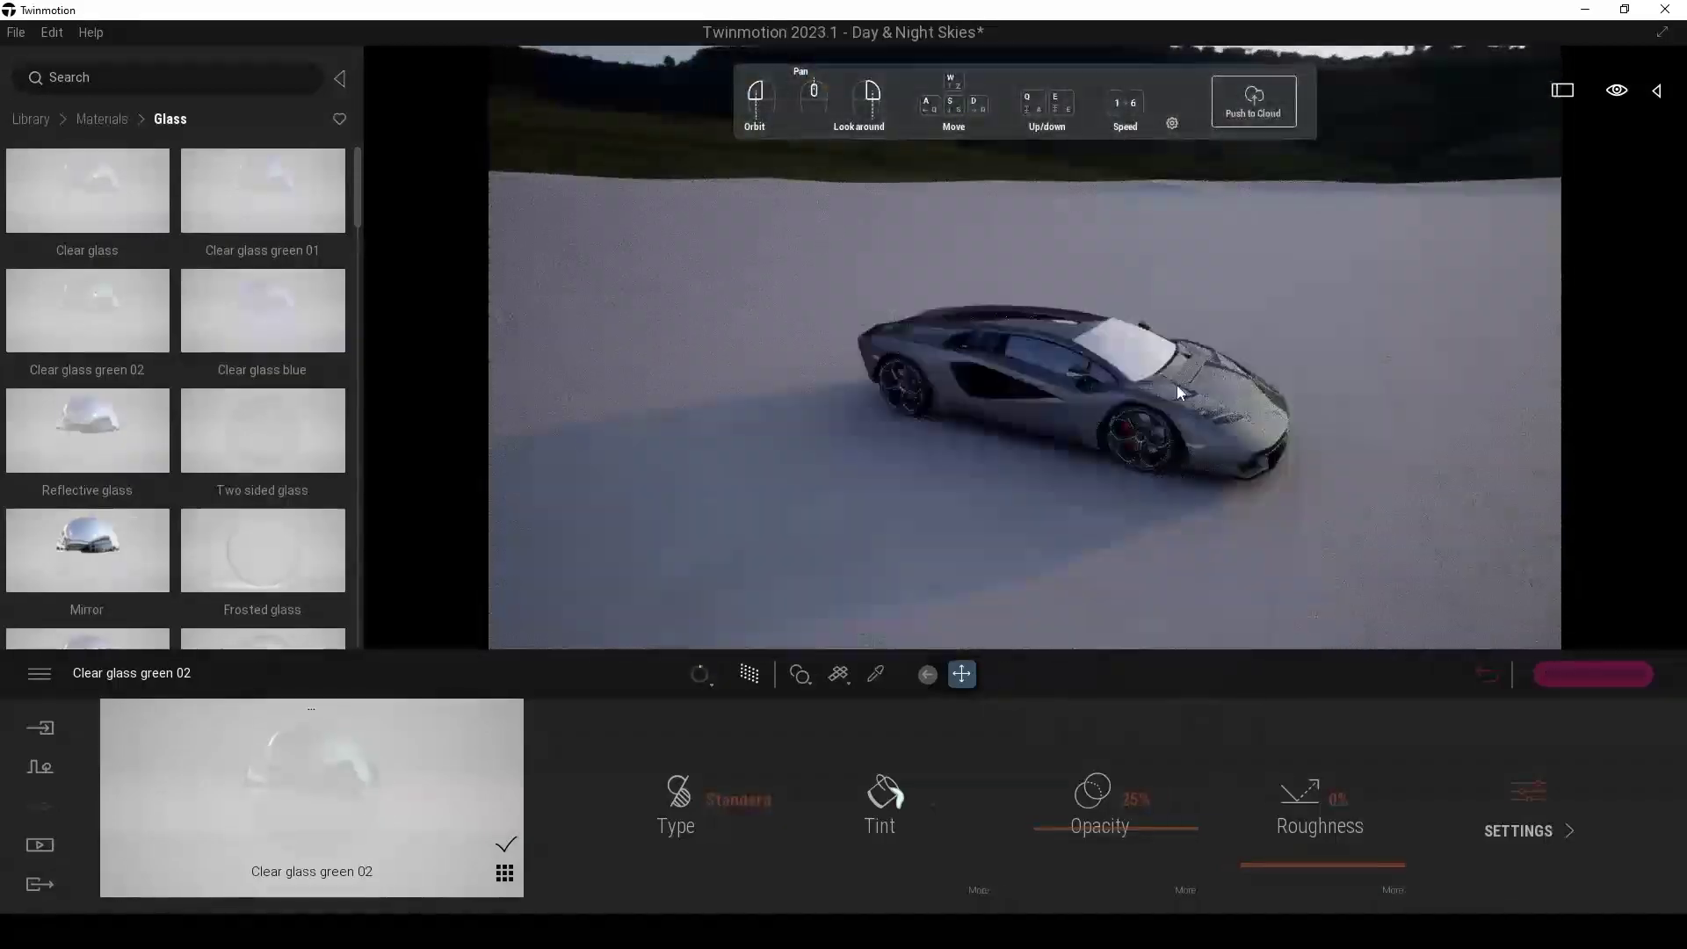
left_click(1177, 385)
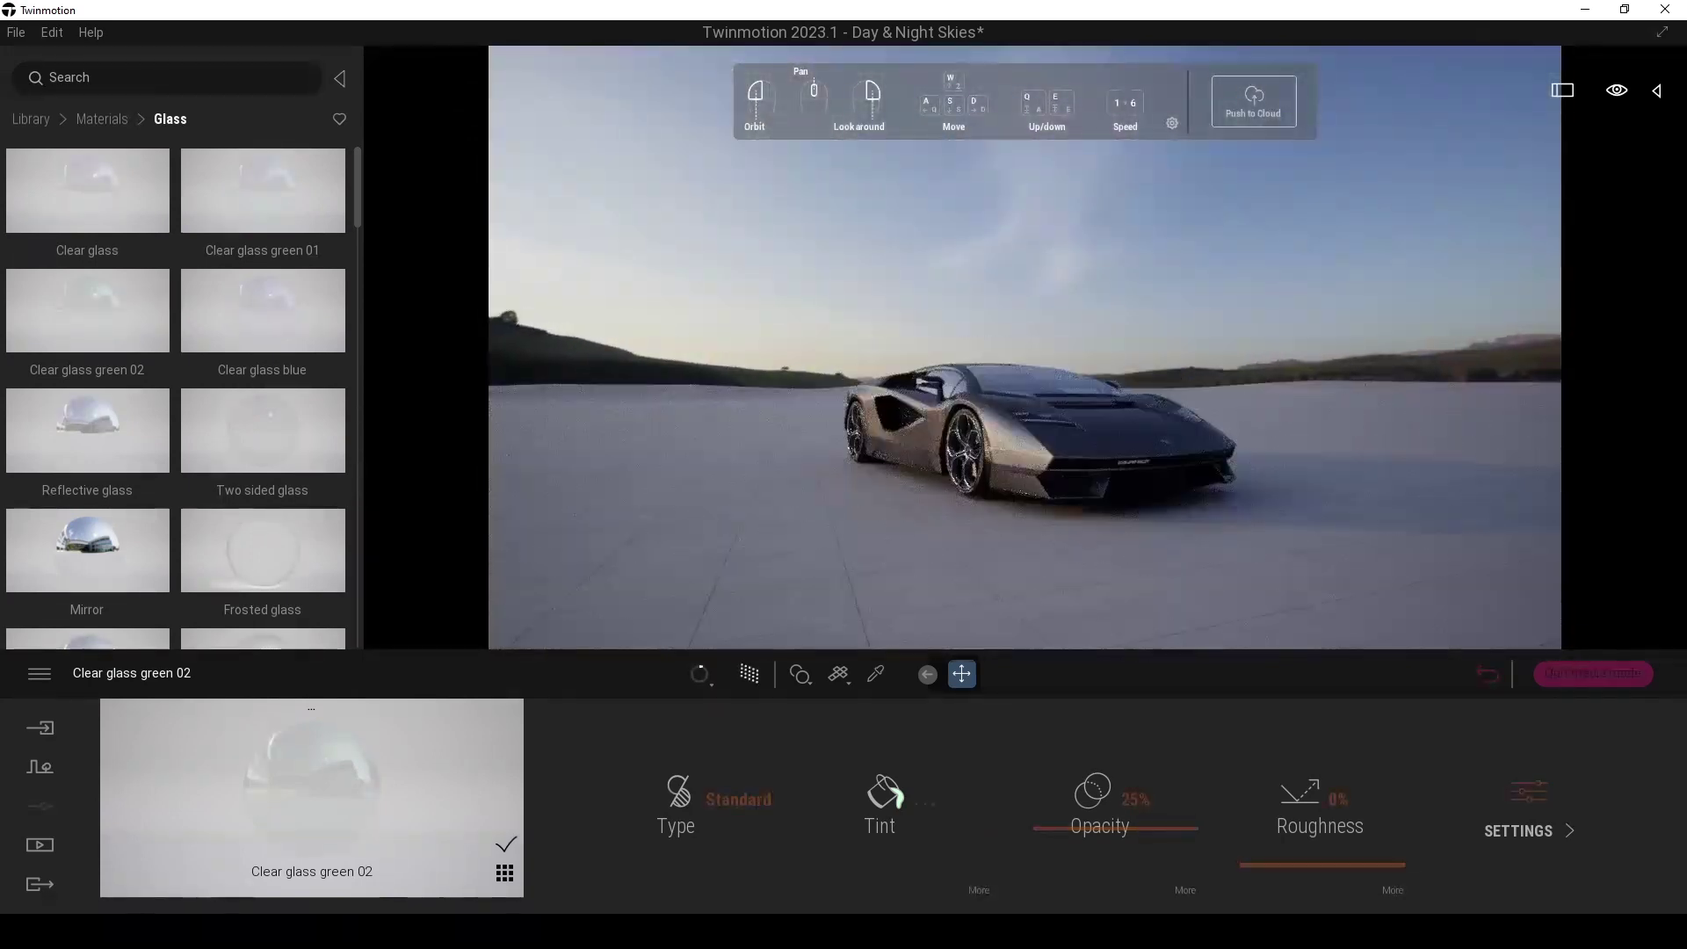
left_click(33, 854)
left_click(367, 824)
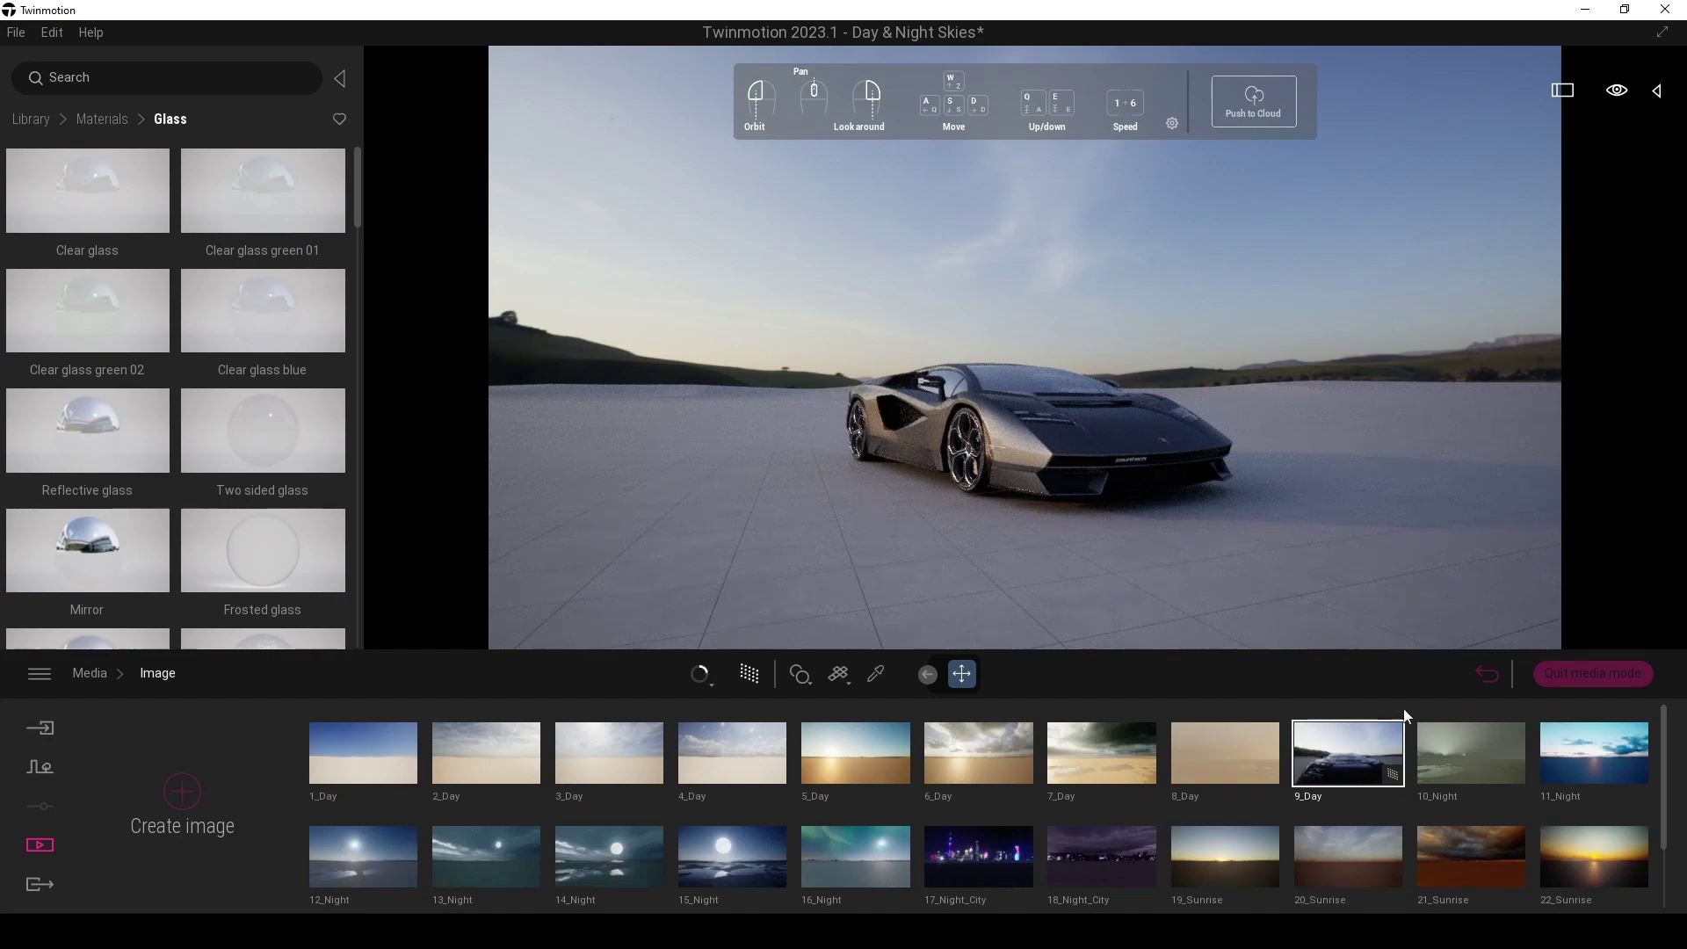
left_click(1386, 796)
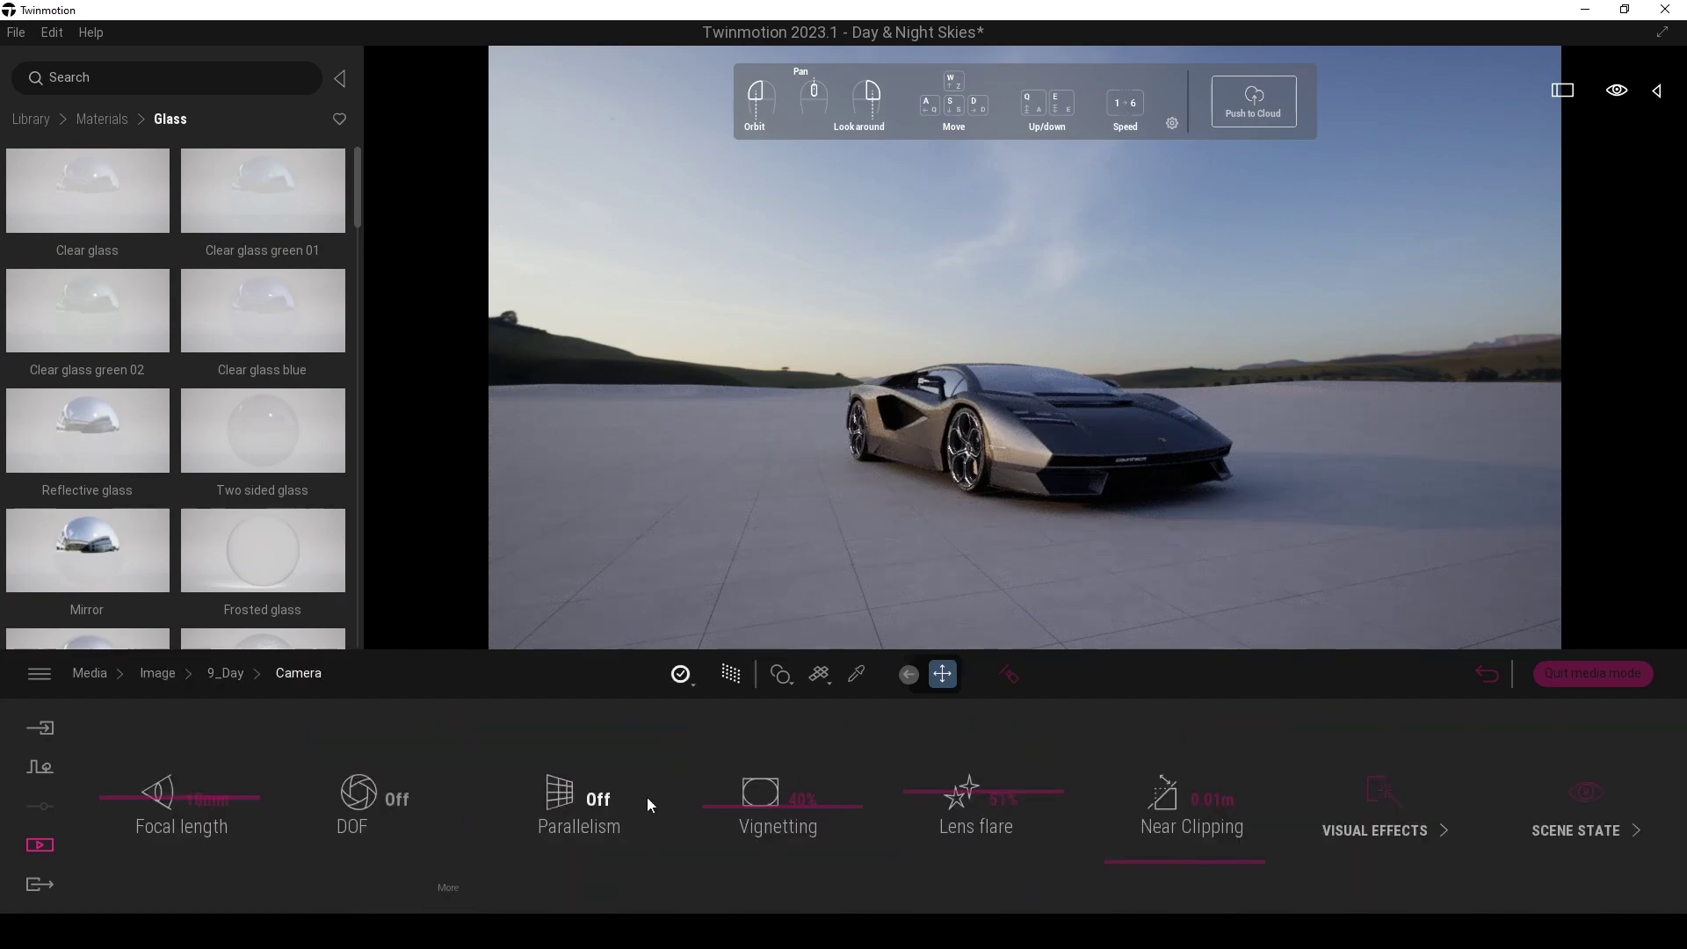
left_click_drag(149, 798, 169, 761)
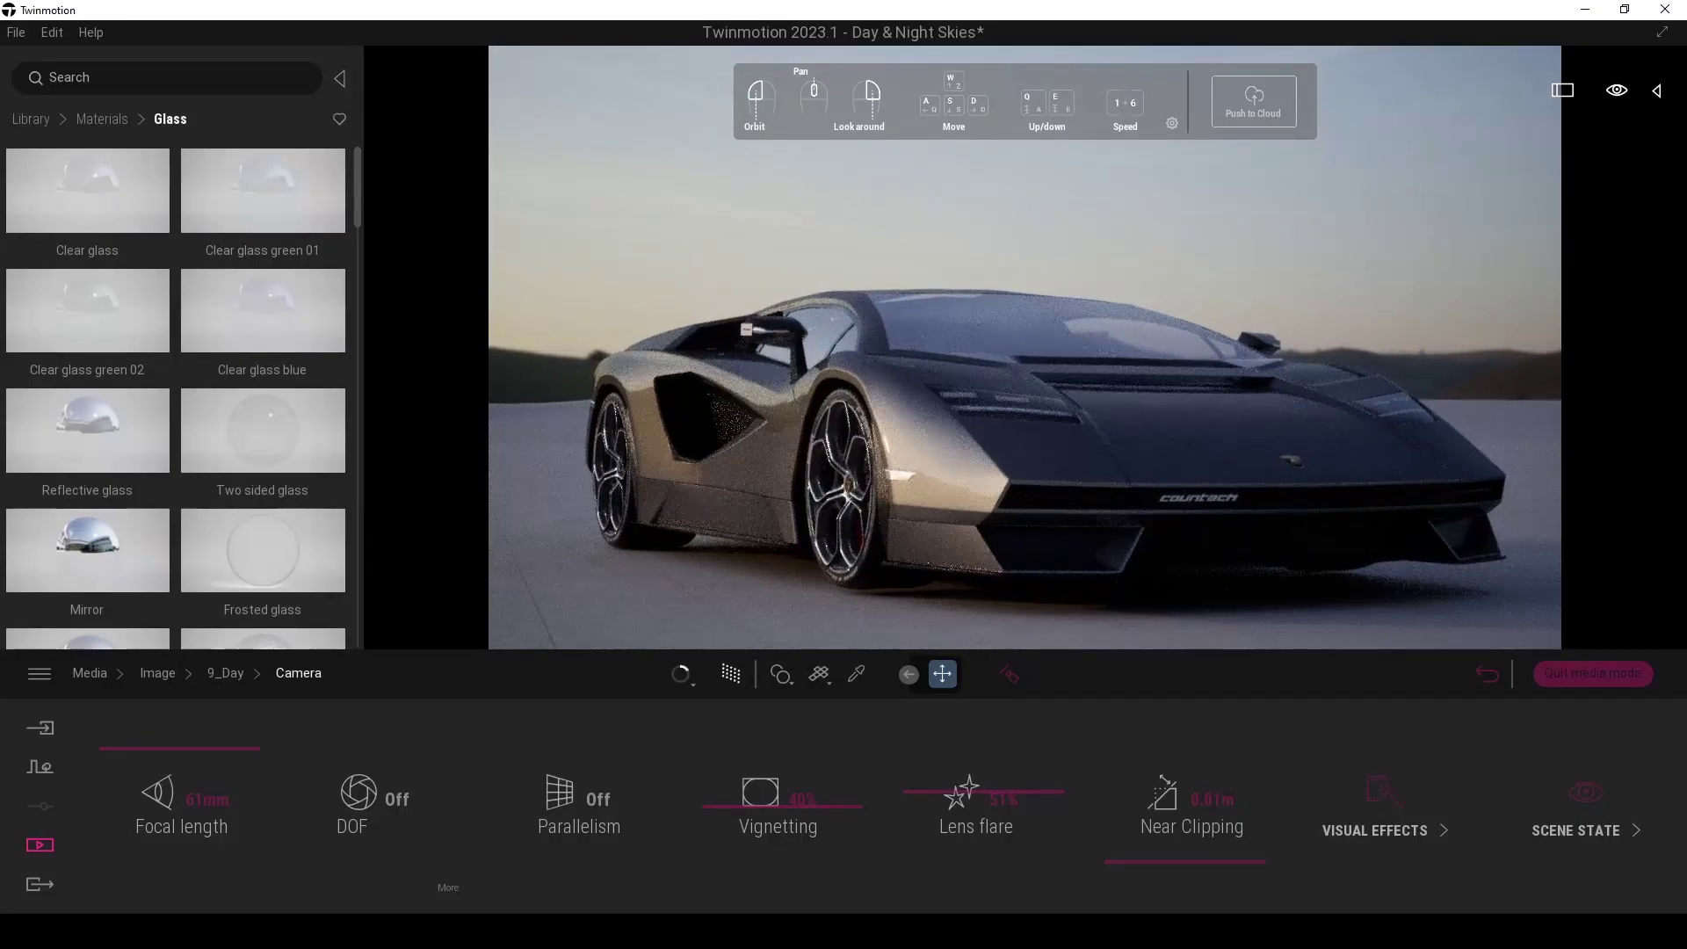
- Enable depth of field for the 9_Day camera and focus it on the front of the car at 11.13 m
left_click(387, 797)
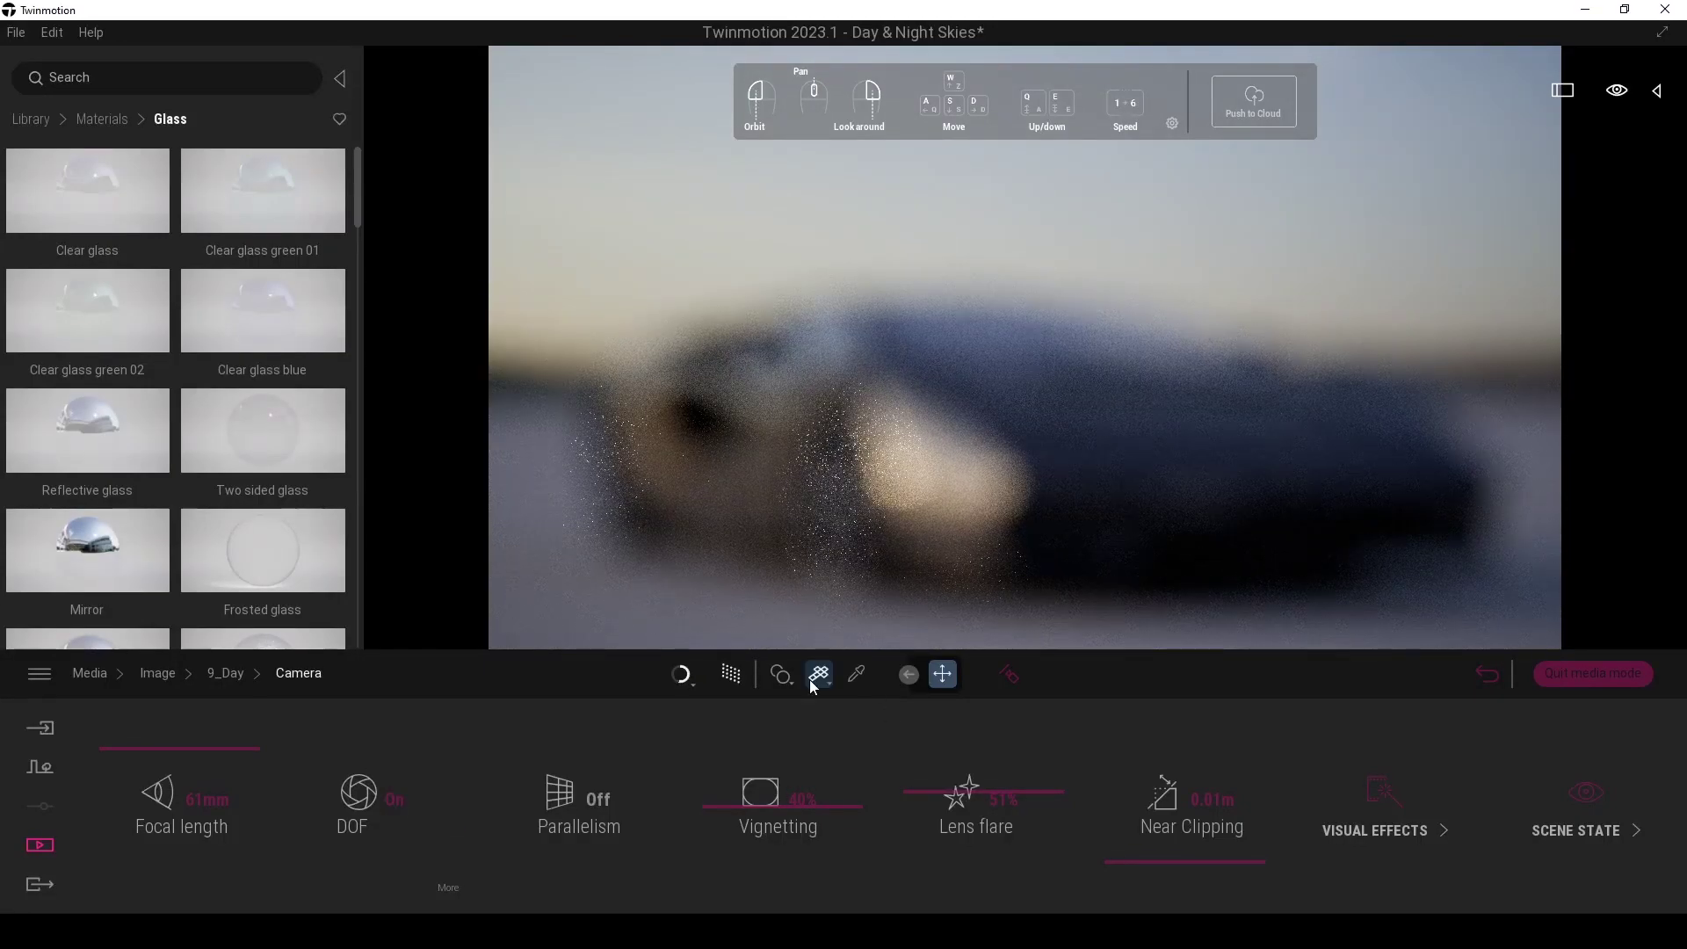
left_click(444, 886)
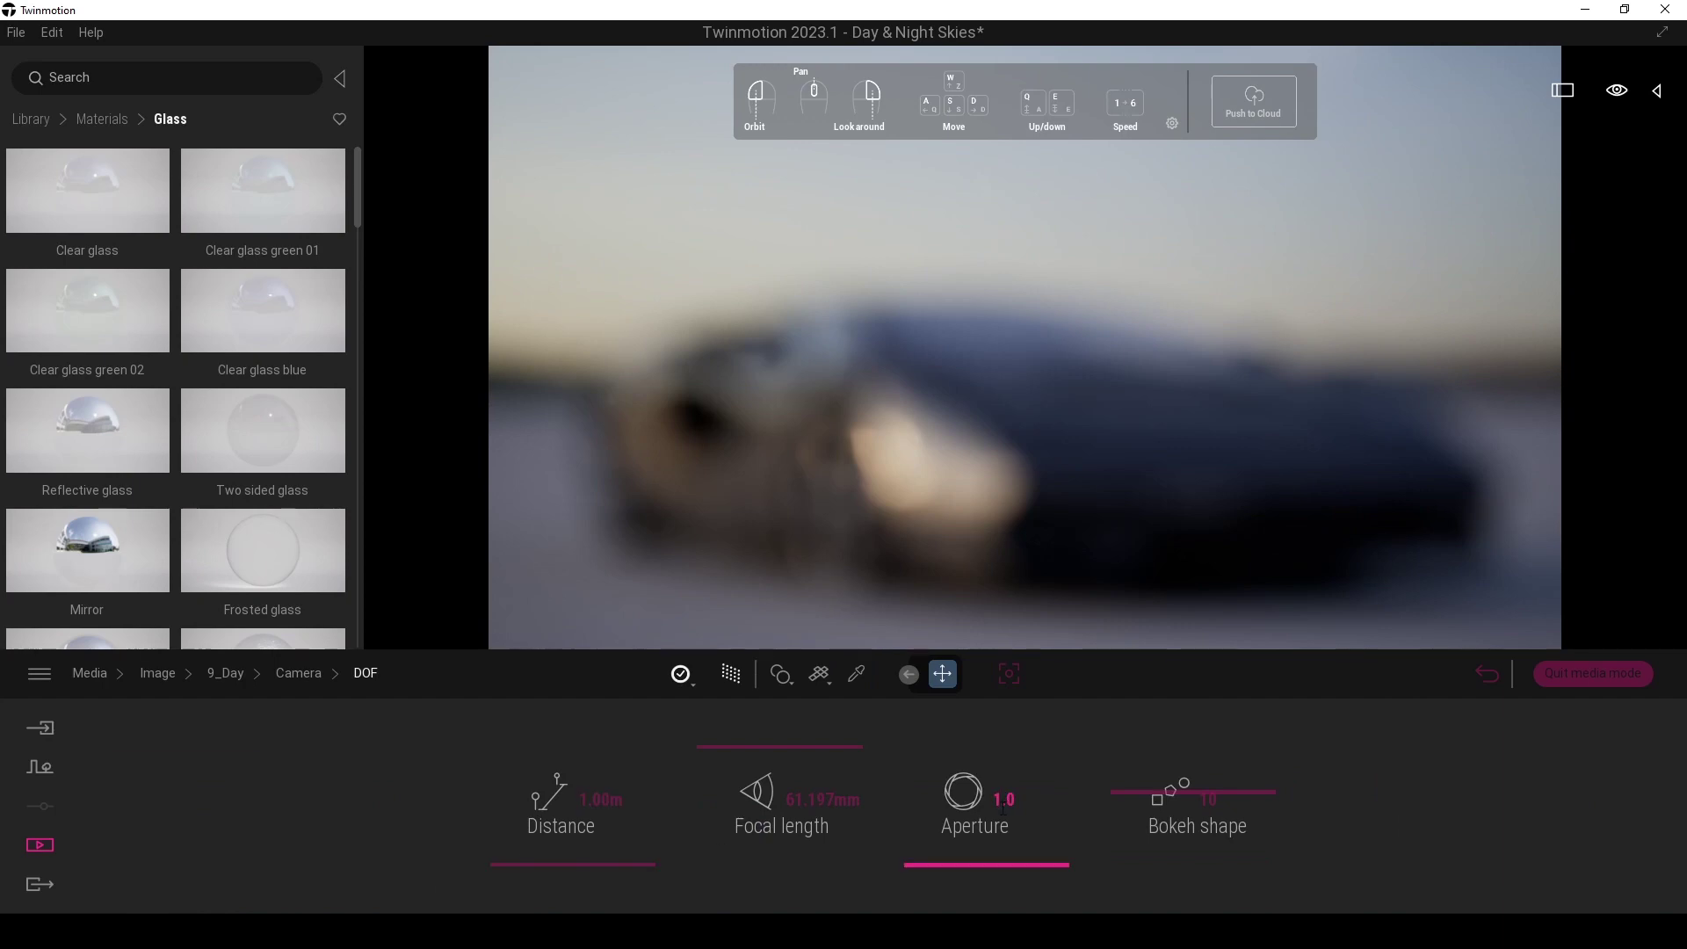
left_click(1035, 404)
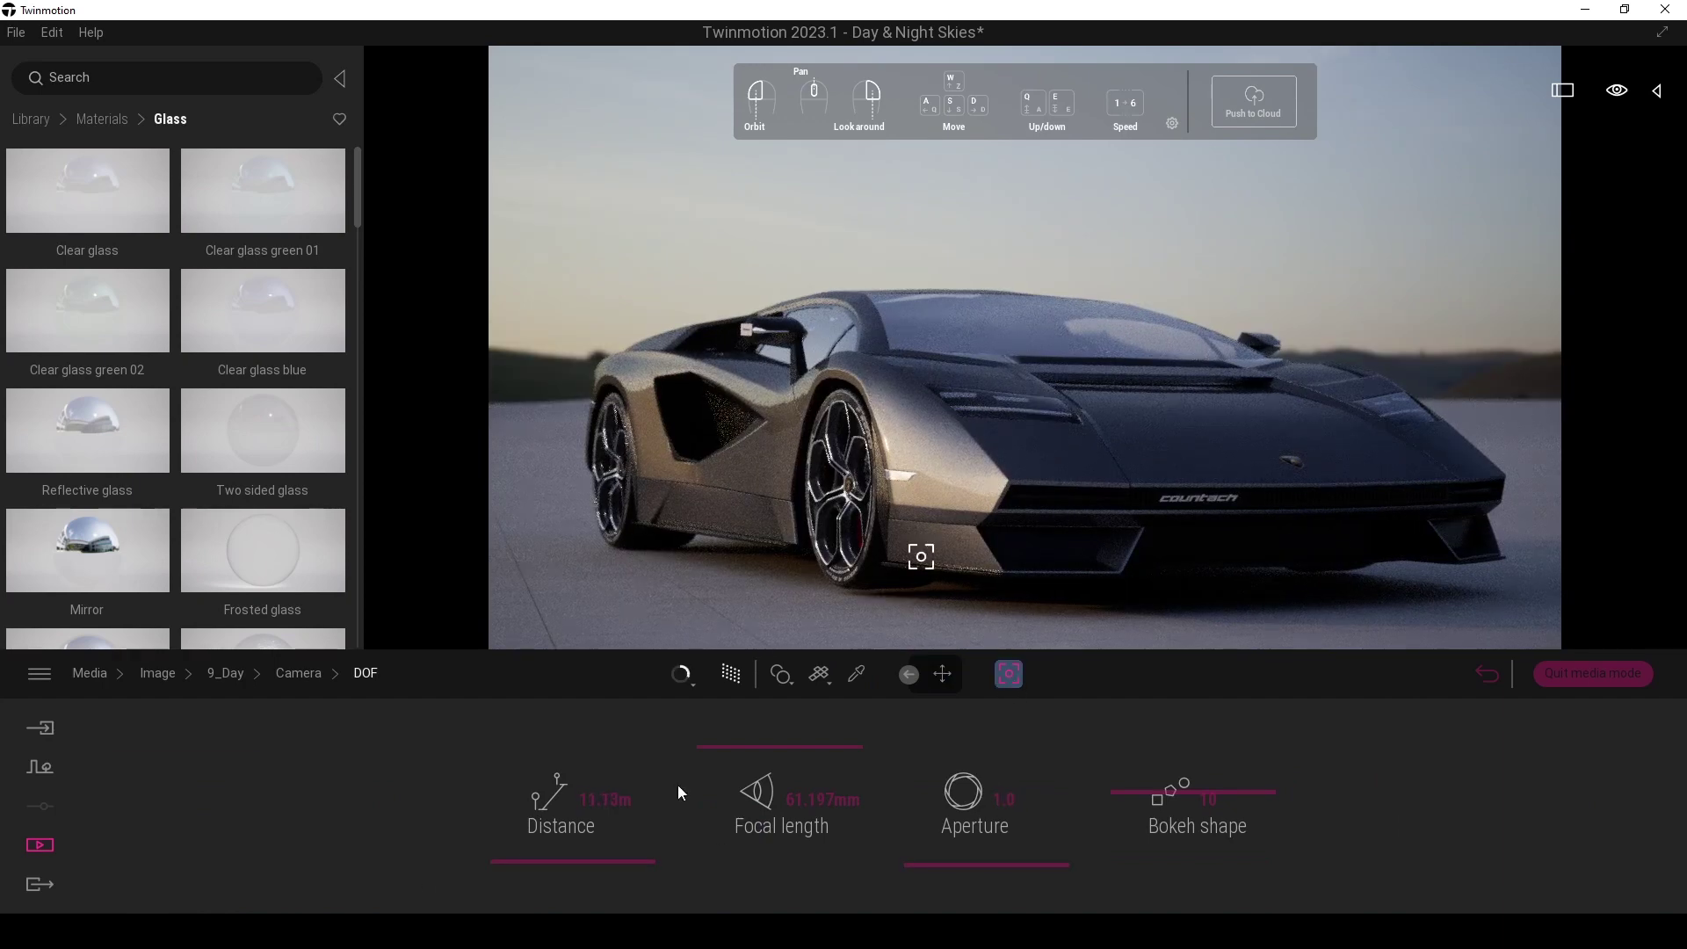
left_click_drag(736, 748, 729, 771)
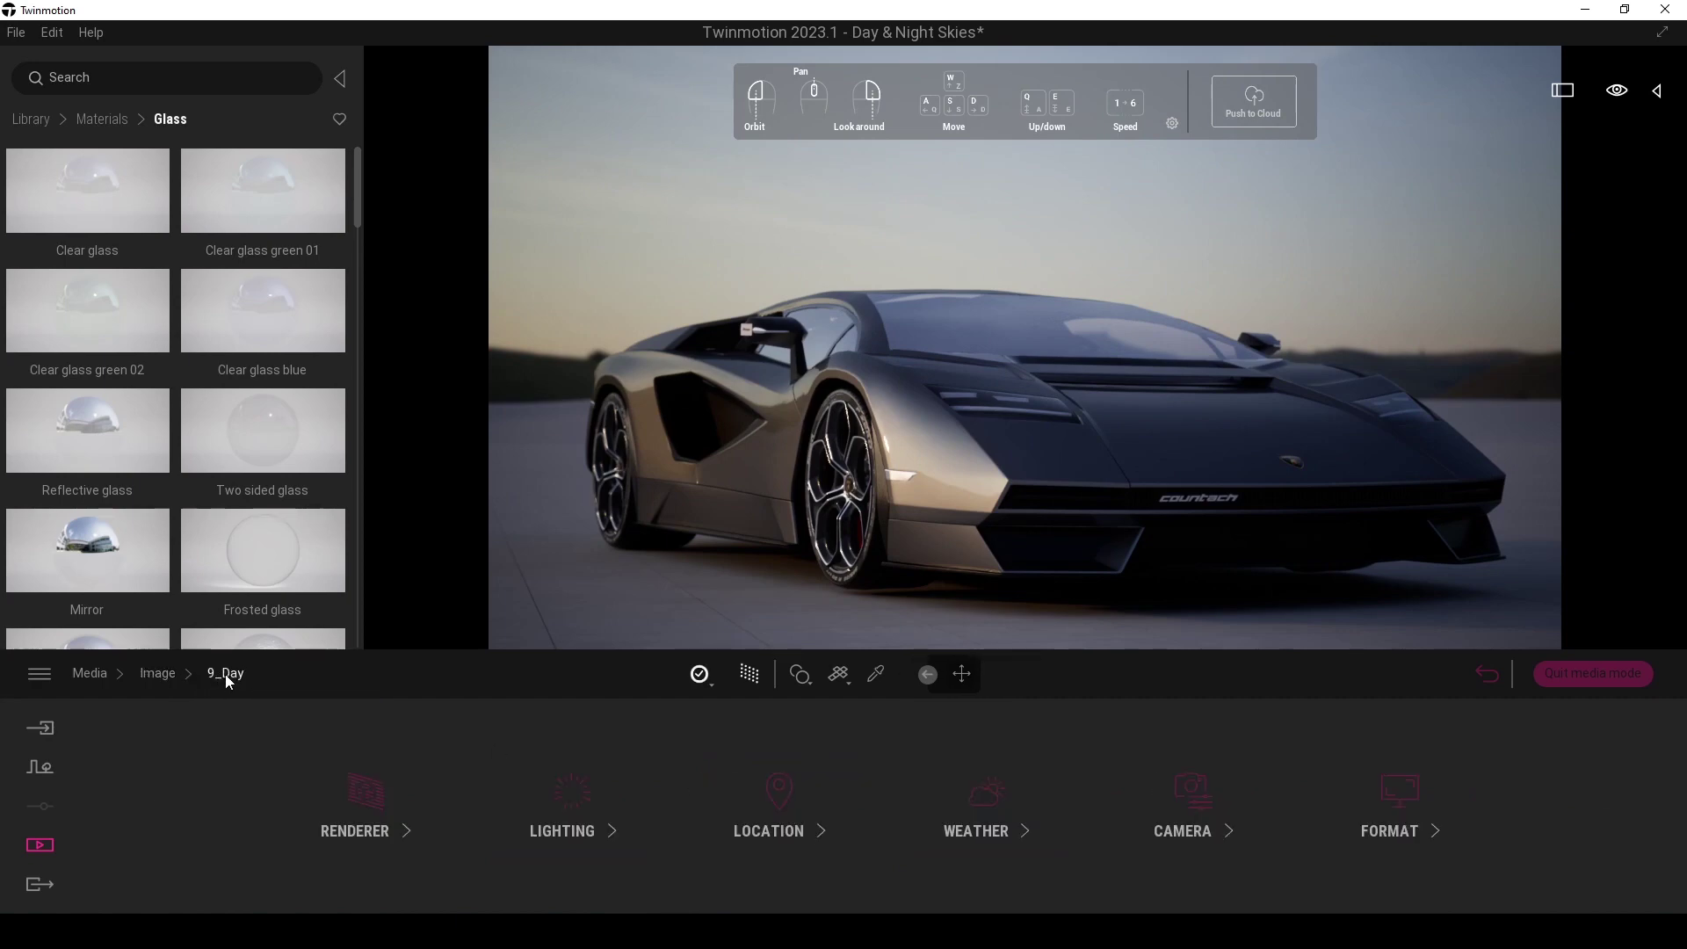
- Set the 9_Day image's lighting to an exposure of 0.83 and an ambient value of 1.76
left_click_drag(529, 794, 525, 784)
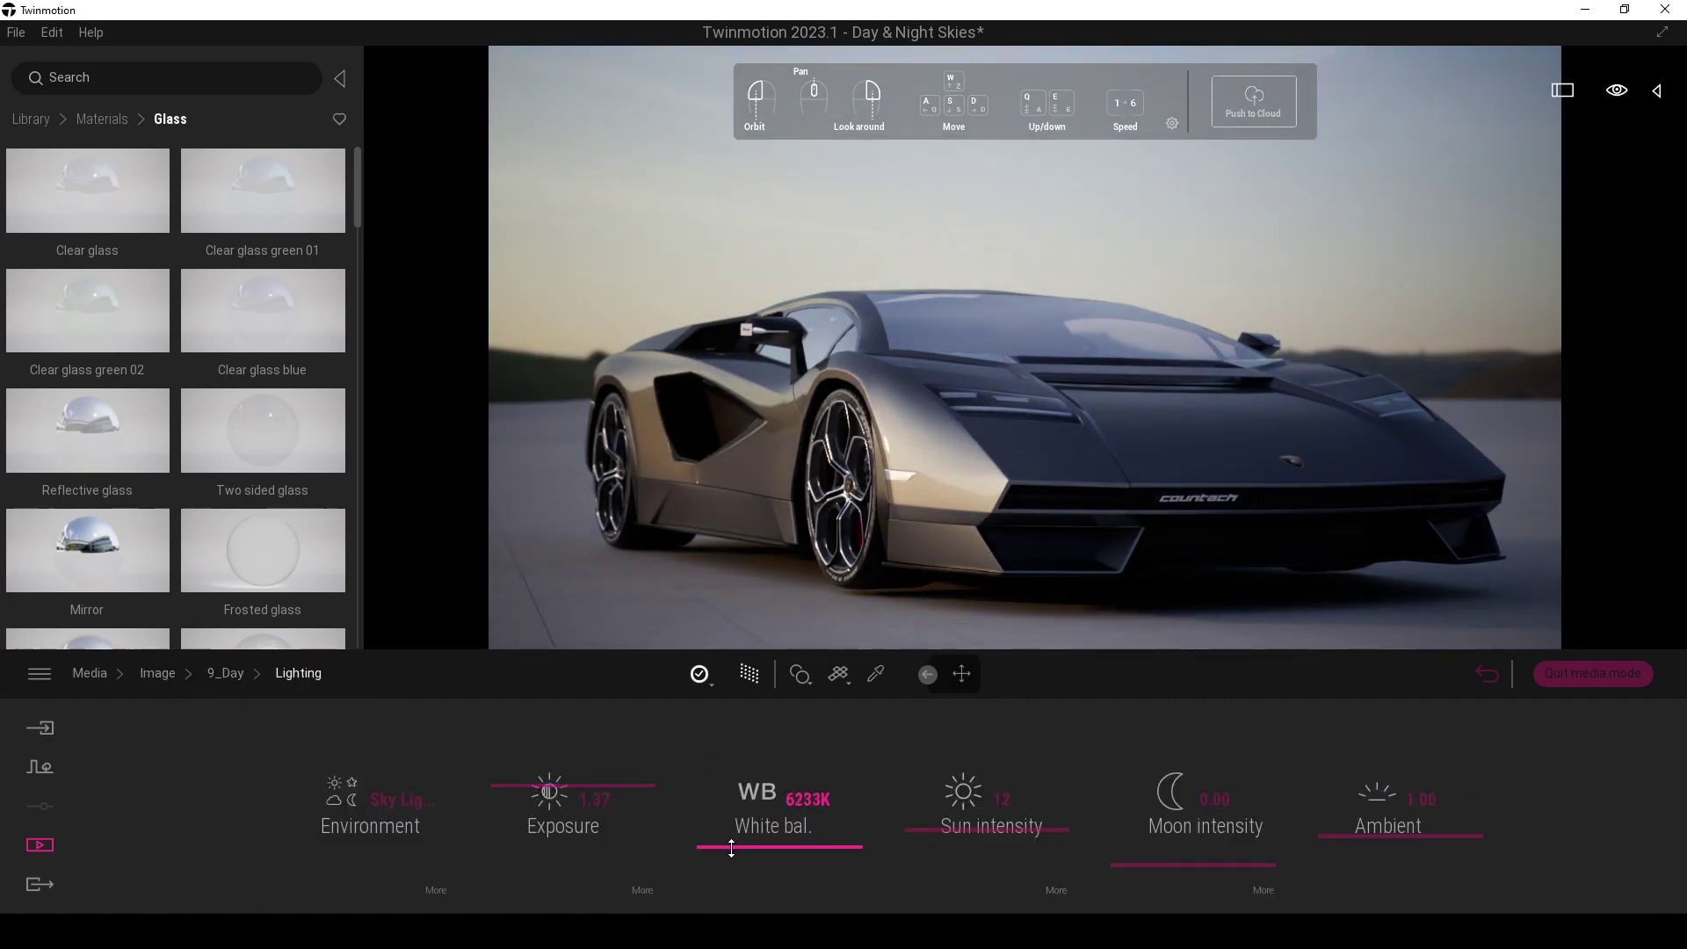
left_click_drag(1344, 844, 1344, 813)
left_click_drag(497, 786, 498, 795)
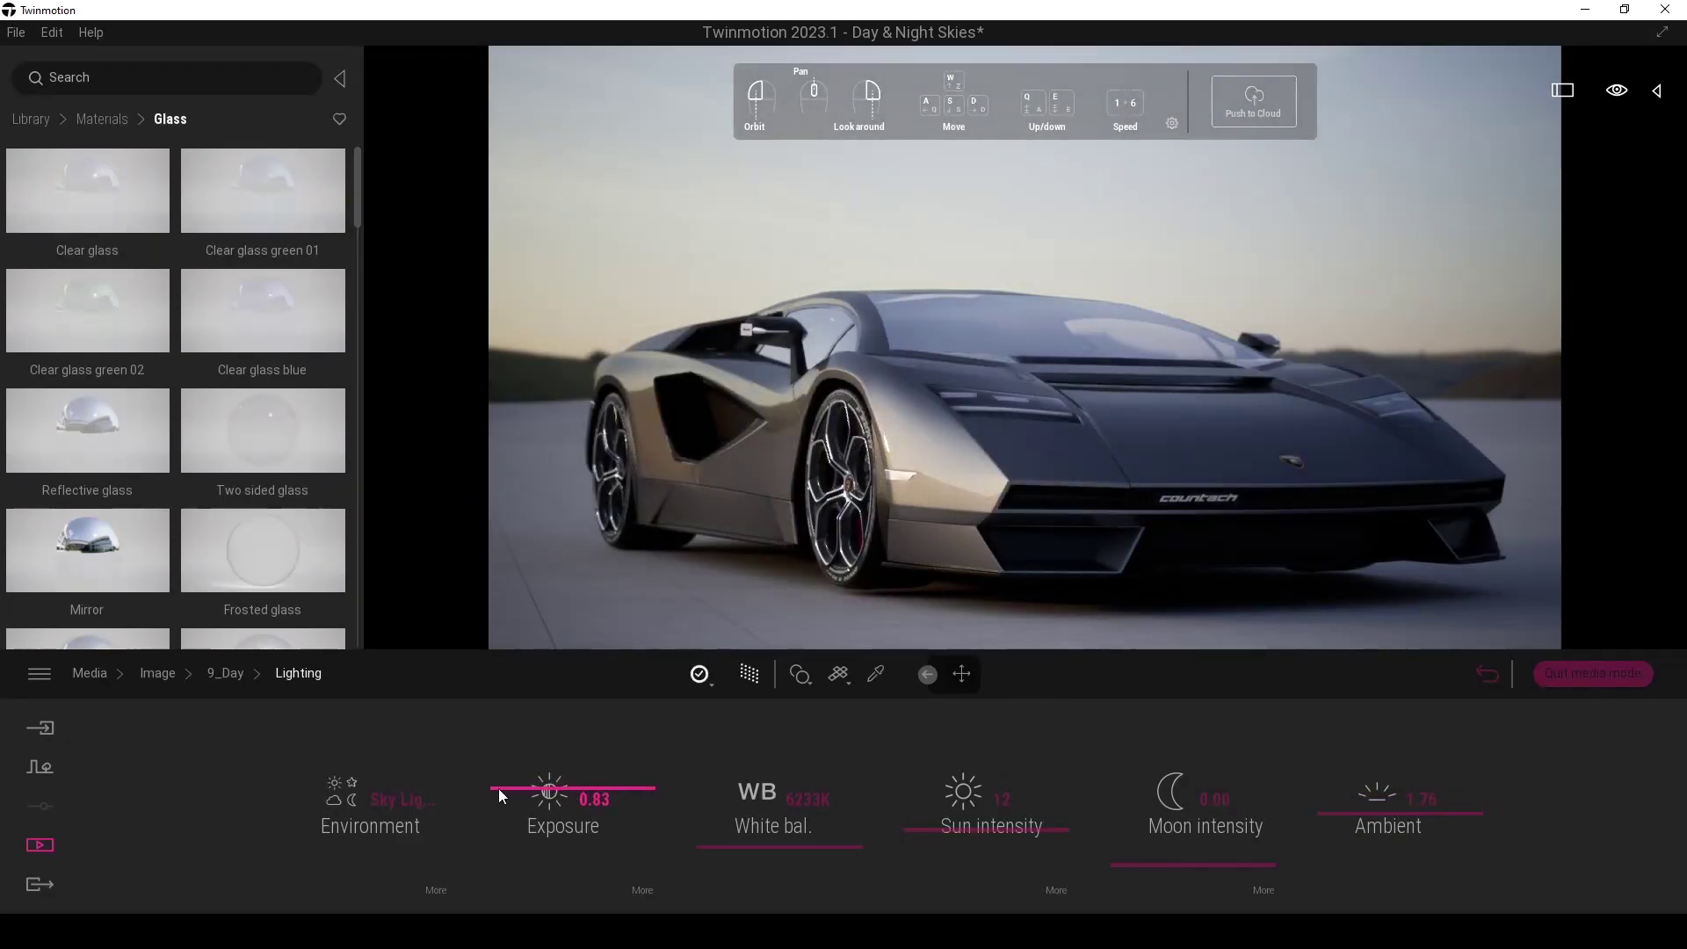
- Review the 9_Day image's renderer settings and open the path tracer's samples per pixel value for editing
left_click(241, 674)
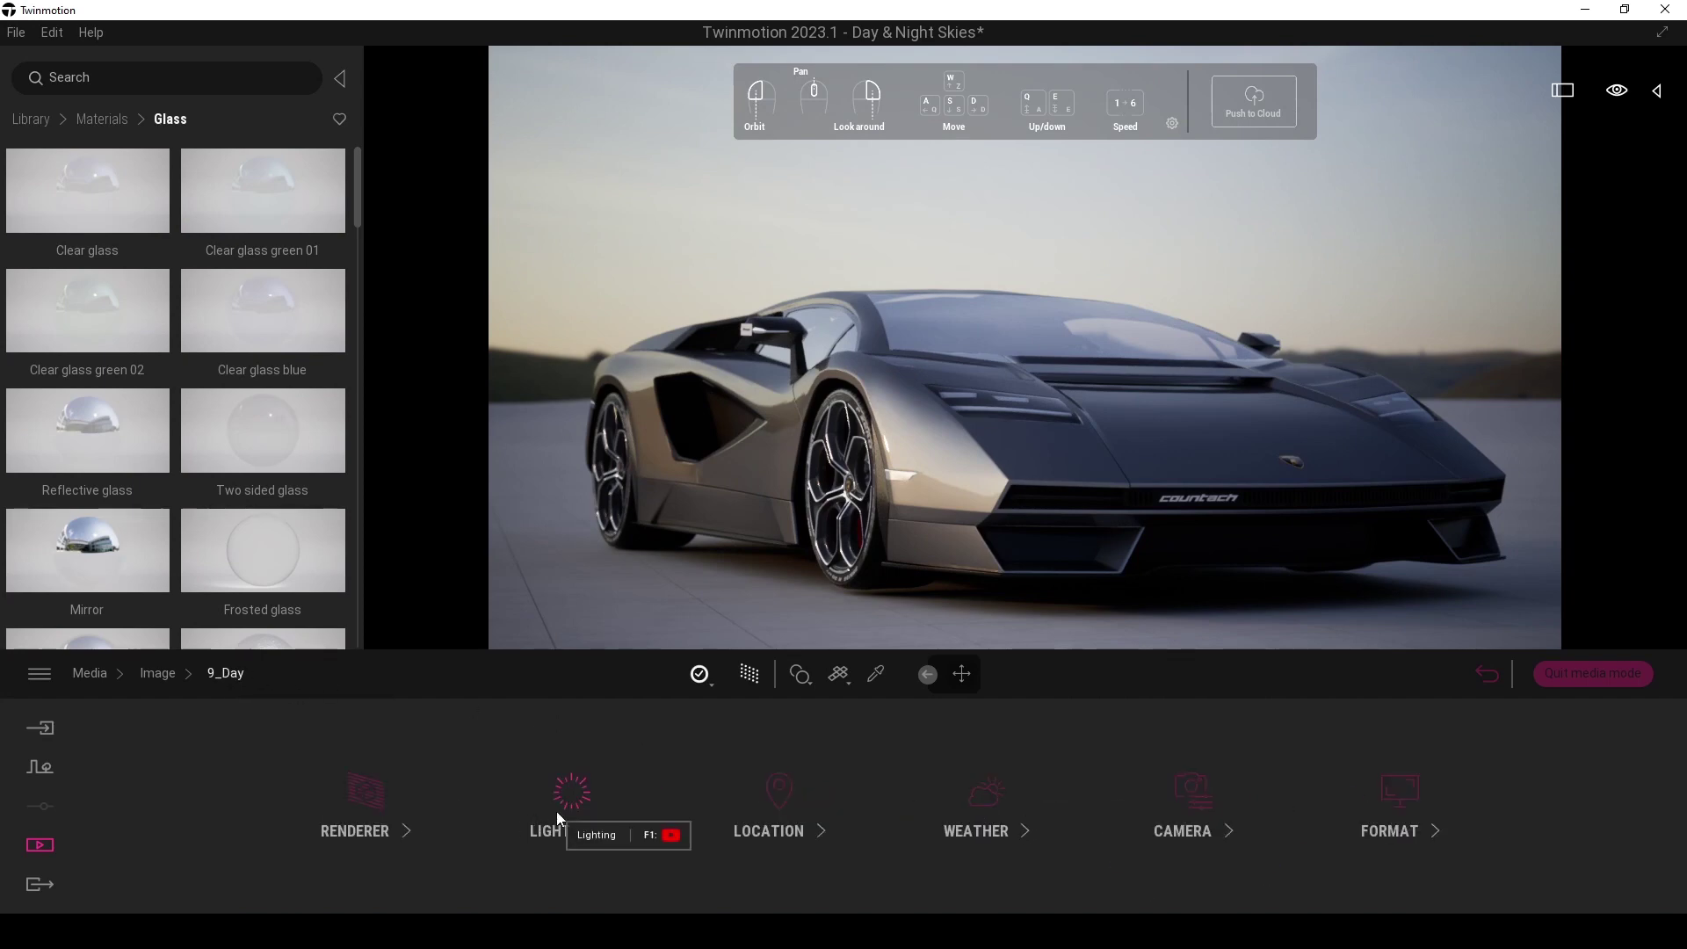
left_click(387, 826)
left_click_drag(404, 841, 519, 842)
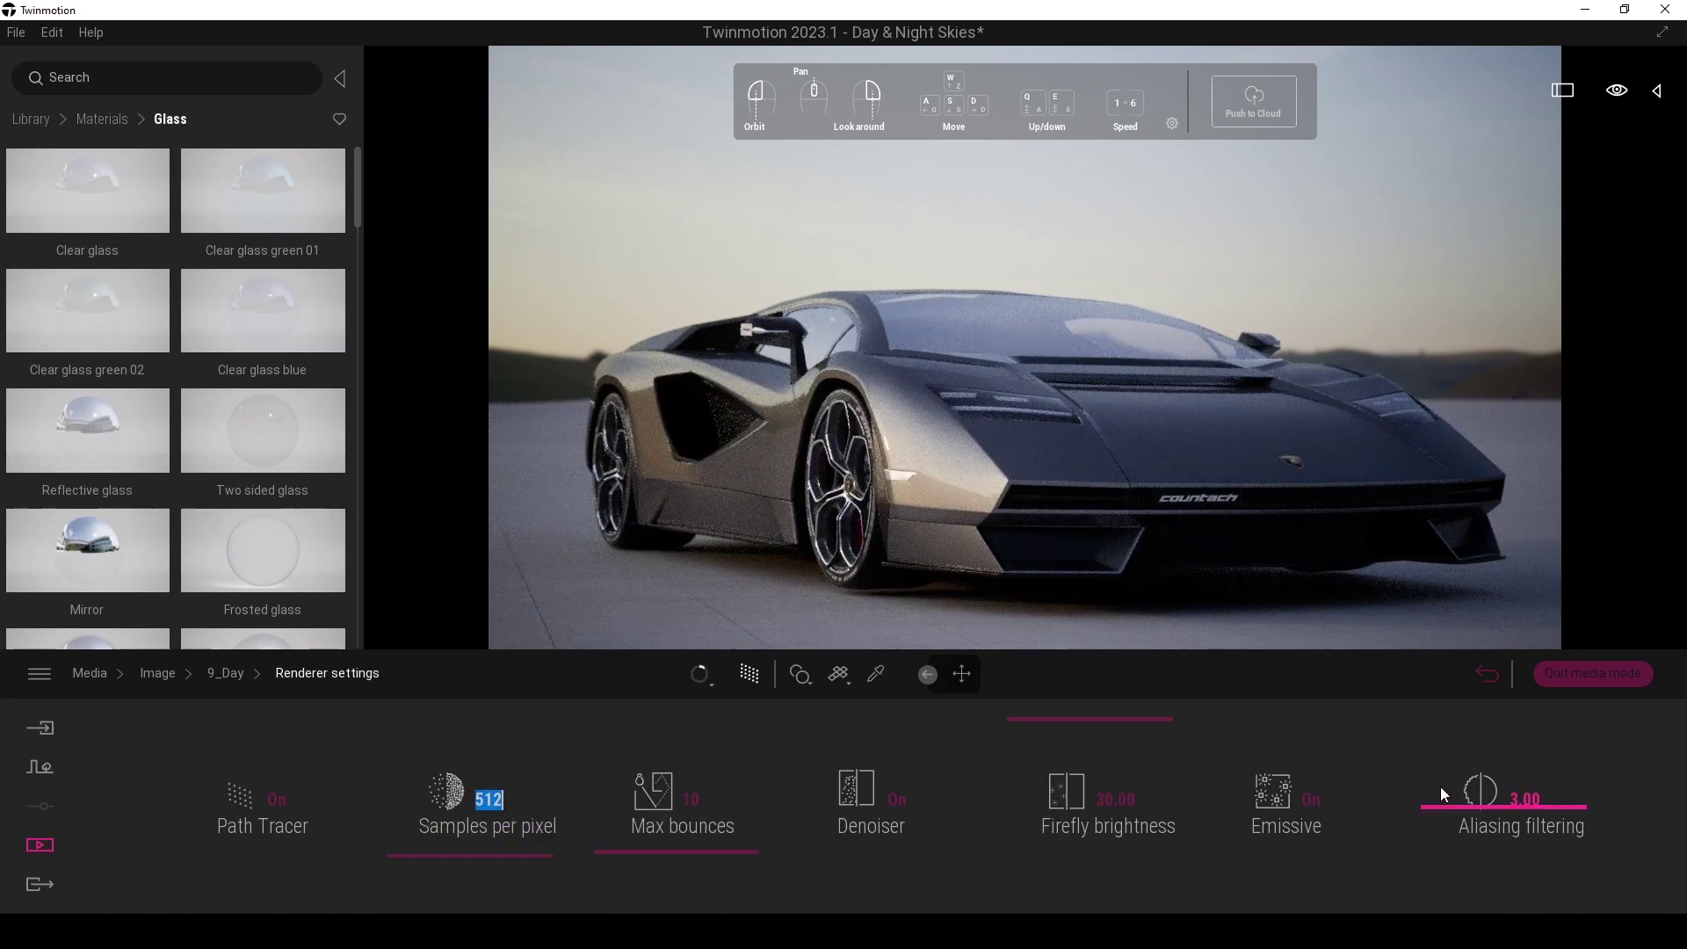
- Set the 9_Day camera's vignetting to 61% and its lens flare to 100%
left_click(215, 677)
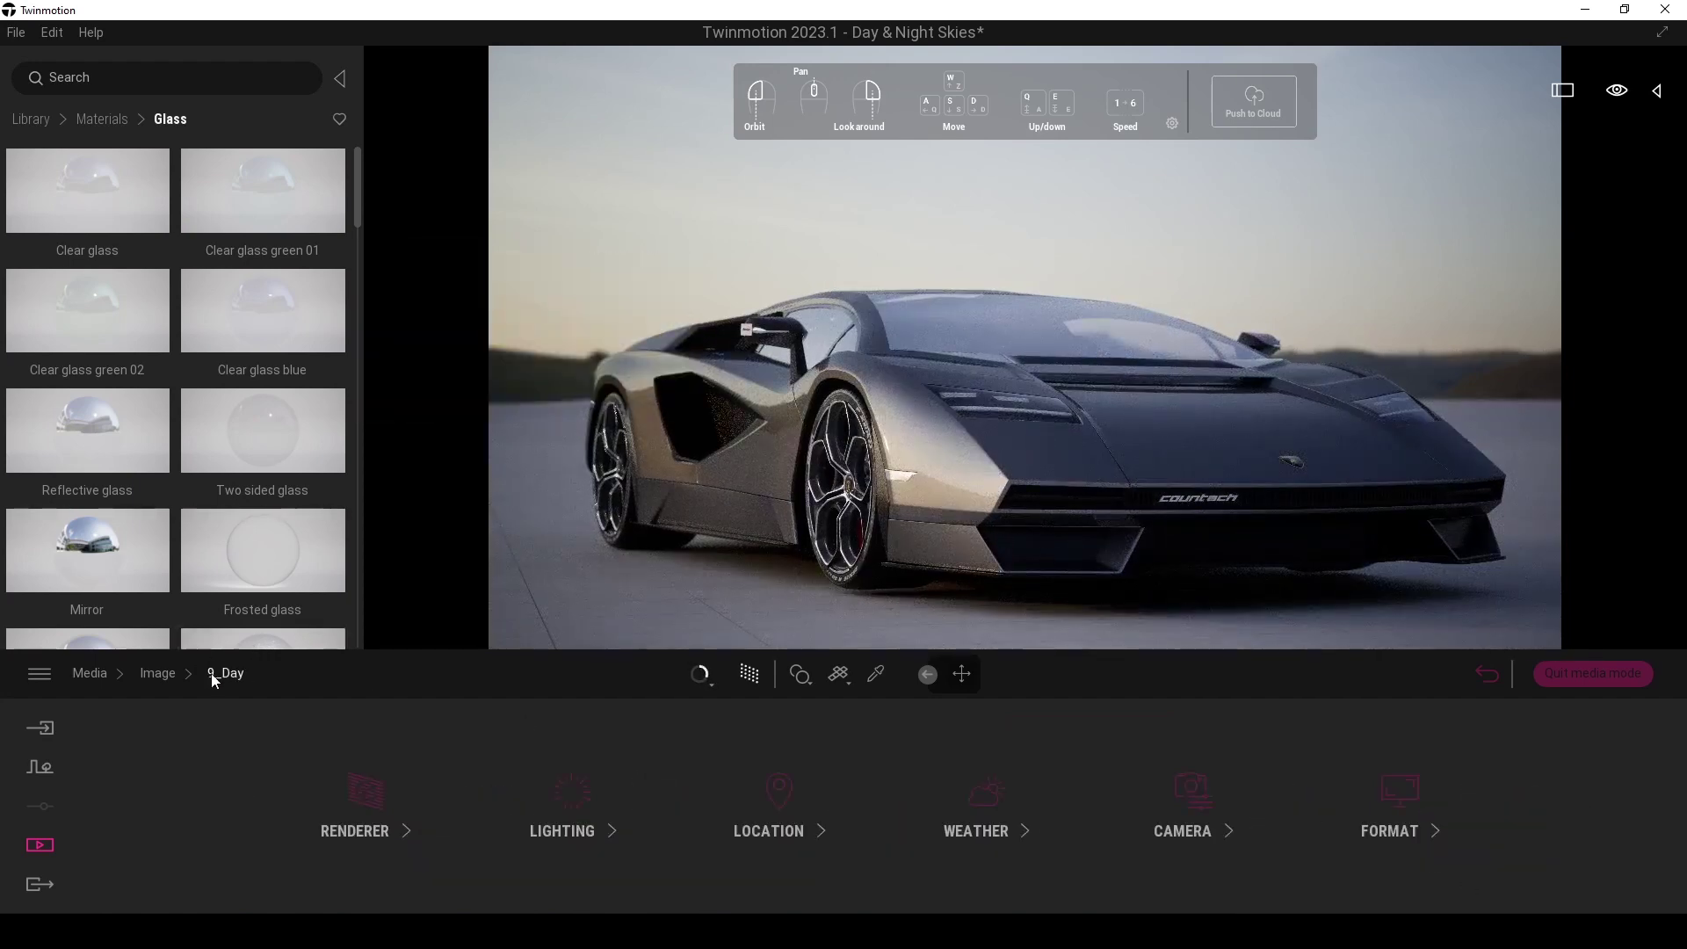
left_click(1397, 807)
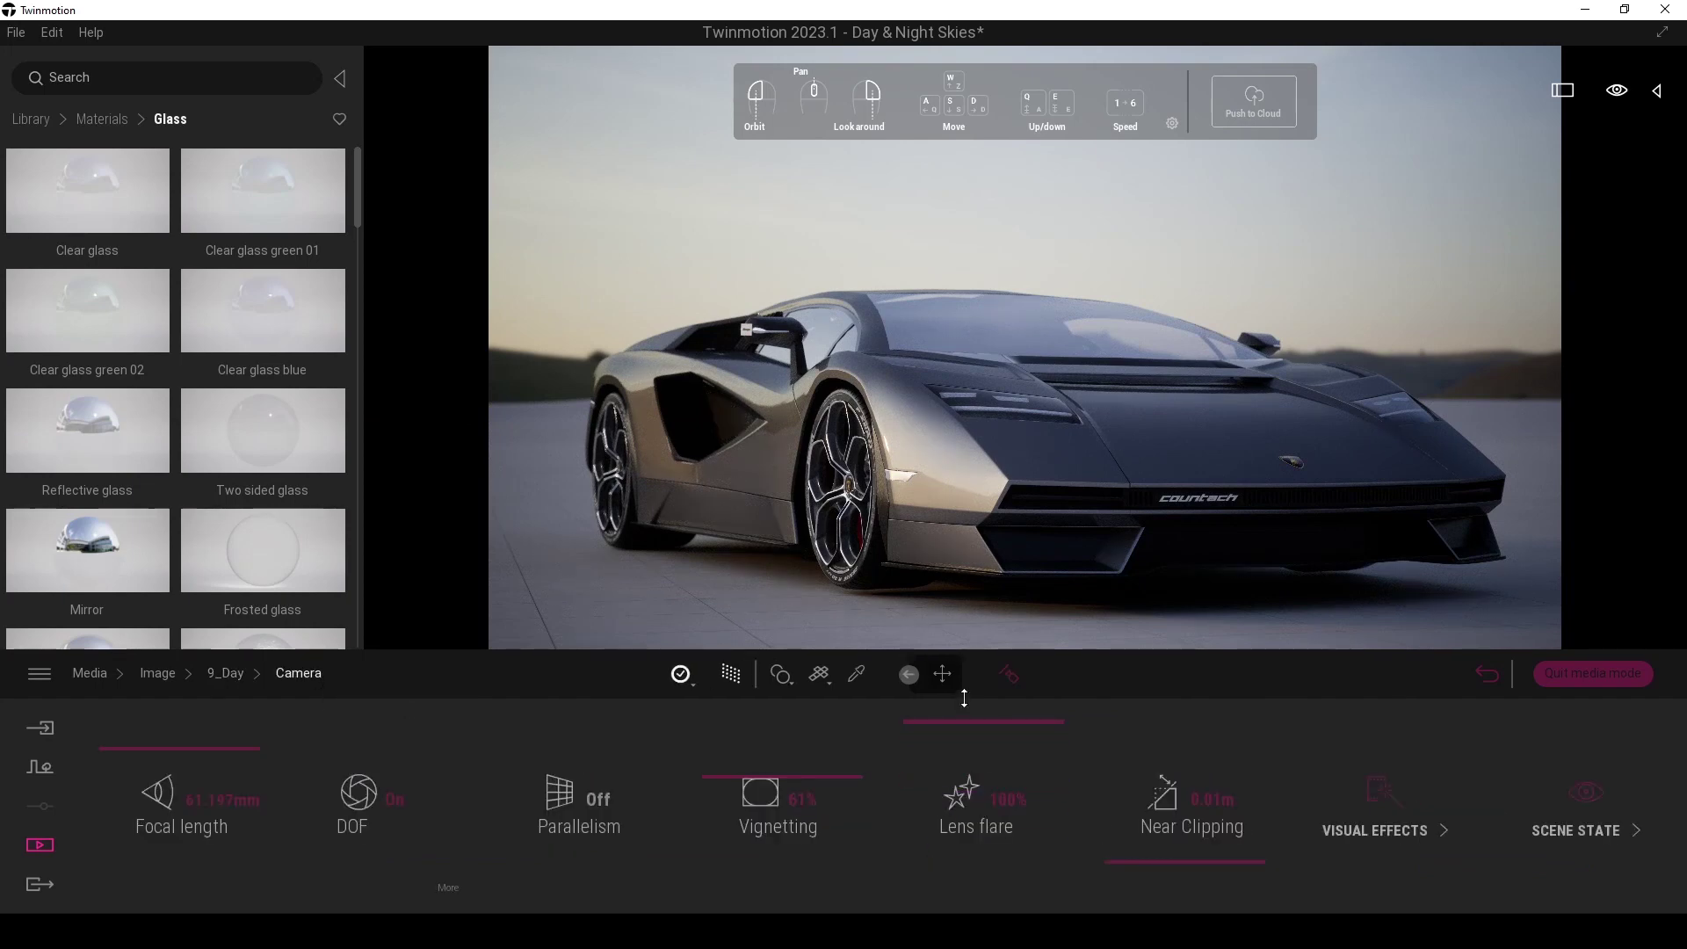
- Open the media selection for a local image export and look through the available images
left_click(40, 885)
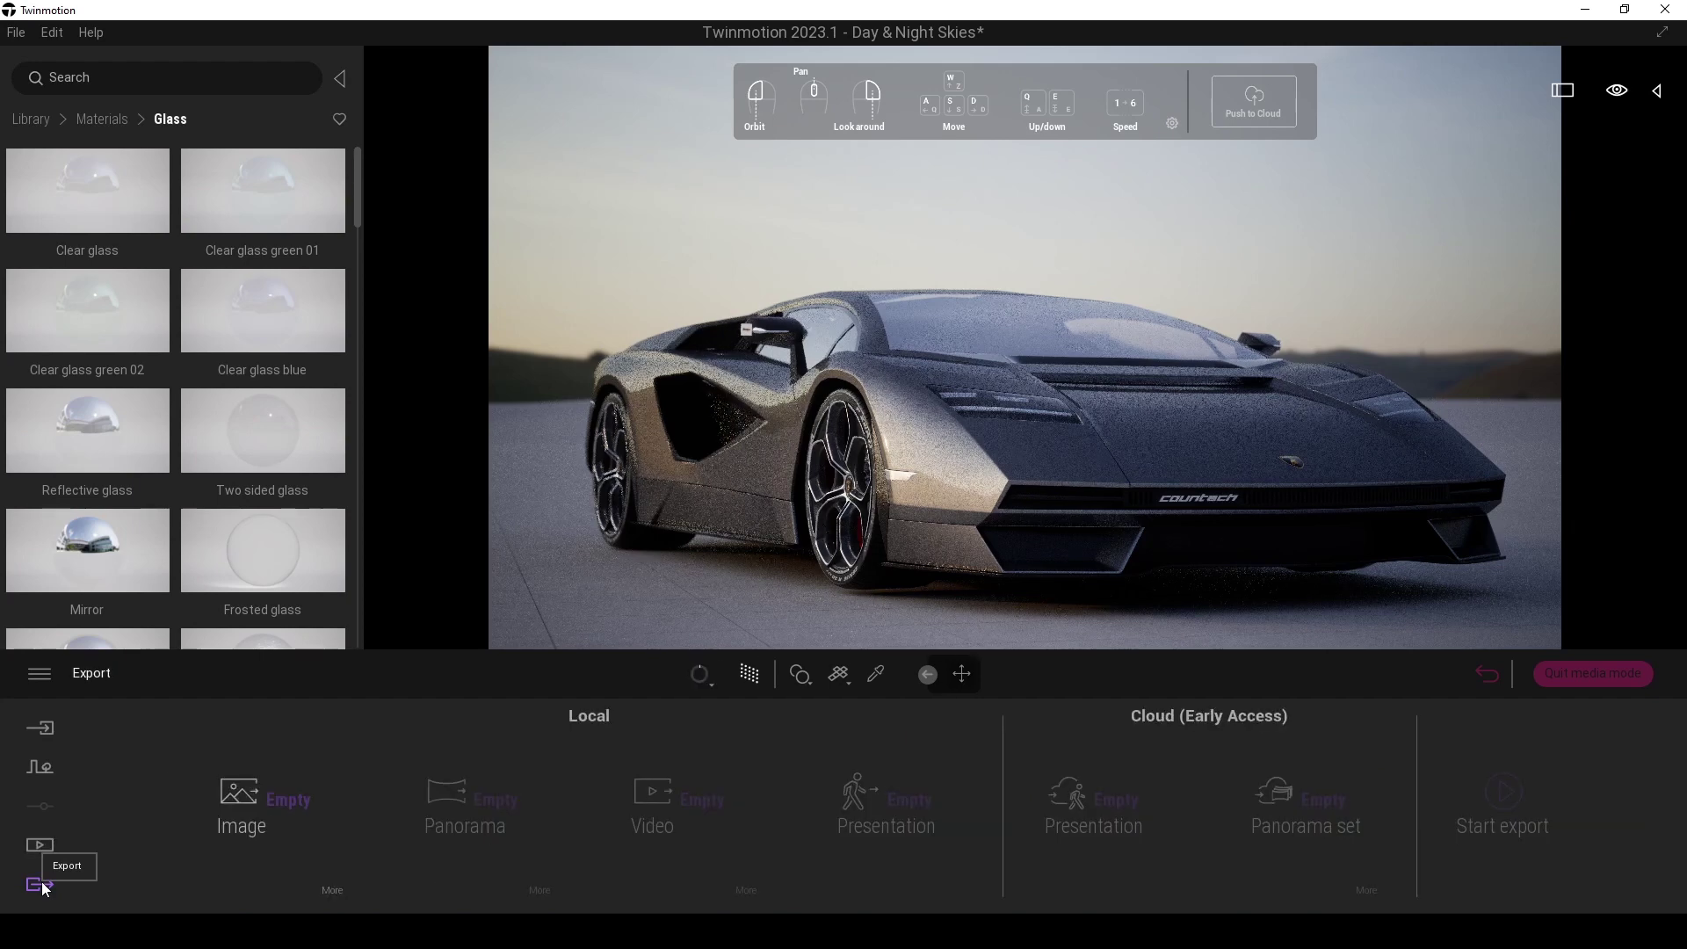
left_click(271, 802)
scroll(625, 549, "down", 1)
scroll(626, 552, "up", 1)
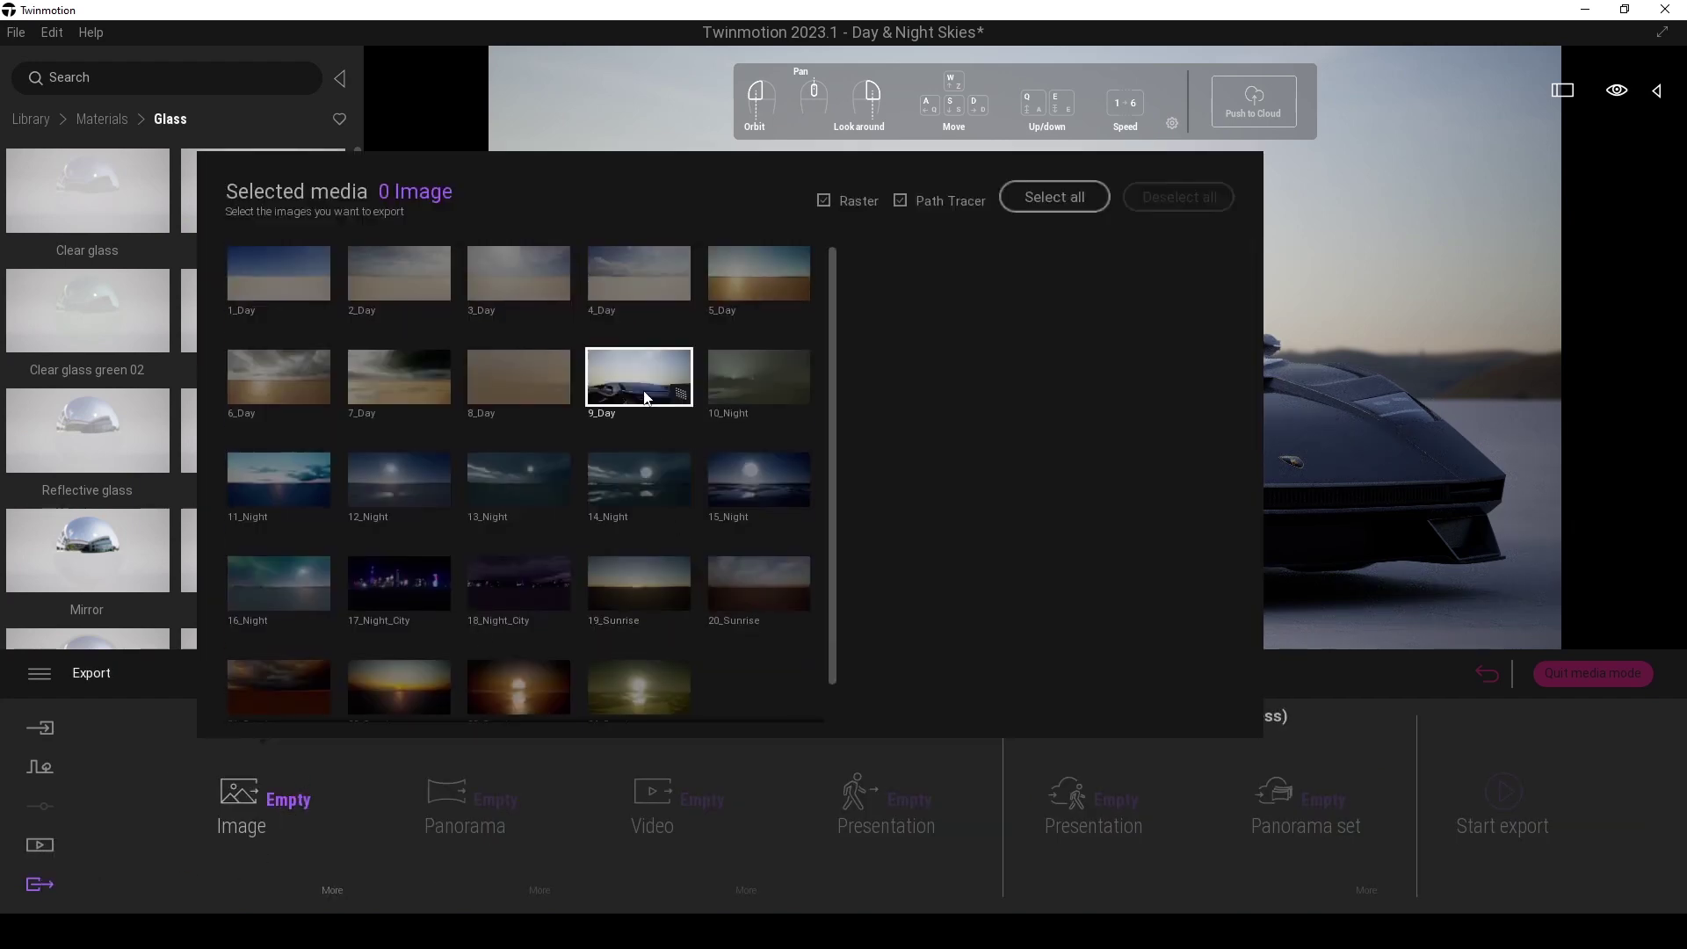